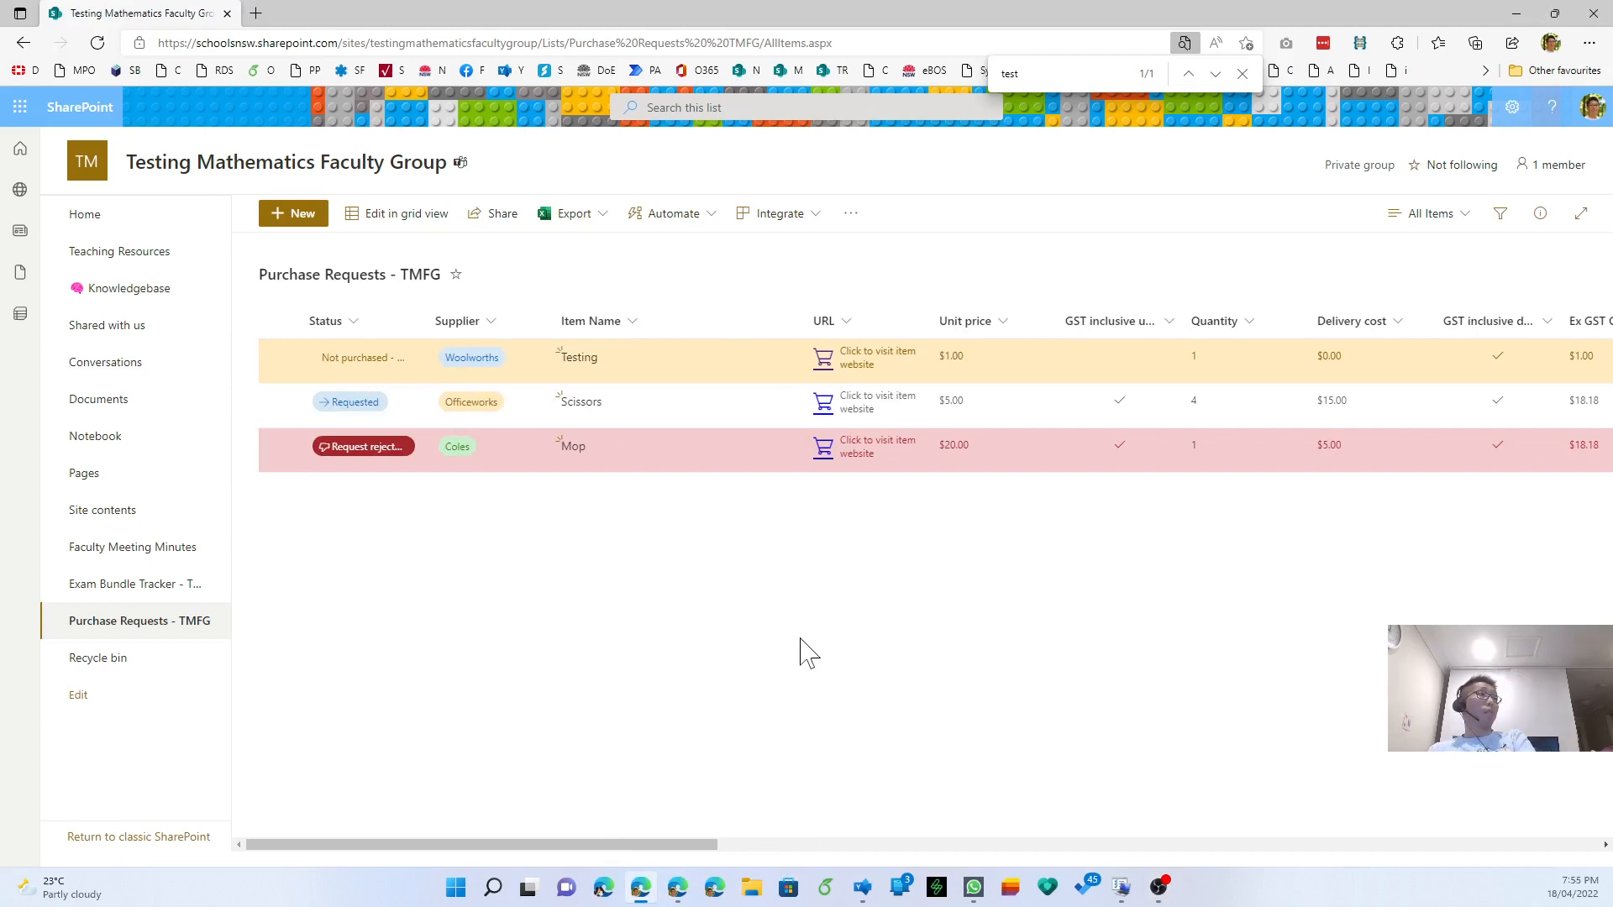
# - Close the page search and examine the remaining columns of the Purchase Requests - TMFG list
pyautogui.click(1241, 73)
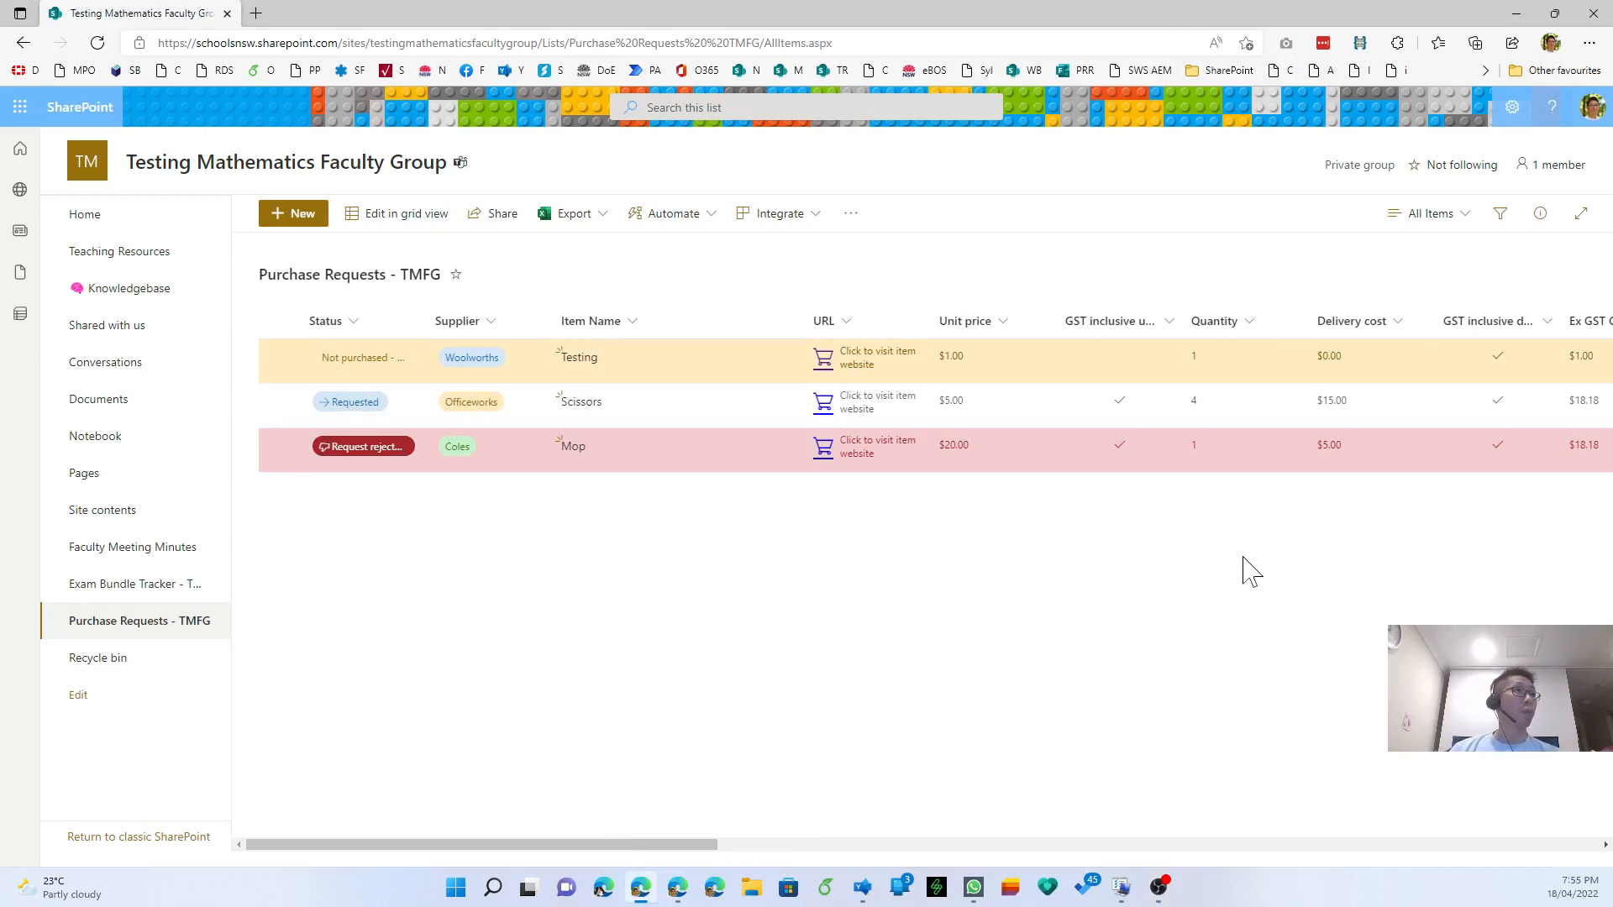
pyautogui.click(1424, 220)
pyautogui.click(1421, 225)
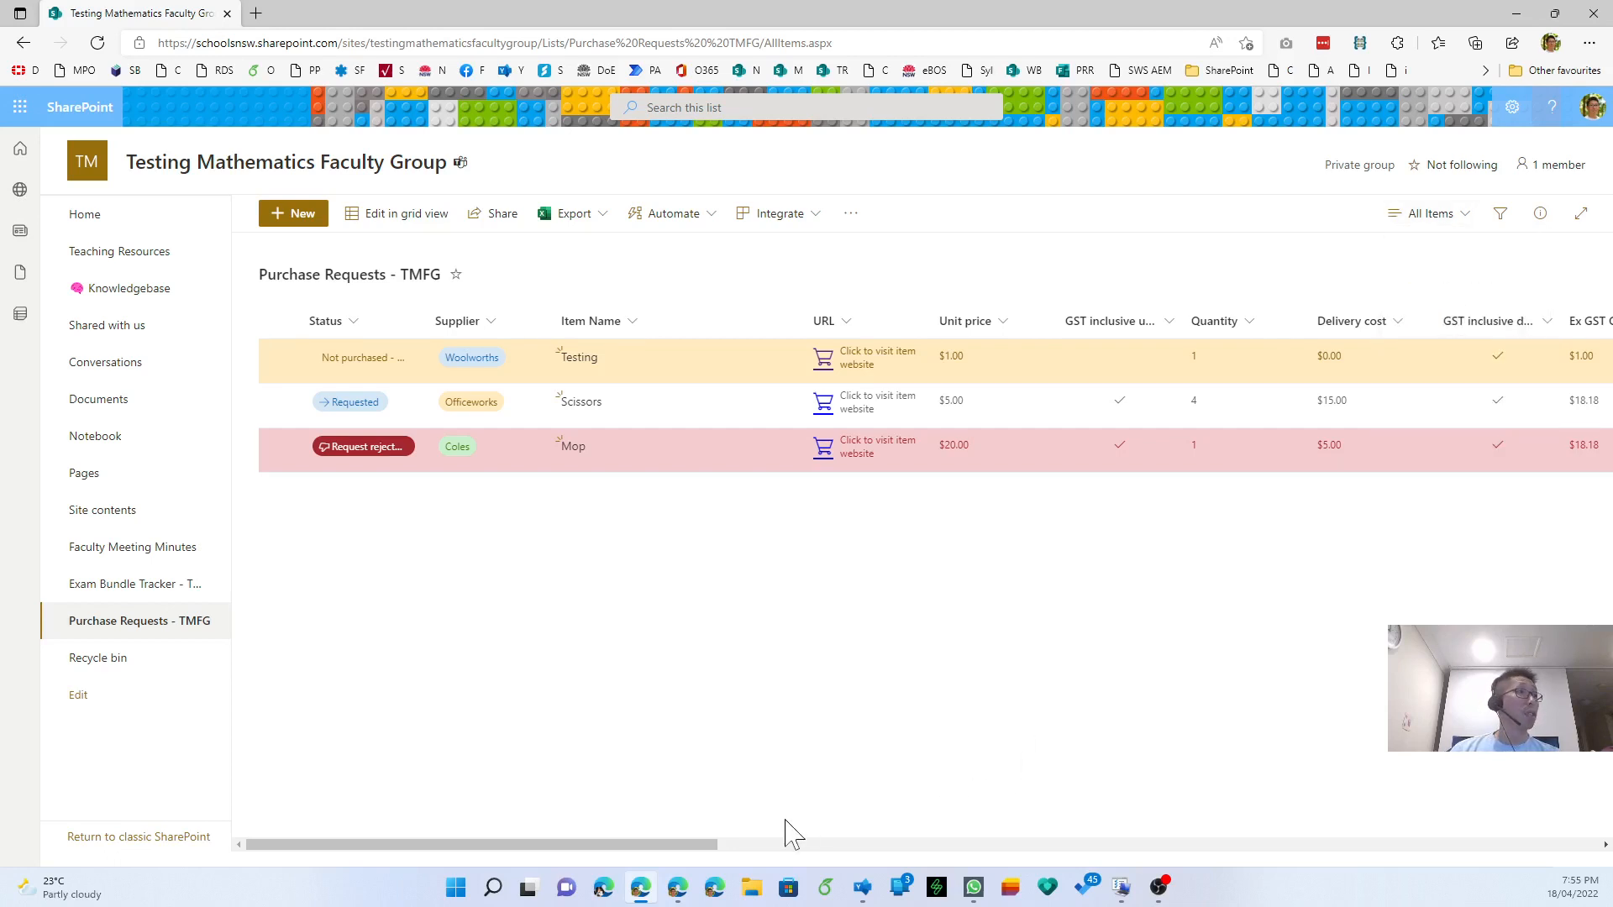
pyautogui.moveTo(714, 847); pyautogui.dragTo(1598, 846)
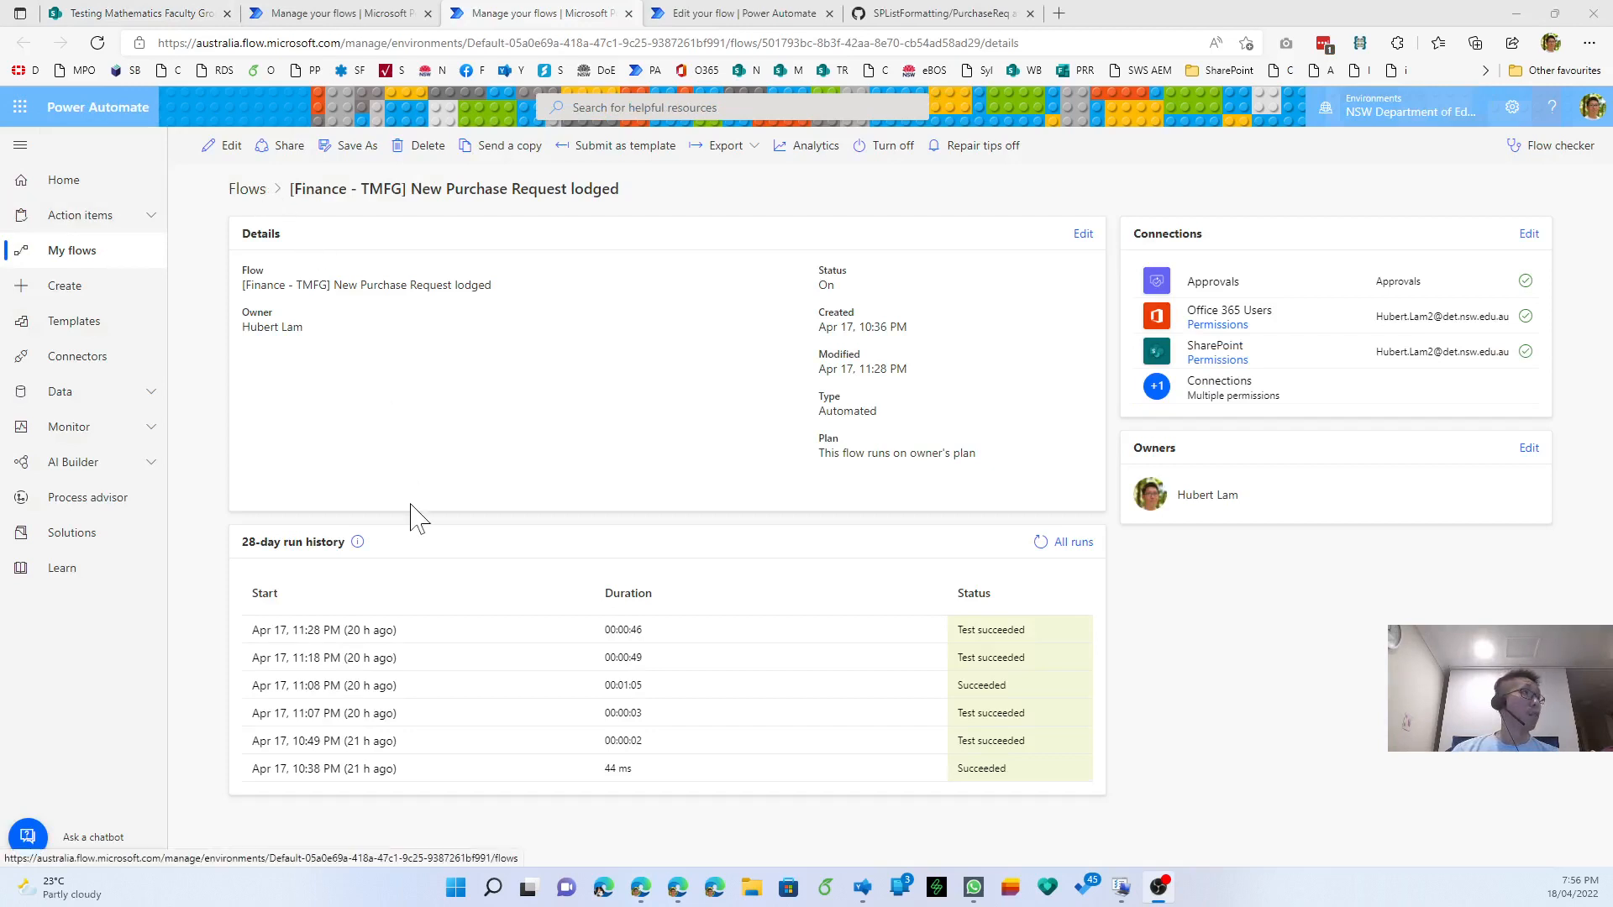
# - Open the [Finance - TMFG] New Purchase Request lodged flow for editing and expand "Condition - if Office is paying" to inspect its branches
pyautogui.click(223, 147)
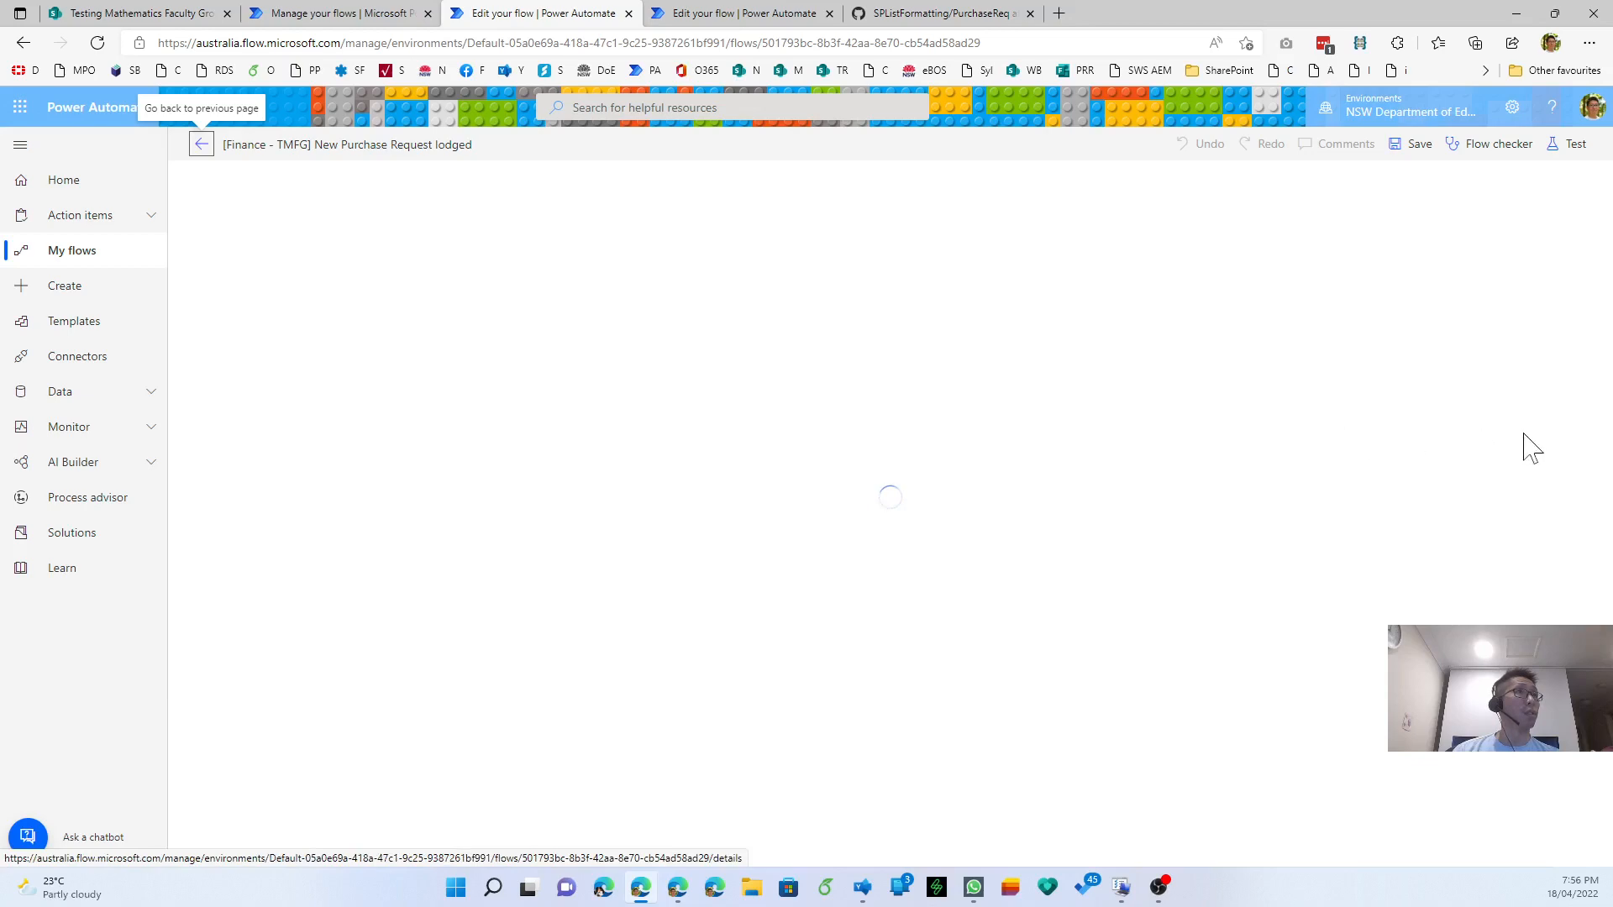
pyautogui.scroll(-4, 1487, 493)
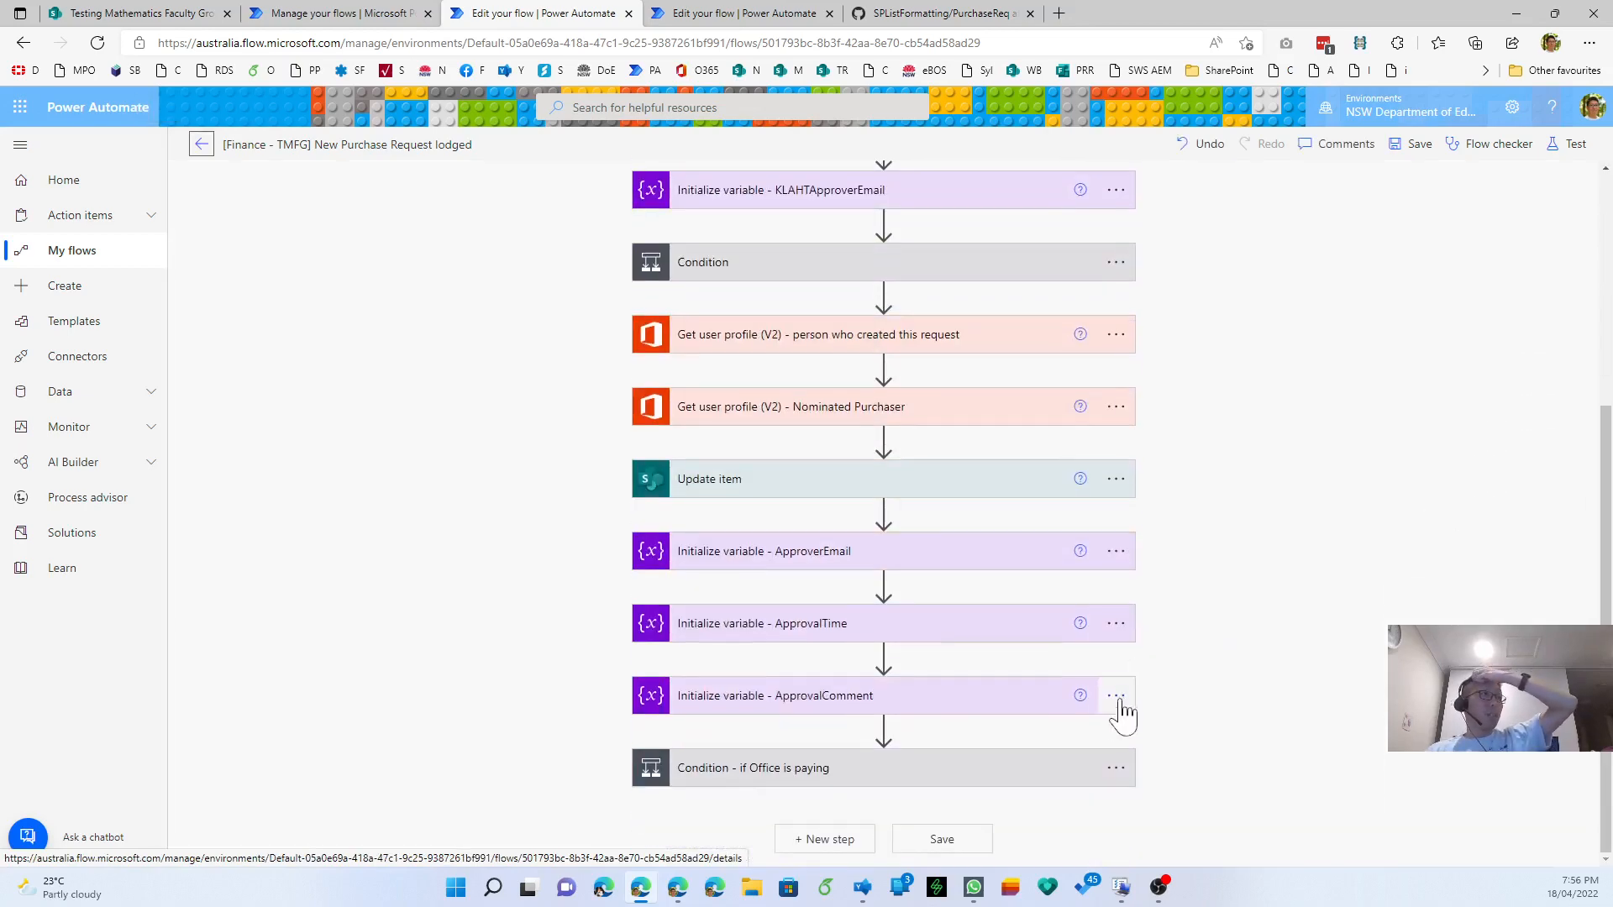
pyautogui.click(1004, 778)
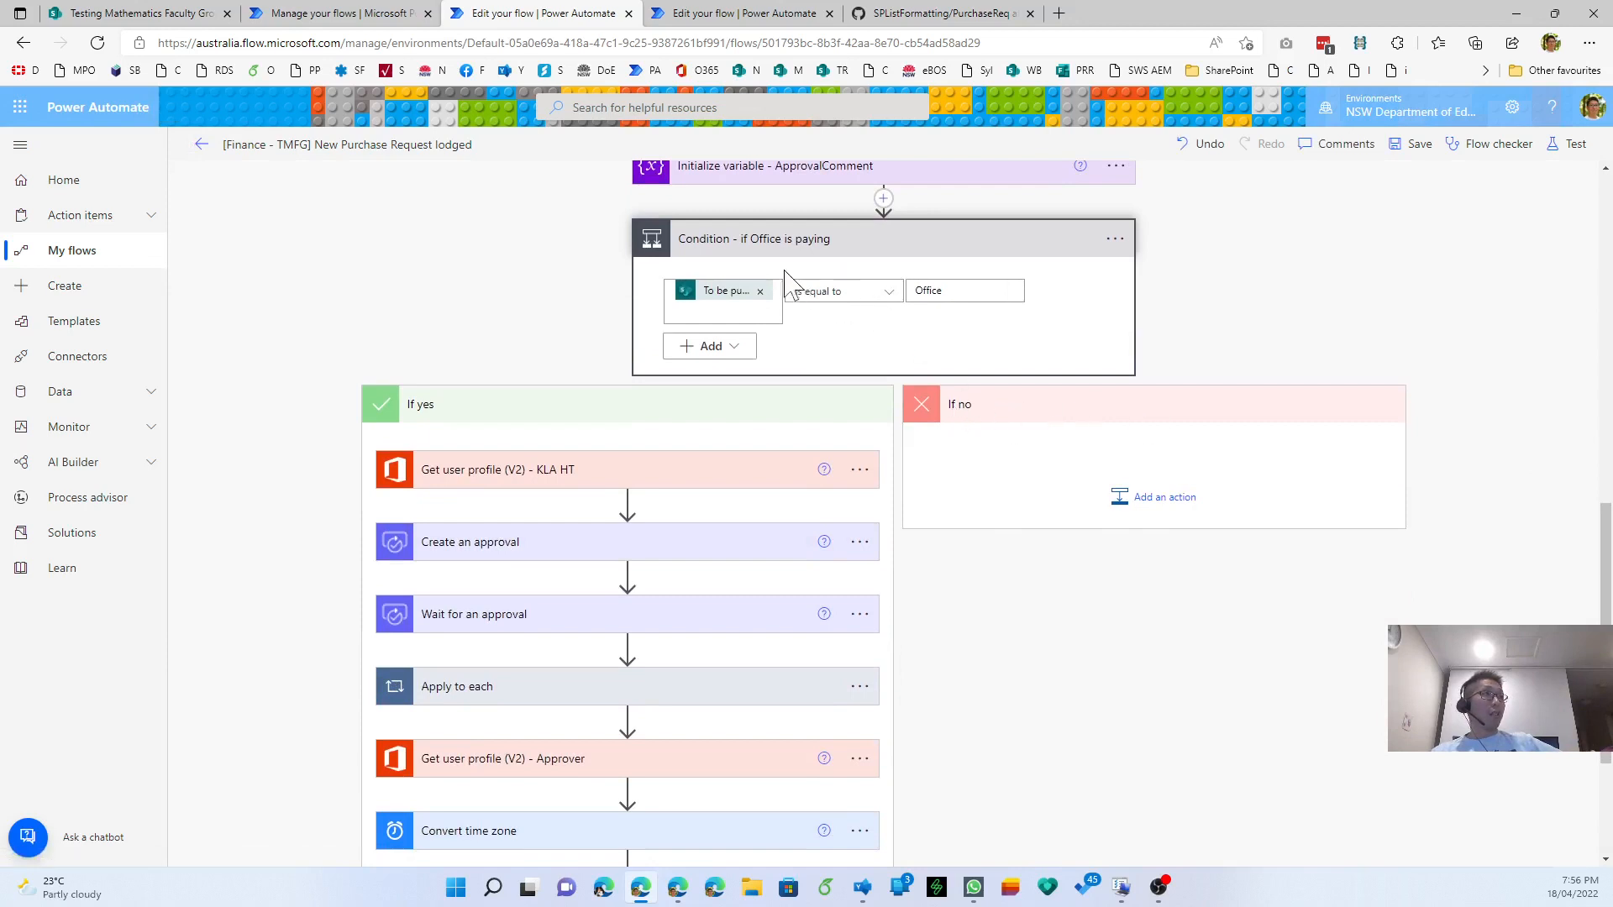
pyautogui.scroll(-3, 682, 466)
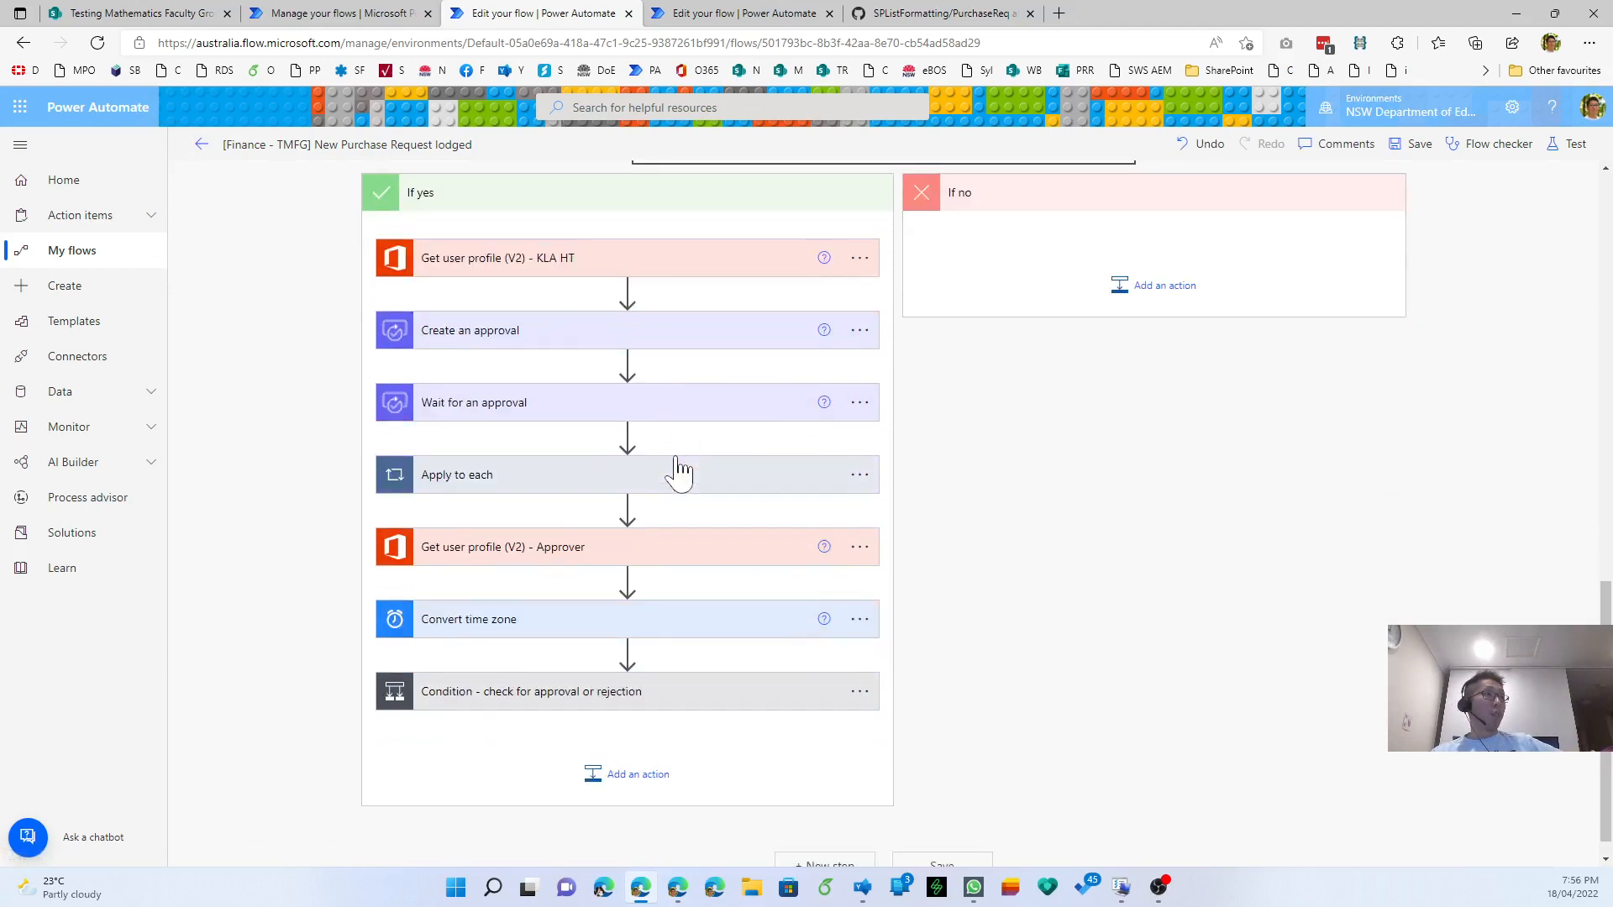
pyautogui.scroll(3, 1096, 281)
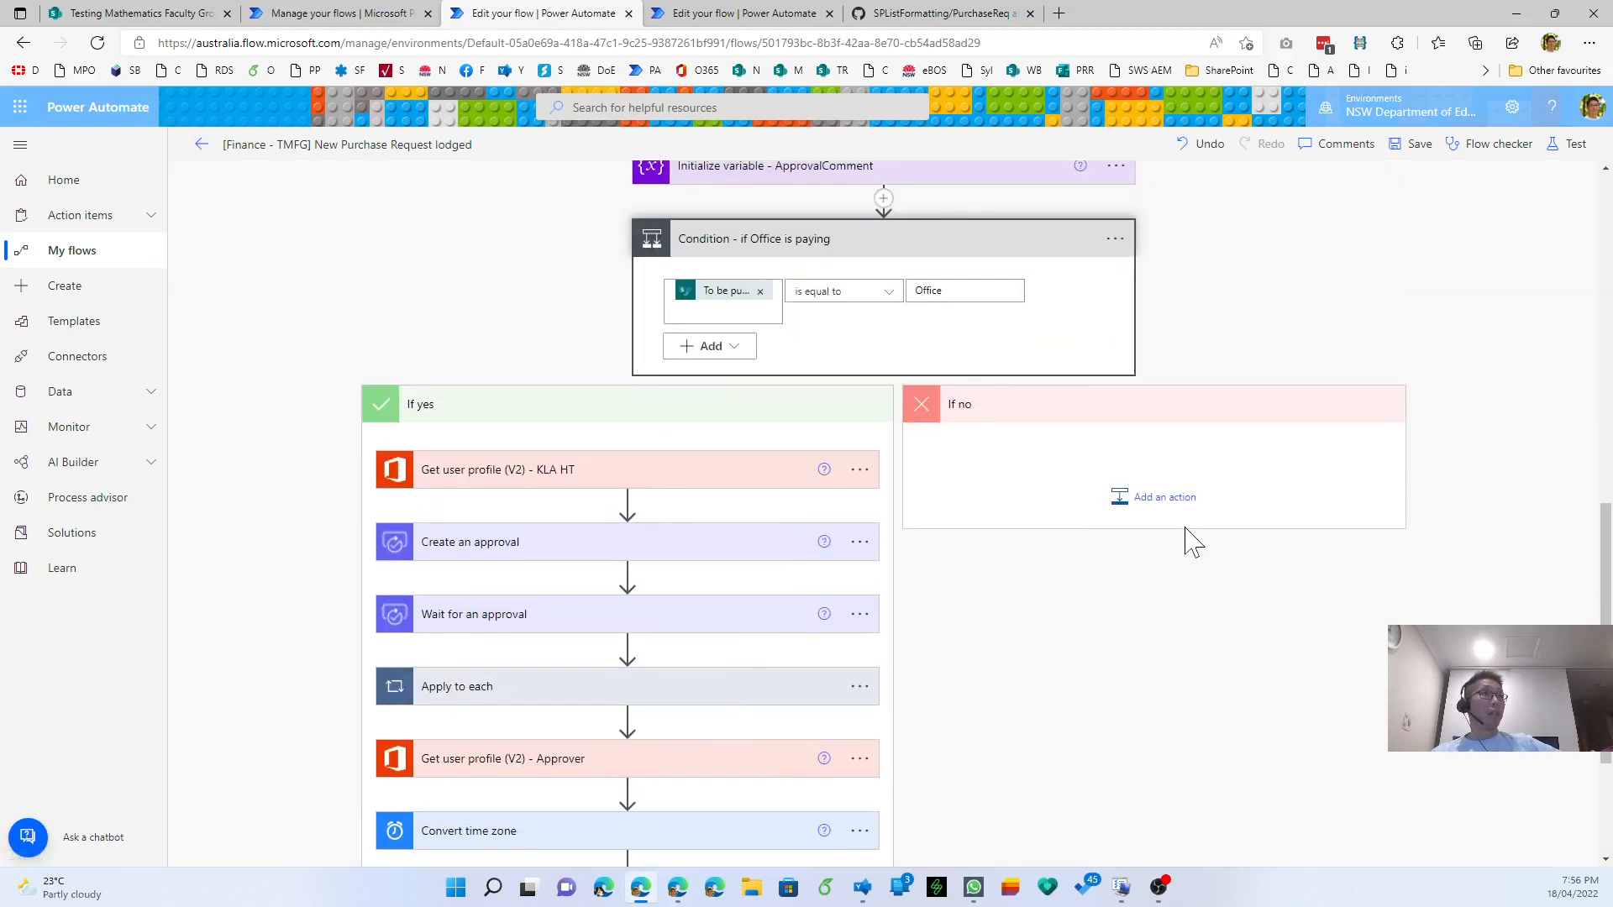
# - Add the Microsoft Teams action "Post adaptive card in a chat or channel" to the If no branch of the office payment condition
pyautogui.click(1172, 501)
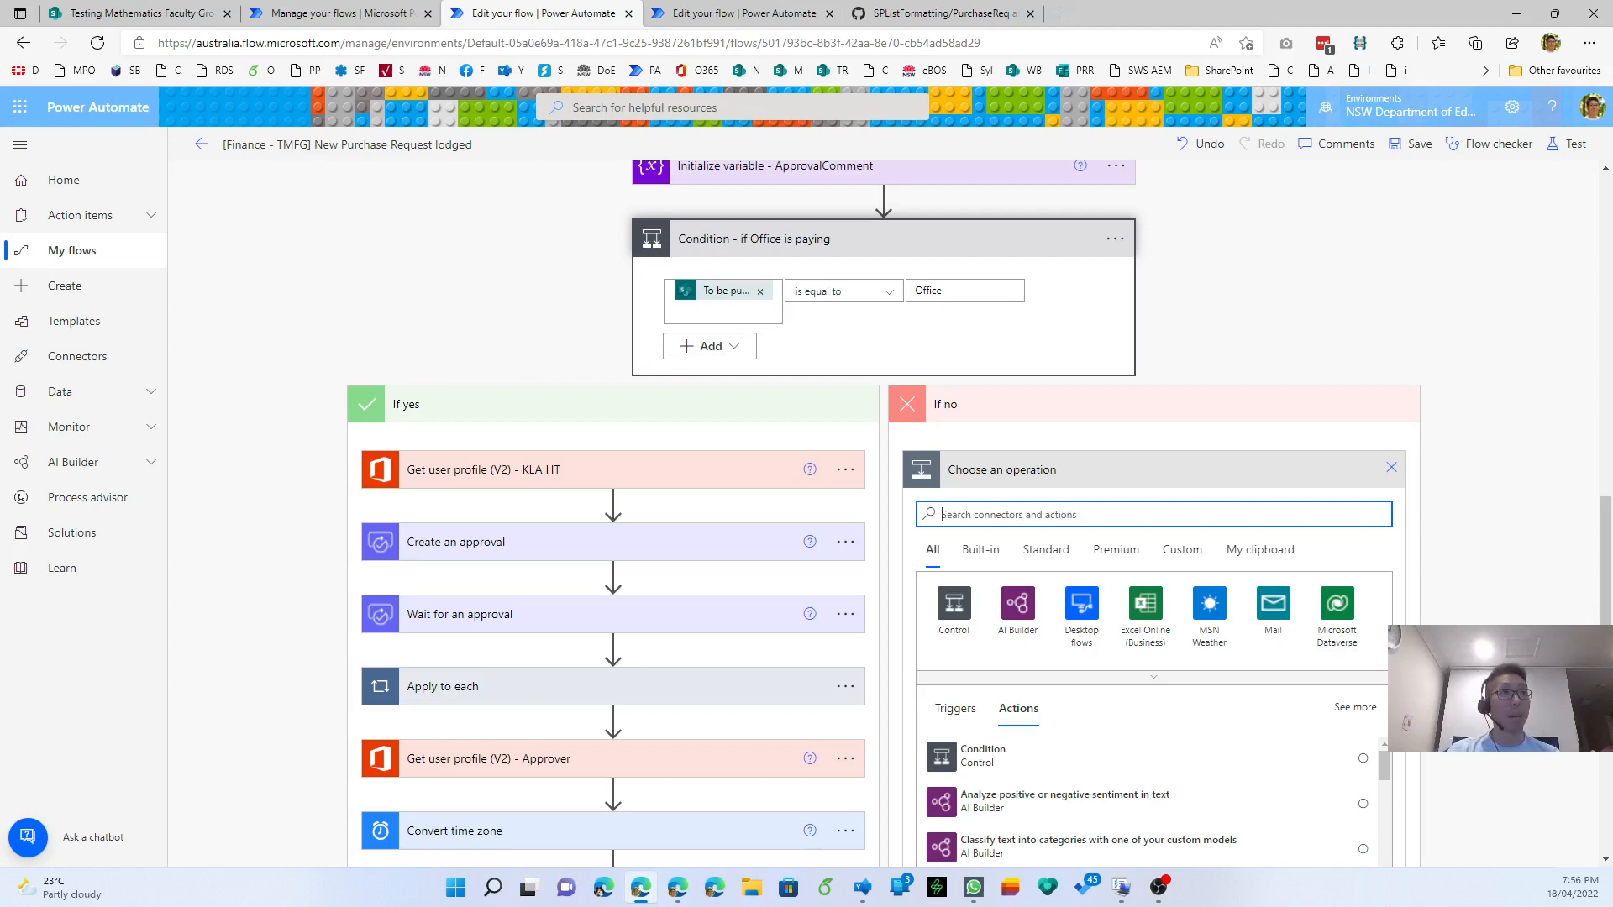
pyautogui.scroll(-3, 900, 694)
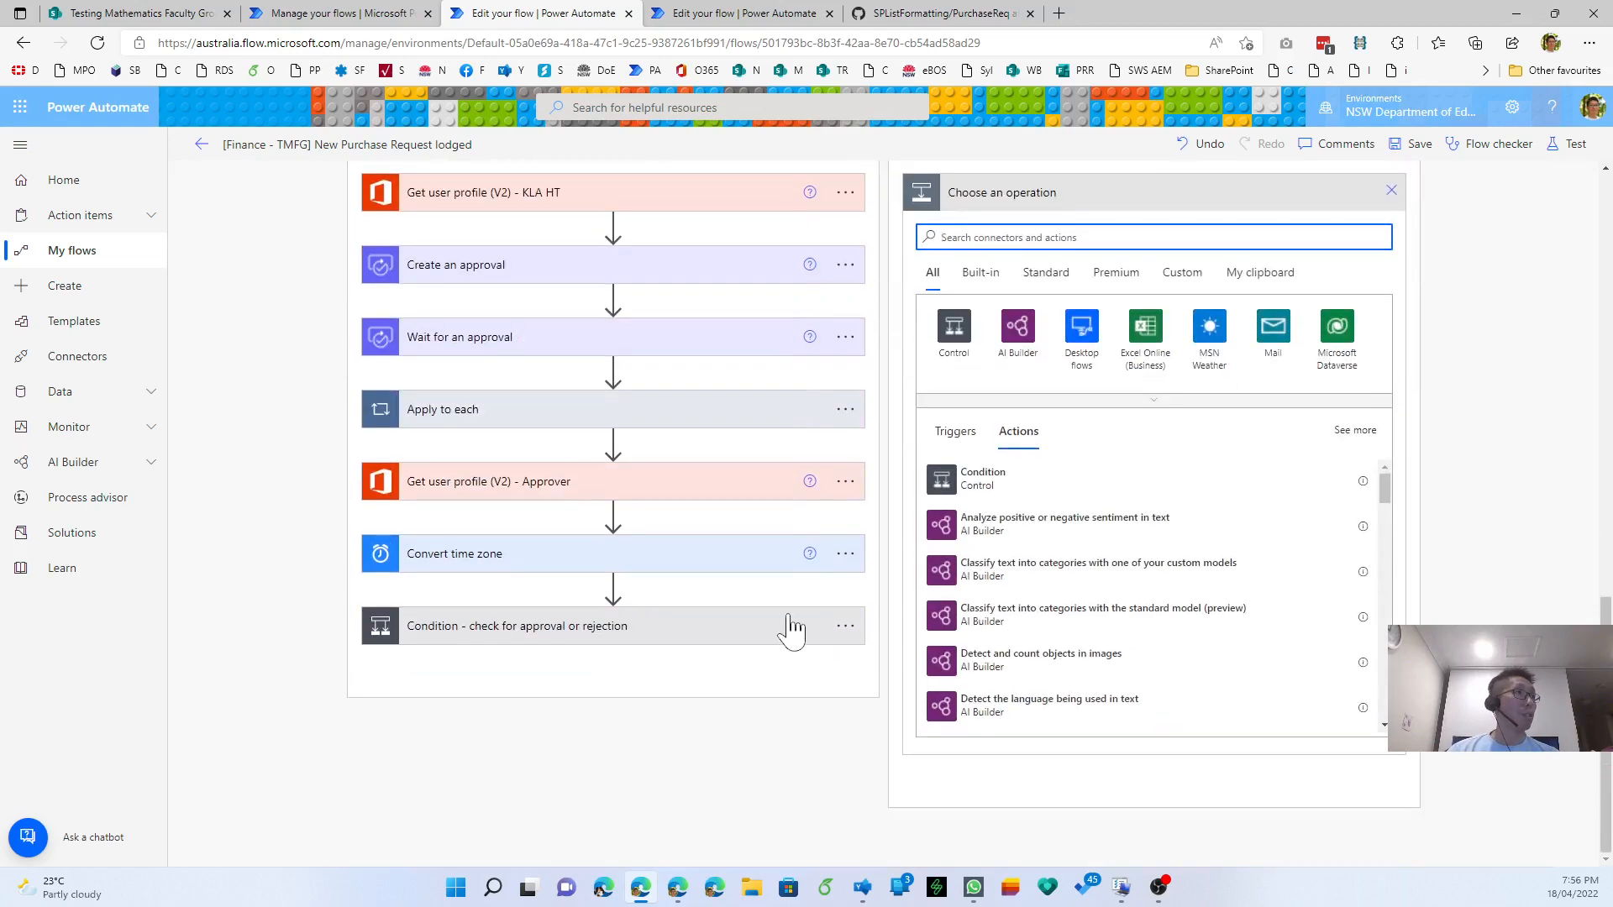
pyautogui.click(748, 16)
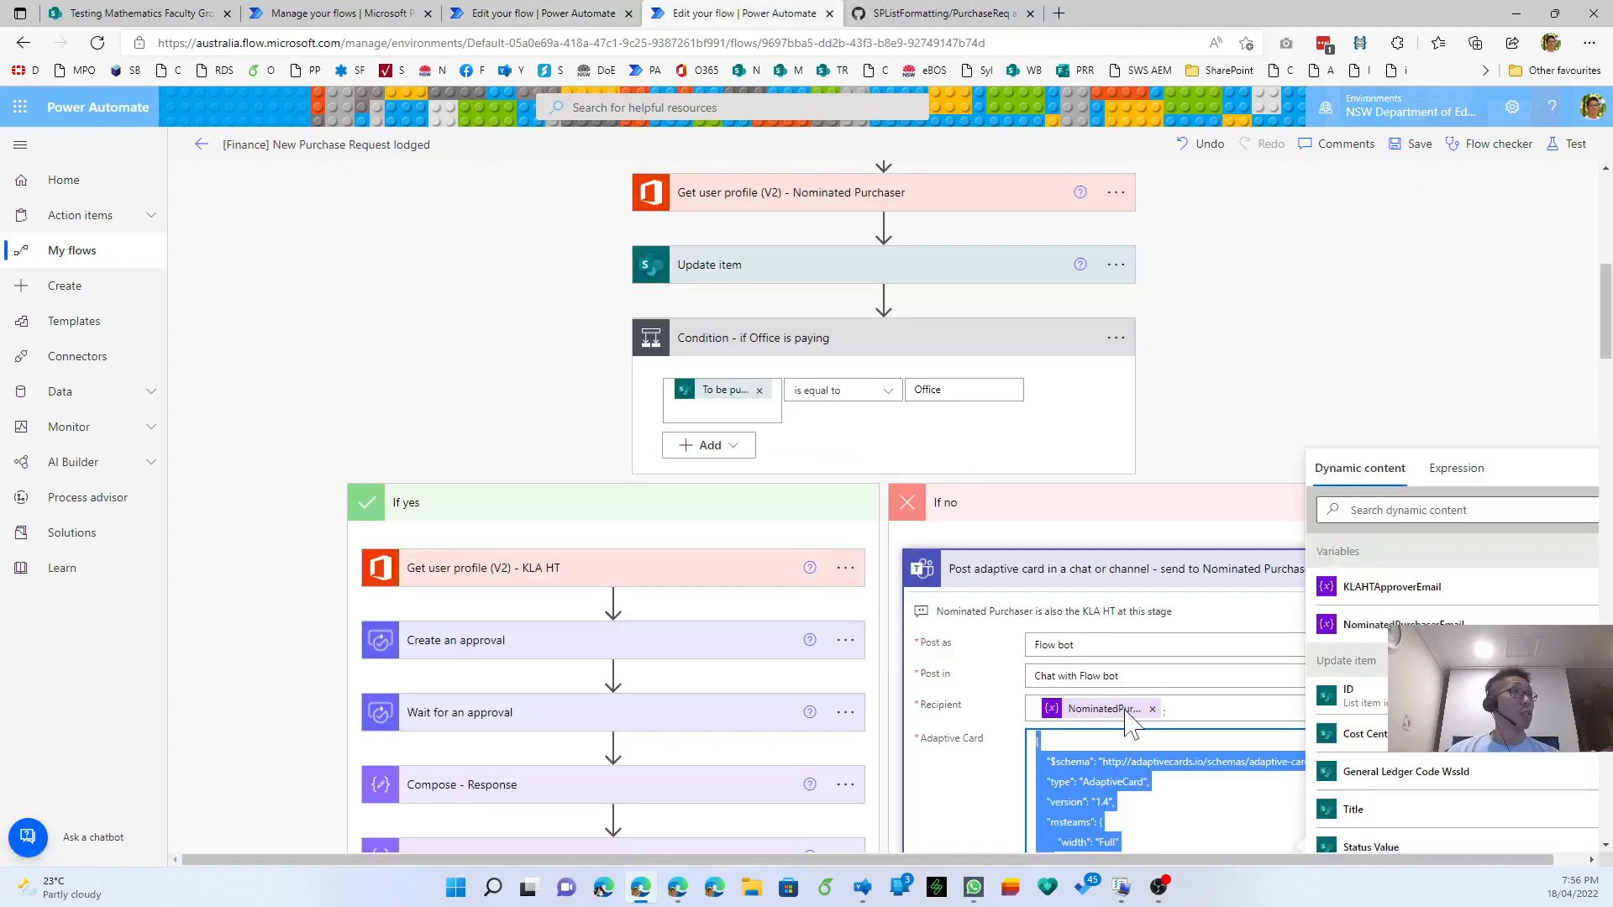
pyautogui.click(592, 15)
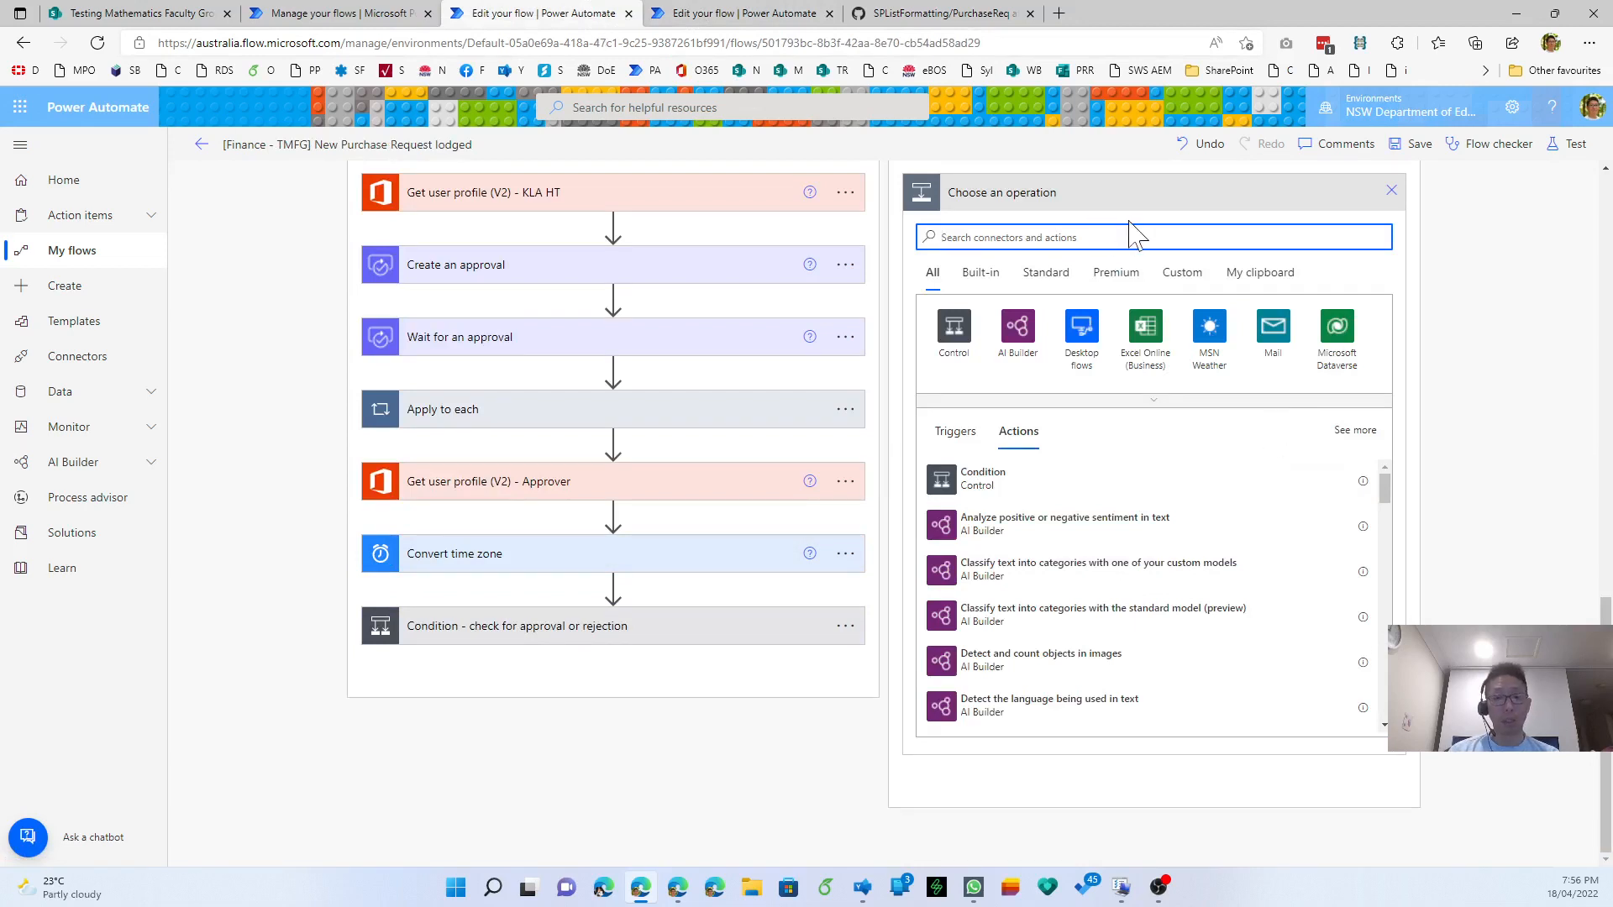
pyautogui.write('post ')
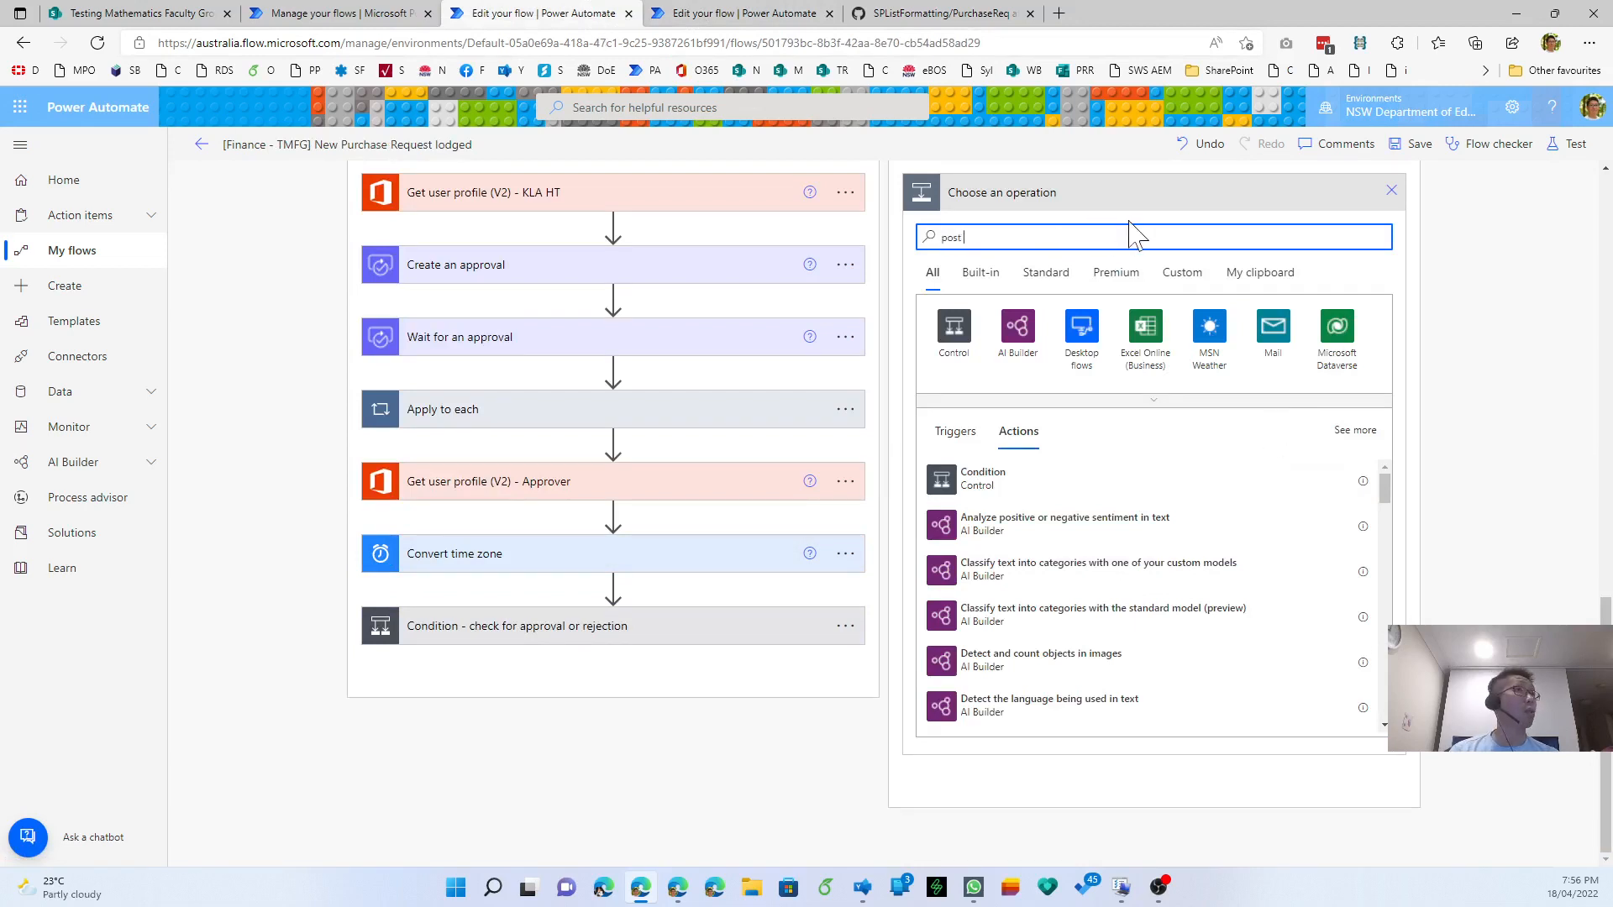
pyautogui.write('adaptive')
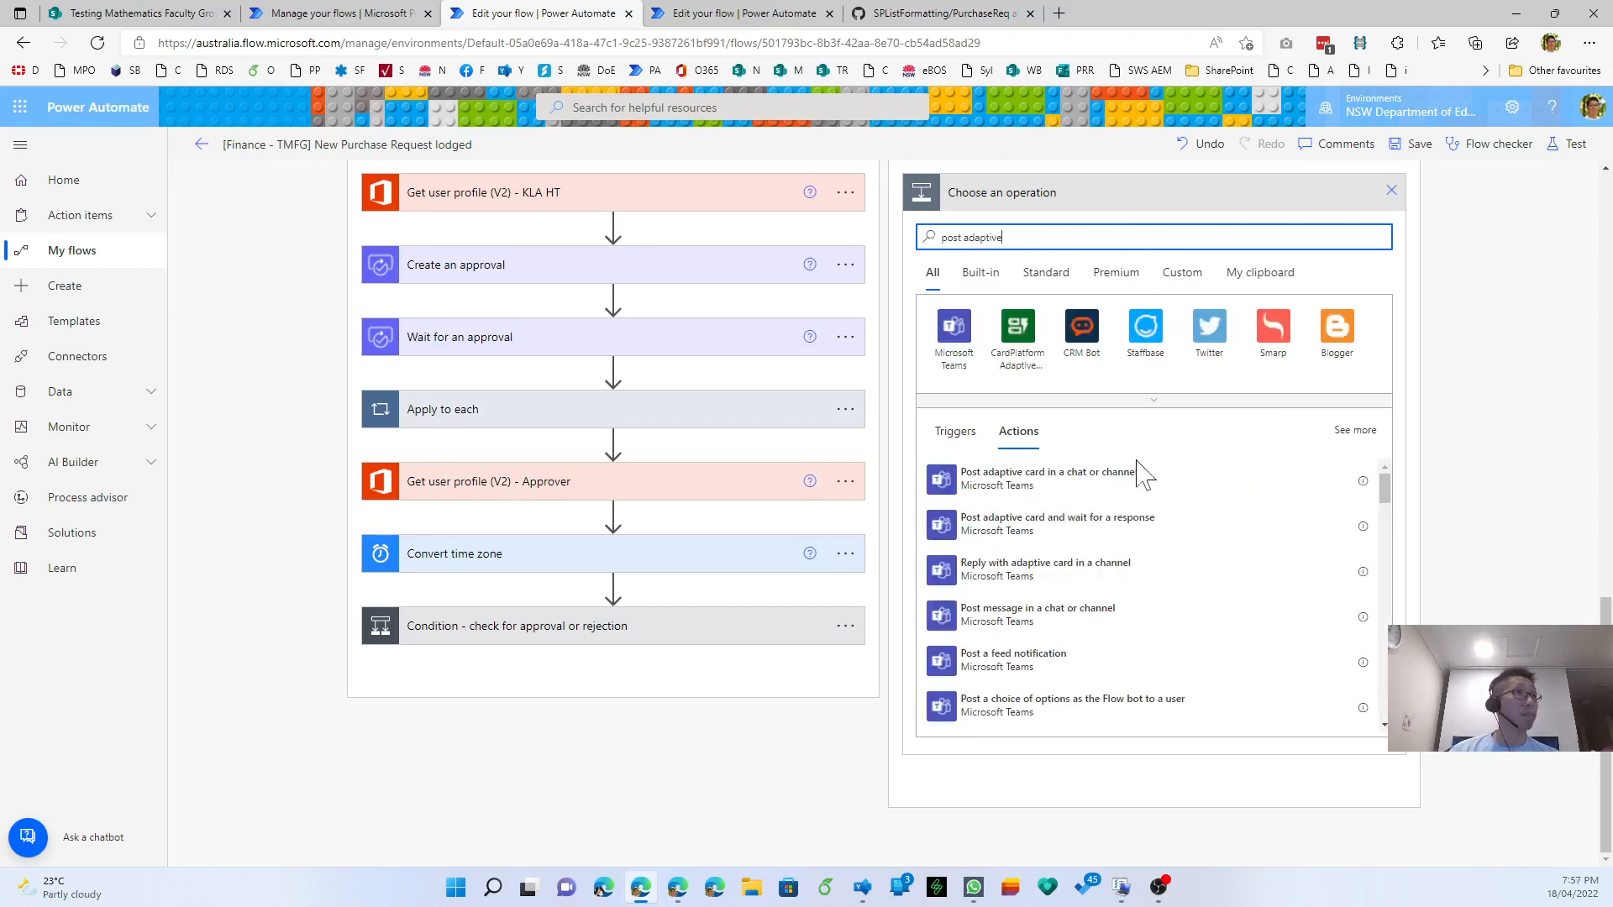
pyautogui.click(1139, 474)
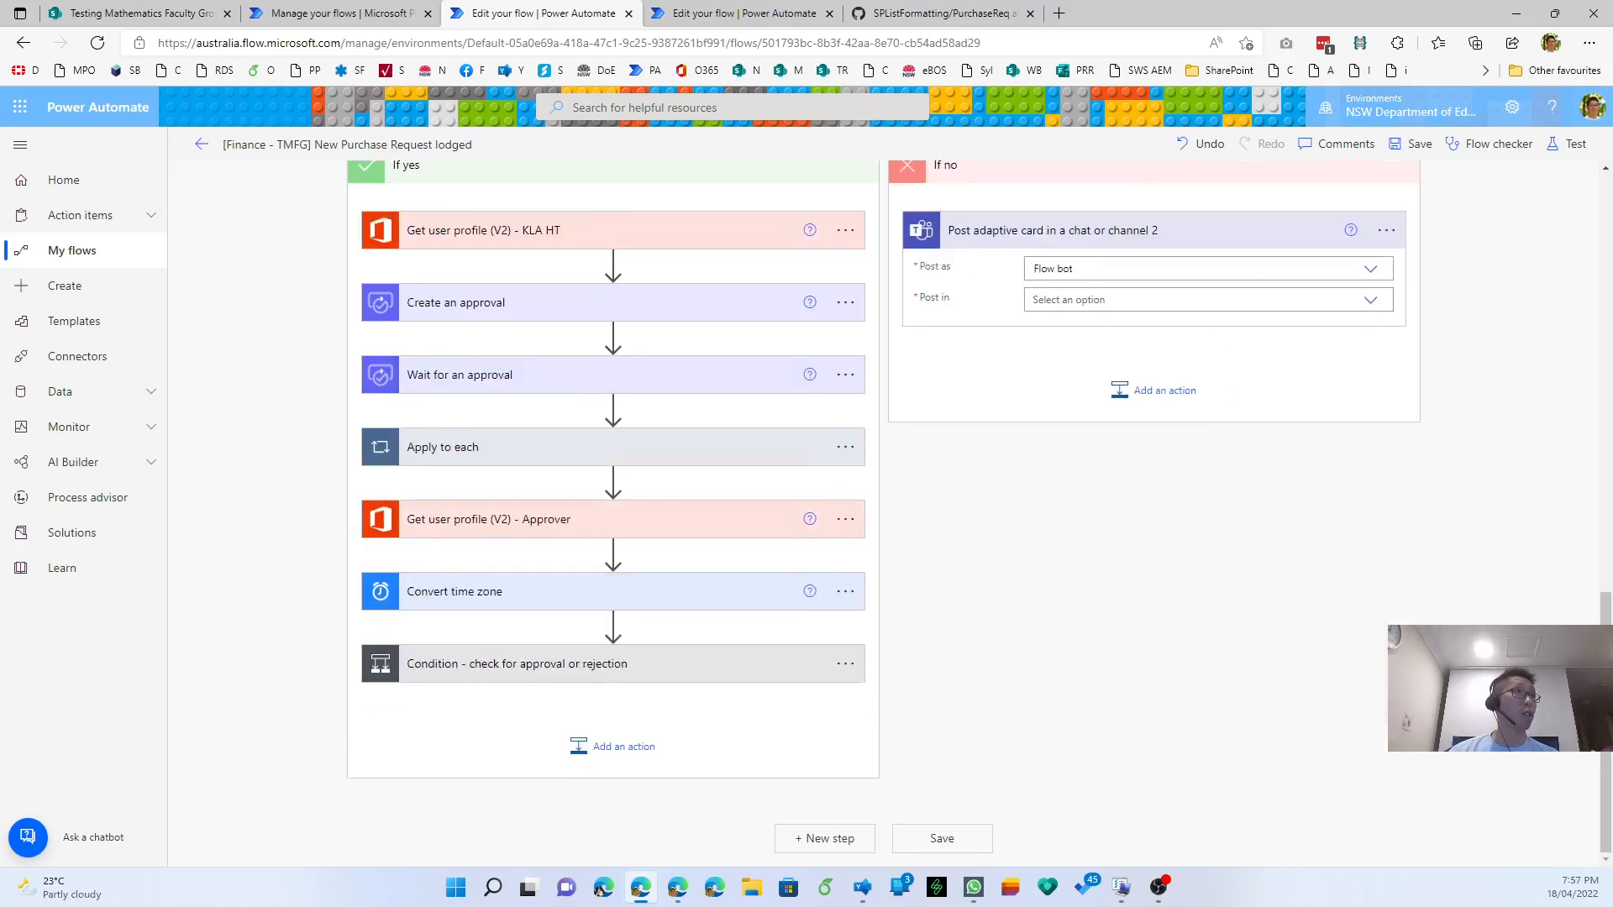
# - Rename the new Teams action as "Post adaptive card in a chat or channel - to Nominated Purchaser"
pyautogui.click(1391, 238)
pyautogui.click(1437, 287)
pyautogui.click(1392, 239)
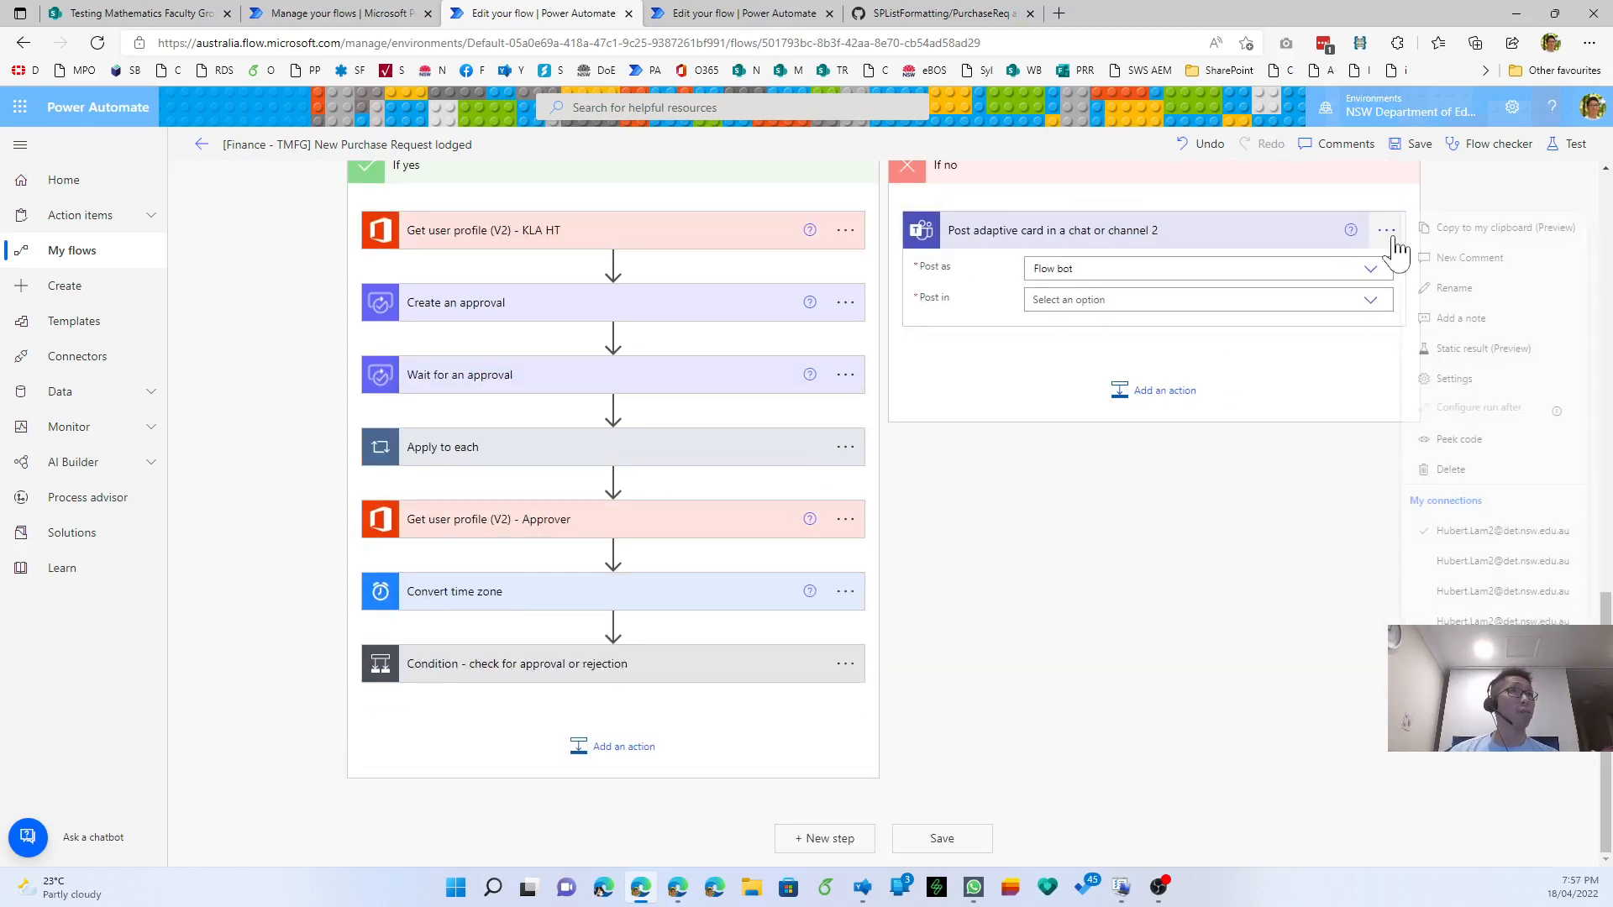
pyautogui.click(1454, 287)
pyautogui.press('End')
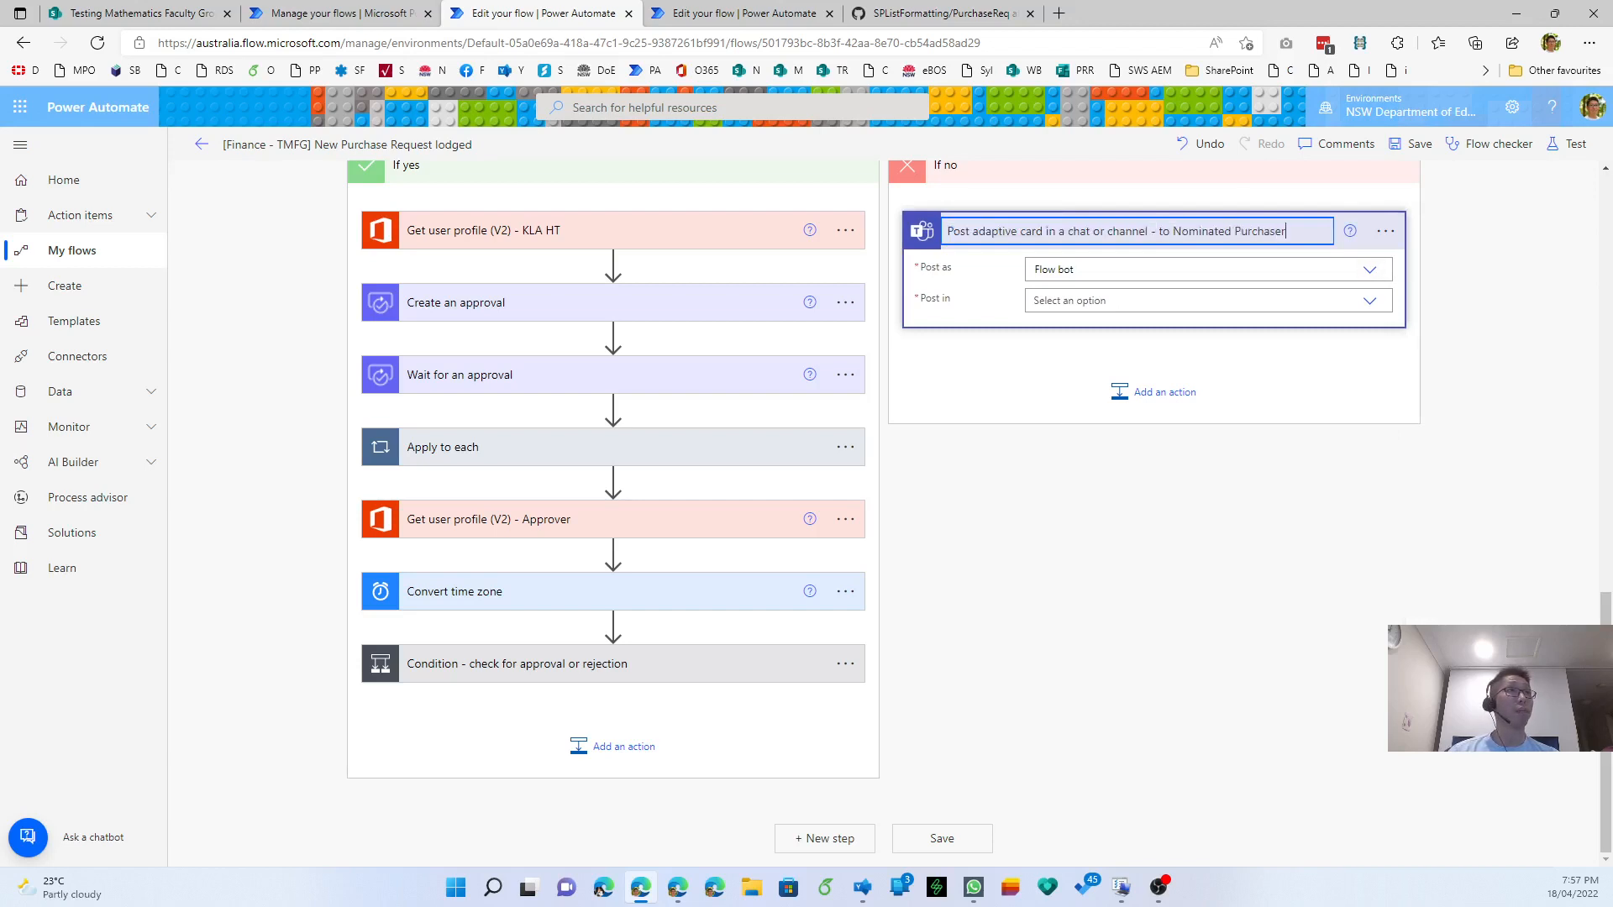
# - Set the adaptive card to post in Chat with Flow bot, with the nominated purchaser email variable as recipient
pyautogui.click(1185, 301)
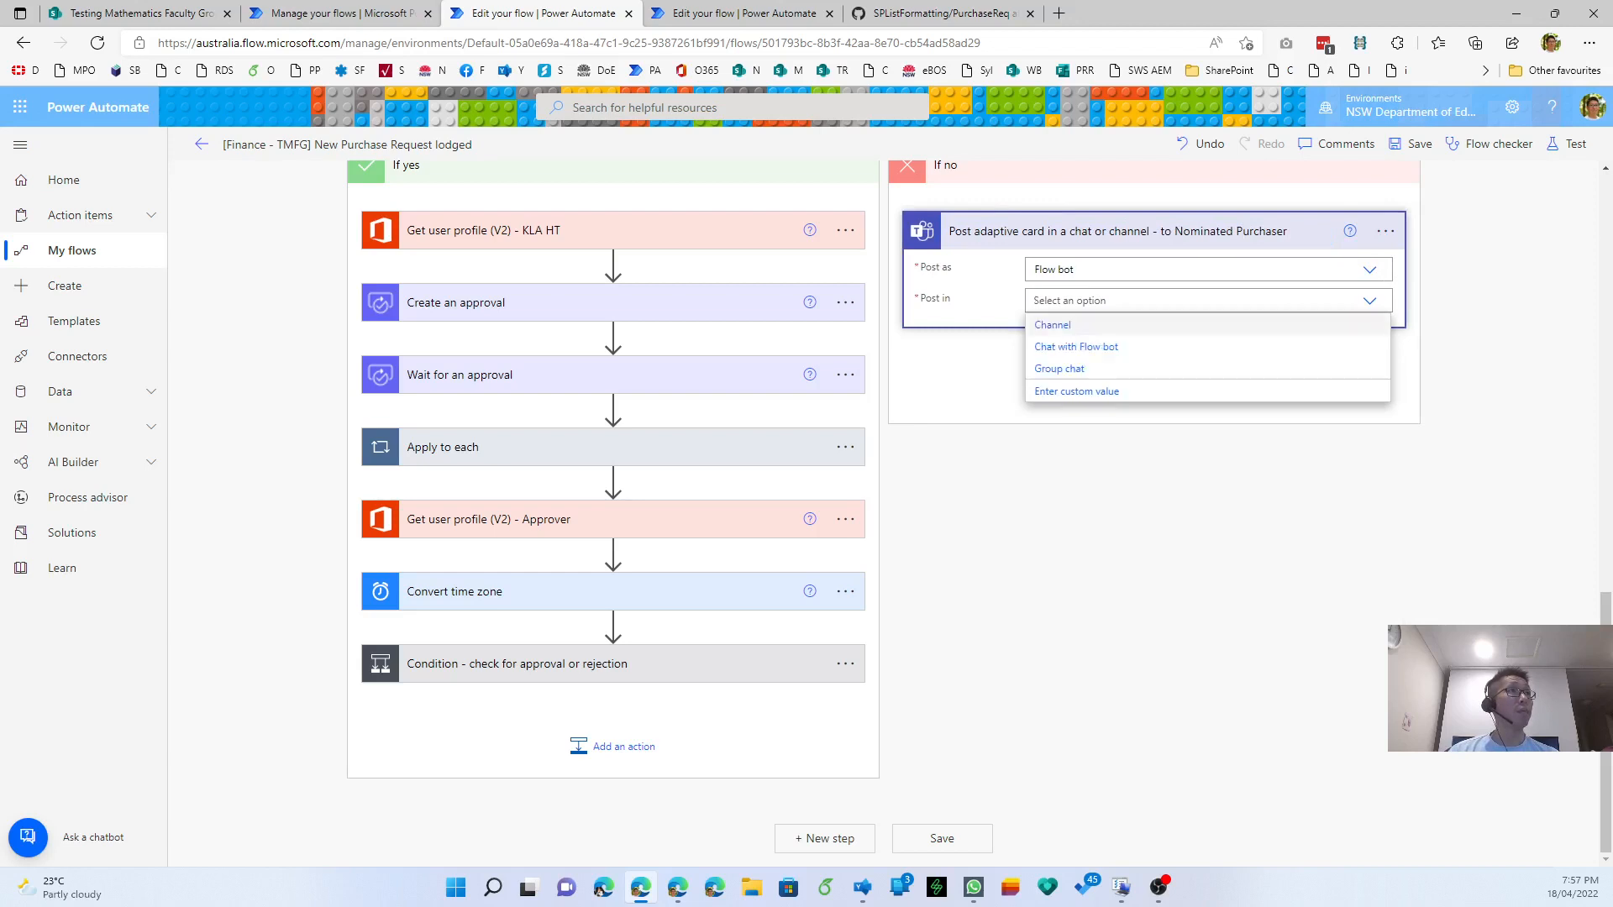
pyautogui.click(1078, 347)
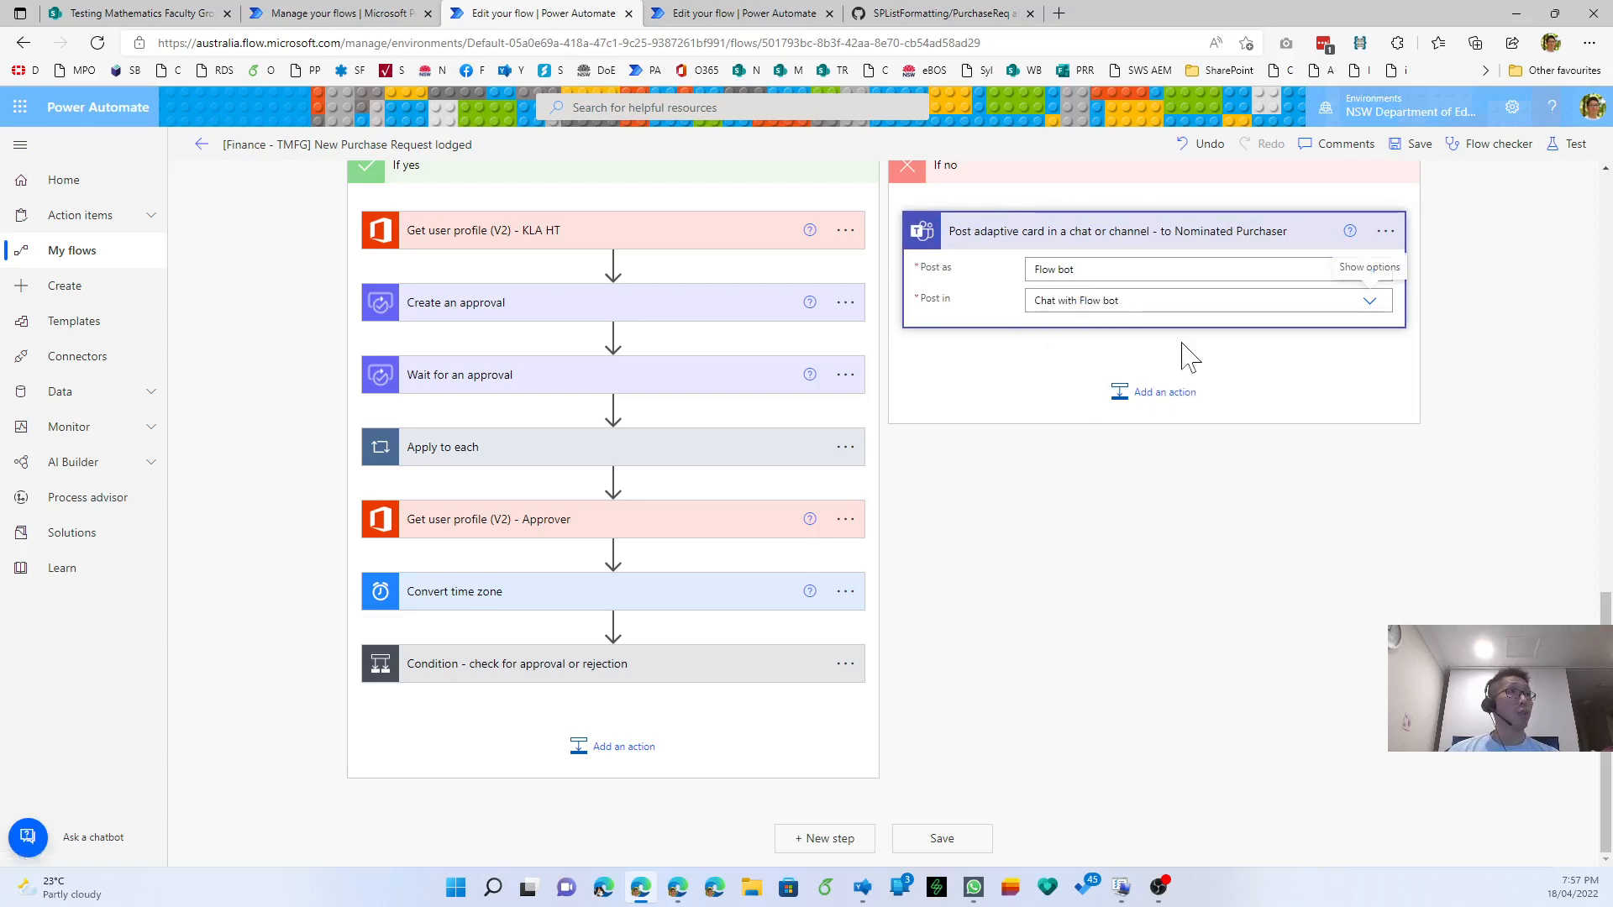
pyautogui.click(1098, 335)
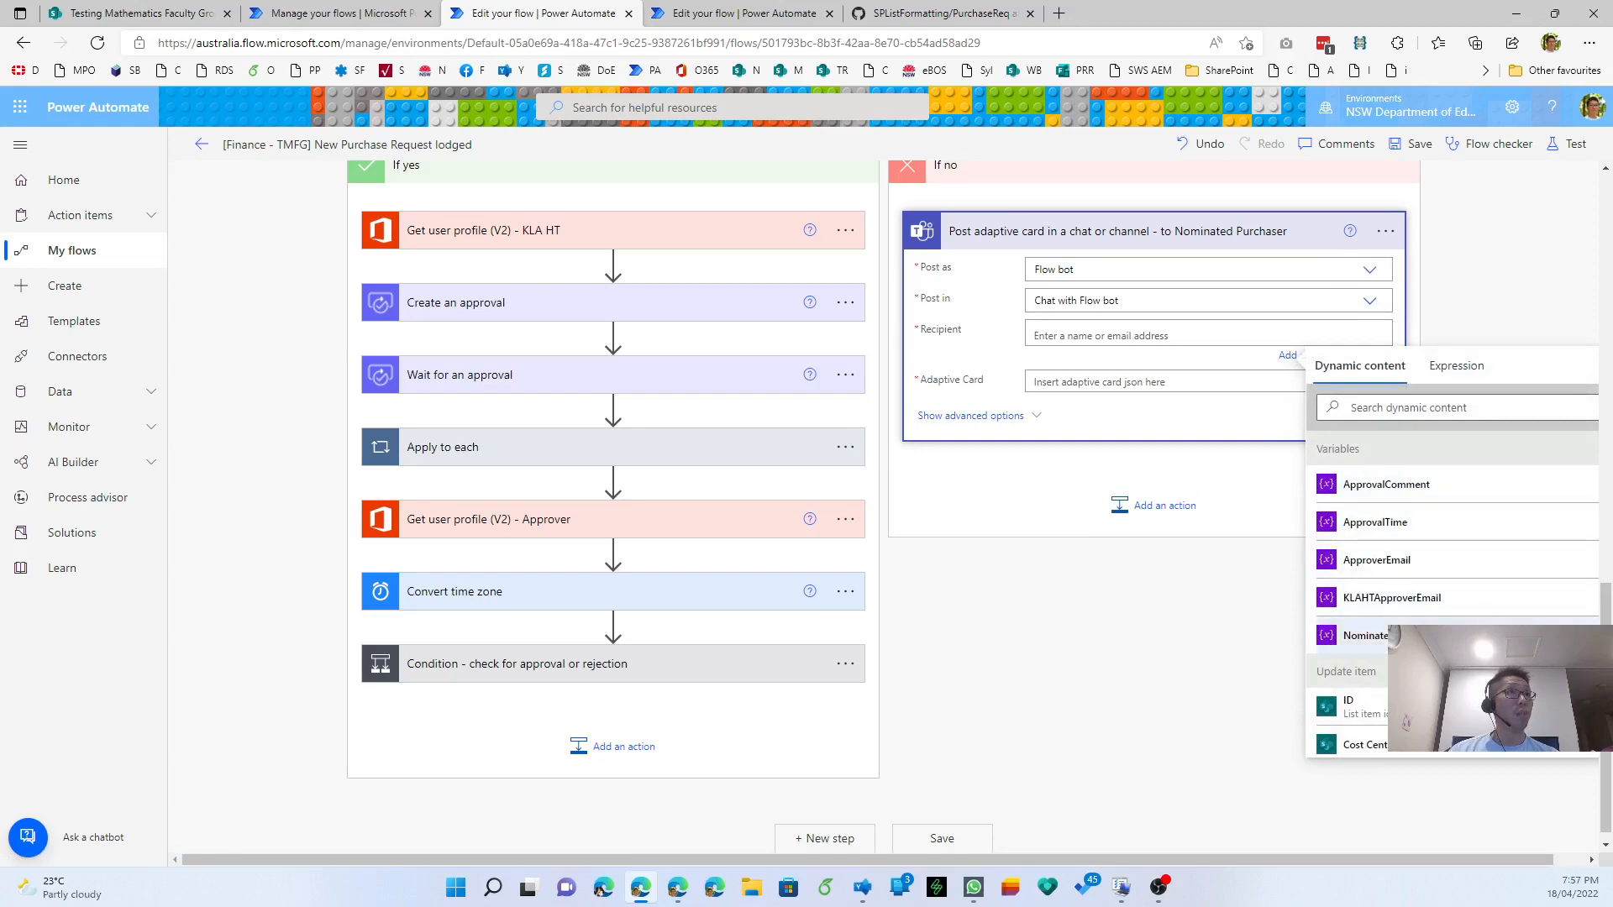
pyautogui.click(1365, 636)
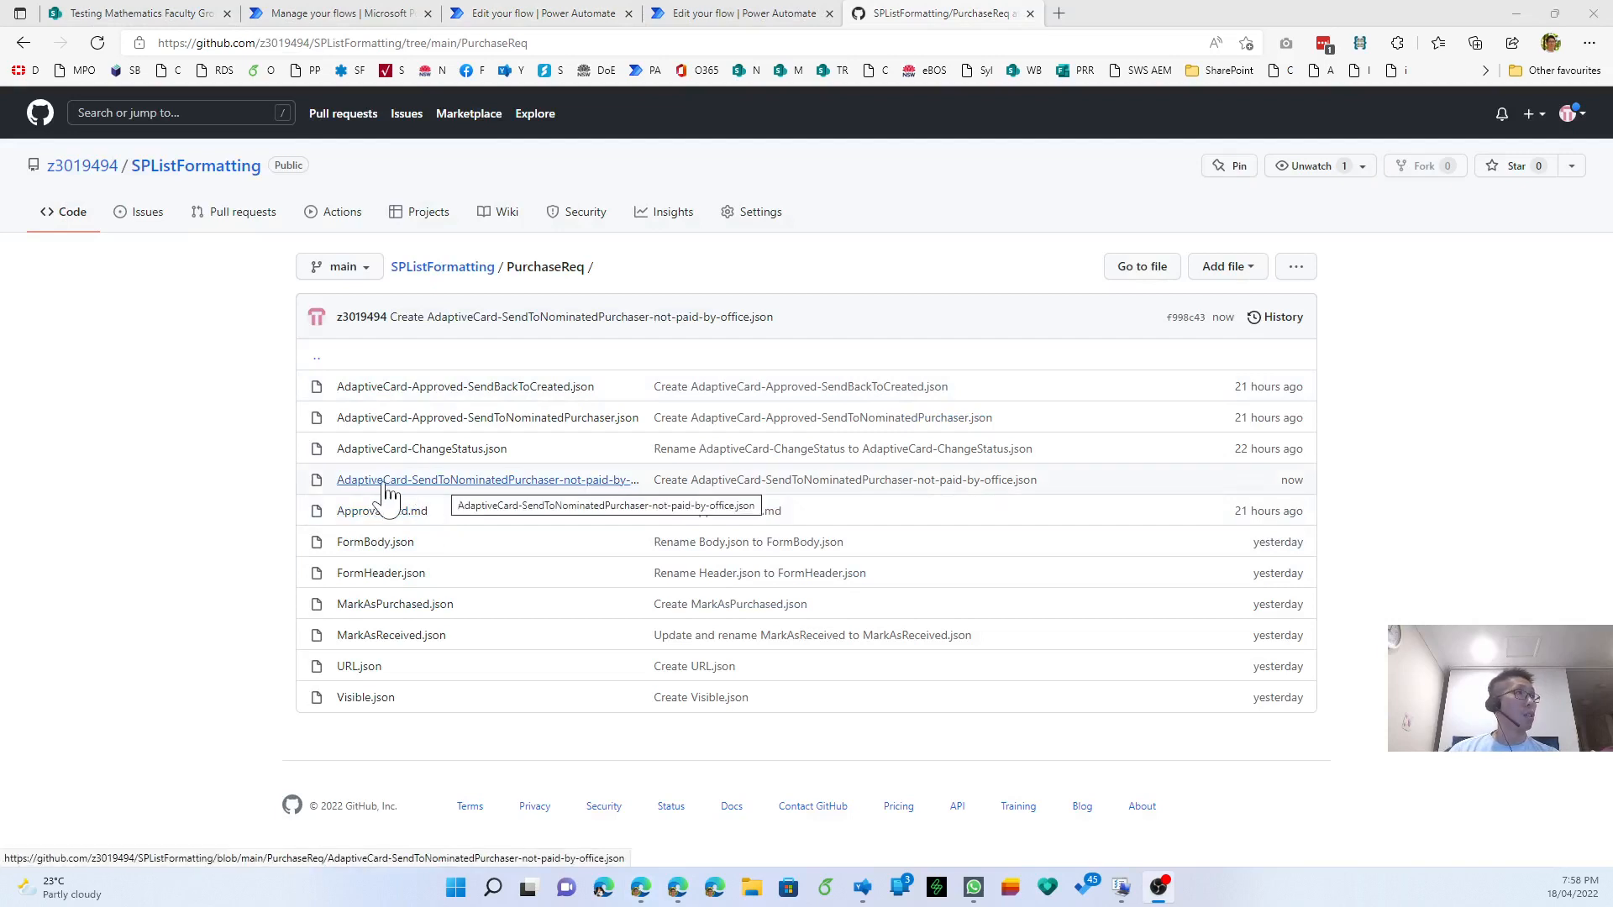
# - Copy the JSON of AdaptiveCard-SendToNominatedPurchaser-not-paid-by-office.json from GitHub into the Power Automate action's Adaptive Card field
pyautogui.click(586, 481)
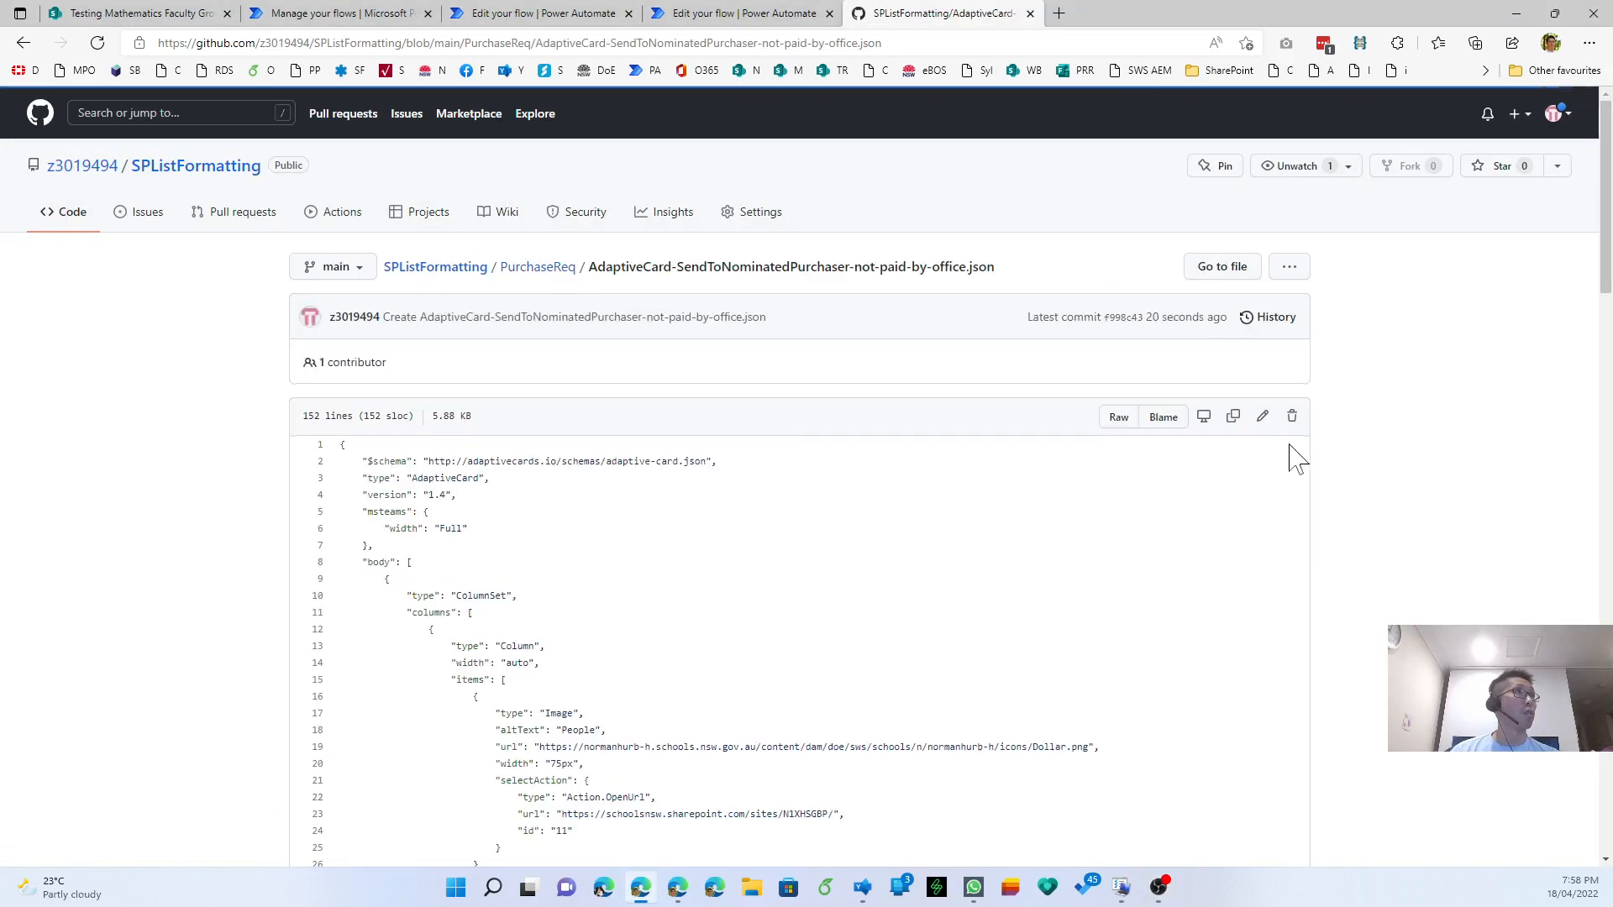
pyautogui.click(580, 13)
pyautogui.scroll(18, 1208, 506)
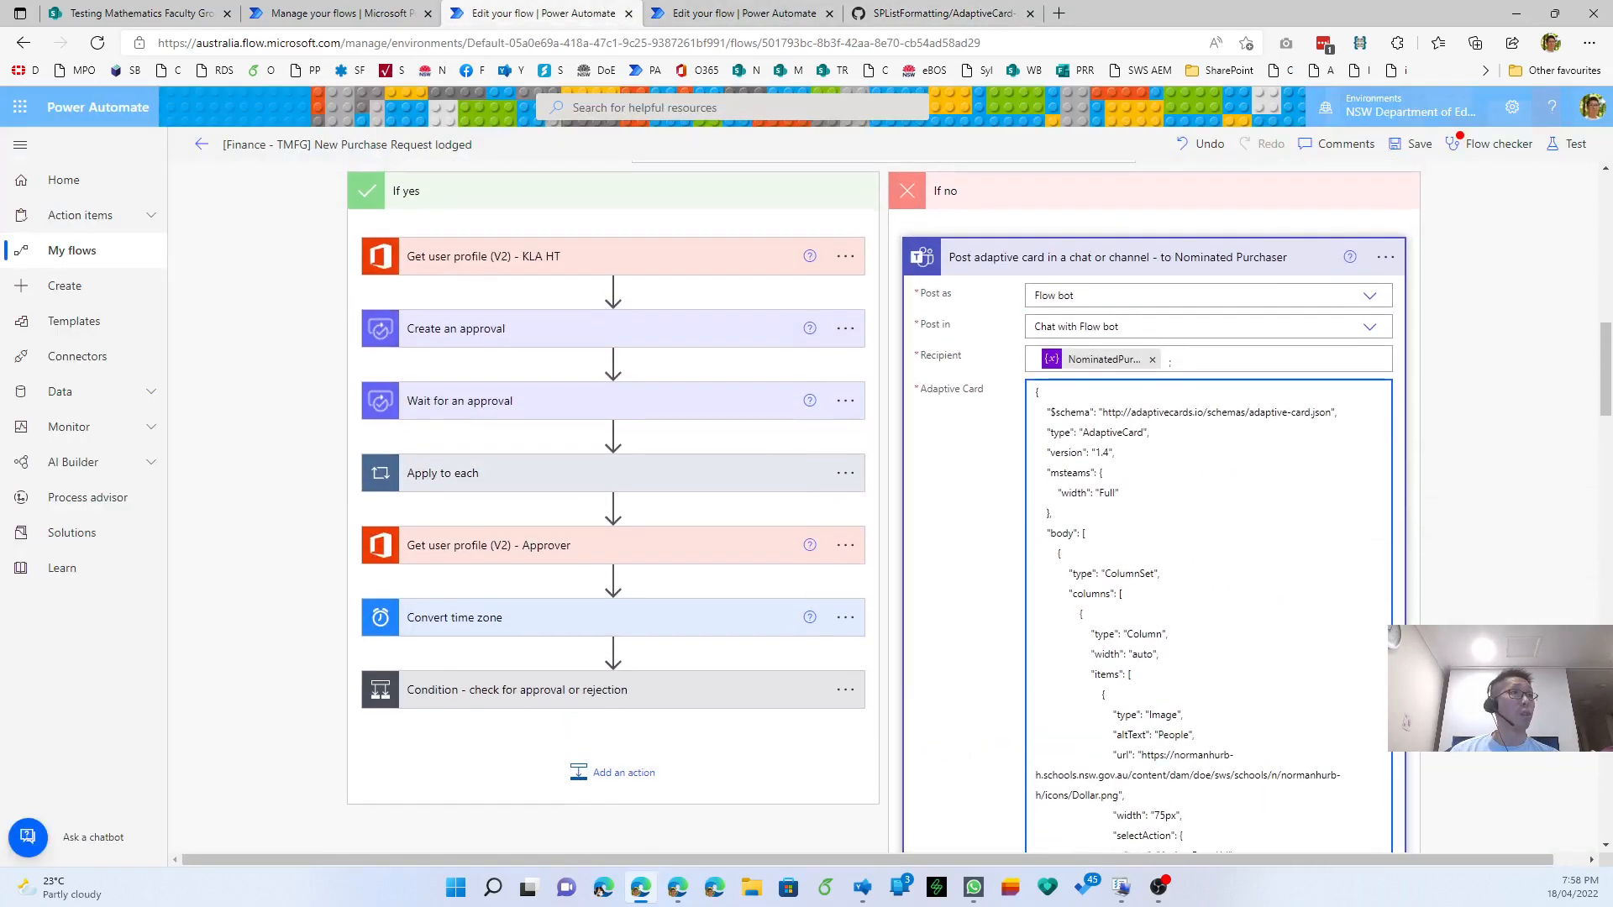
# - Examine the dynamic content references in the adaptive card JSON, including Request ID, Title, Given Name, Status and Supplier, and their source actions
pyautogui.scroll(-5, 1208, 506)
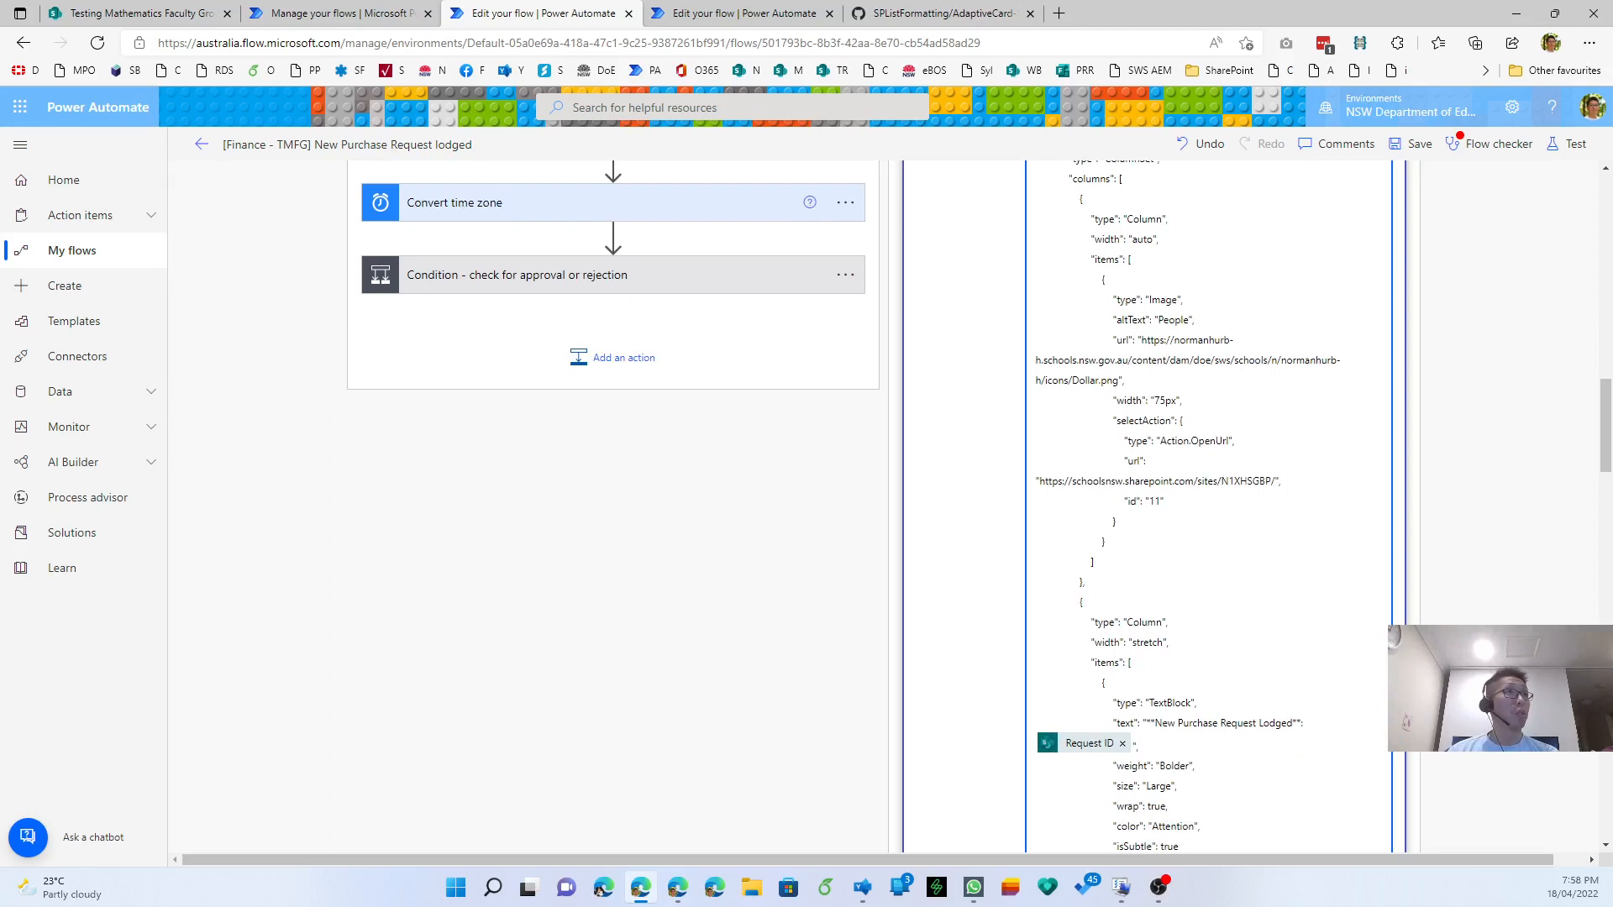
pyautogui.scroll(-3, 1210, 504)
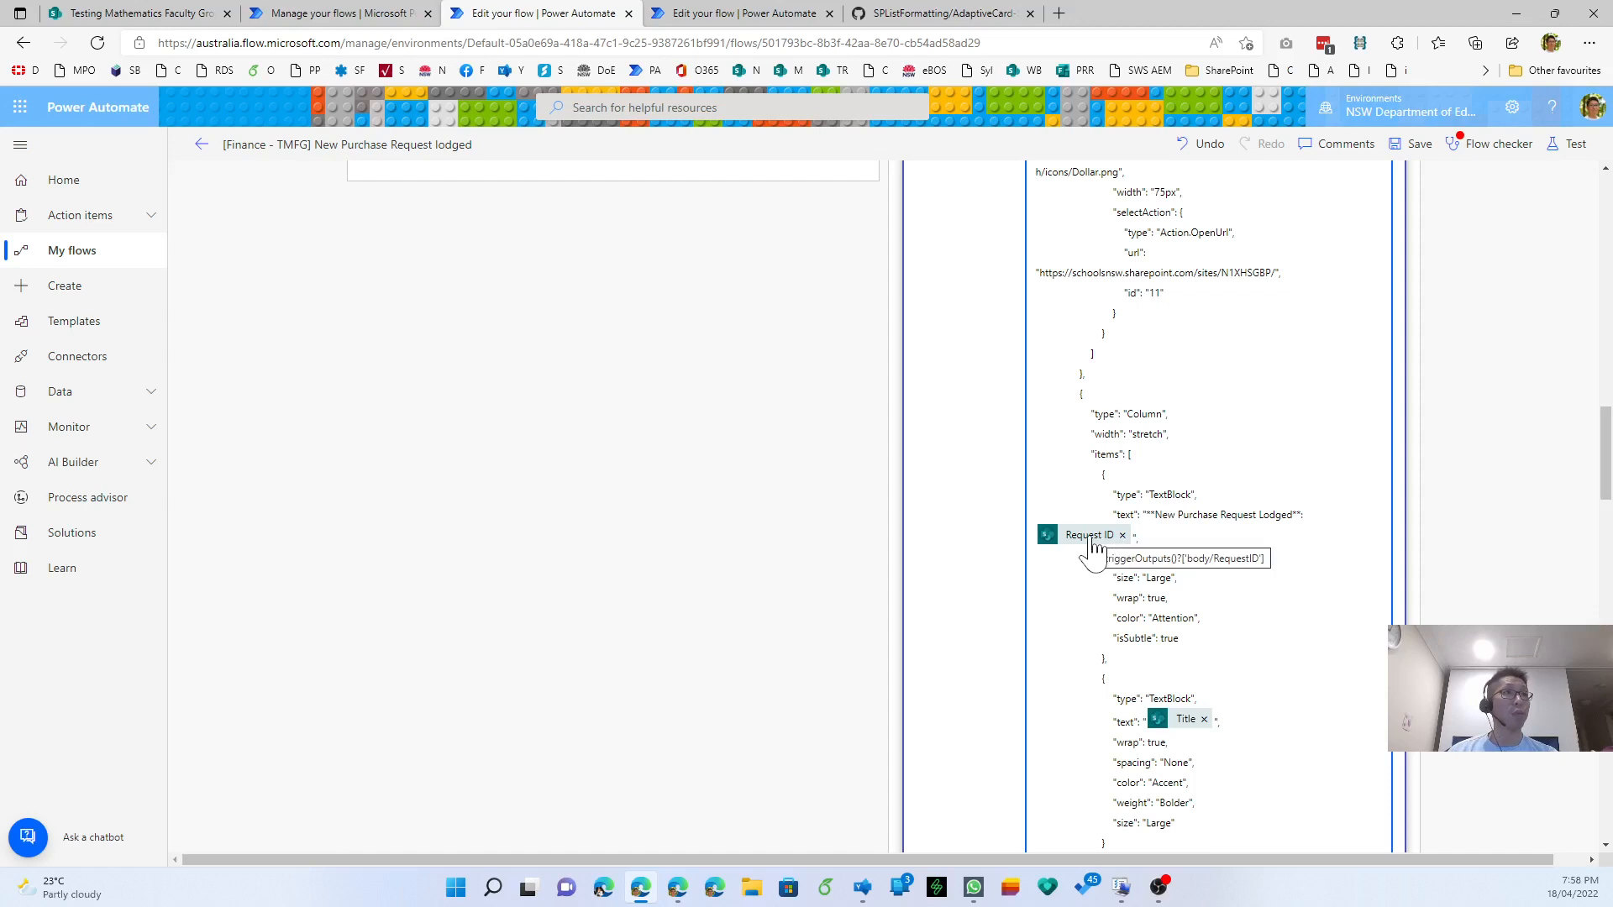
pyautogui.scroll(-3, 1092, 544)
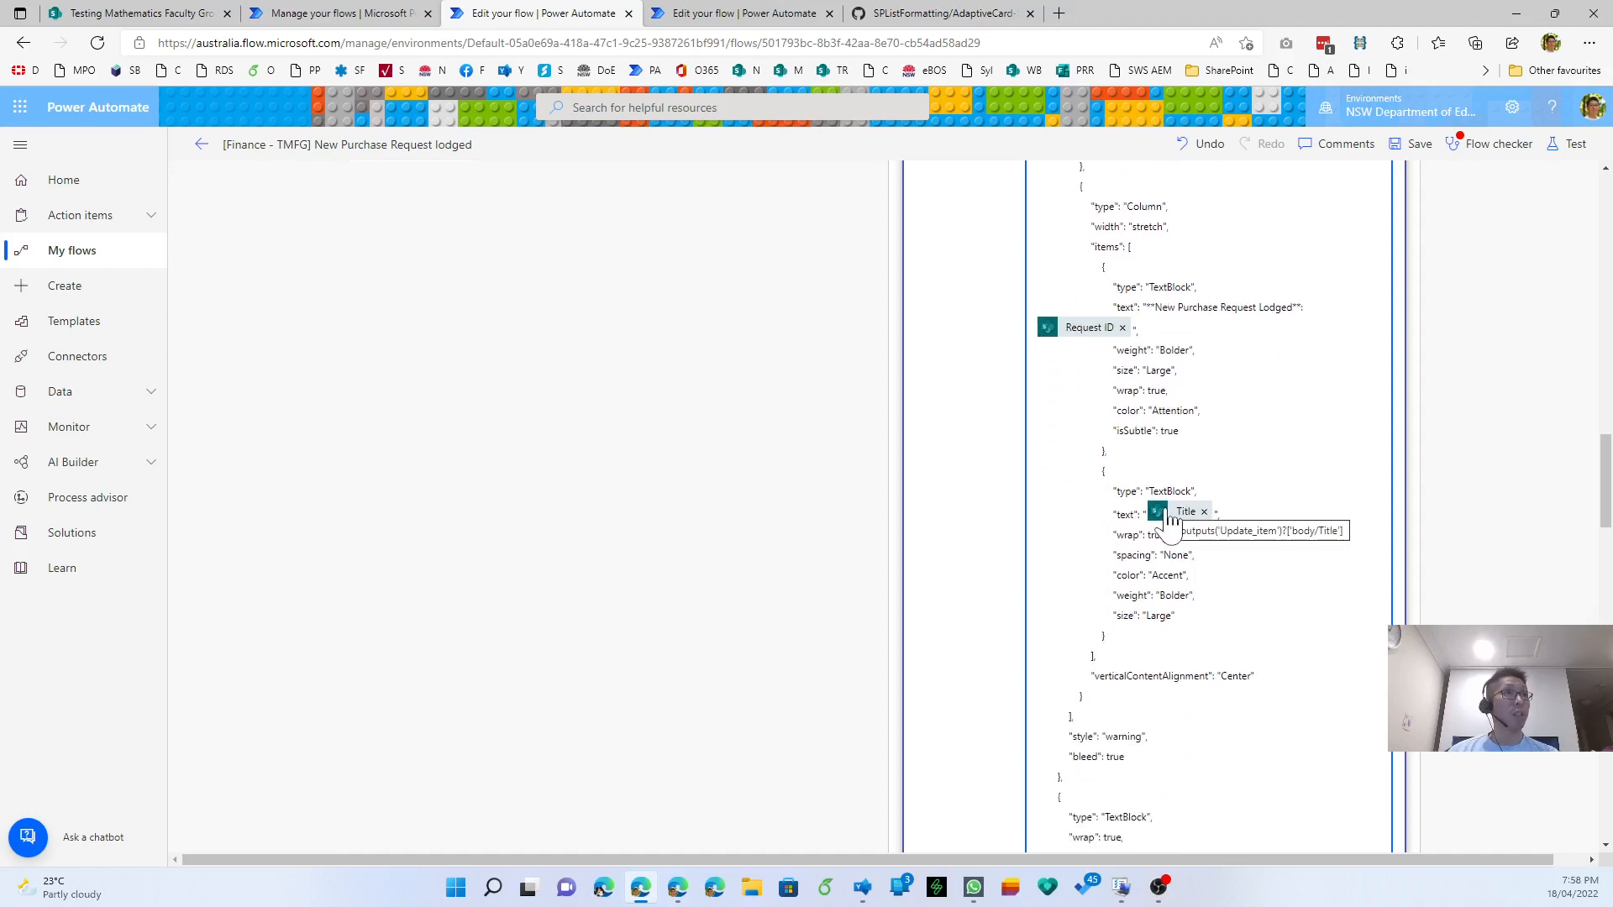
pyautogui.scroll(15, 1170, 518)
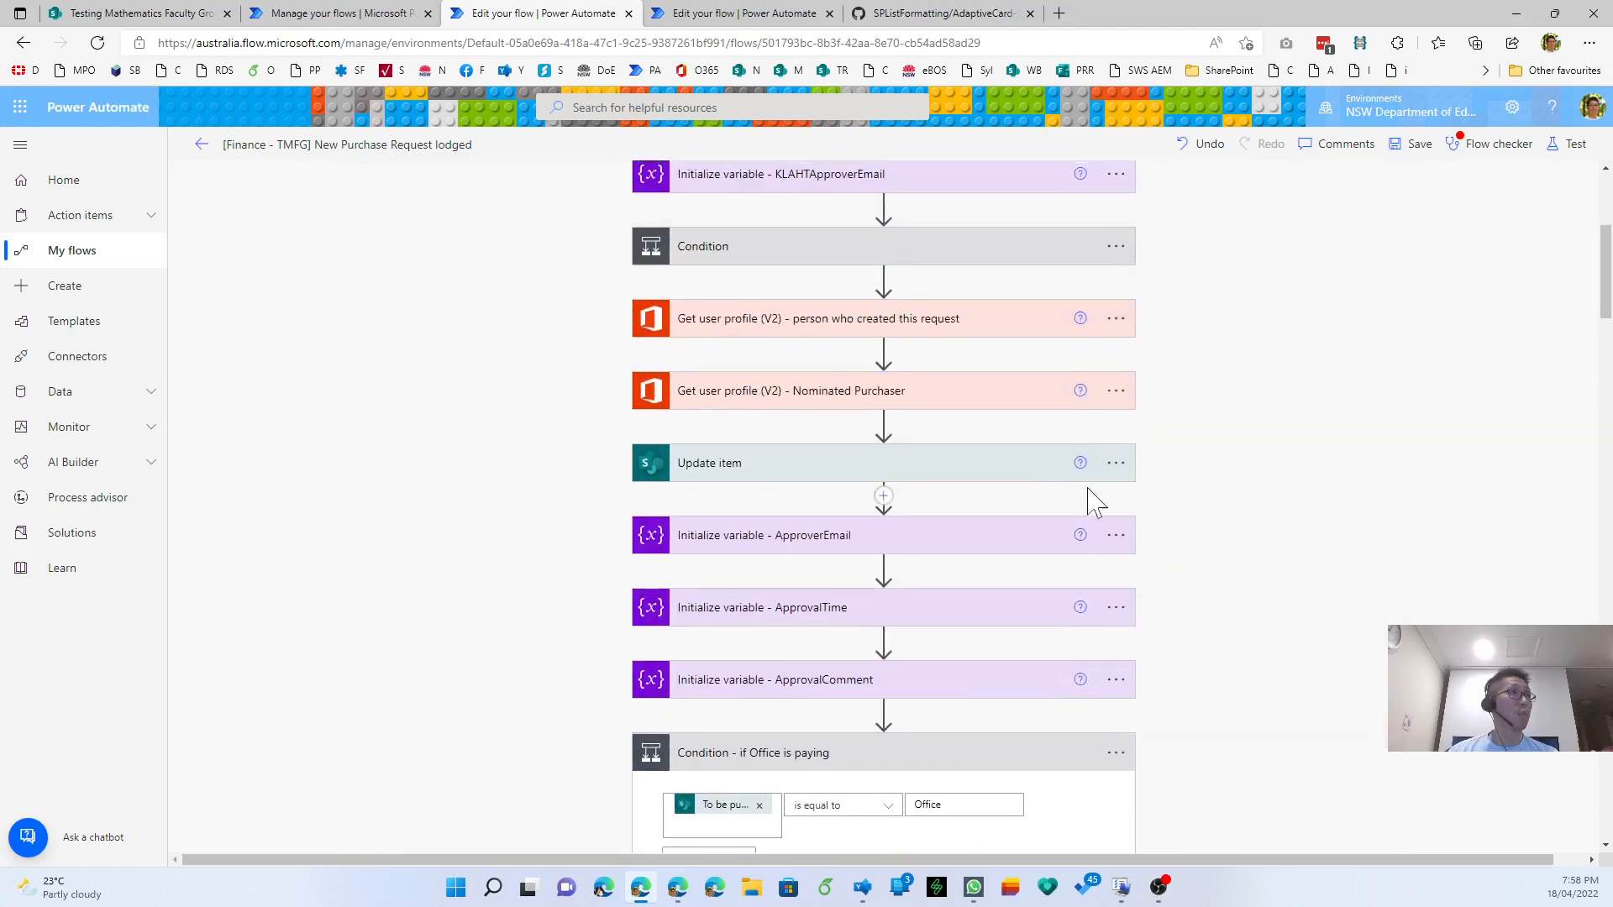
pyautogui.click(966, 479)
pyautogui.scroll(-15, 1182, 521)
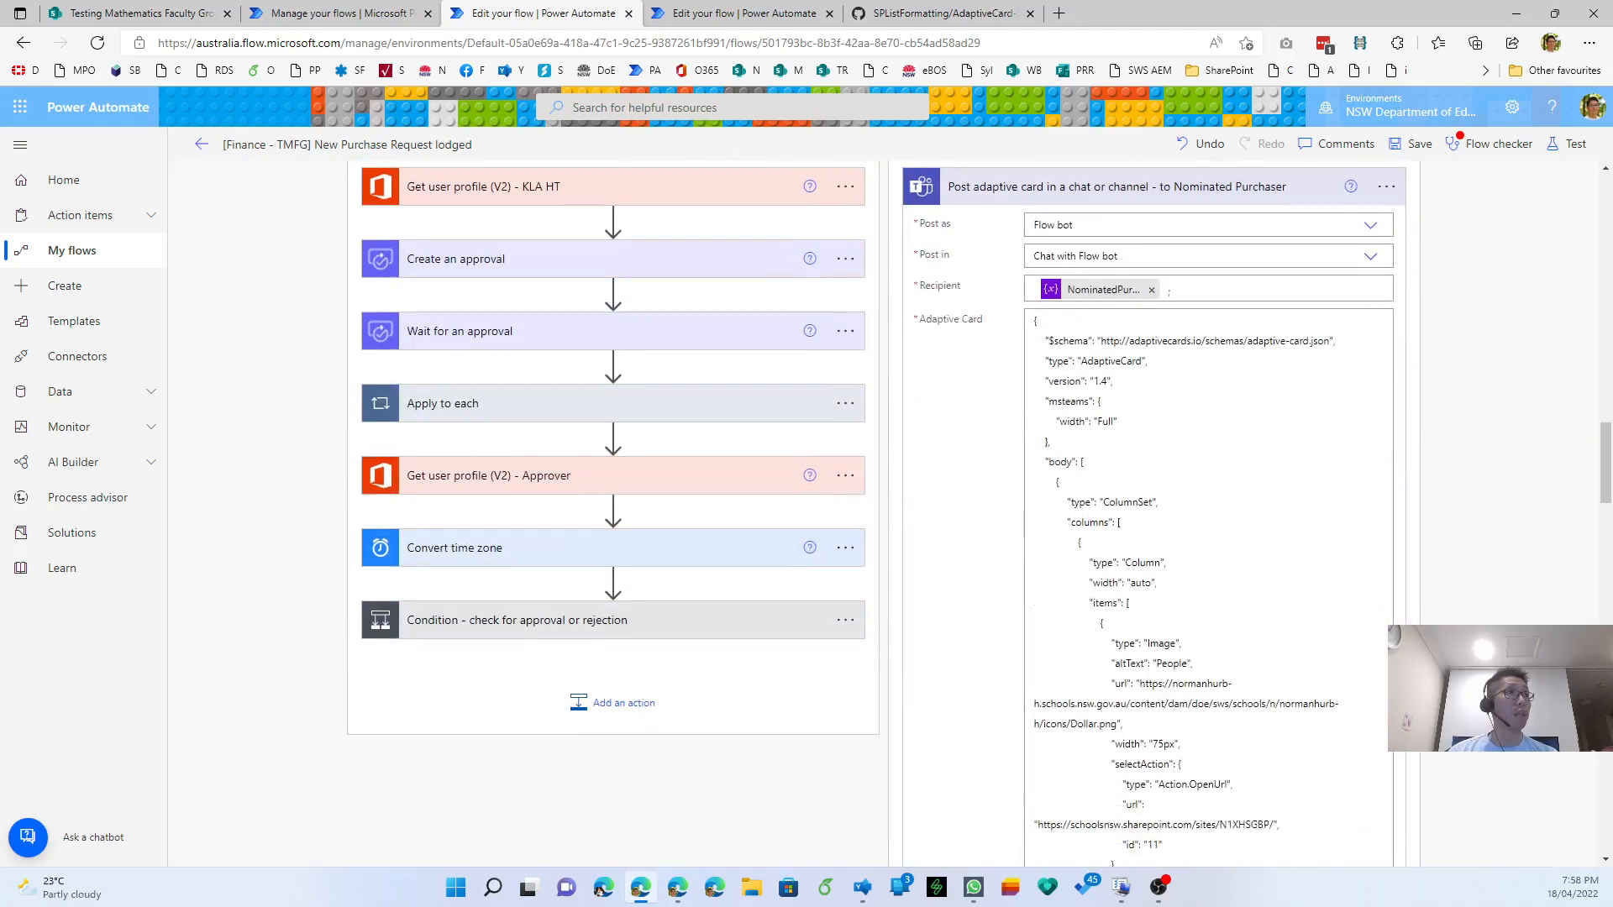
pyautogui.scroll(-10, 1208, 504)
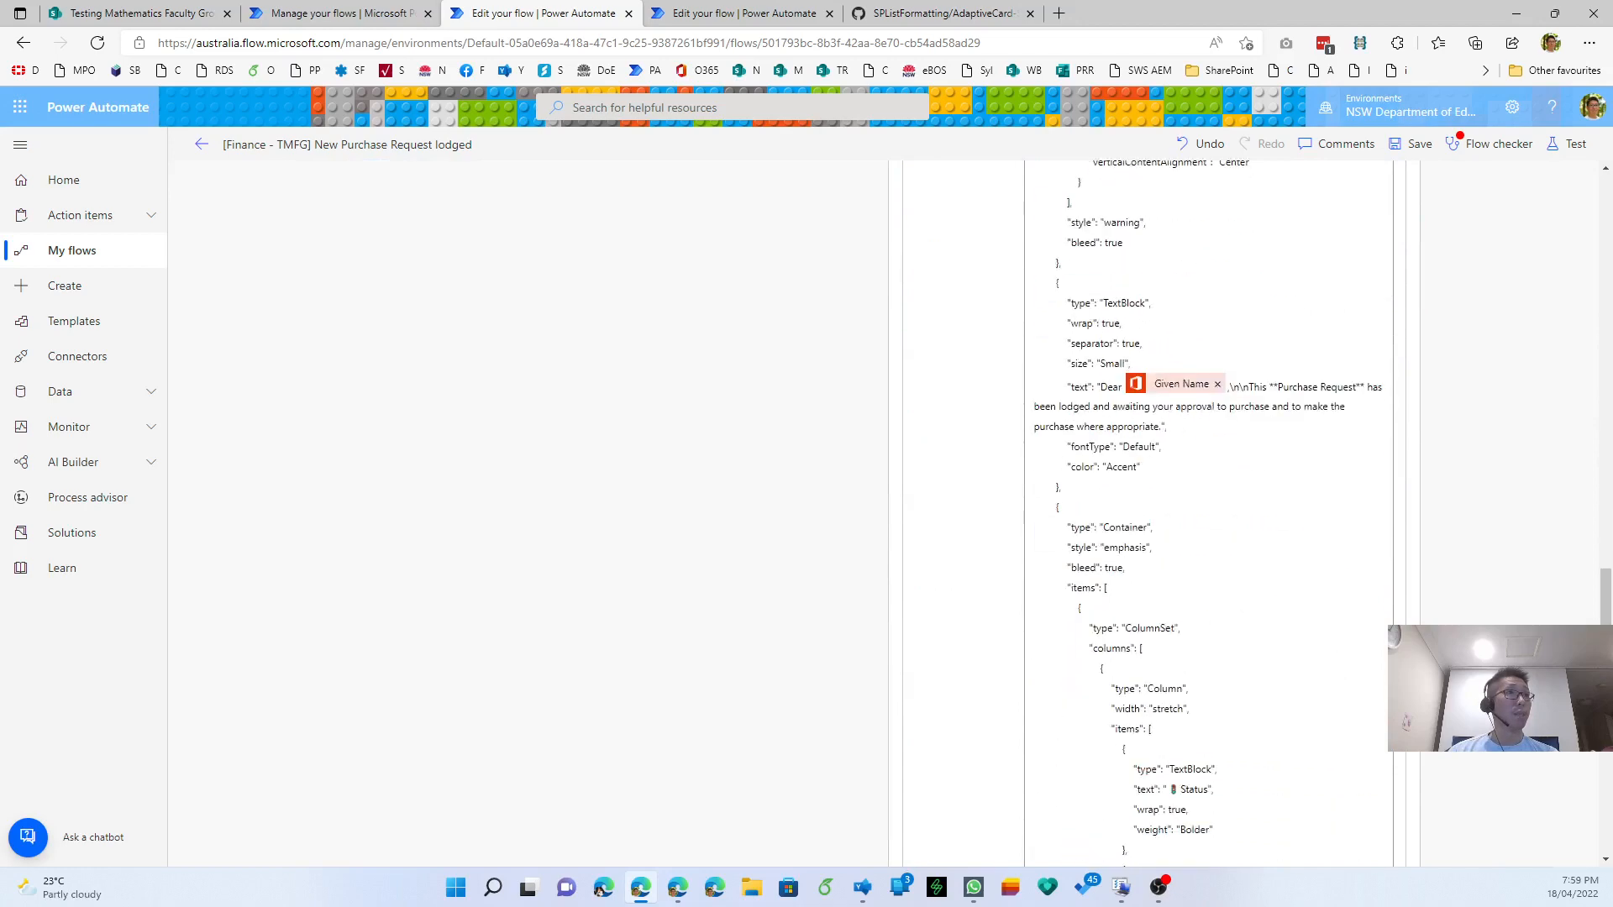
pyautogui.moveTo(1170, 376)
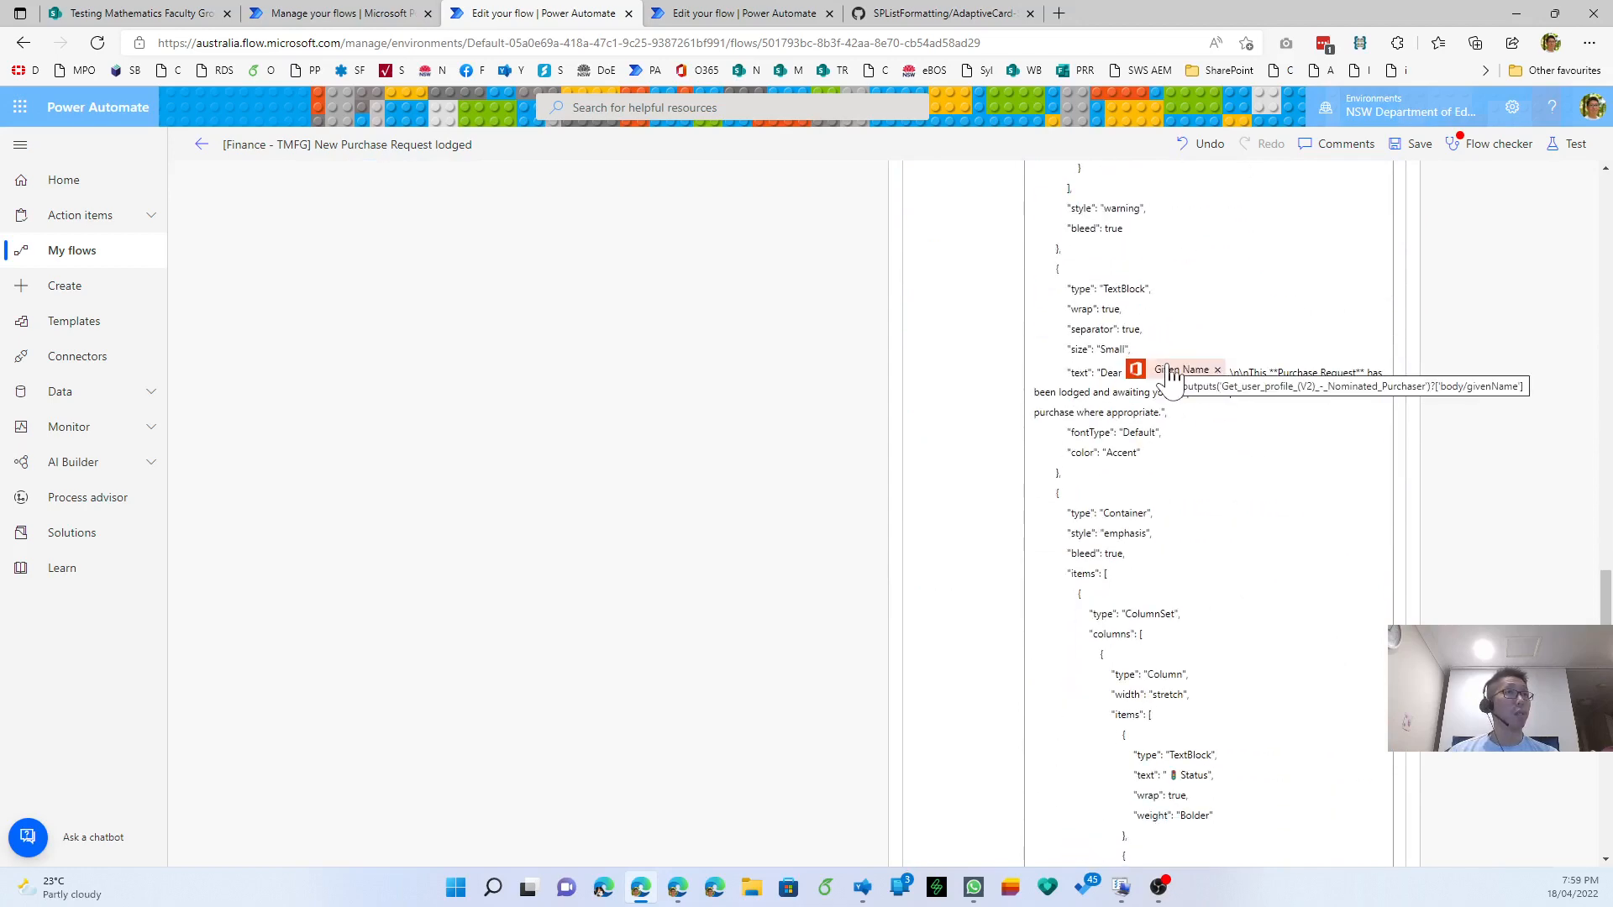
pyautogui.scroll(-6, 1176, 374)
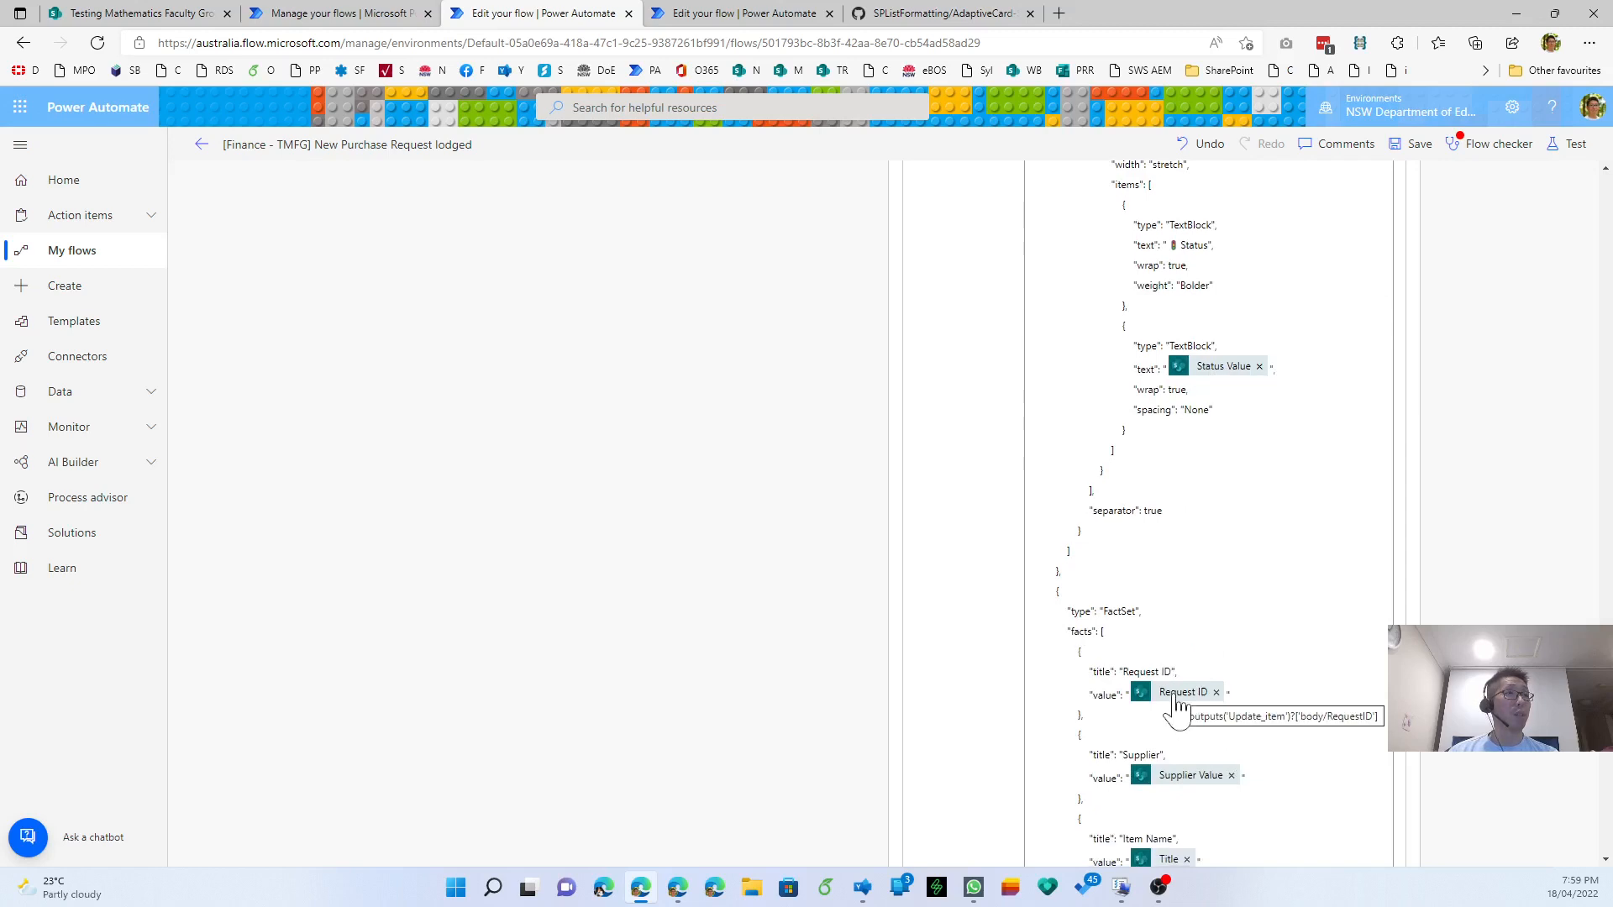
pyautogui.scroll(-5, 1191, 785)
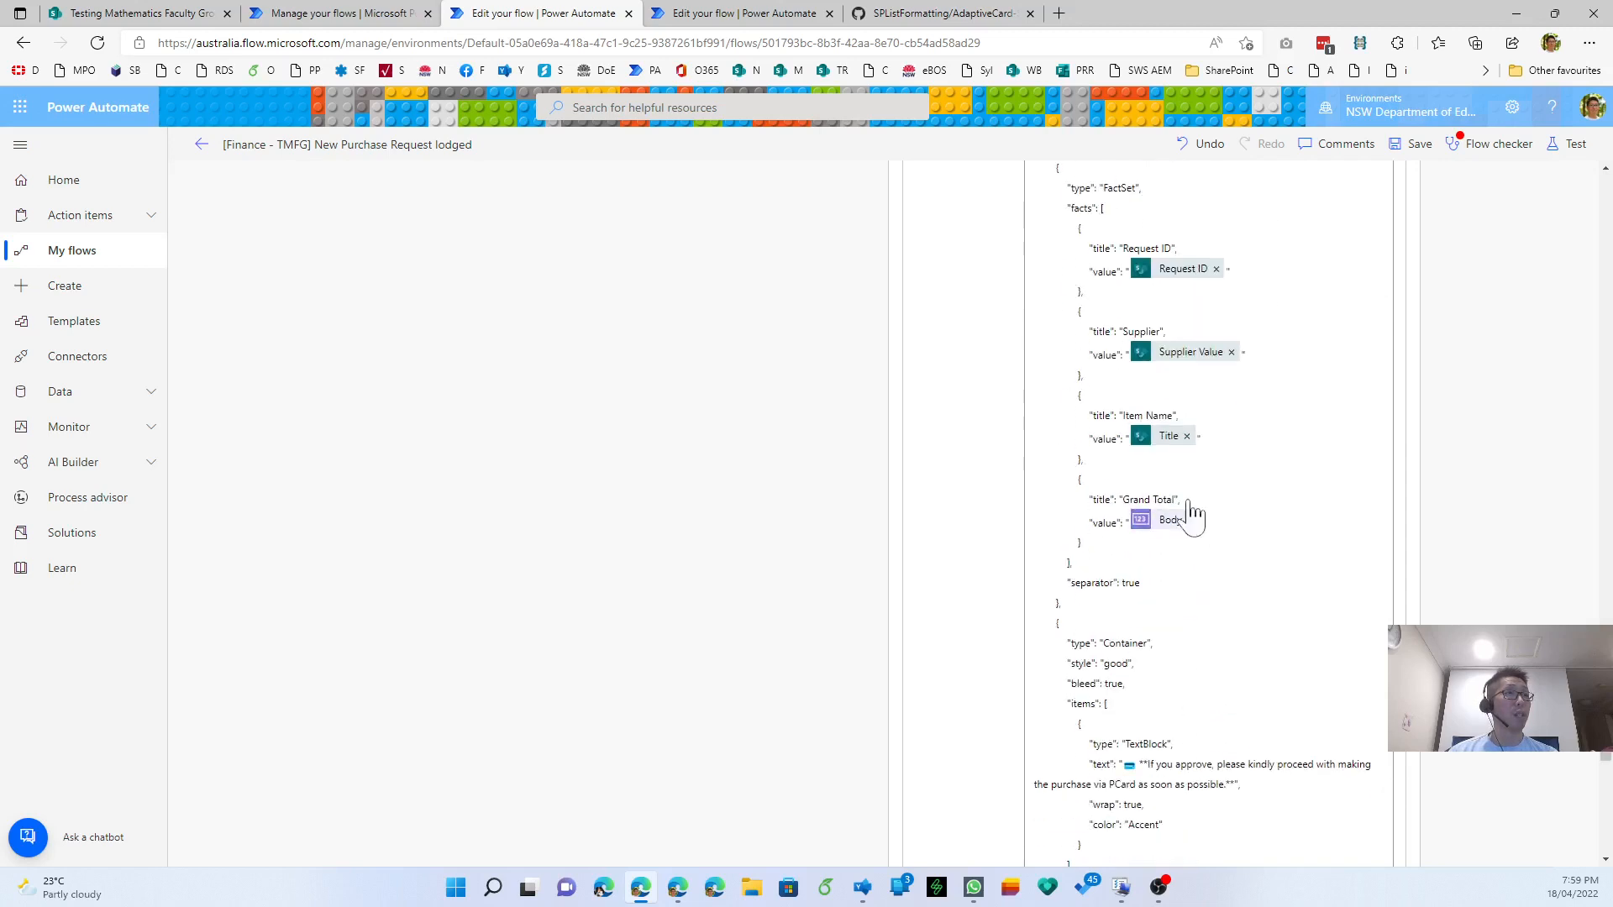
pyautogui.moveTo(1169, 445)
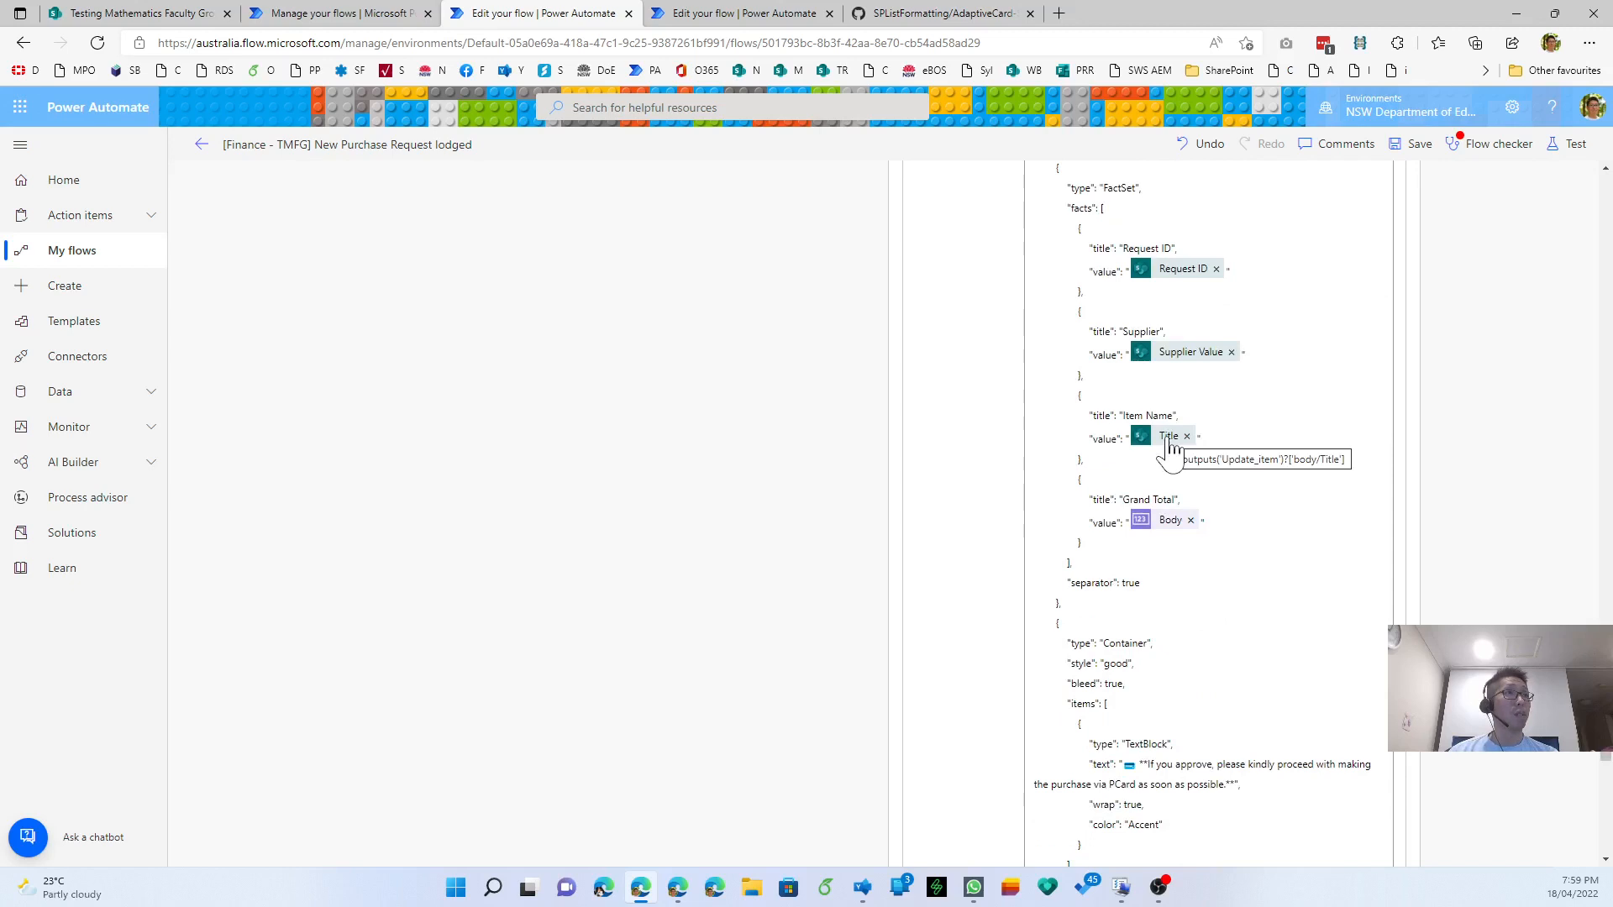
# - Replace the Body reference in the card's Grand Total value with Formatted number from the "Format number - Grand Total" action
pyautogui.click(1190, 521)
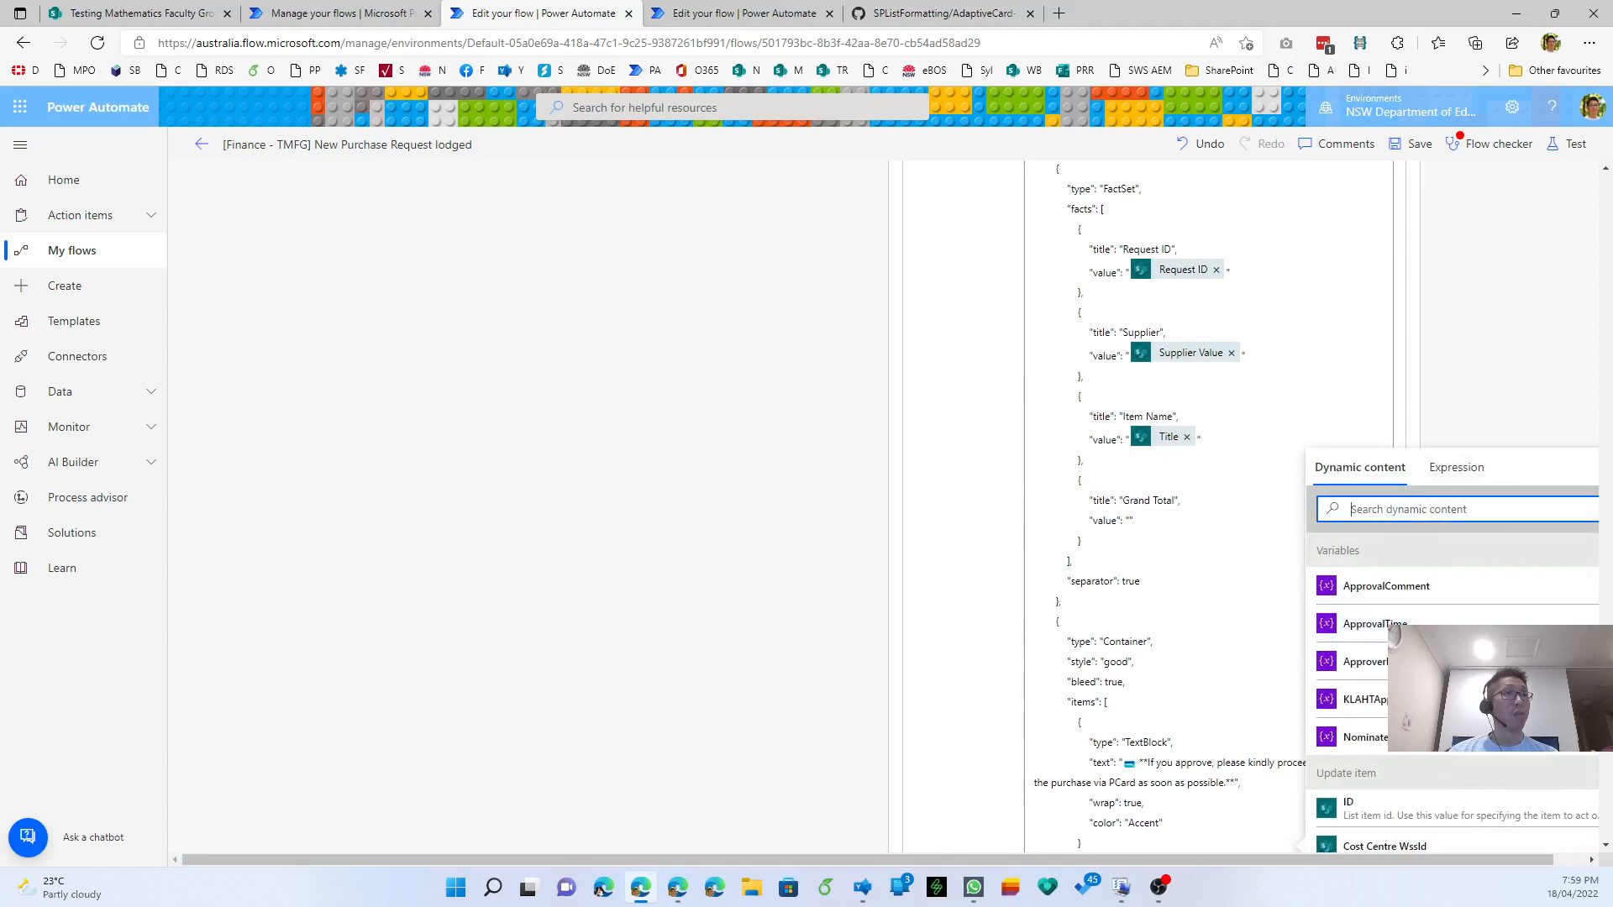
pyautogui.write('format')
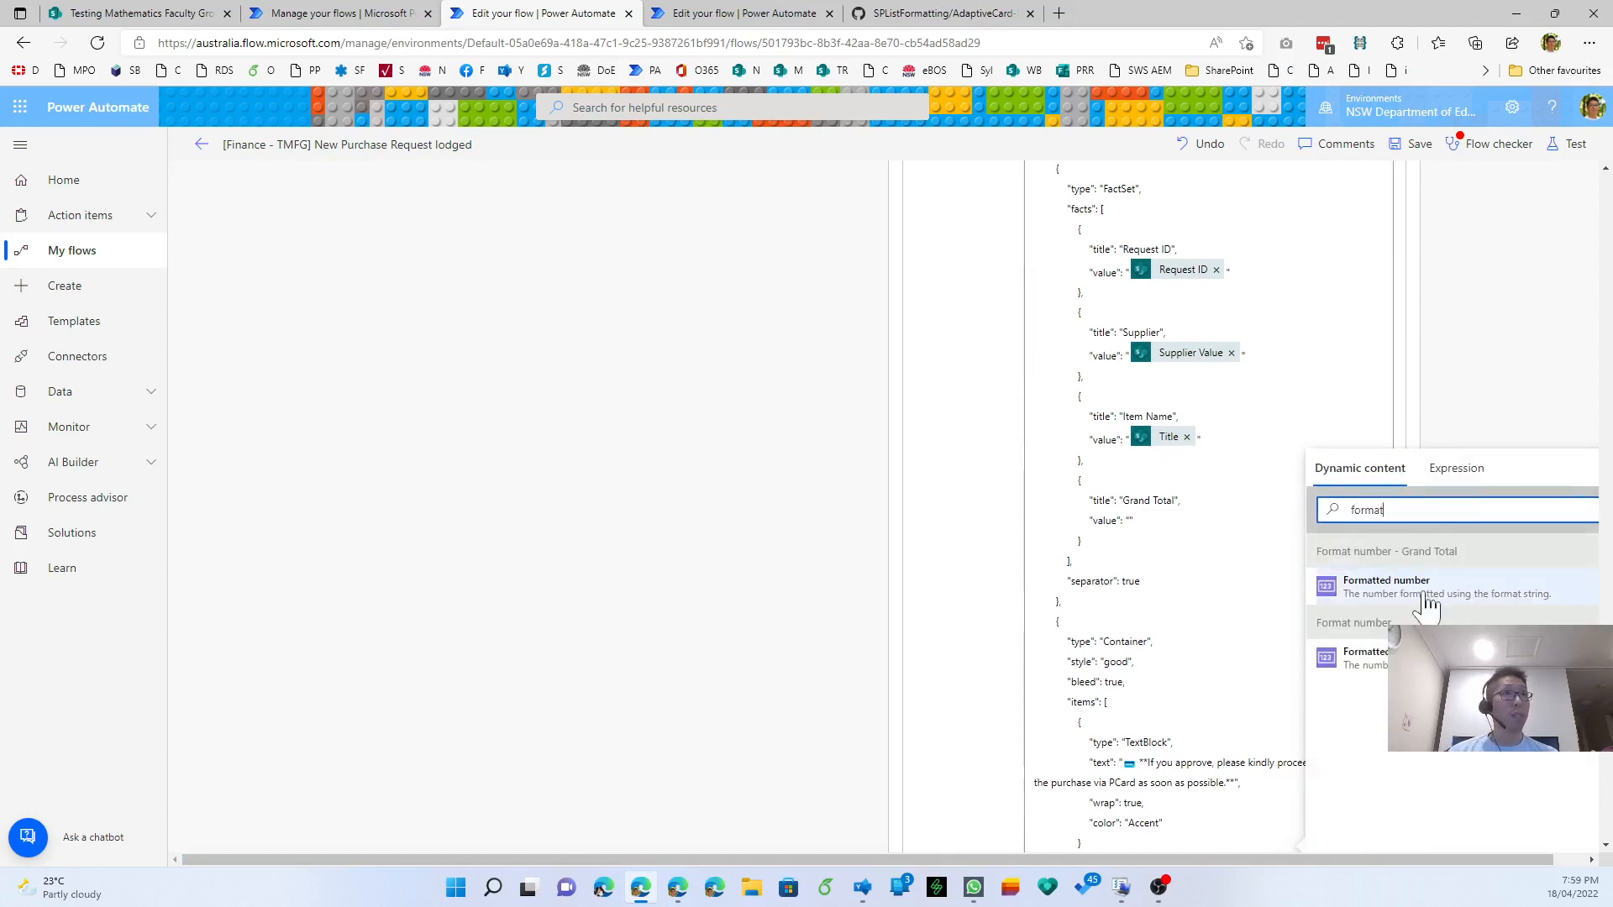
pyautogui.click(1130, 521)
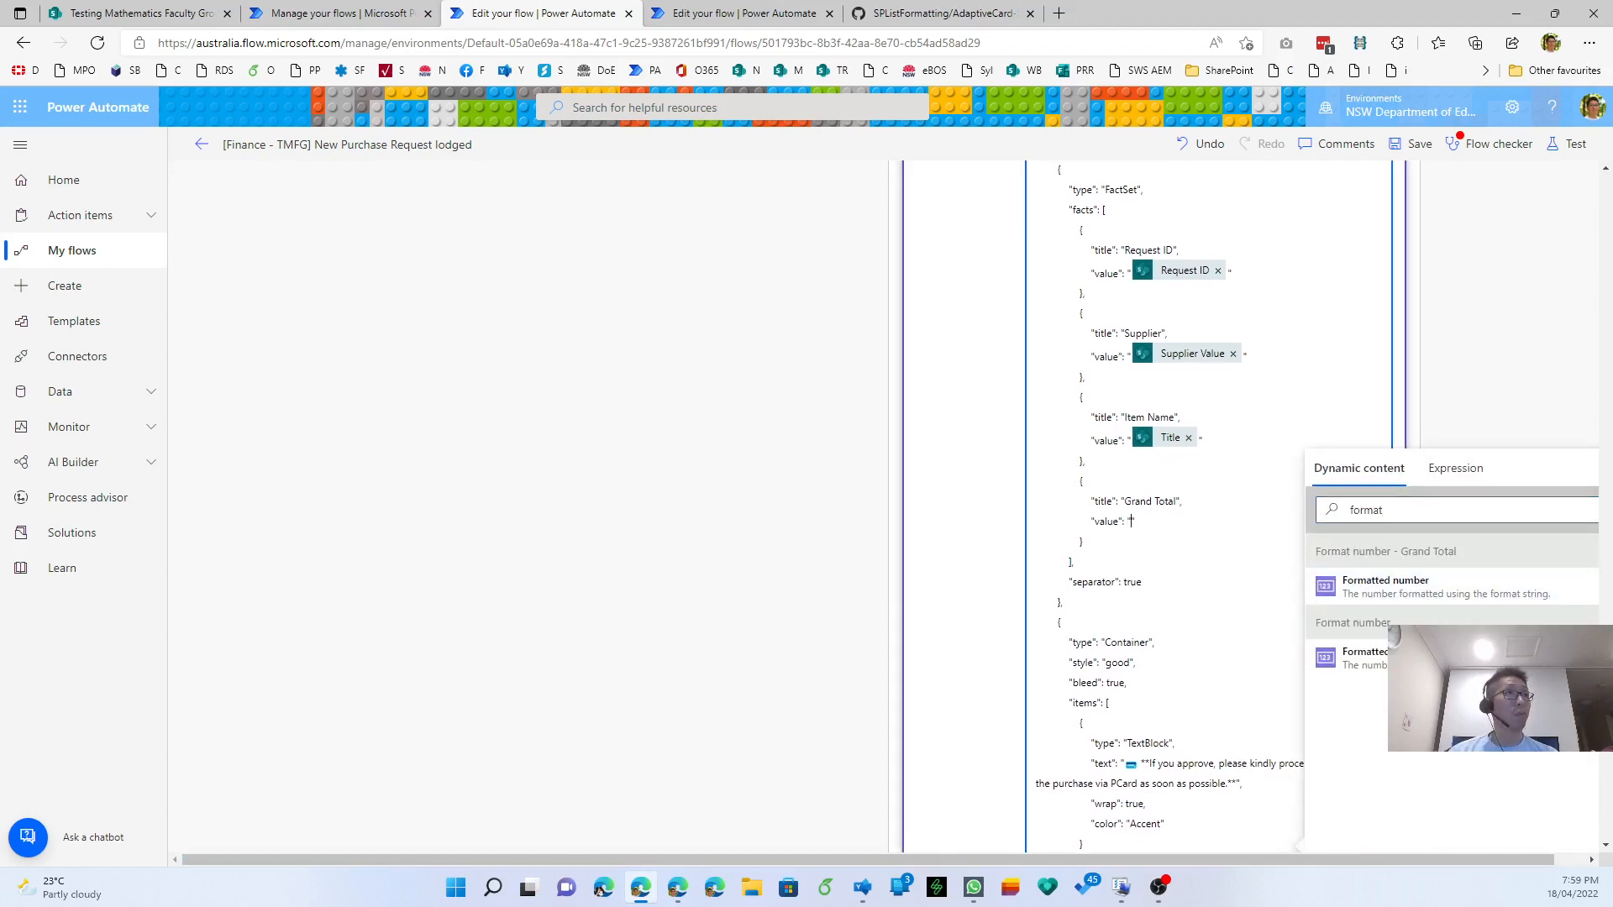
pyautogui.click(1390, 586)
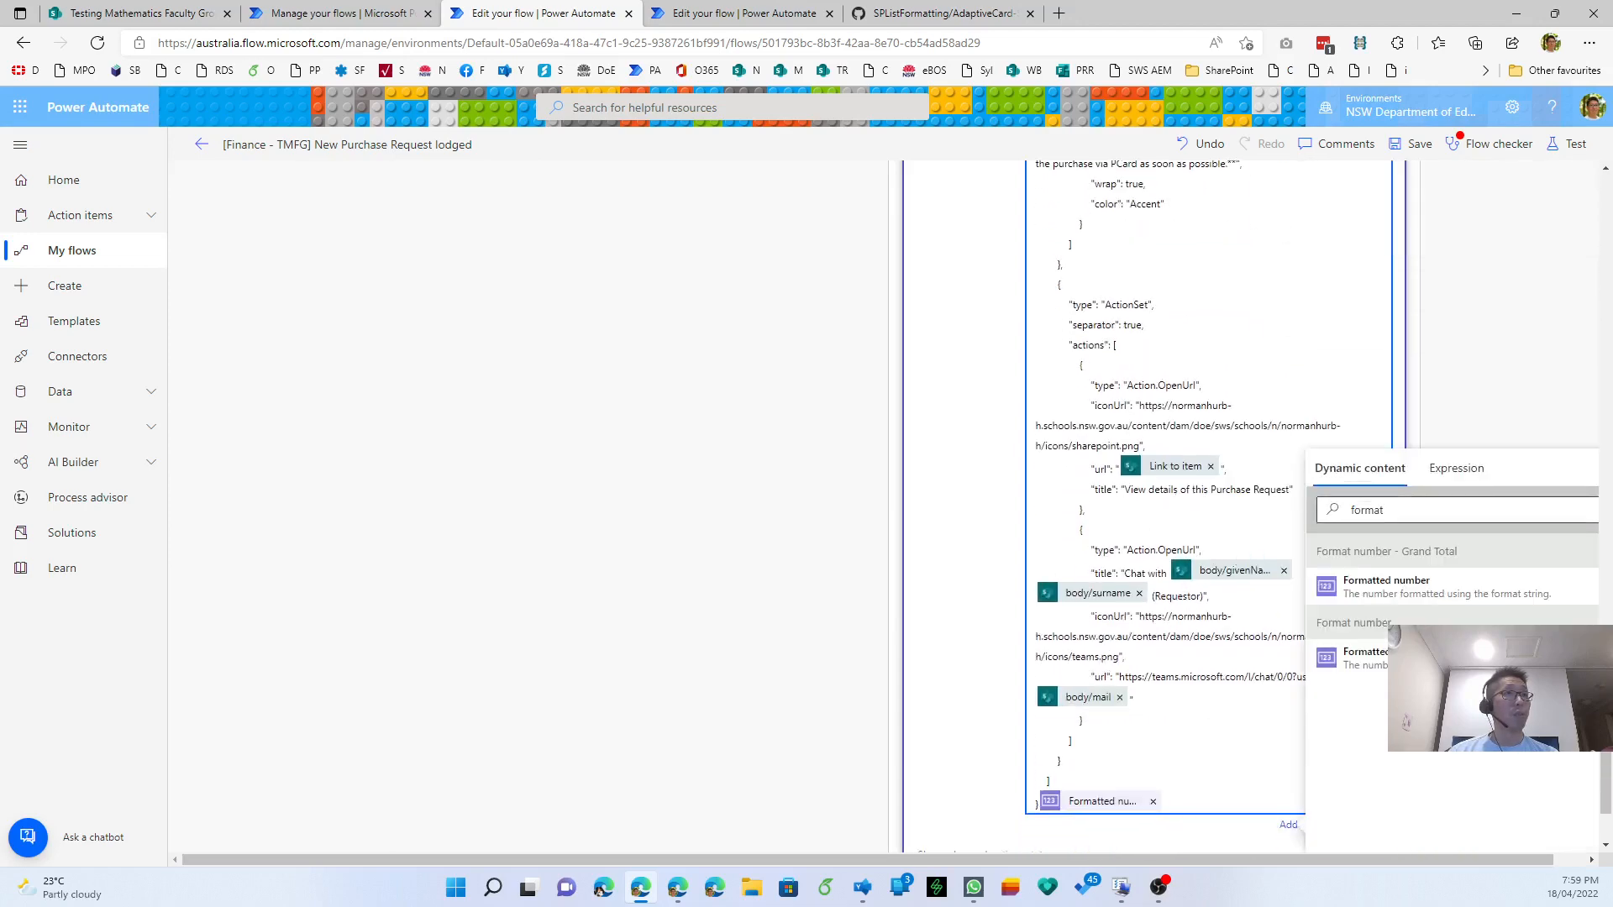
# - Replace the URL value of the "View details of this Purchase Request" button with Link to item from the Update item action
pyautogui.doubleClick(1369, 509)
pyautogui.write('link')
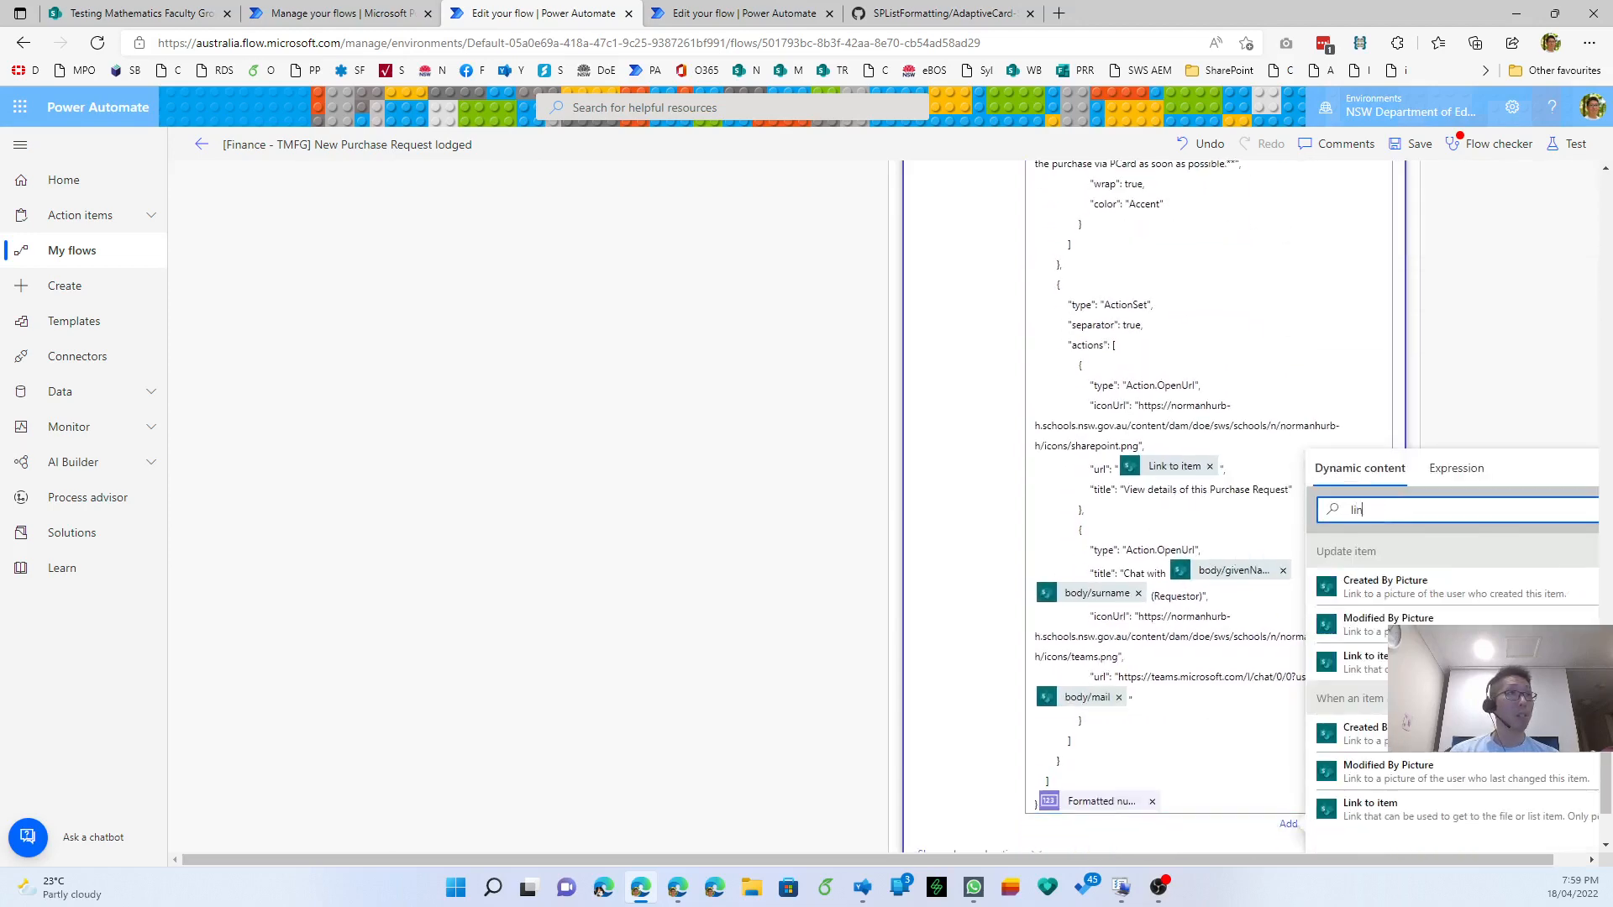
pyautogui.click(1210, 466)
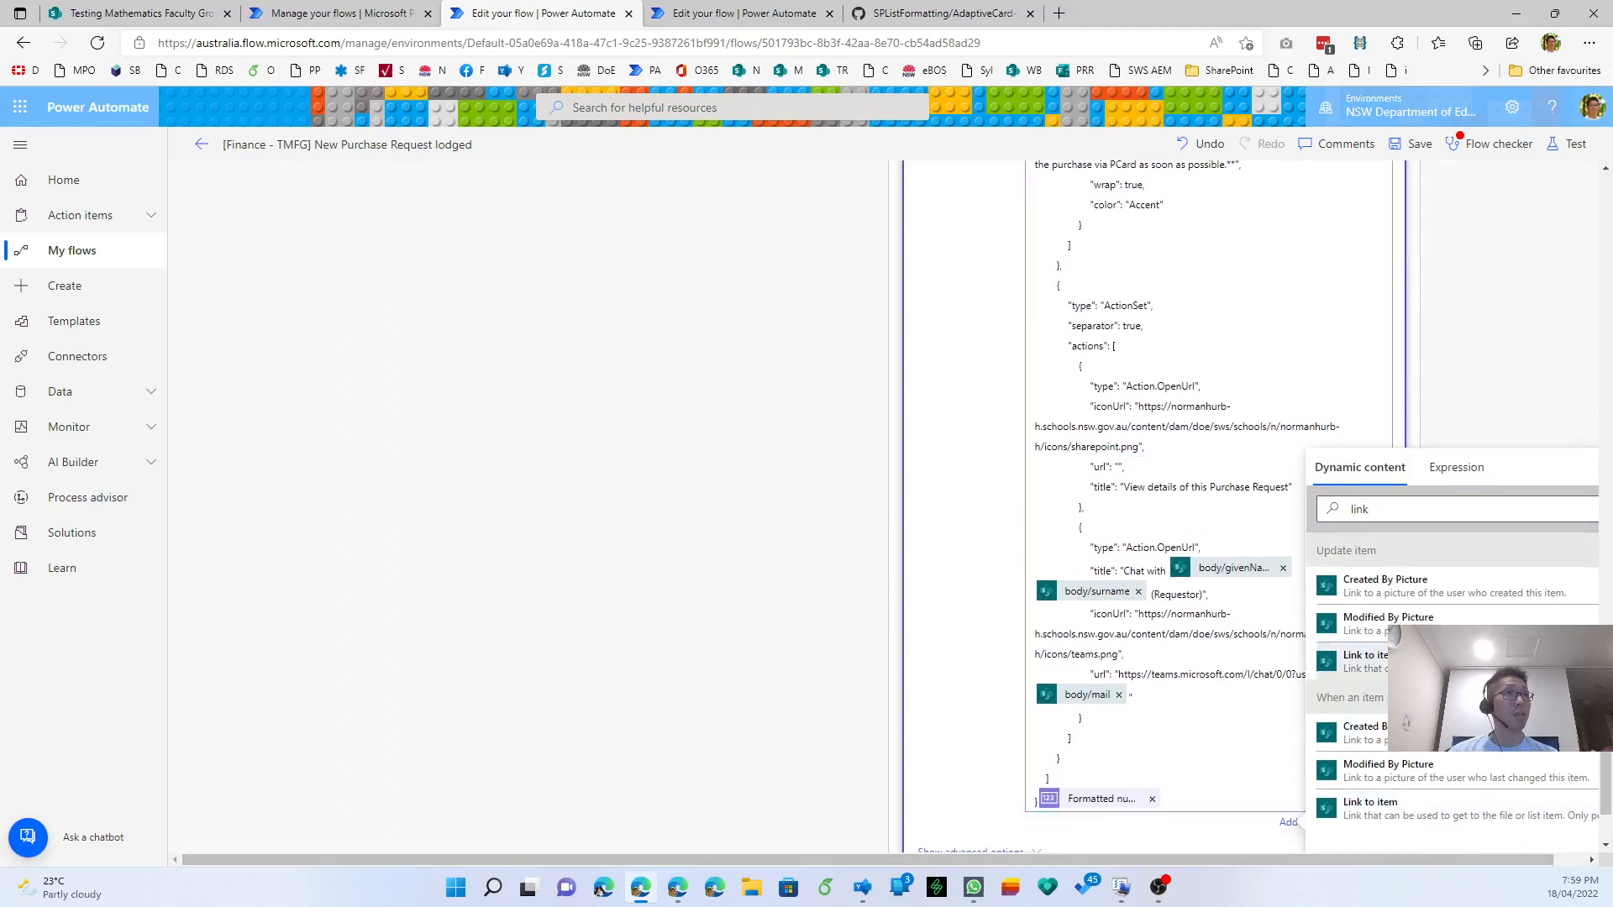
pyautogui.click(1361, 659)
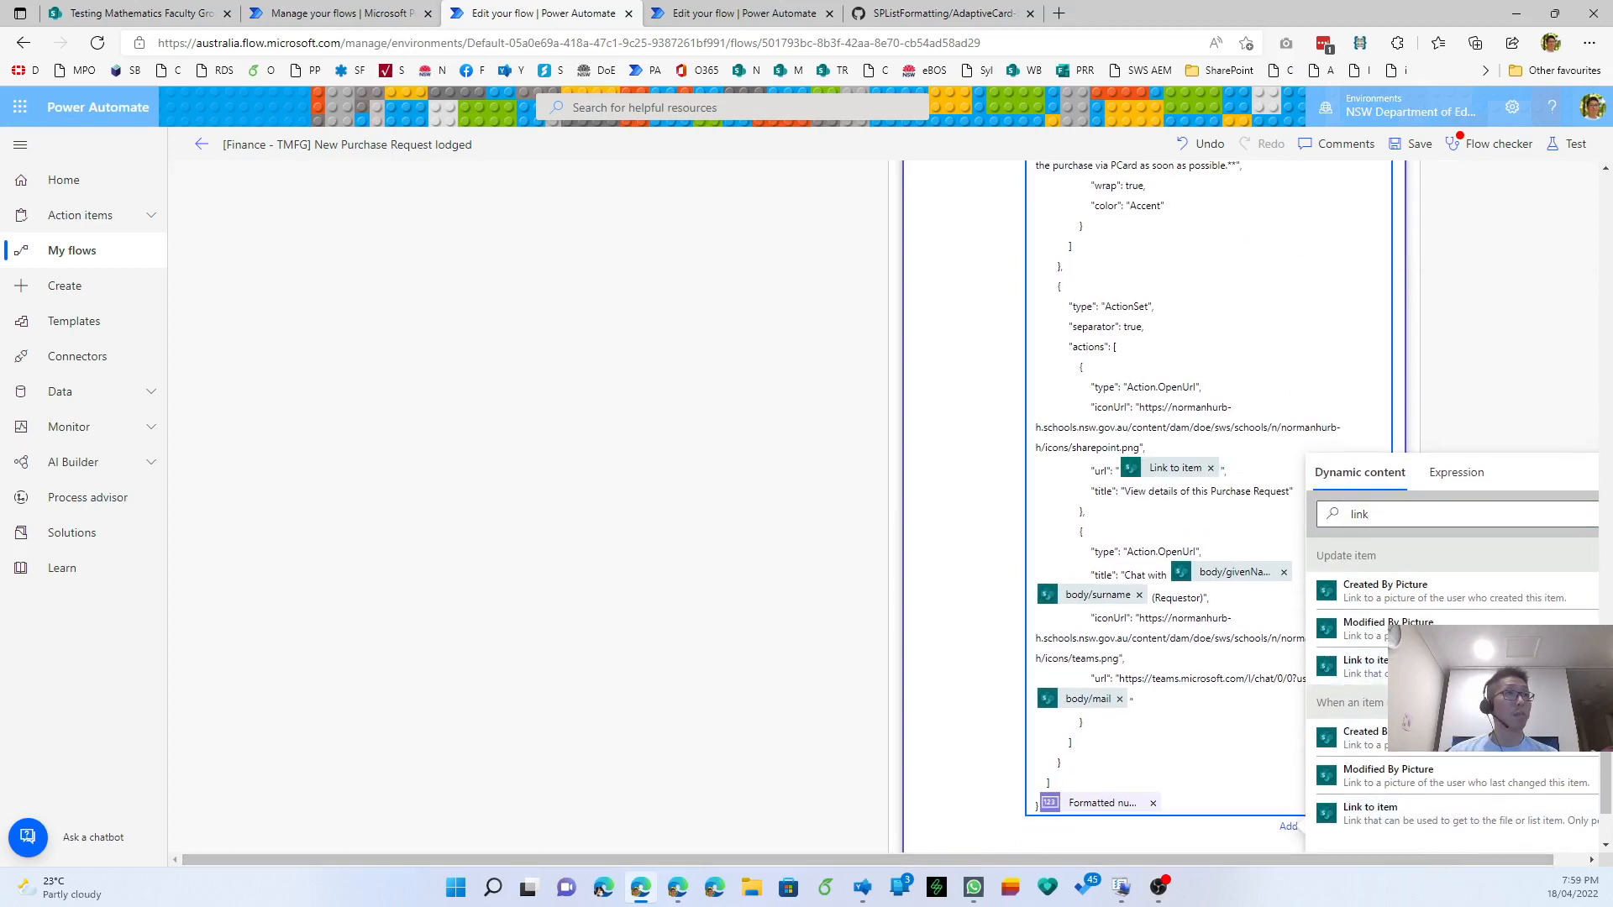
# - Remove the body/givenName and body/surname references from the "Chat with (Requestor)" button title
pyautogui.click(1284, 572)
pyautogui.click(1270, 573)
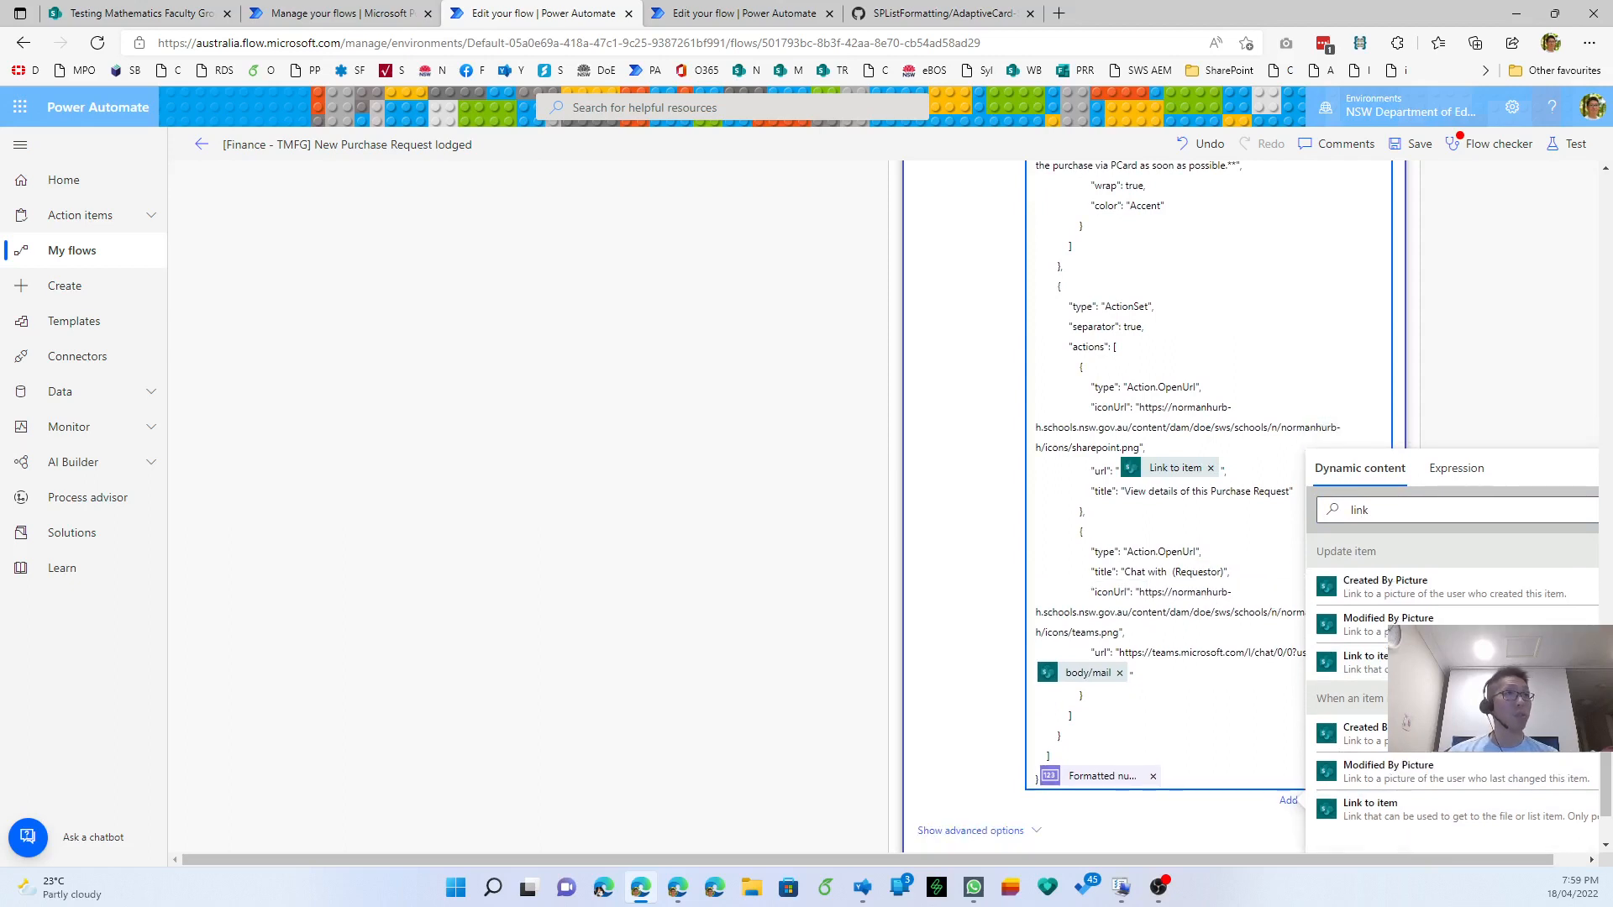
pyautogui.click(1452, 469)
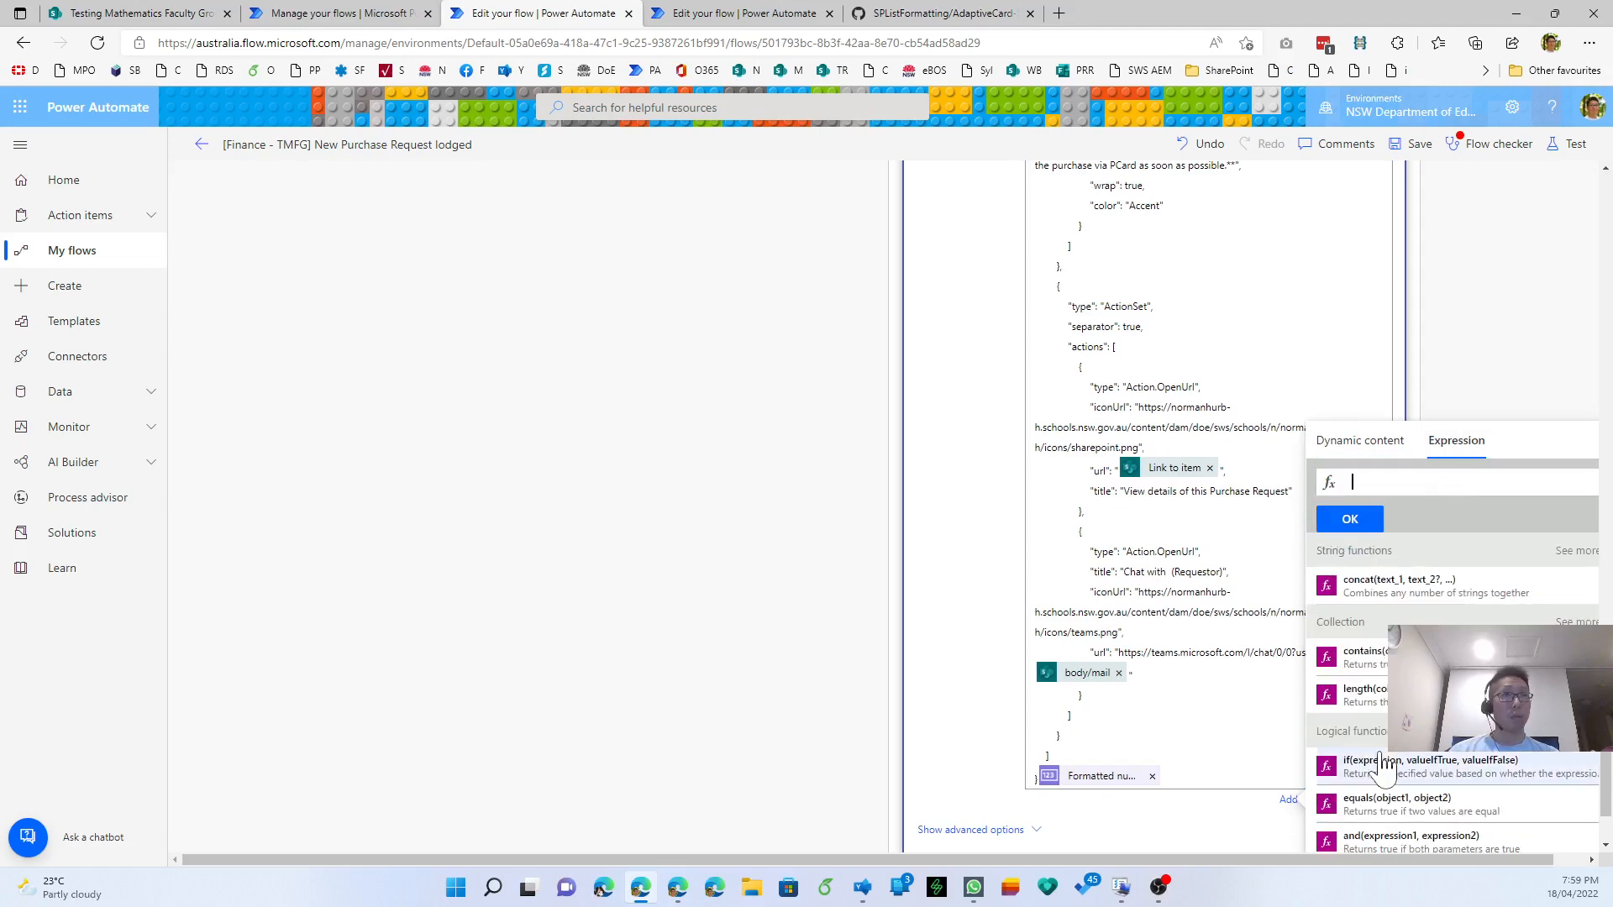
pyautogui.write('giver')
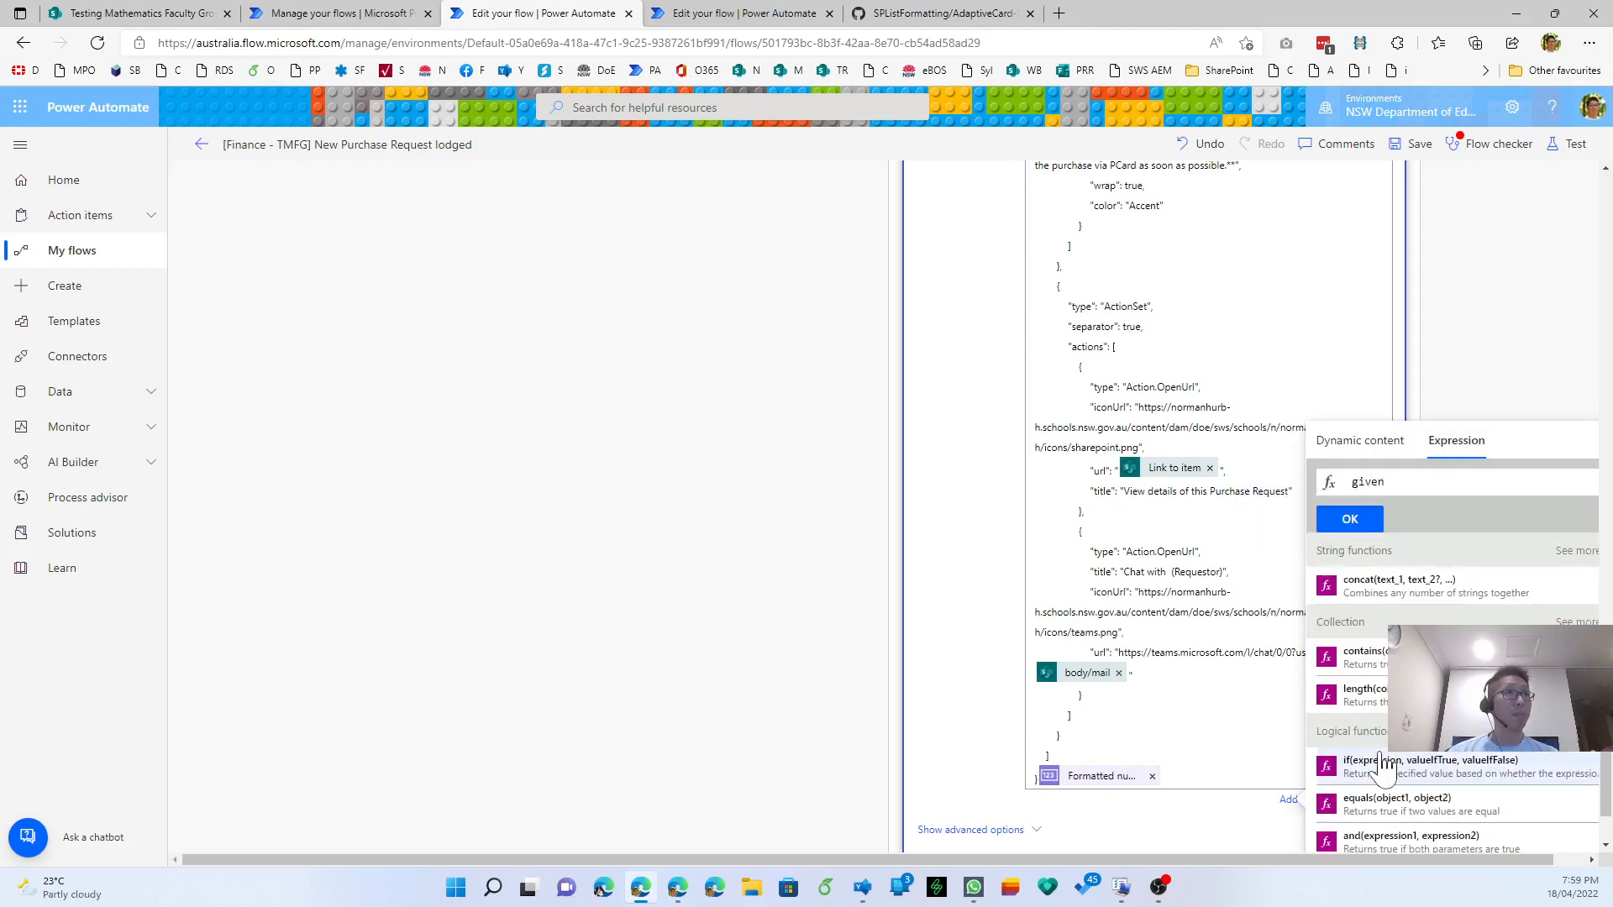
pyautogui.click(1360, 440)
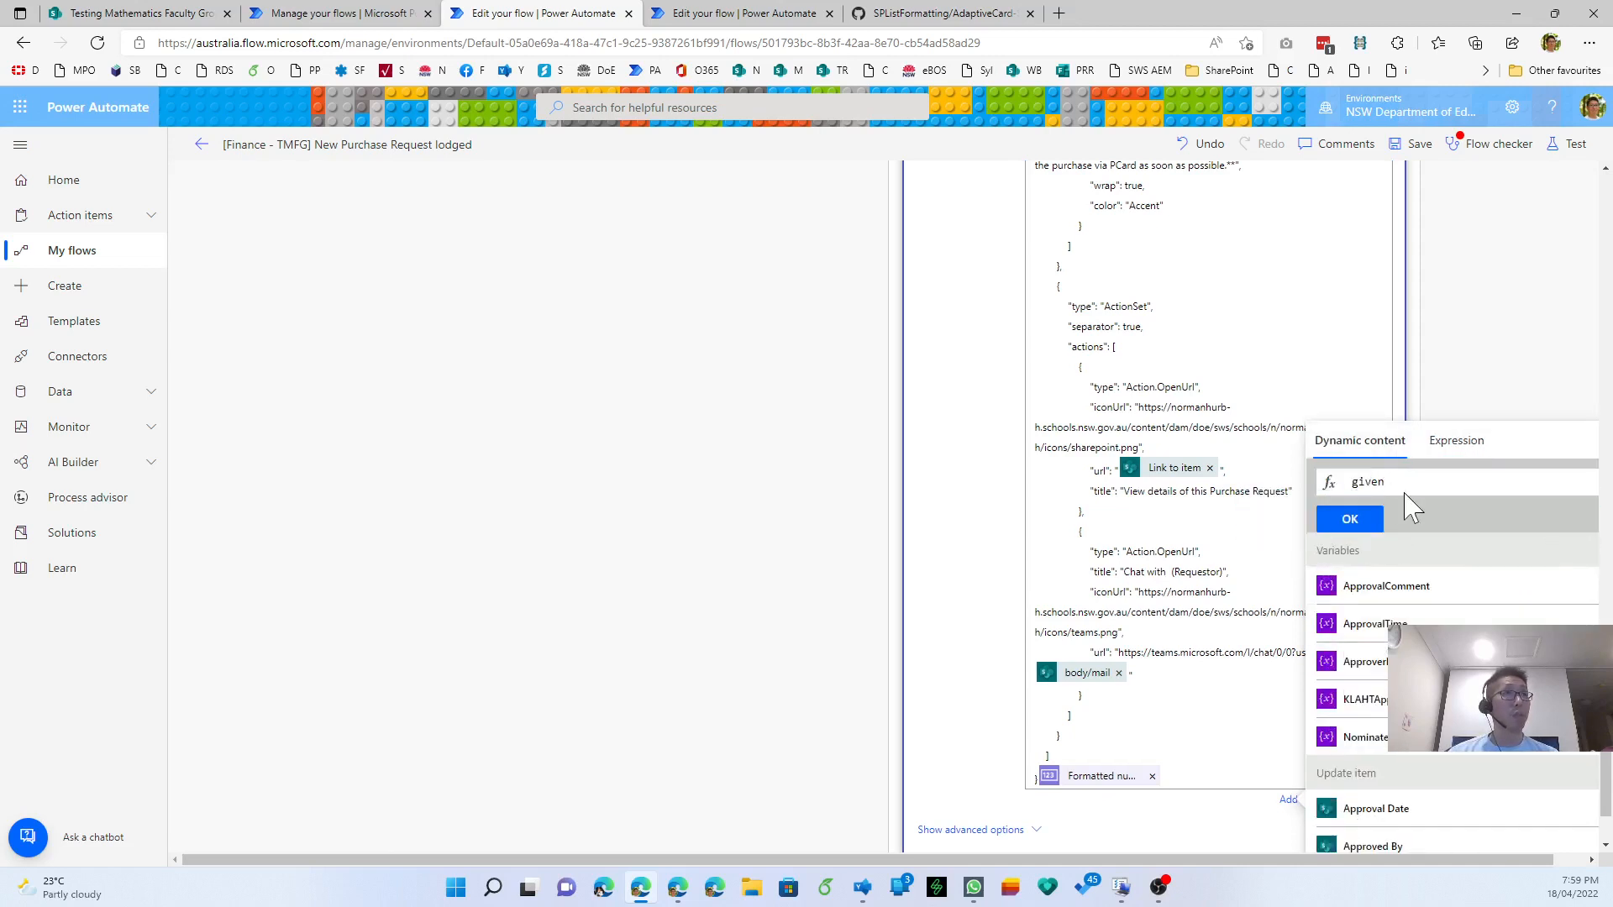
pyautogui.scroll(-10, 1453, 672)
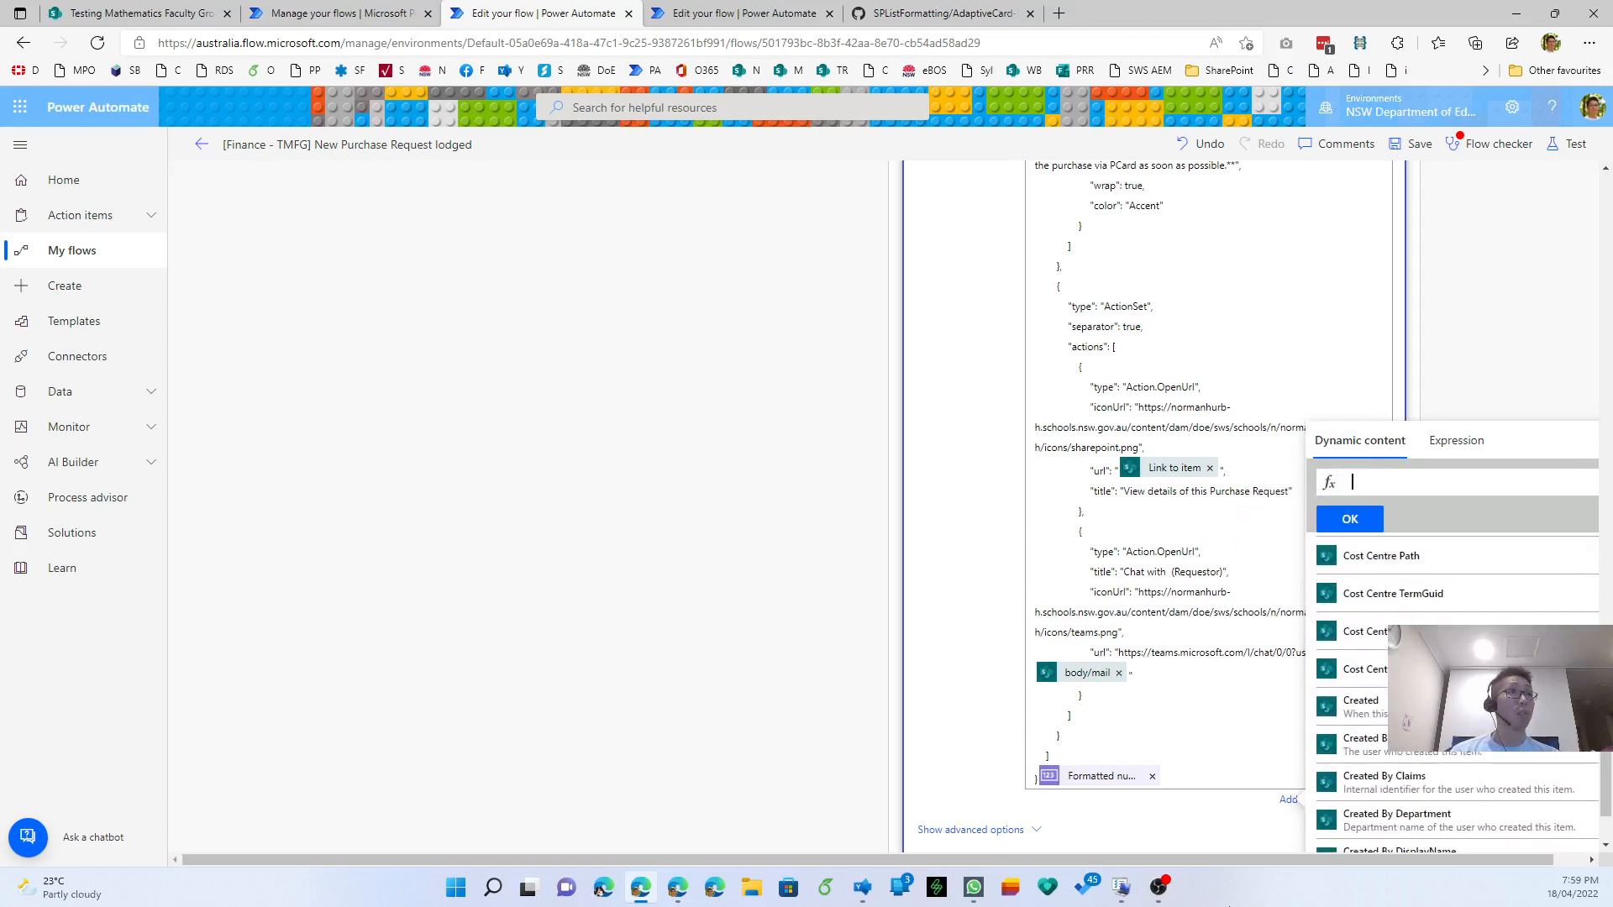
pyautogui.click(1127, 477)
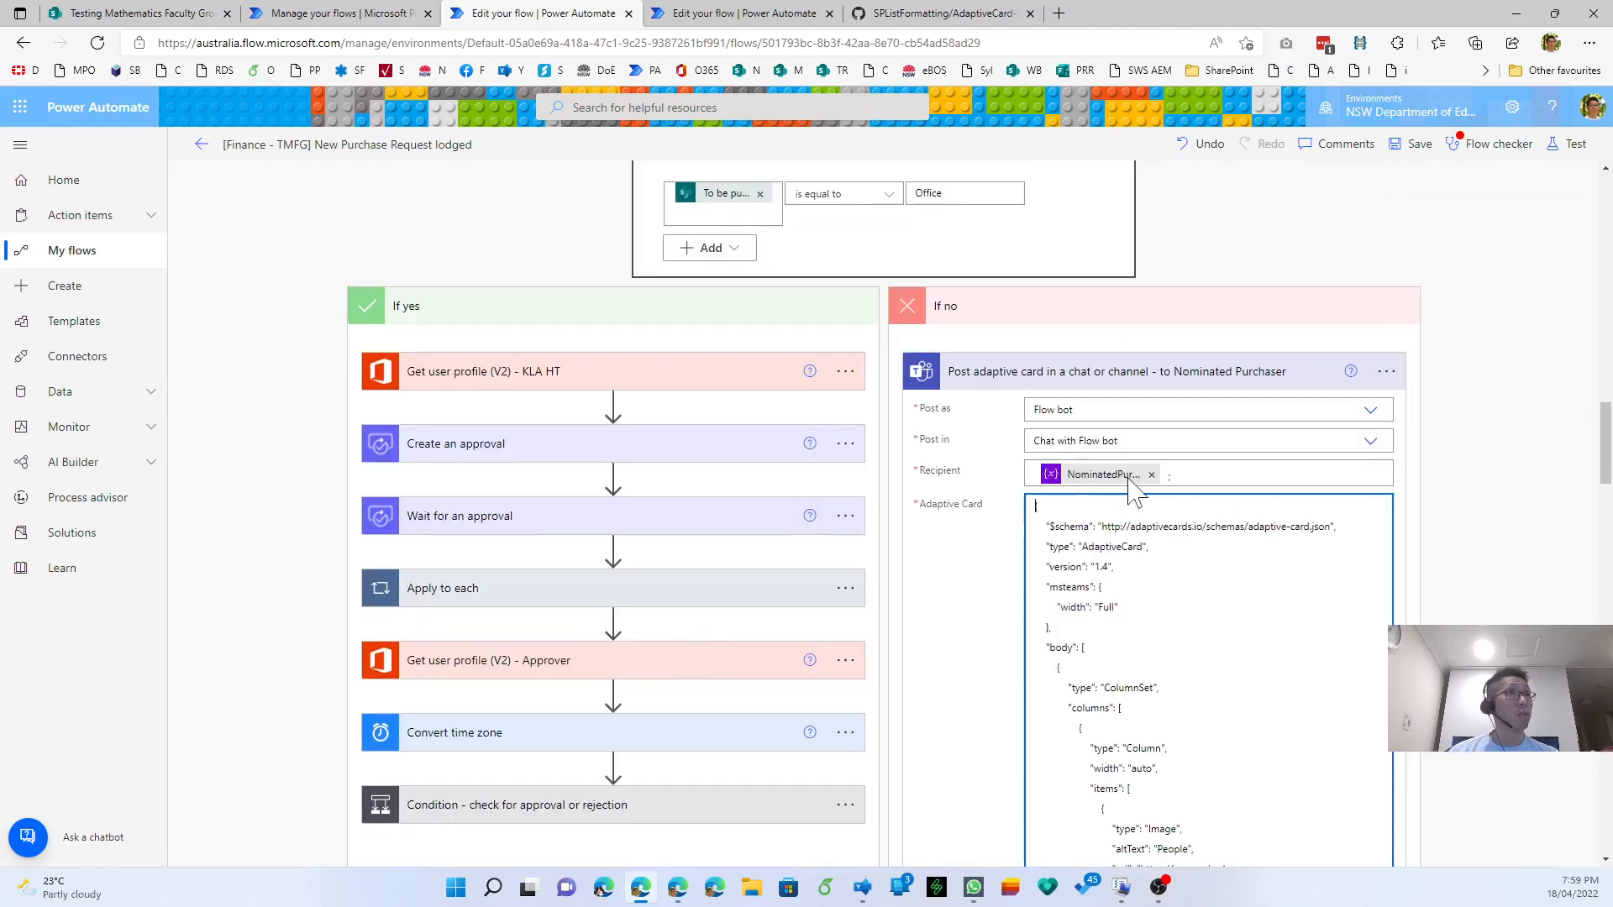
pyautogui.scroll(-20, 1210, 512)
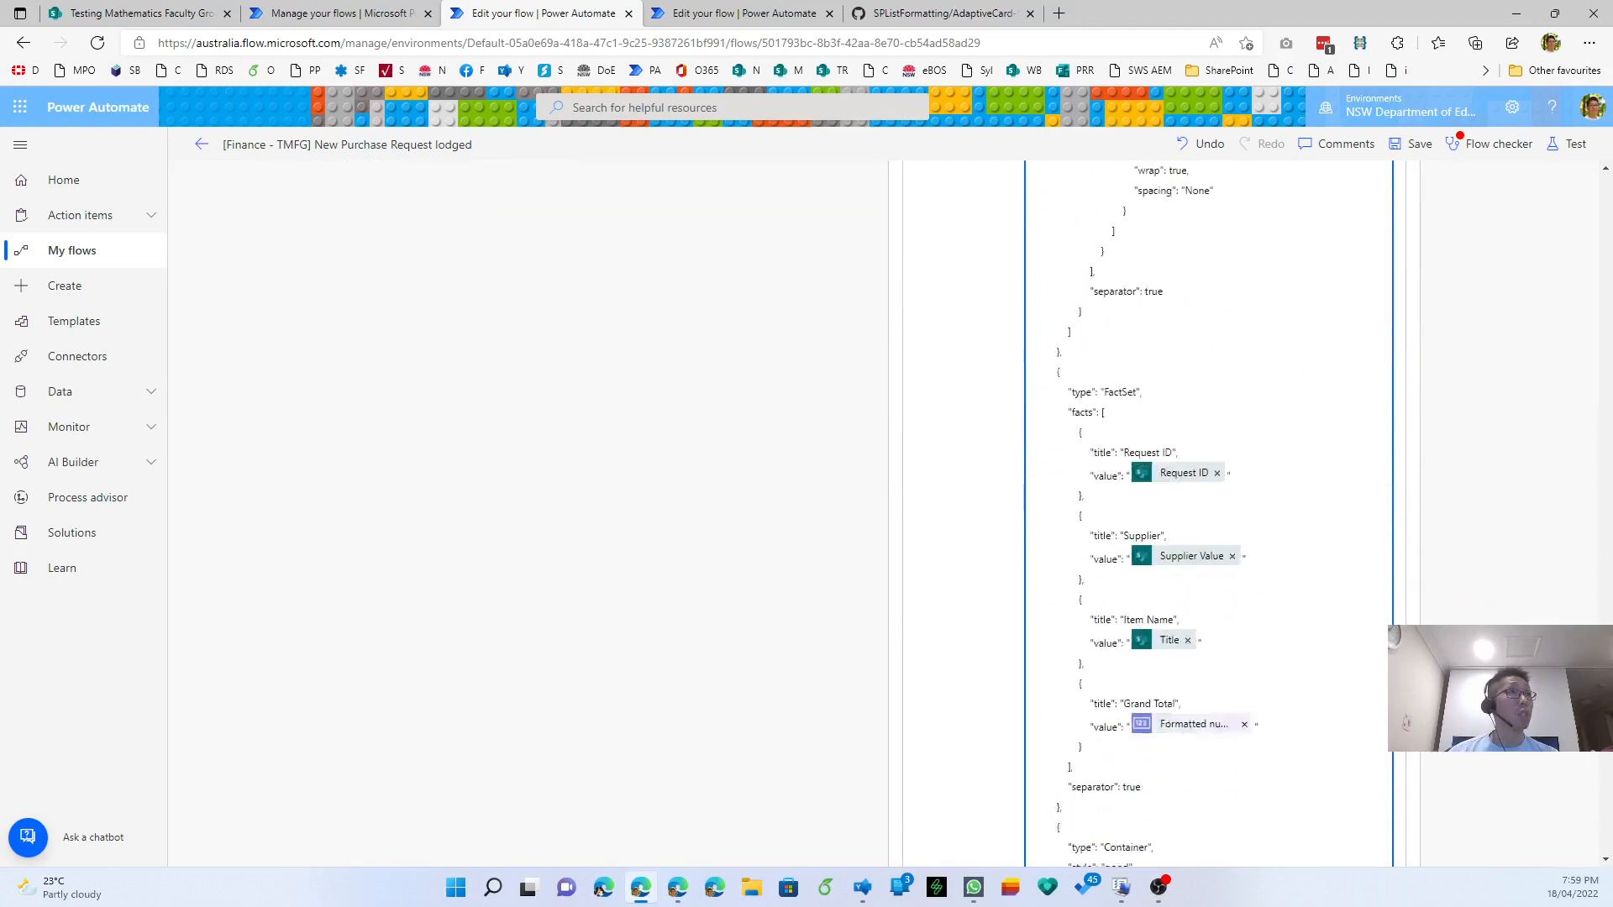
pyautogui.scroll(-5, 1210, 513)
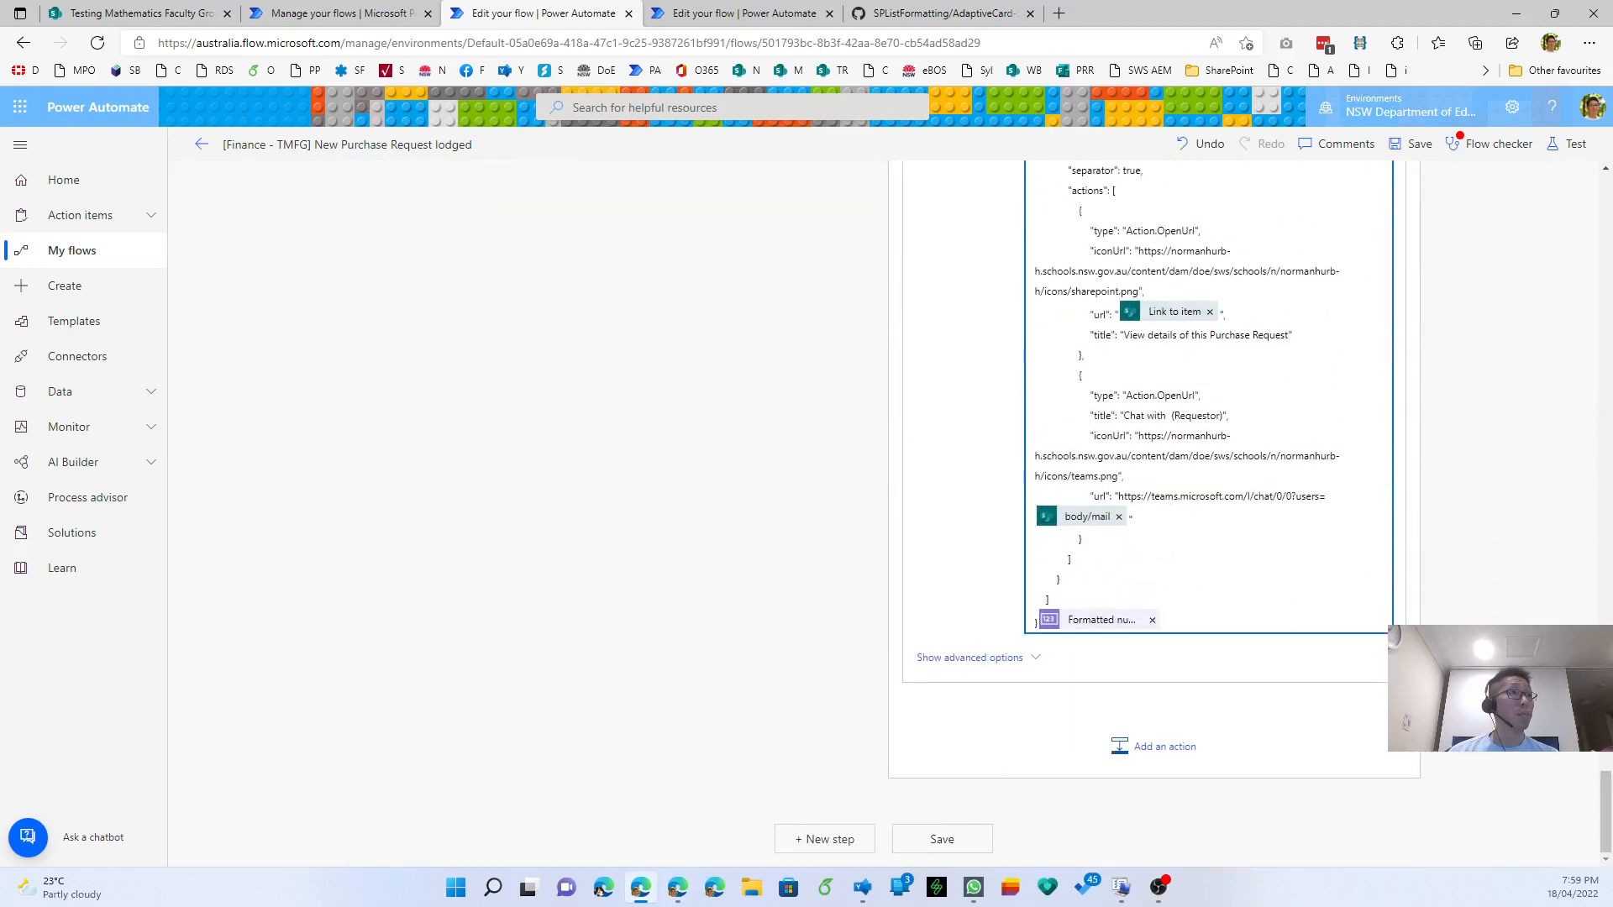
pyautogui.click(1168, 415)
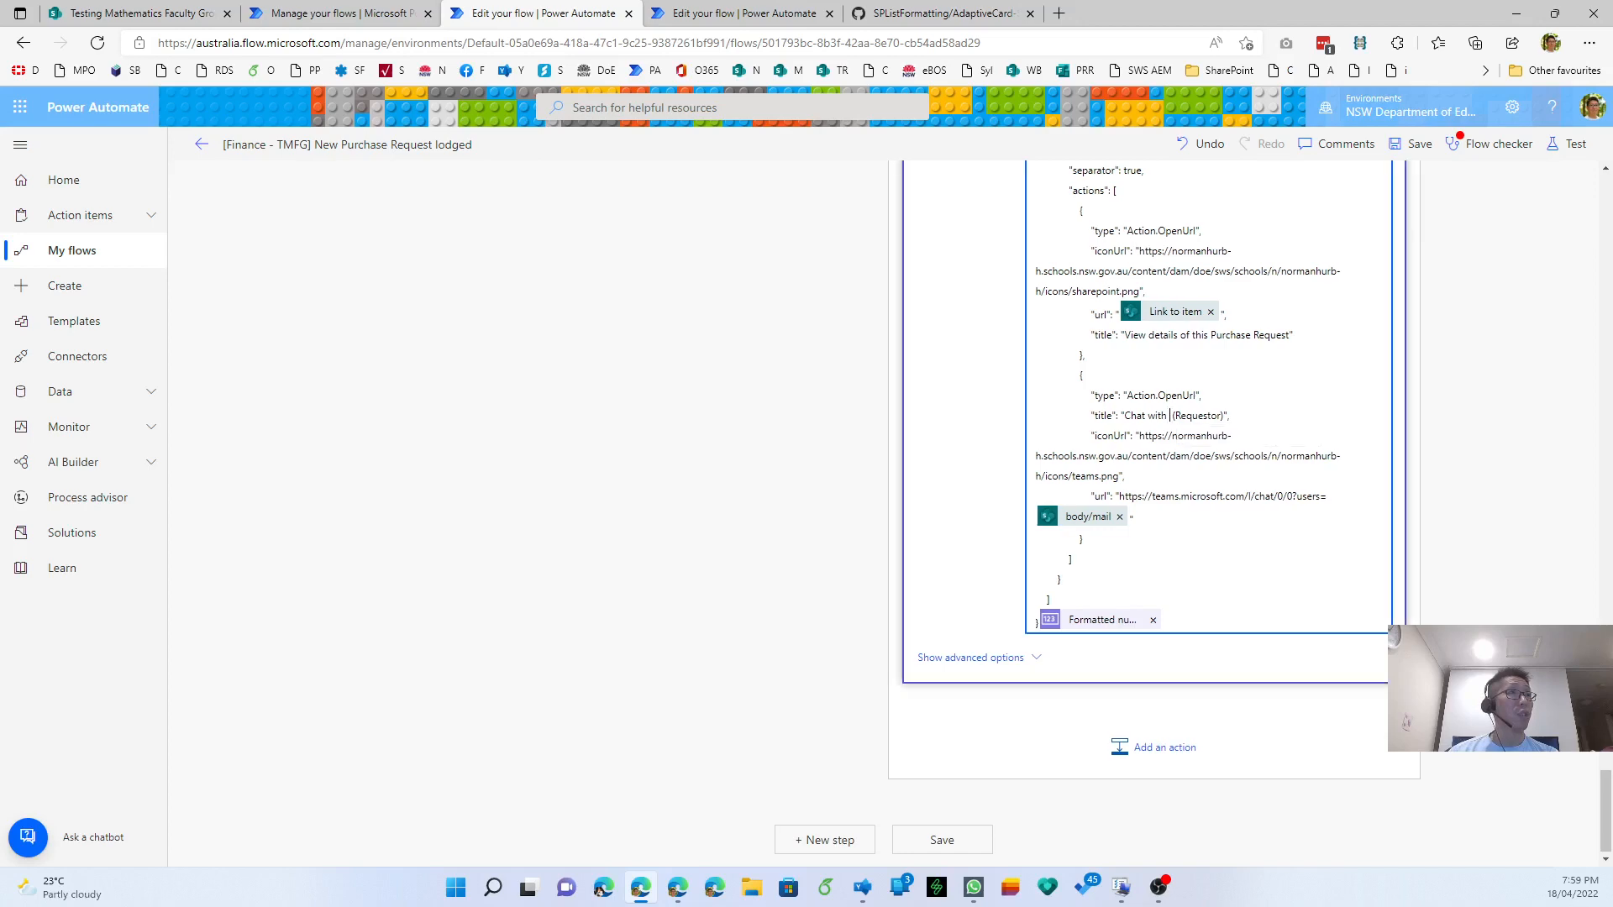
# - Check the flow checker error reported for the adaptive card action to the nominated purchaser
pyautogui.scroll(10, 1455, 478)
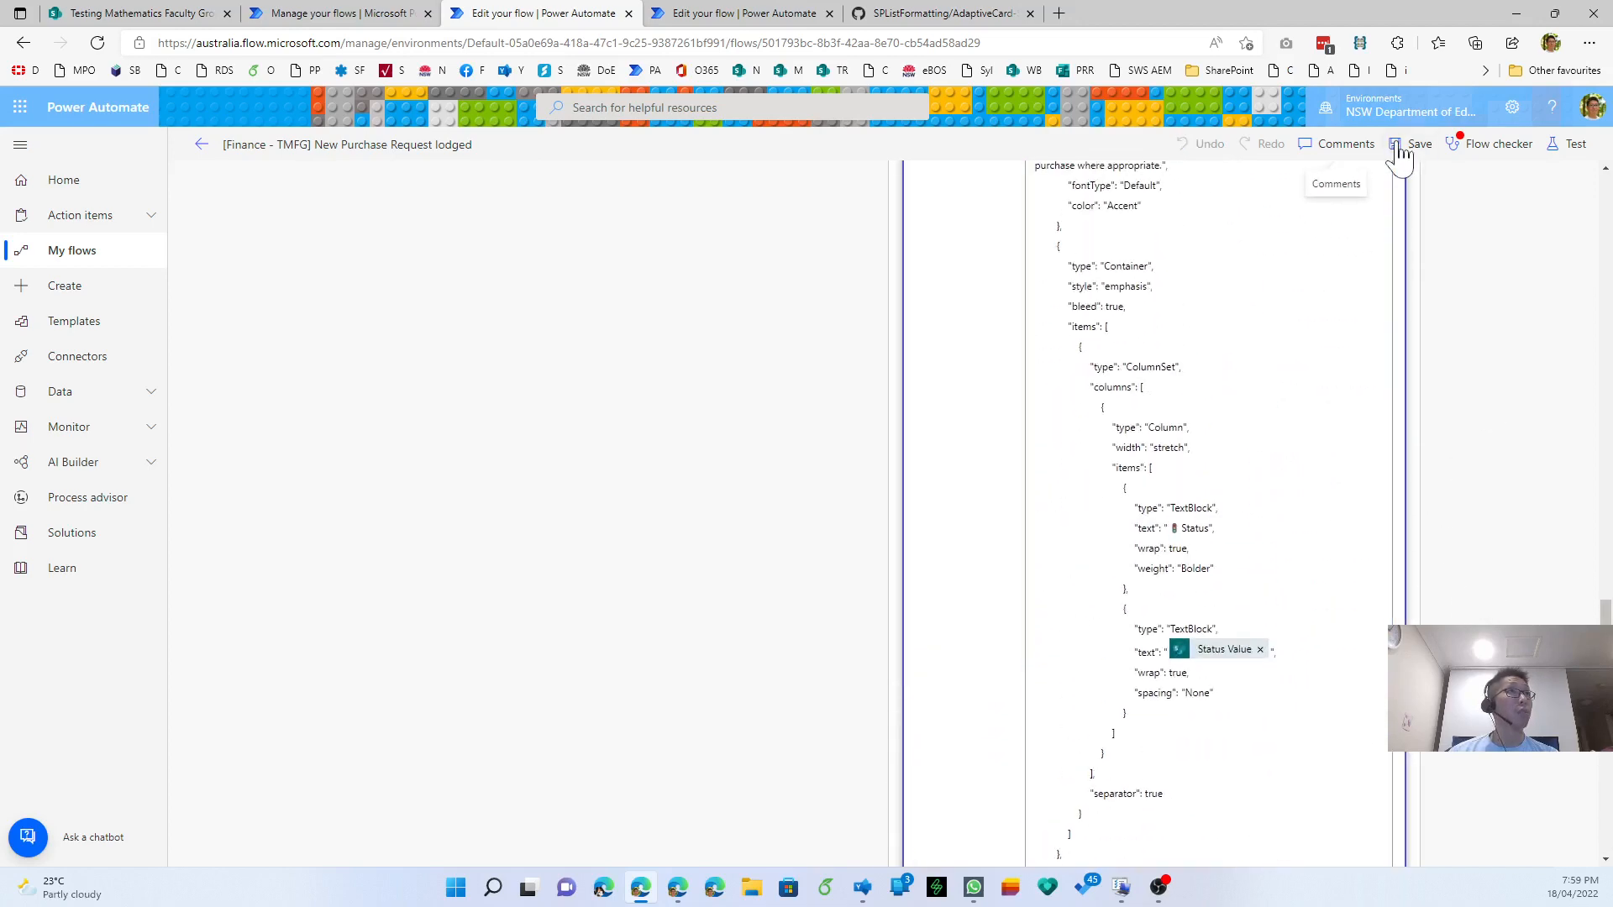
pyautogui.click(1466, 146)
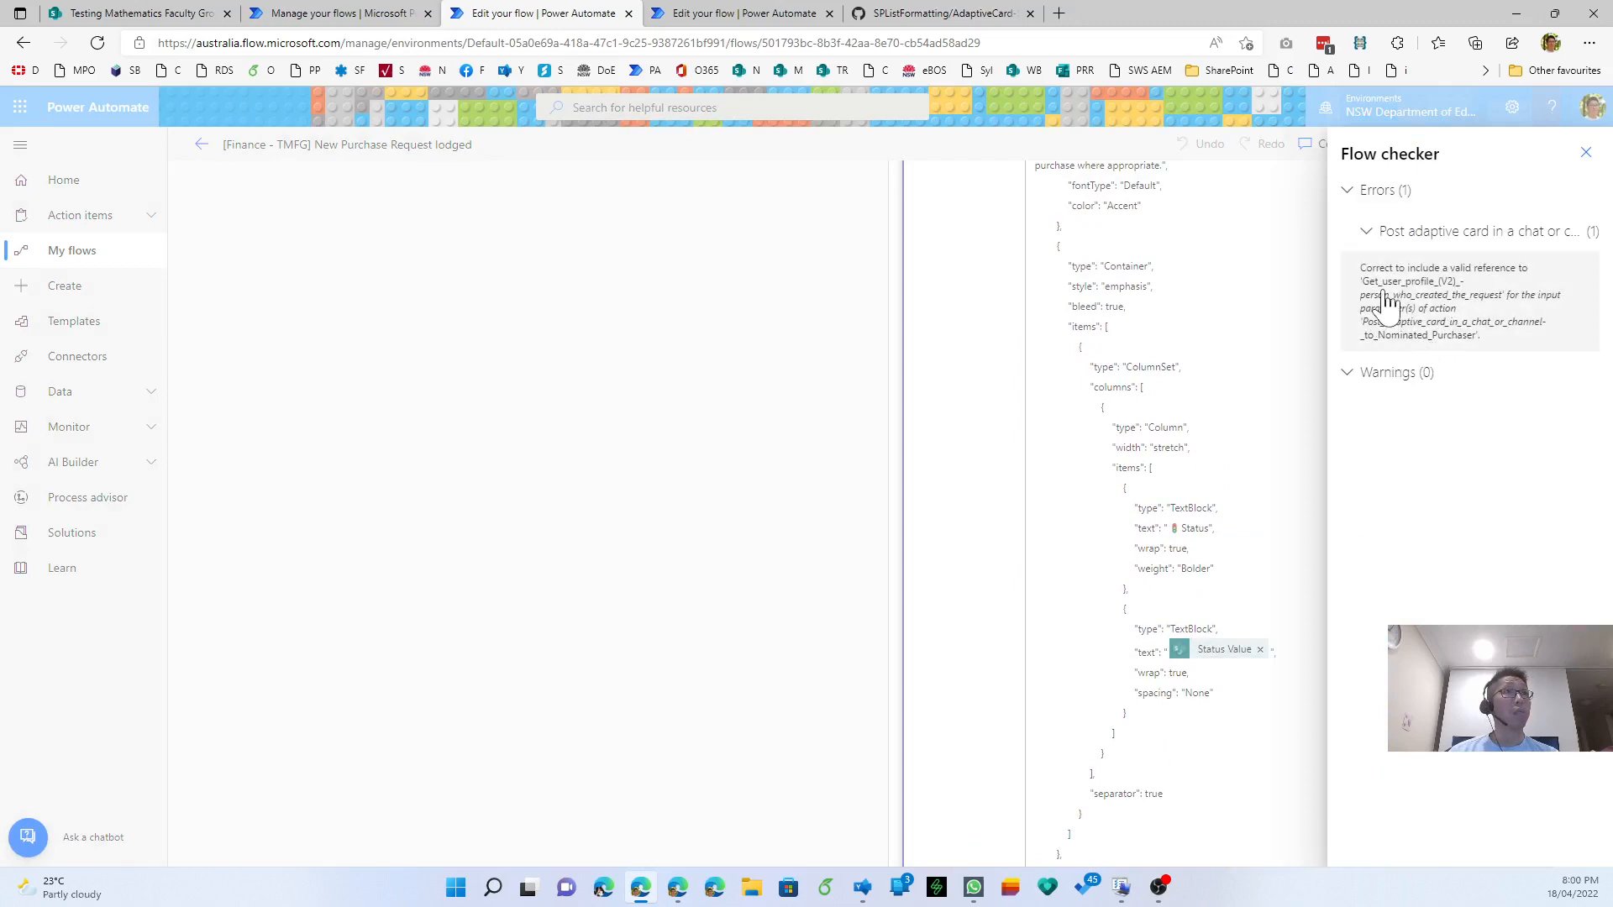
pyautogui.click(1586, 152)
# - Remove the body/mail reference from the Teams chat URL and the stray Formatted number after the card's closing brace
pyautogui.scroll(-15, 1154, 515)
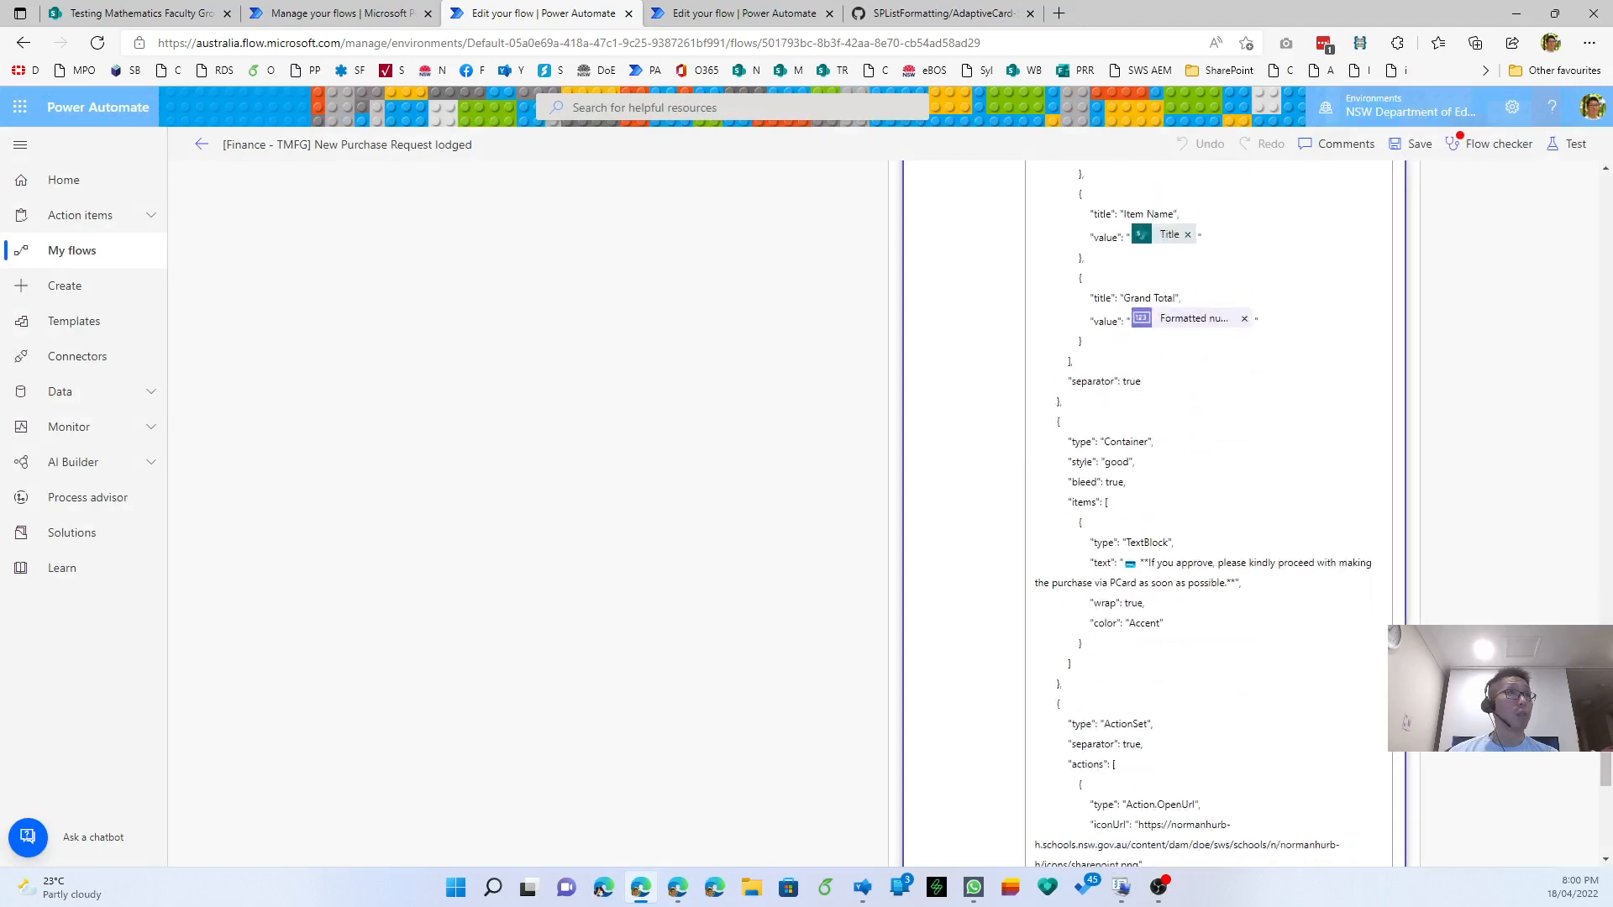
pyautogui.click(1119, 518)
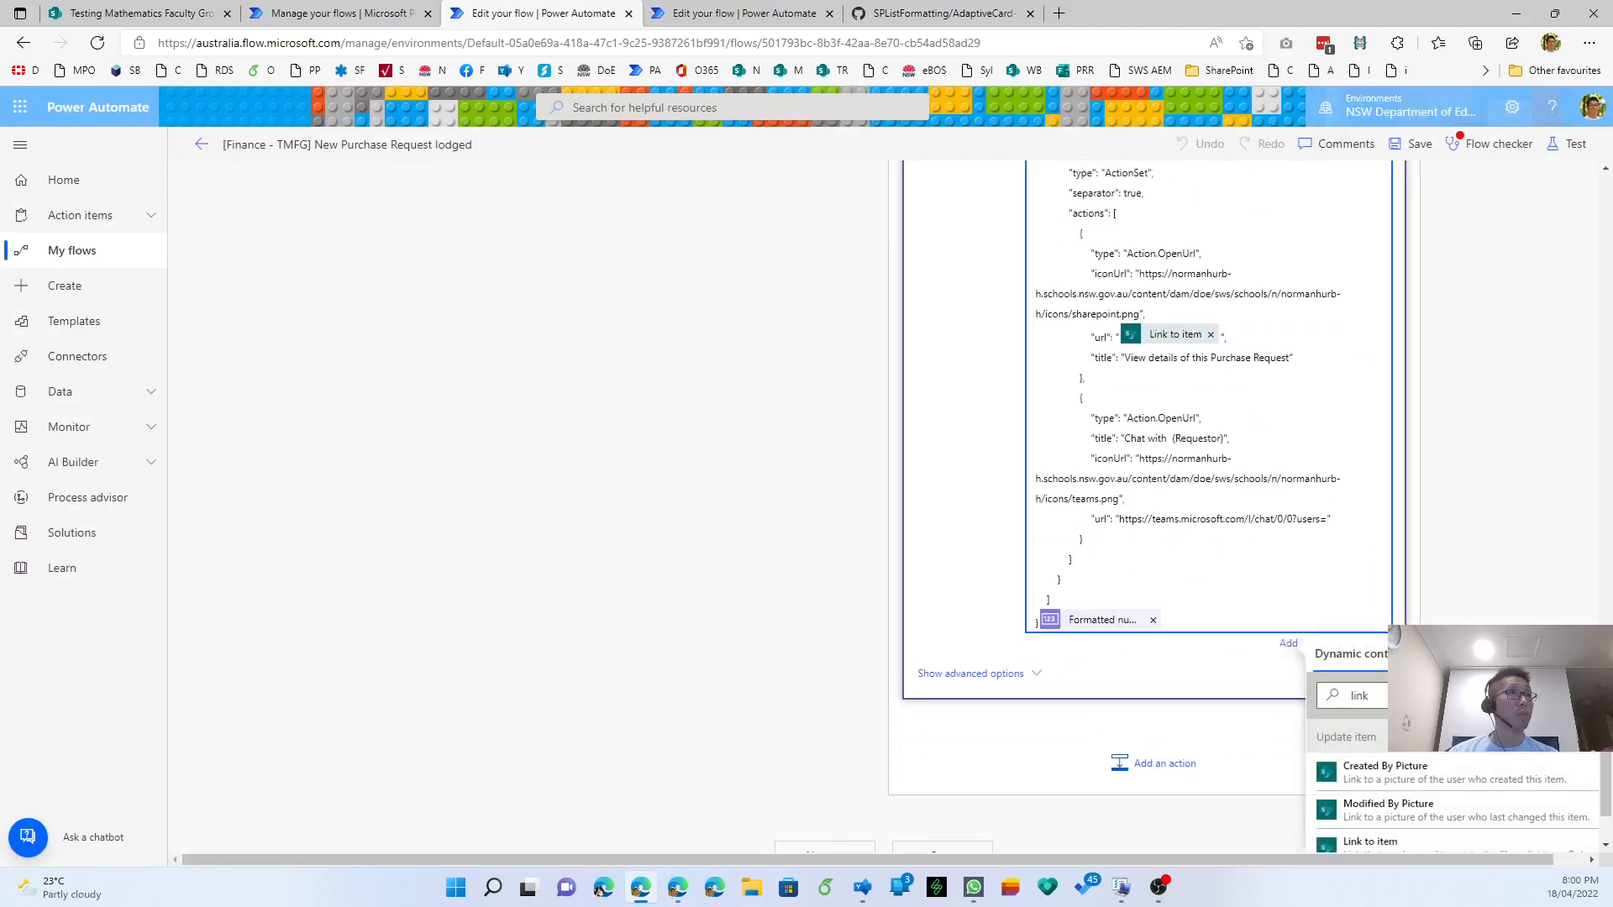
pyautogui.click(1153, 620)
# - Insert Given Name and Surname from "Get user profile (V2) - Nominated Purchaser" between "Chat with" and "(Requestor)" in the button title
pyautogui.scroll(4, 1154, 622)
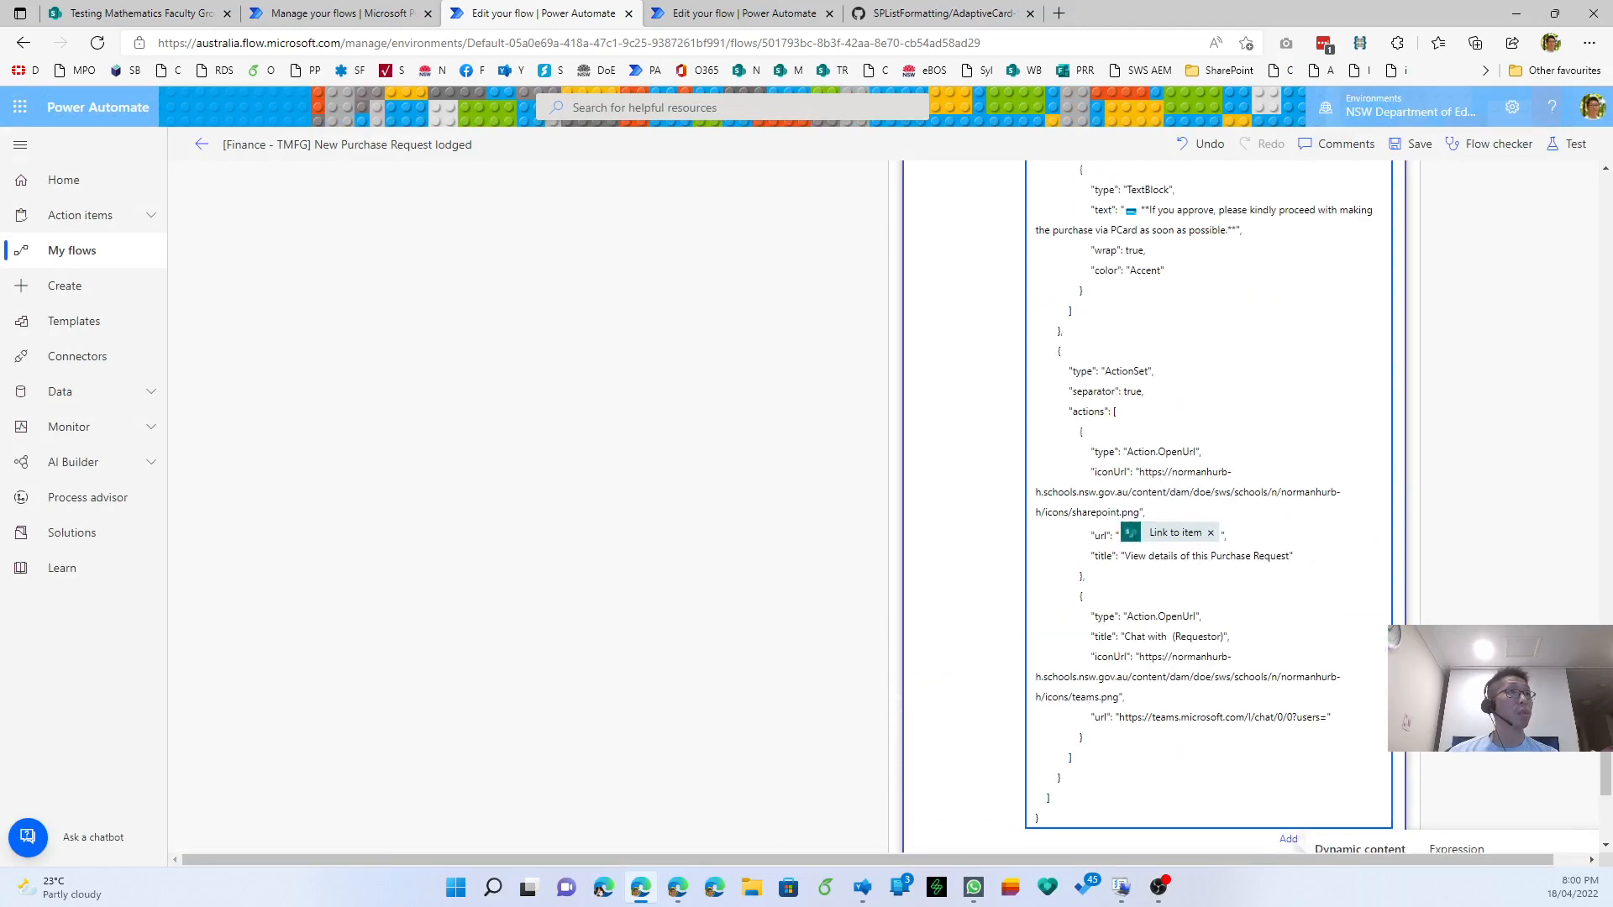
pyautogui.scroll(5, 1210, 504)
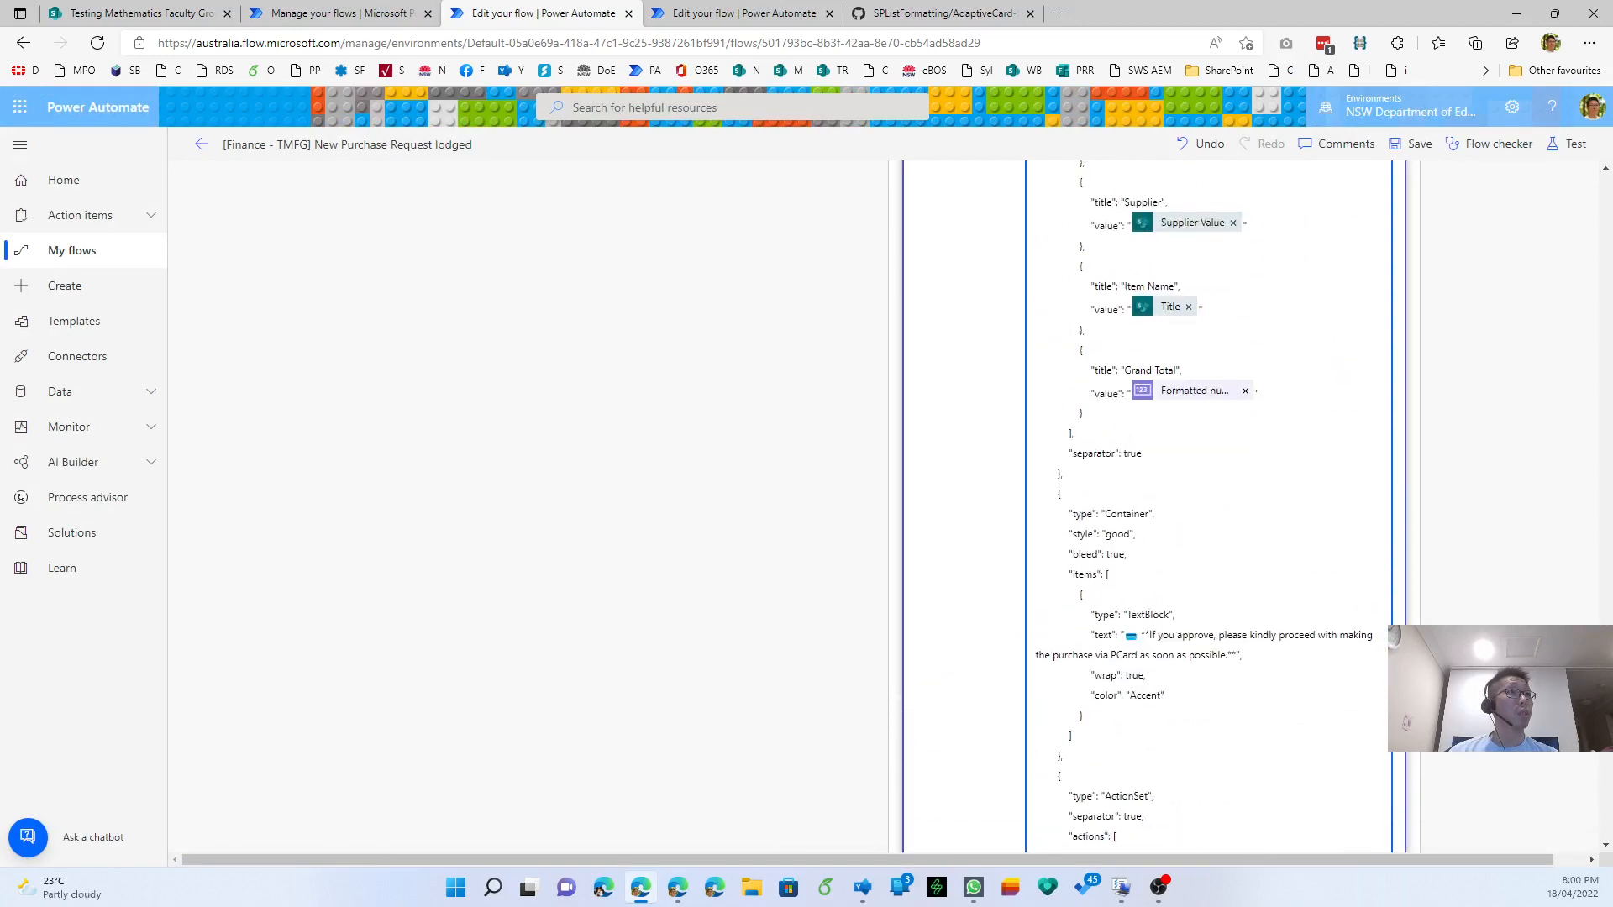
pyautogui.scroll(-7, 1210, 504)
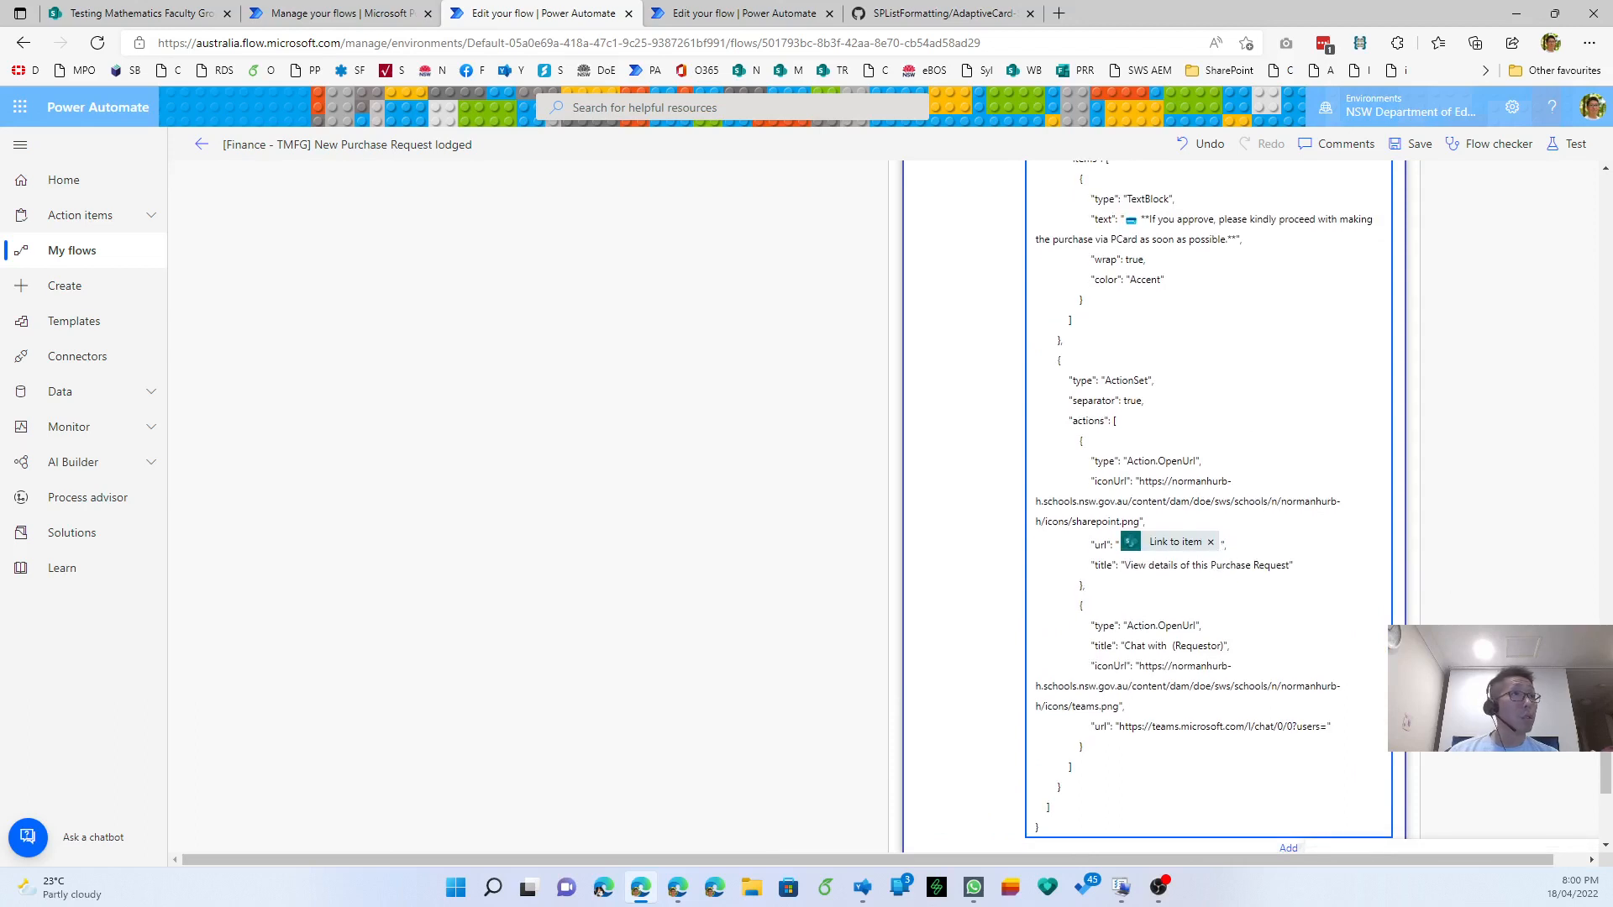
pyautogui.scroll(-5, 1466, 587)
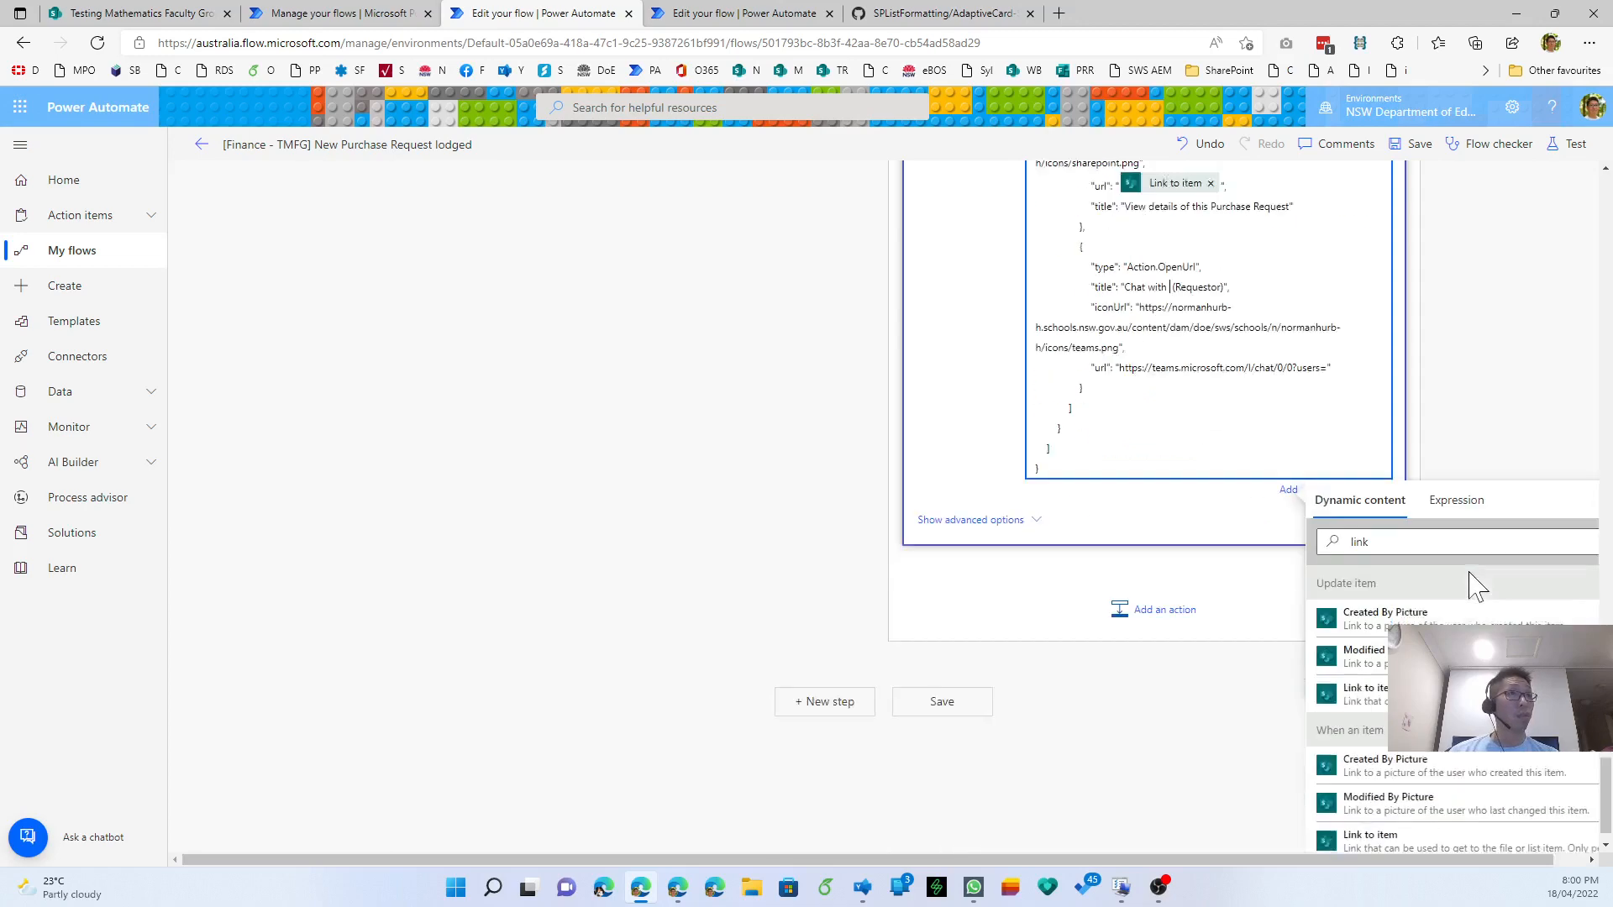
pyautogui.doubleClick(1361, 502)
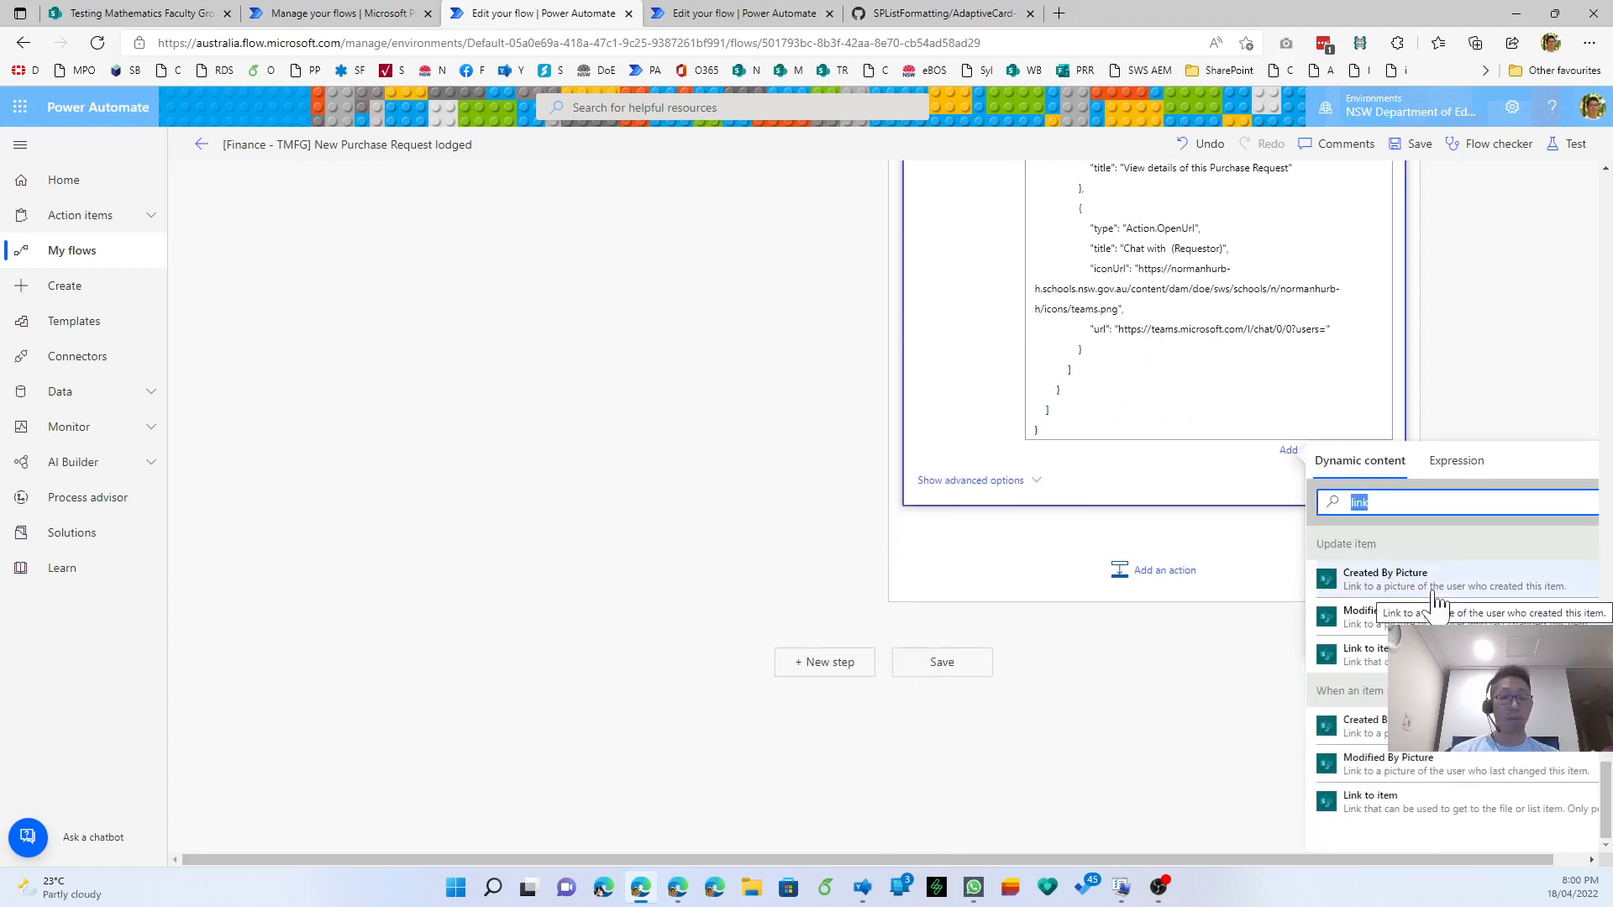
pyautogui.write('give')
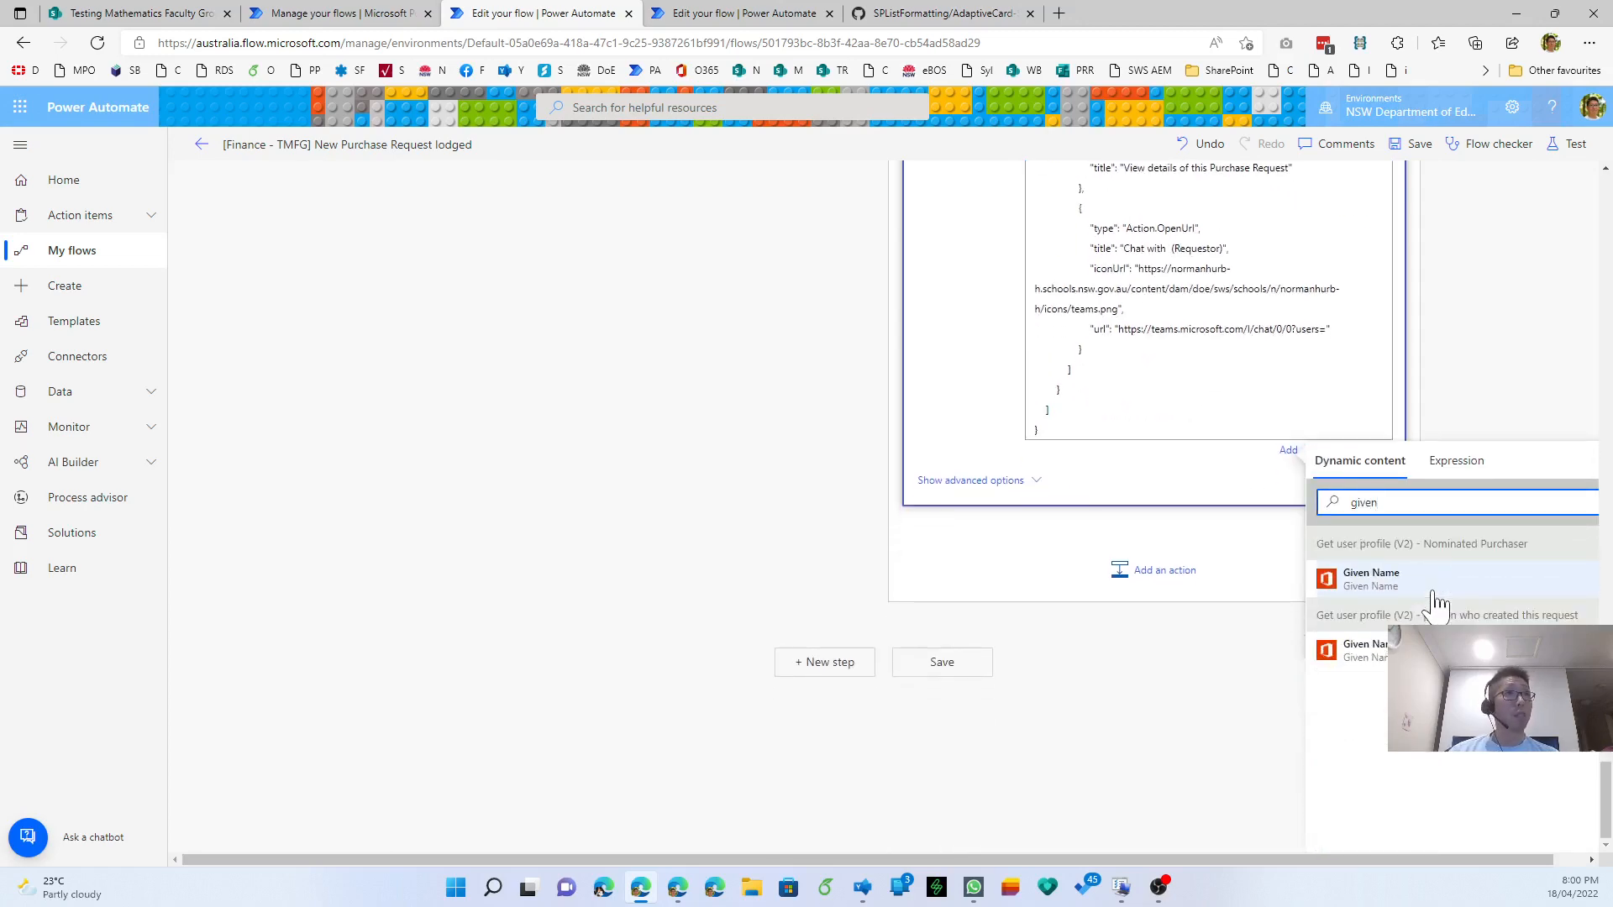
pyautogui.click(1428, 584)
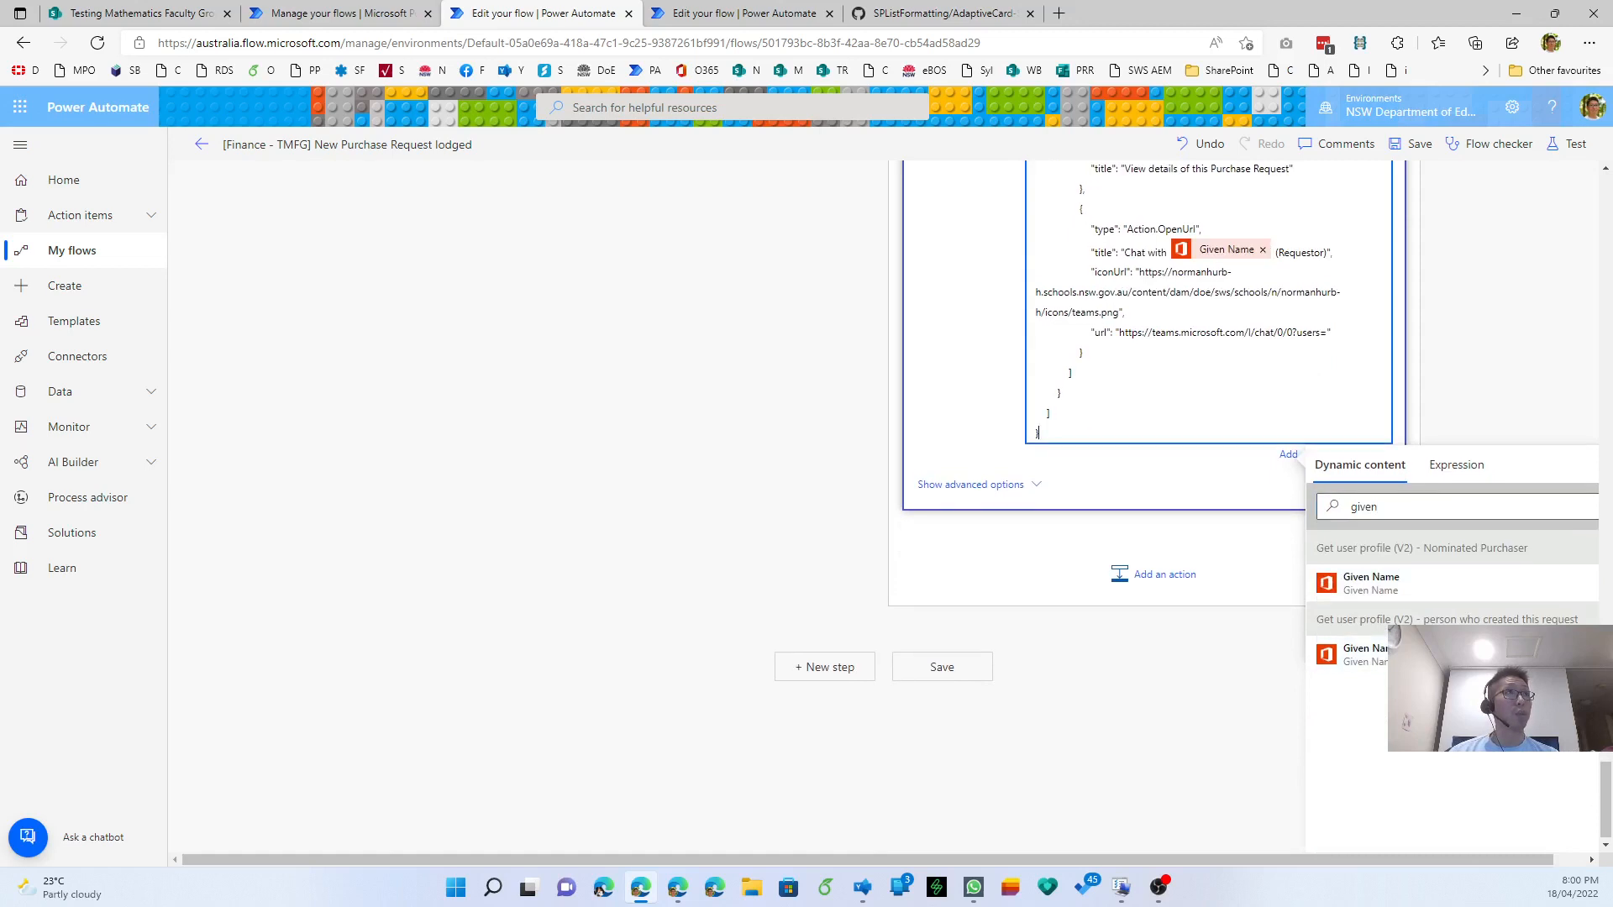
pyautogui.click(1412, 506)
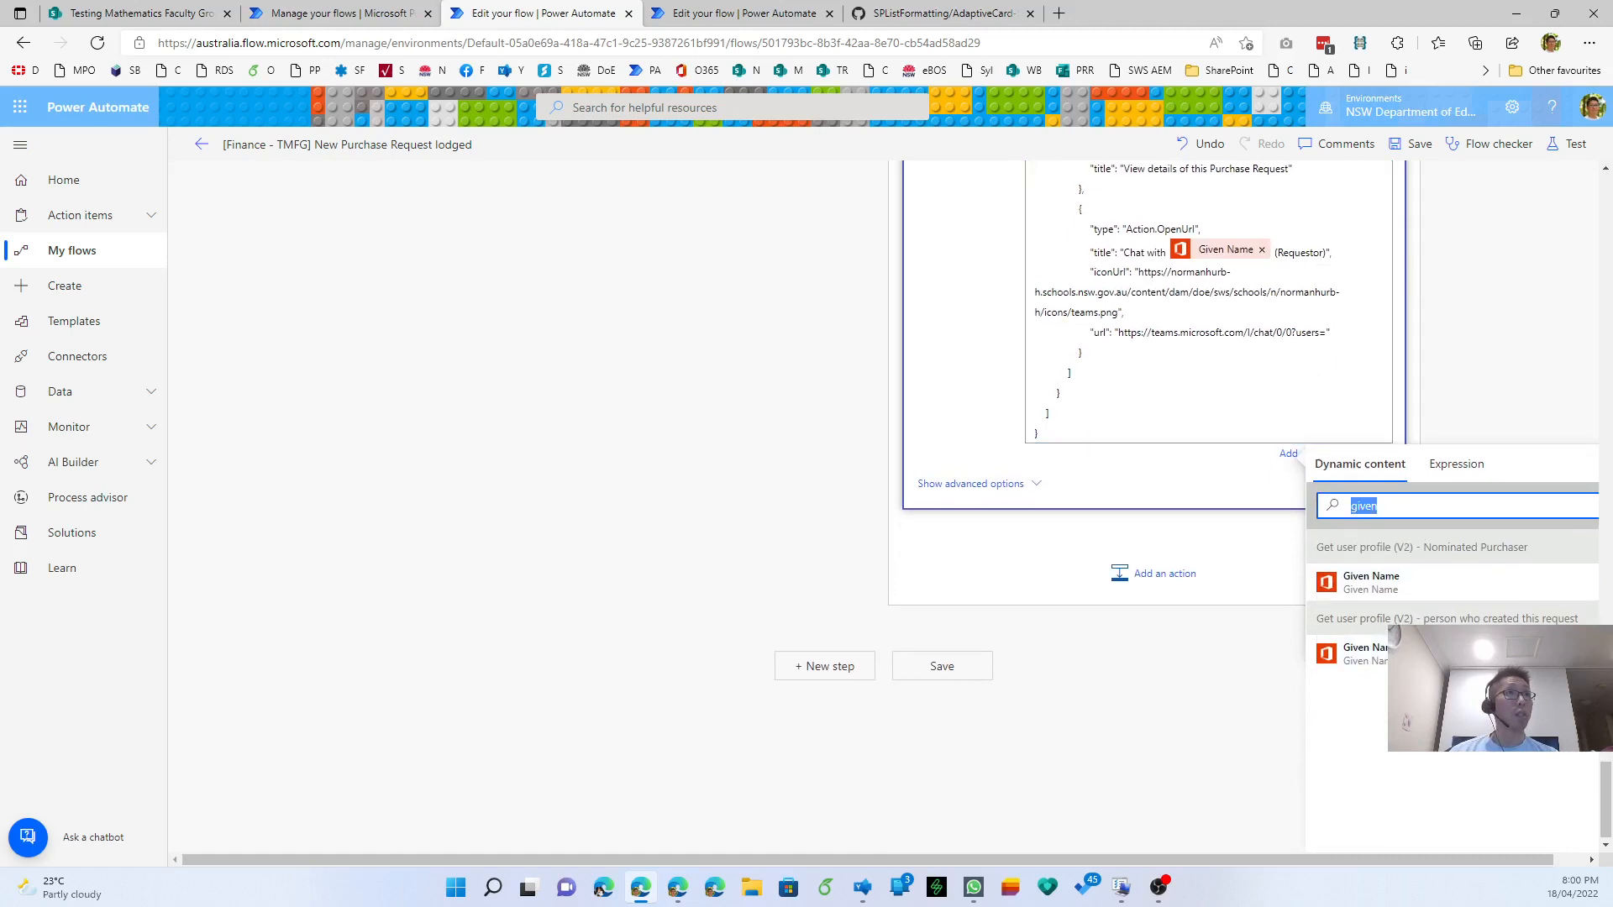
pyautogui.write('surname')
pyautogui.click(1395, 588)
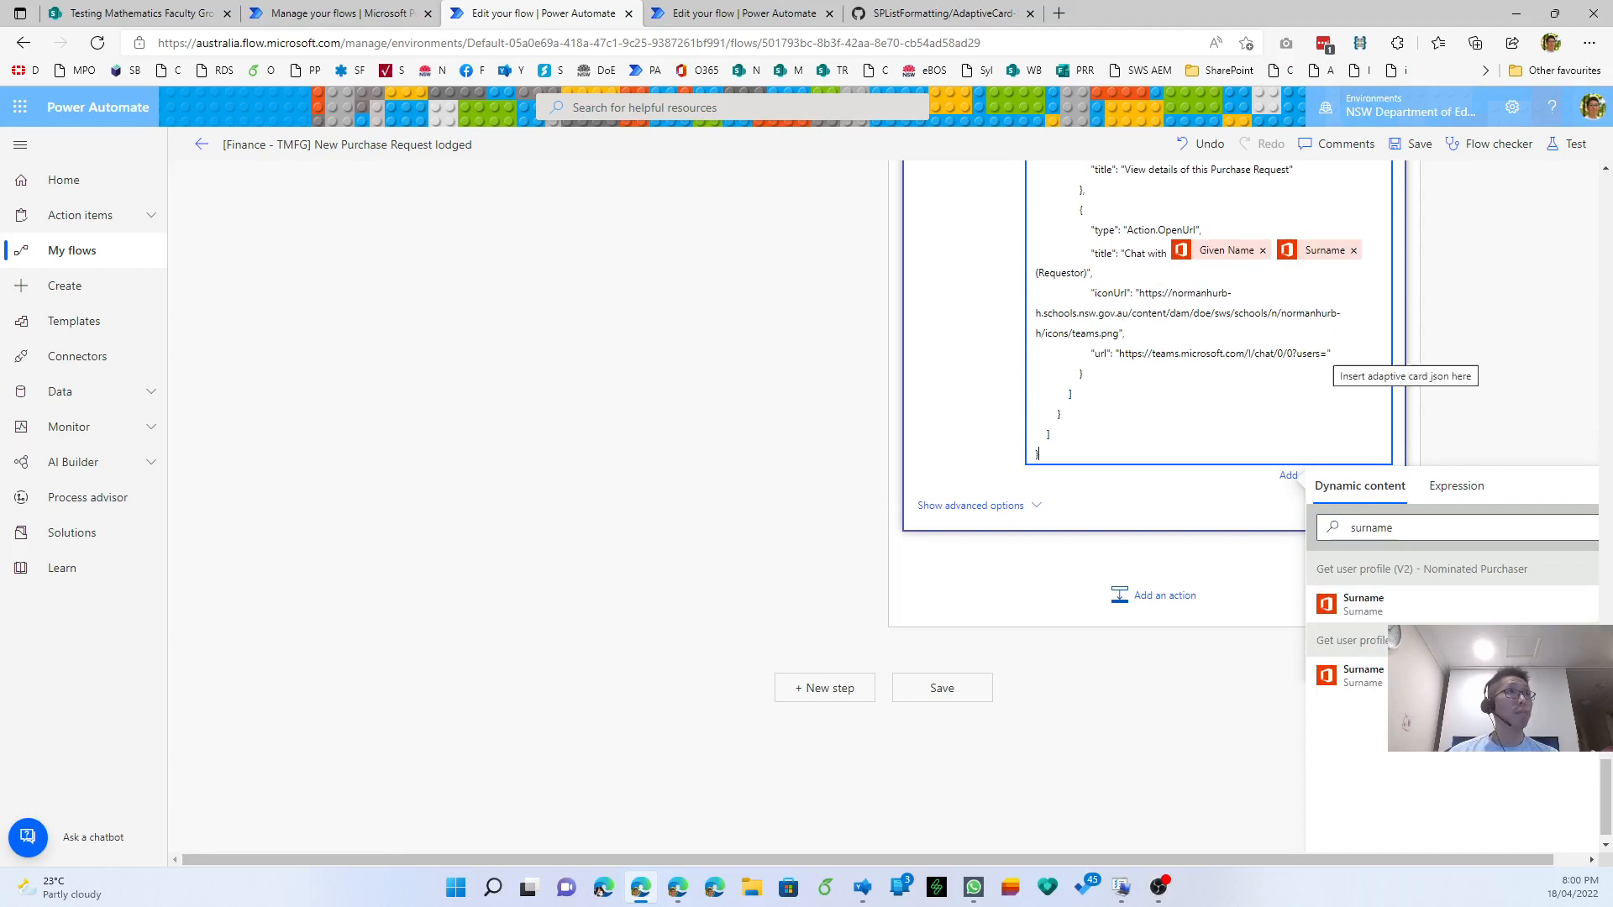
# - Insert Mail from "Get user profile (V2) - person who created this request" after "users=" in the Teams chat URL
pyautogui.write('mail')
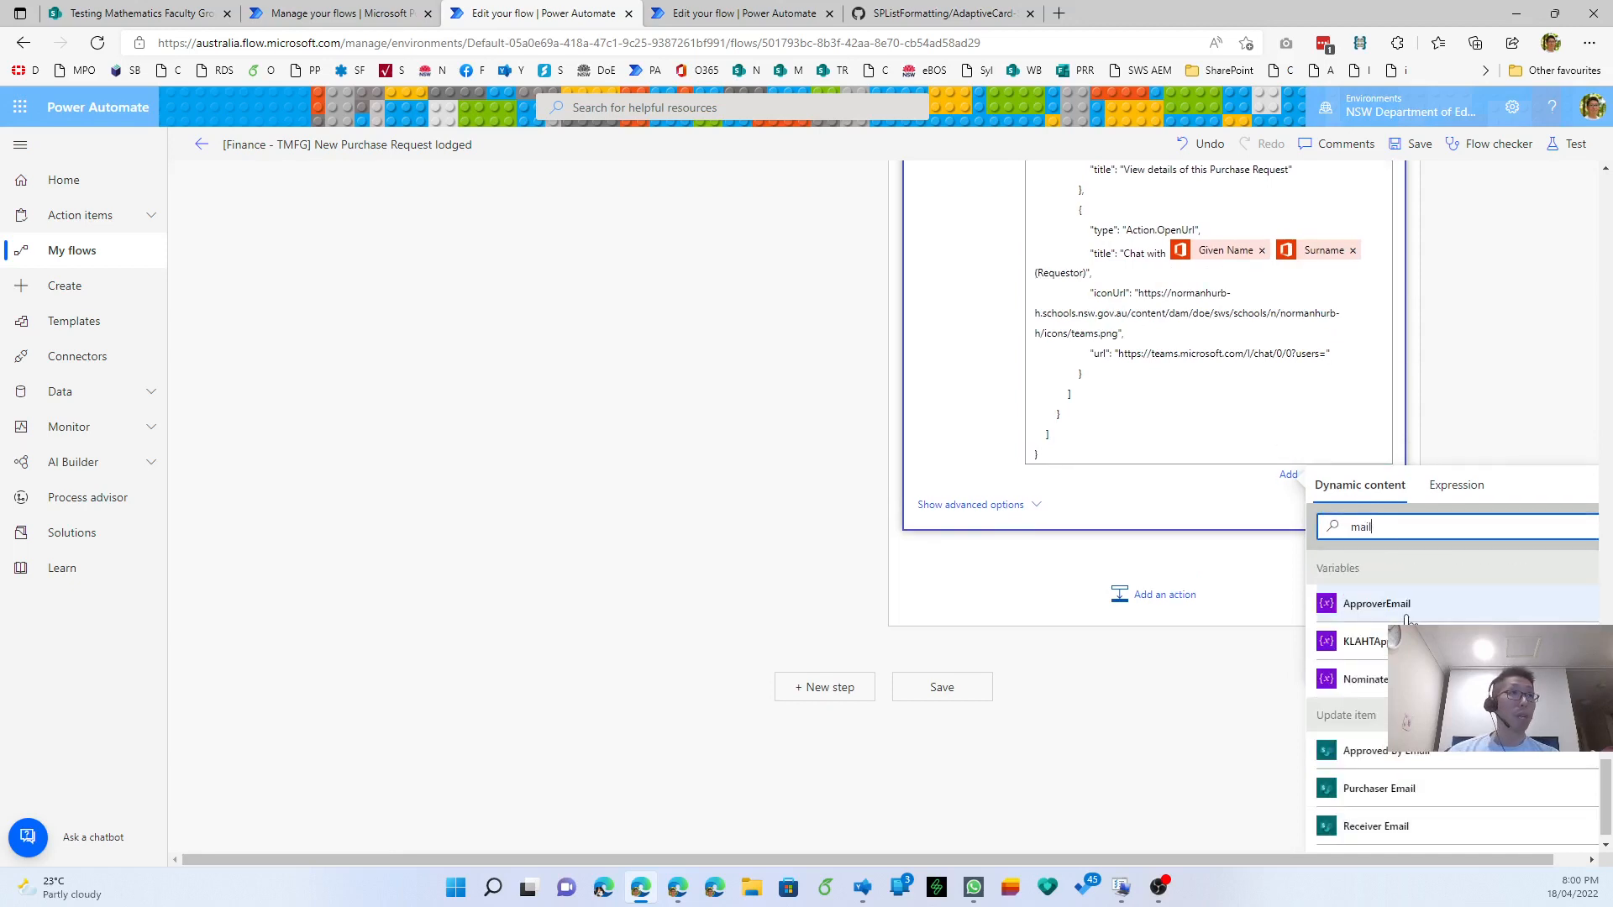
pyautogui.scroll(-5, 1413, 680)
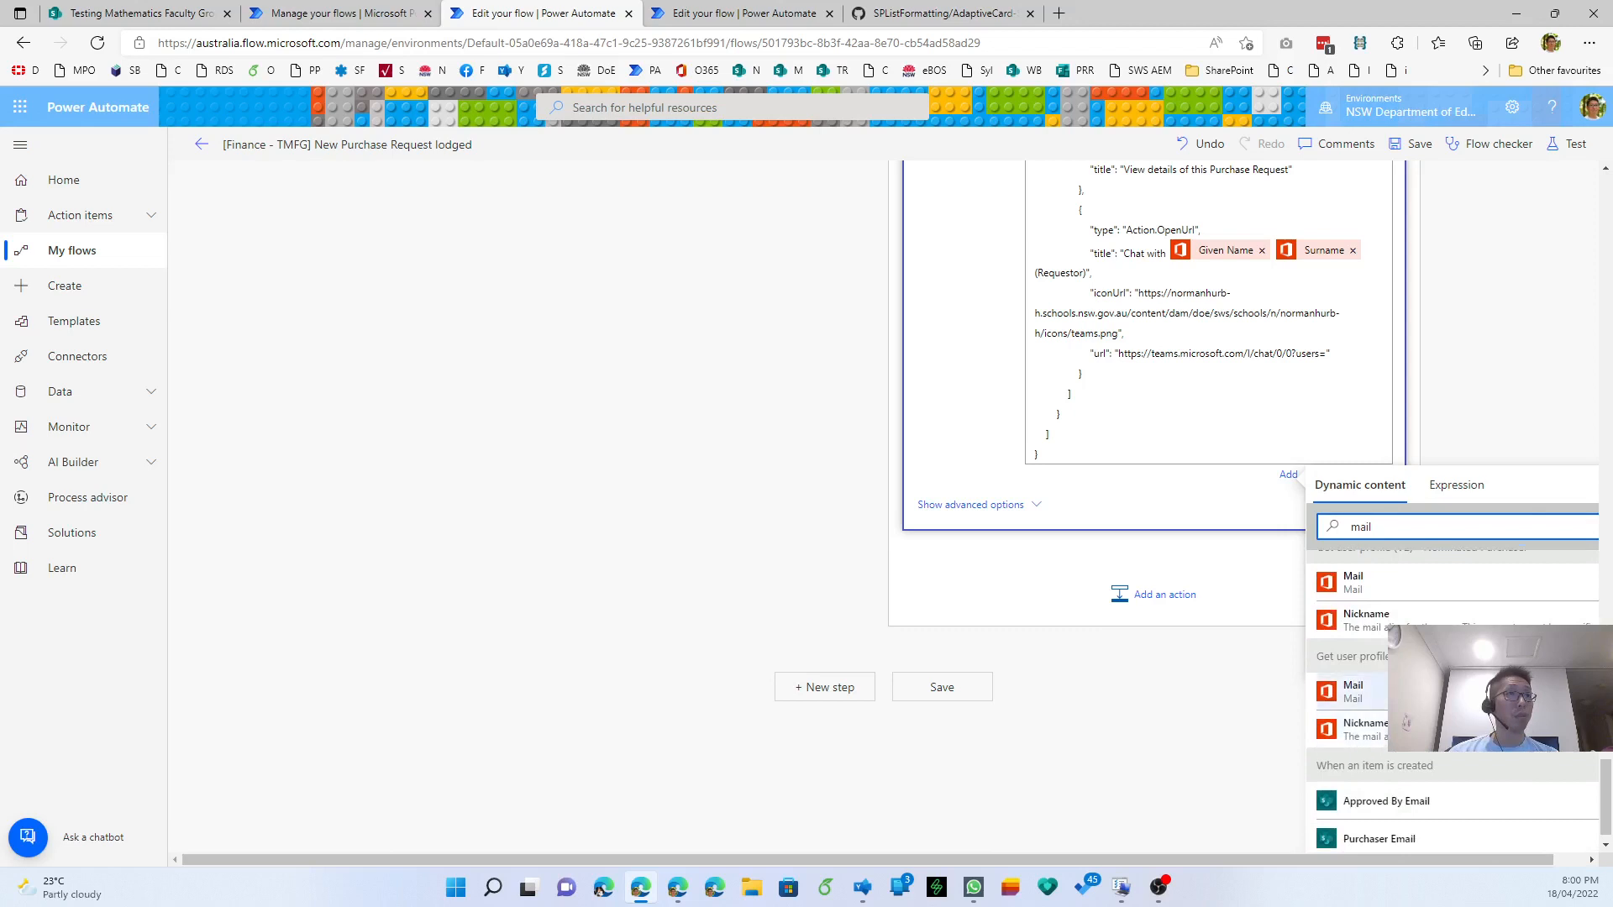
pyautogui.click(1415, 689)
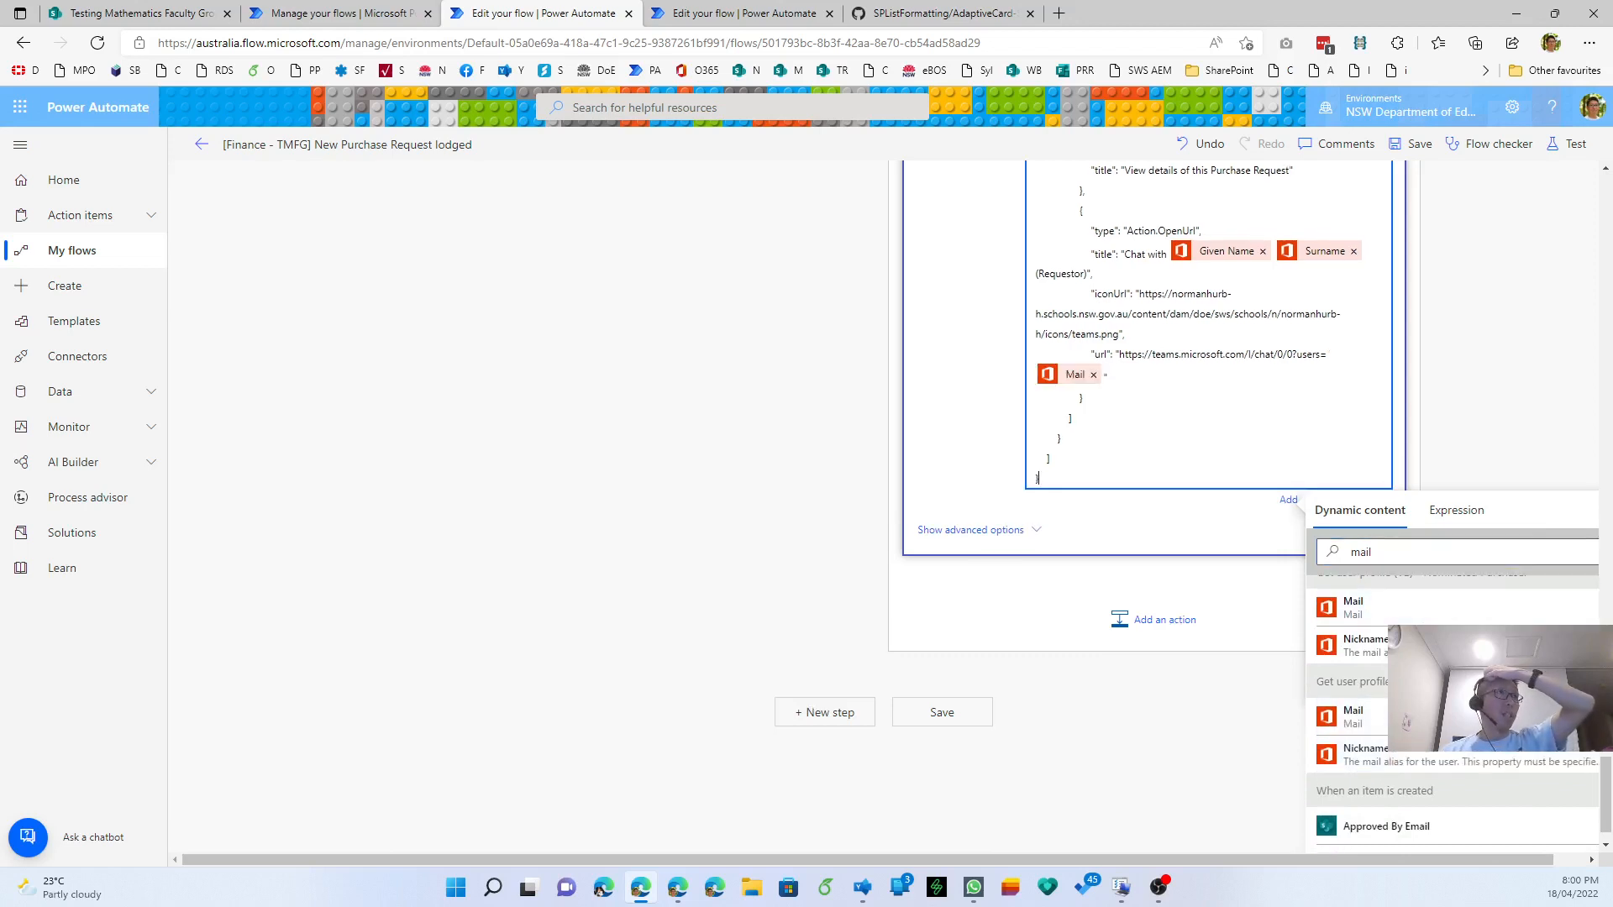
pyautogui.hotkey('shift', 'Right')
pyautogui.hotkey('shift', 'Down')
pyautogui.press('Left')
pyautogui.hotkey('shift', 'Down')
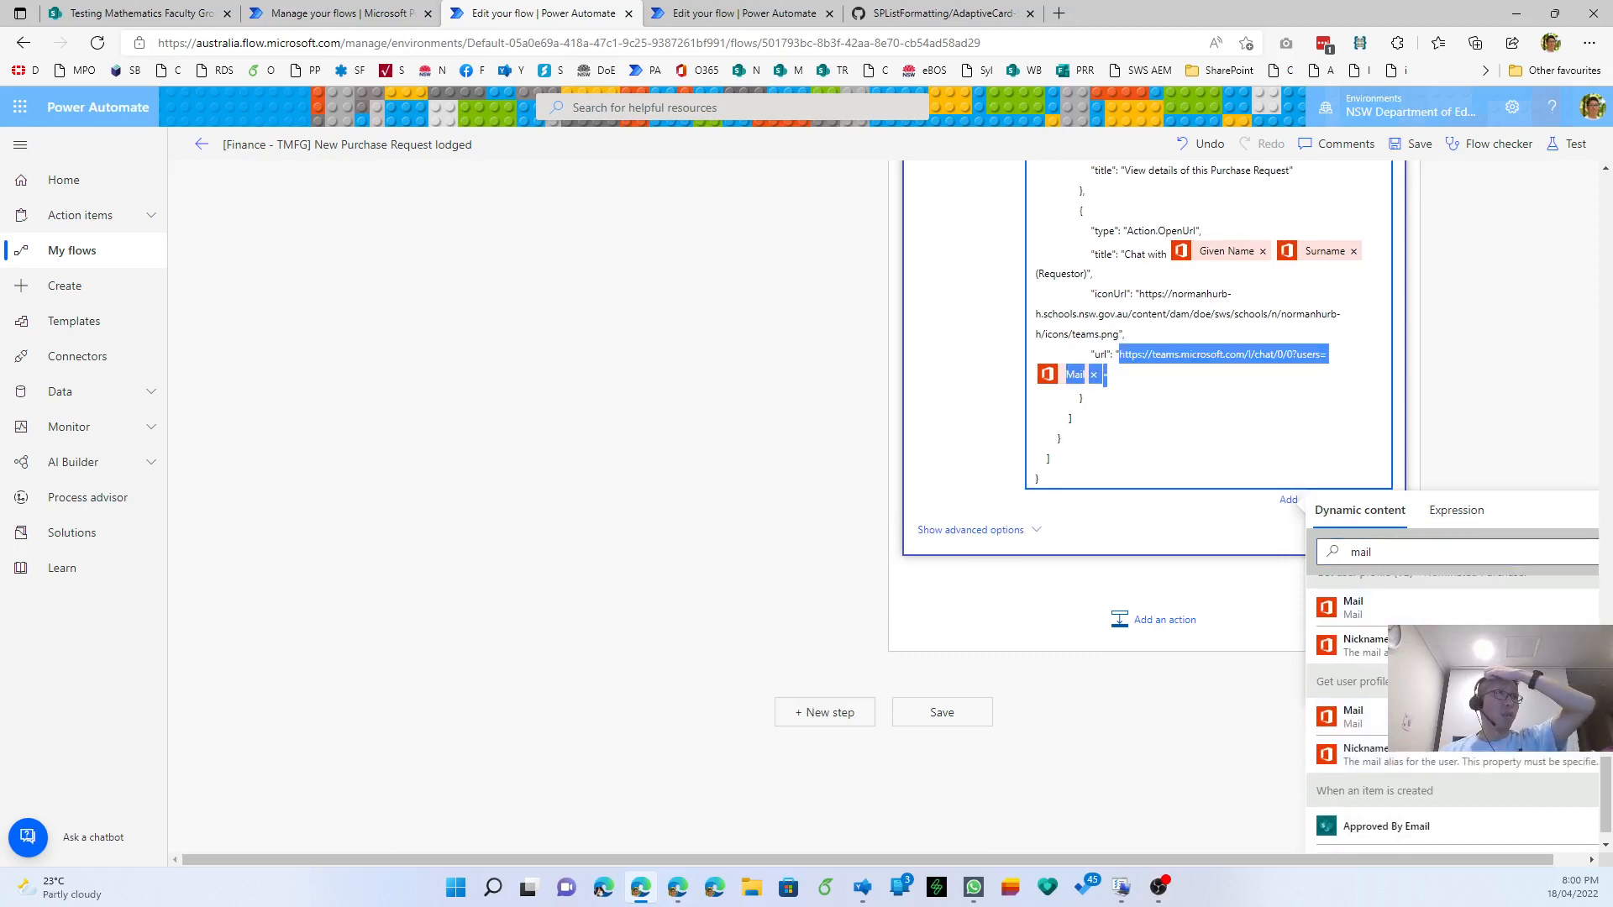
pyautogui.press('Right')
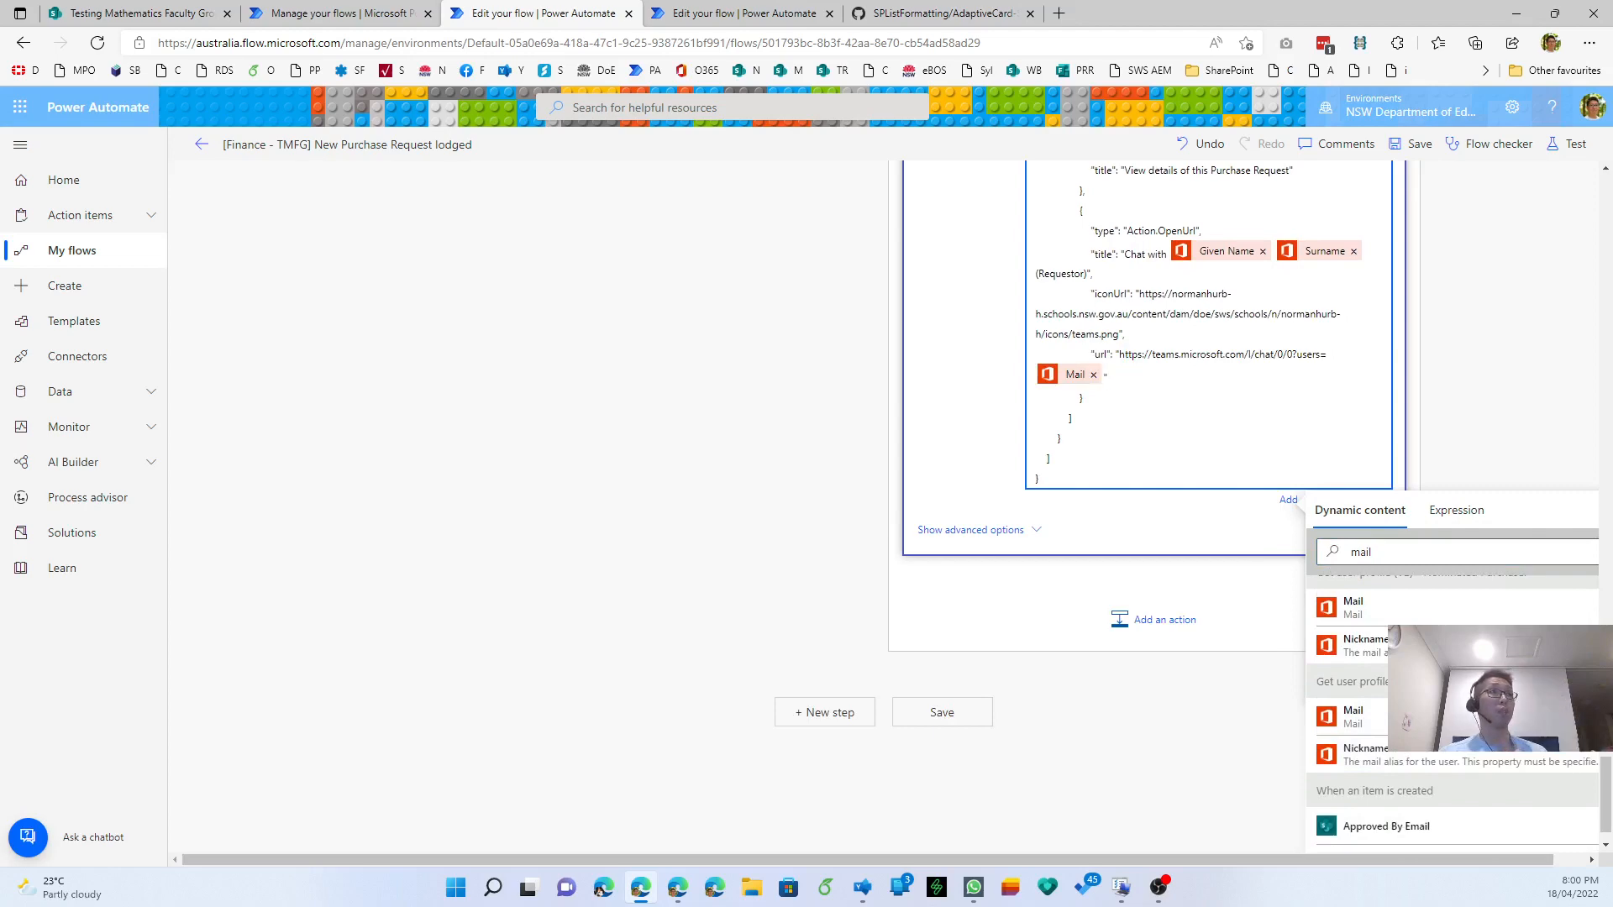
pyautogui.scroll(15, 1210, 504)
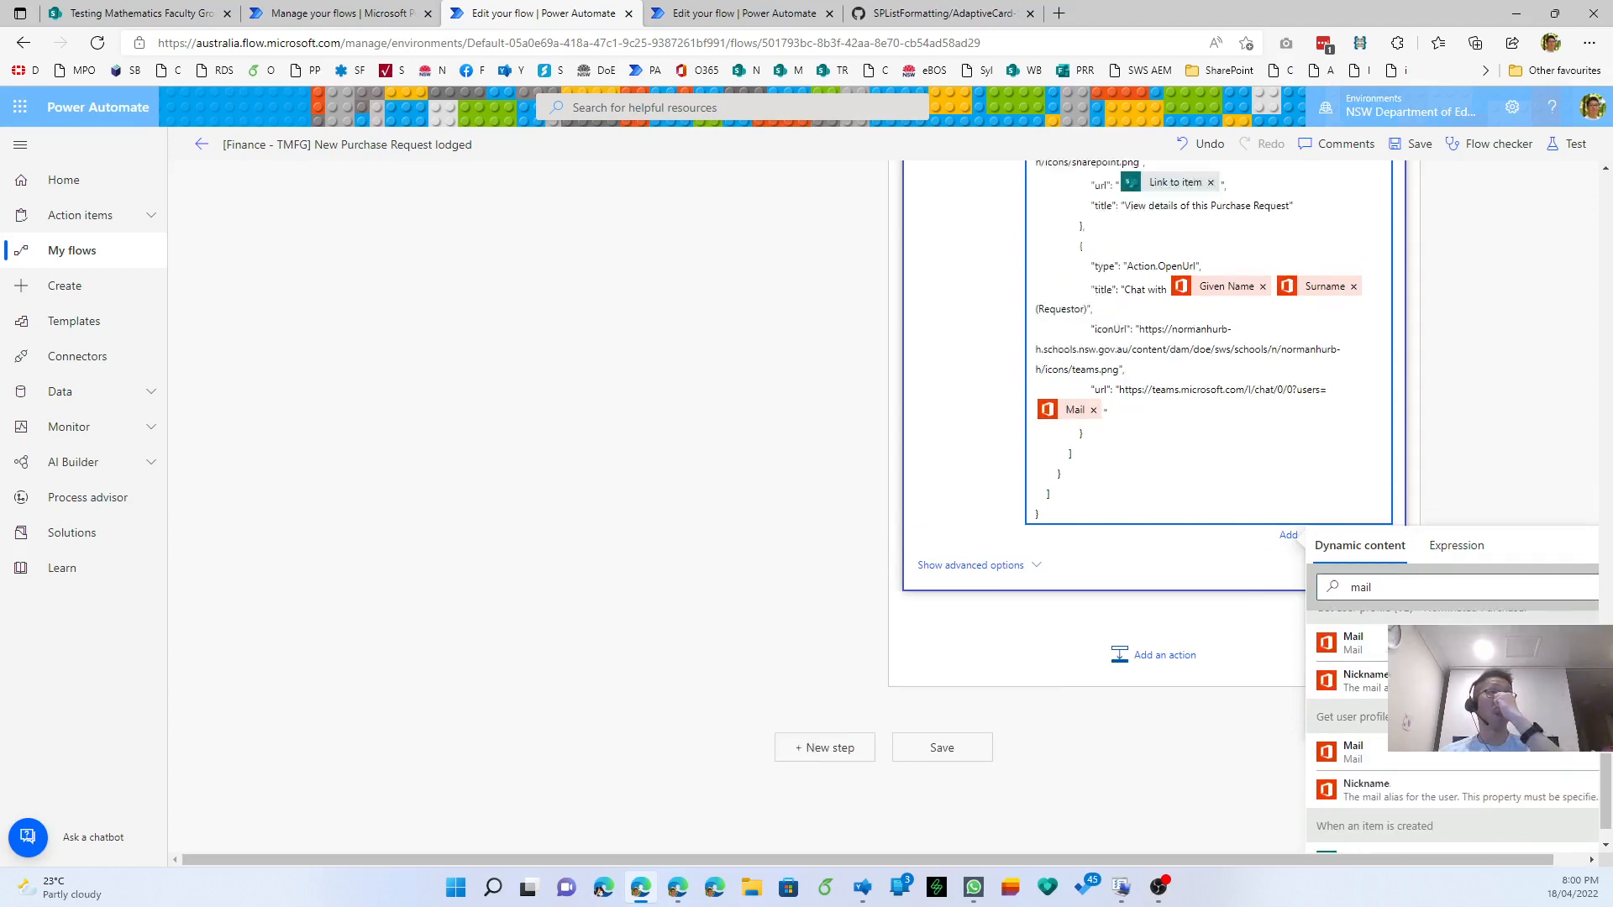
# - Collapse the adaptive card action for the nominated purchaser and save the "[Finance - TMFG] New Purchase Request lodged" flow
pyautogui.scroll(15, 1210, 504)
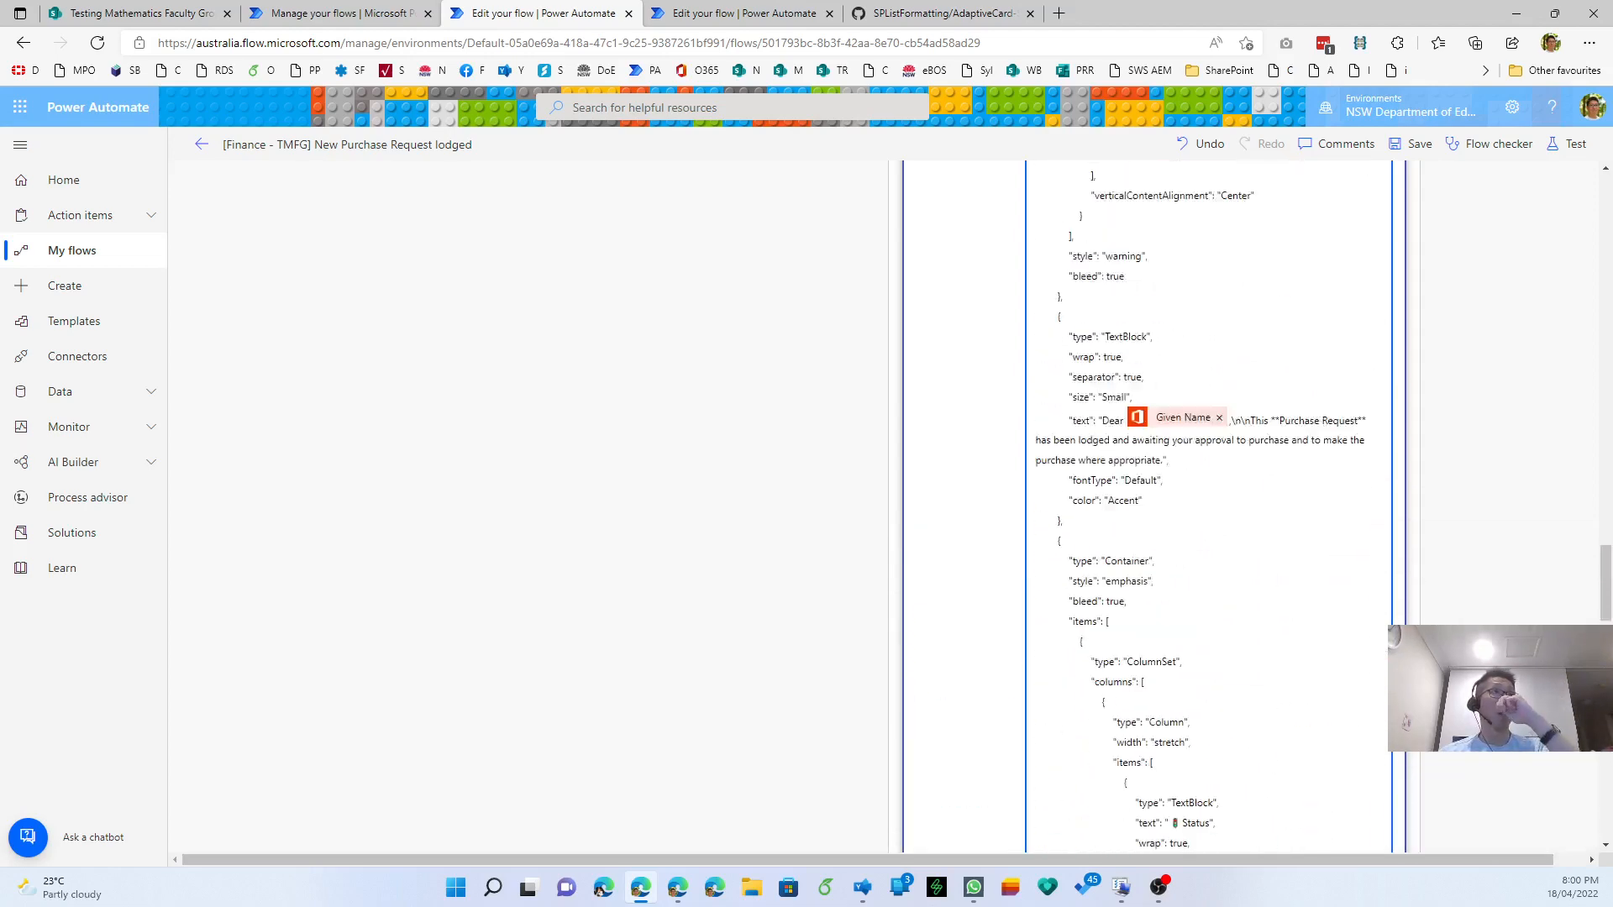
pyautogui.scroll(7, 1210, 504)
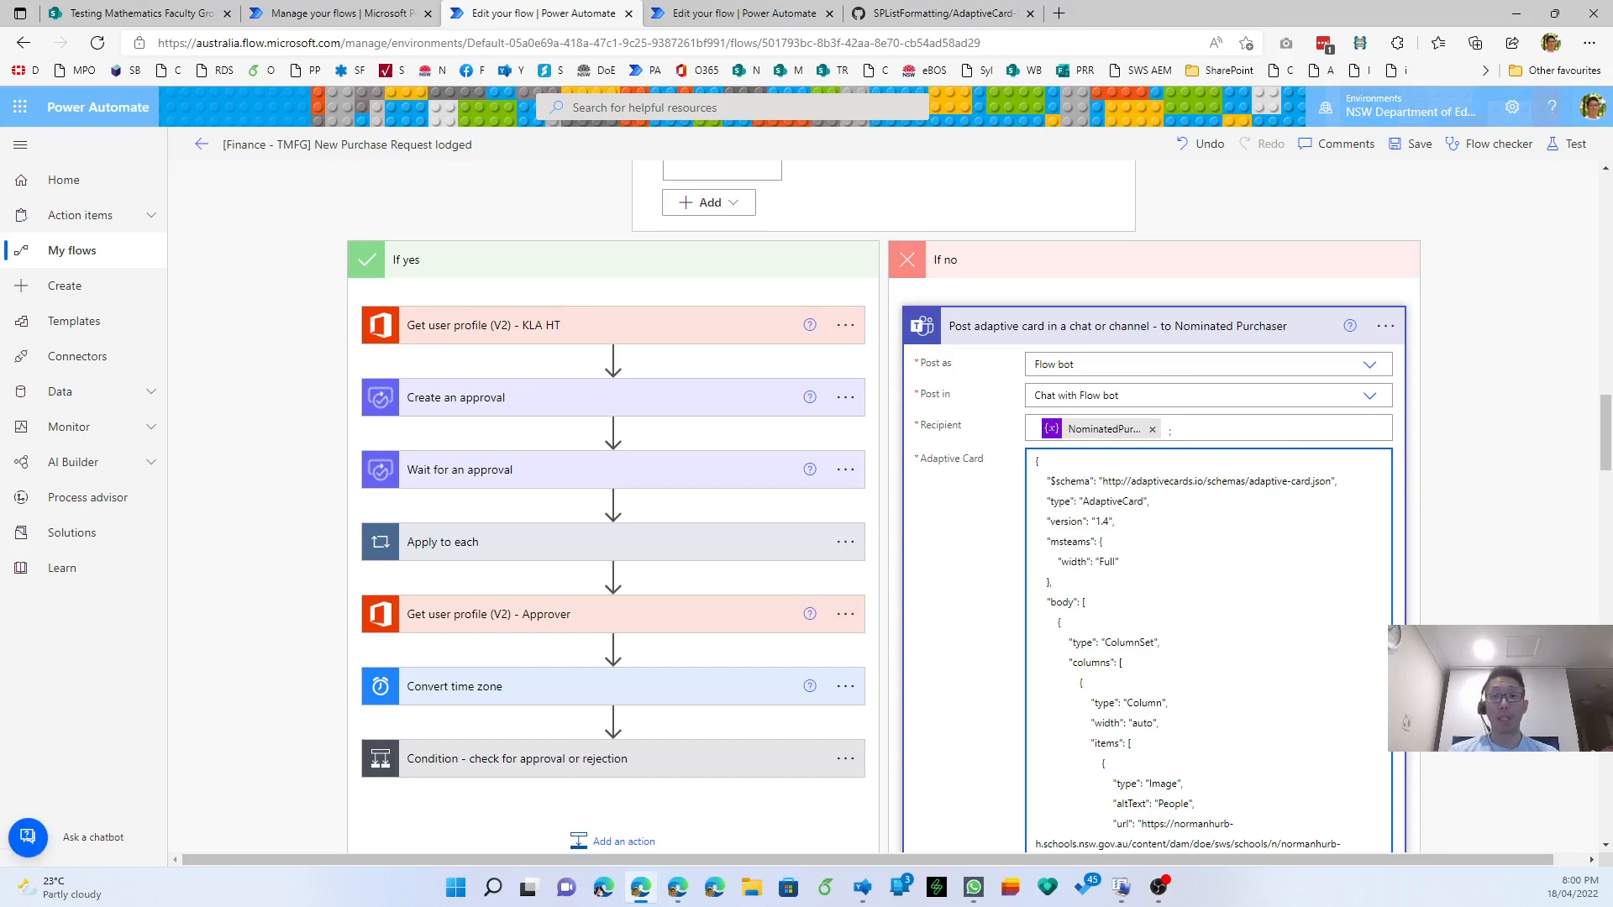
pyautogui.click(1147, 340)
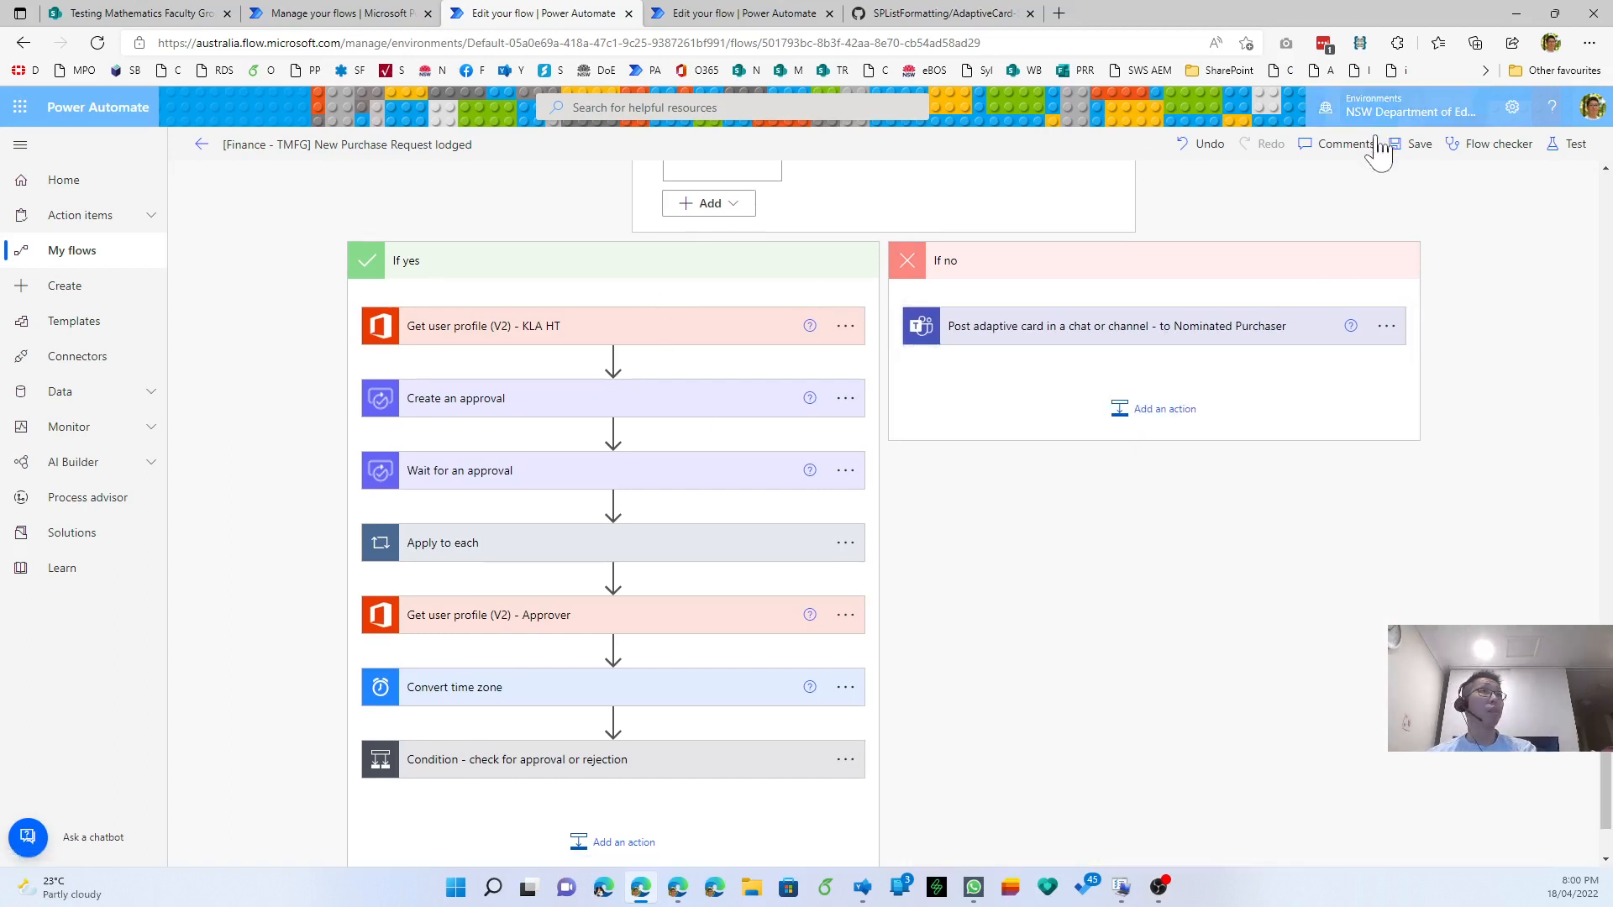
pyautogui.click(1408, 146)
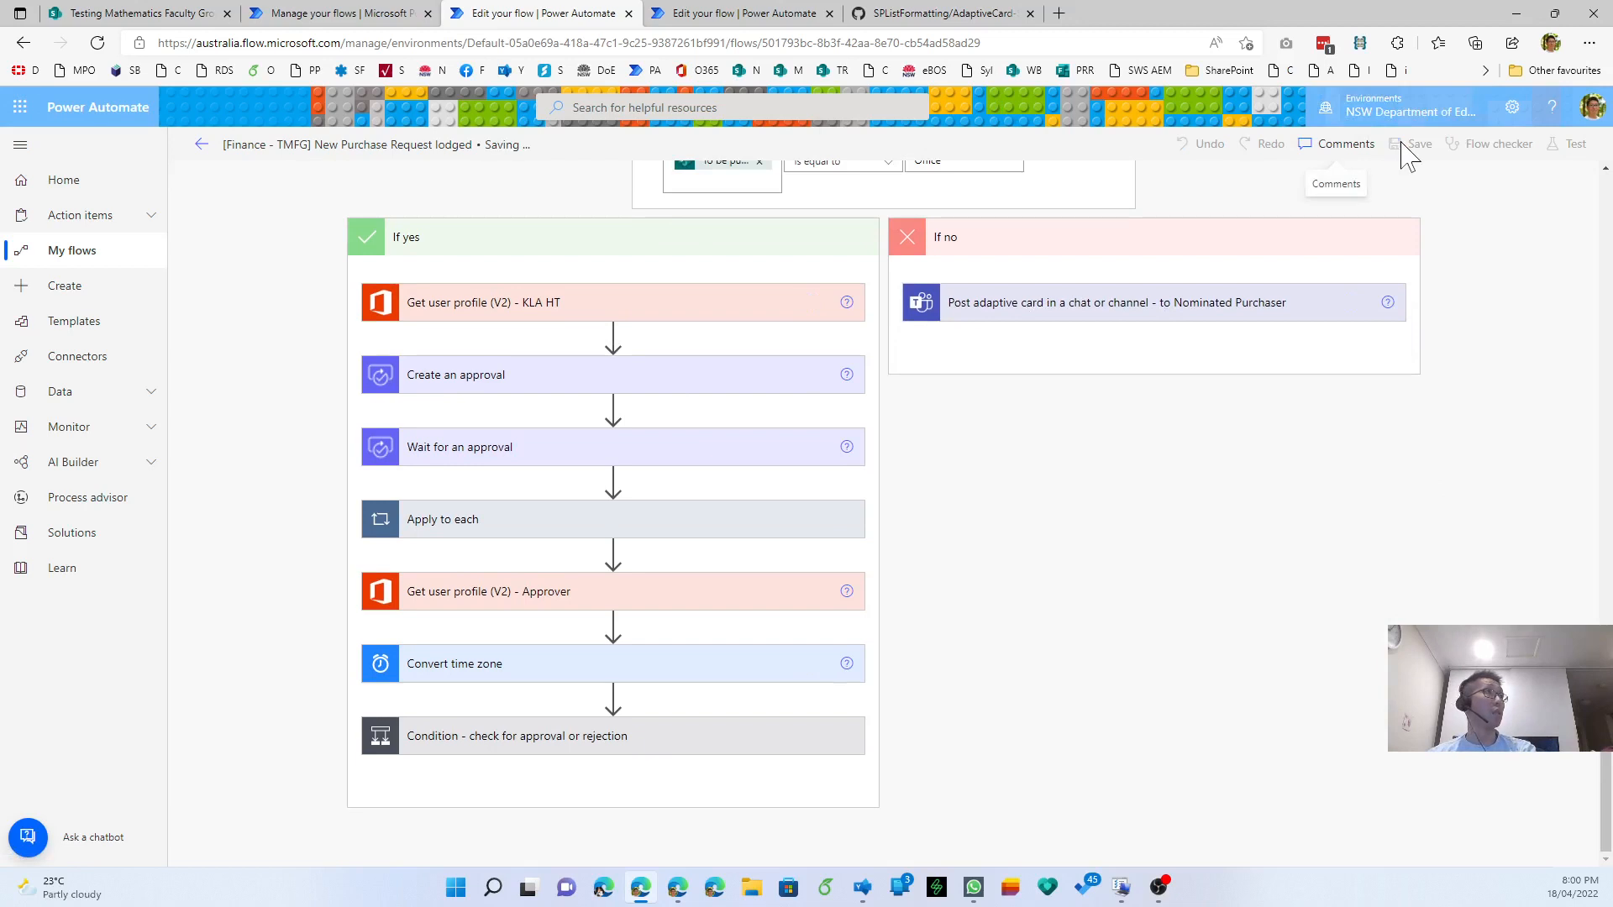
# - Switch to the Purchase Requests - TMFG list in SharePoint and open a form for a new item
pyautogui.click(204, 15)
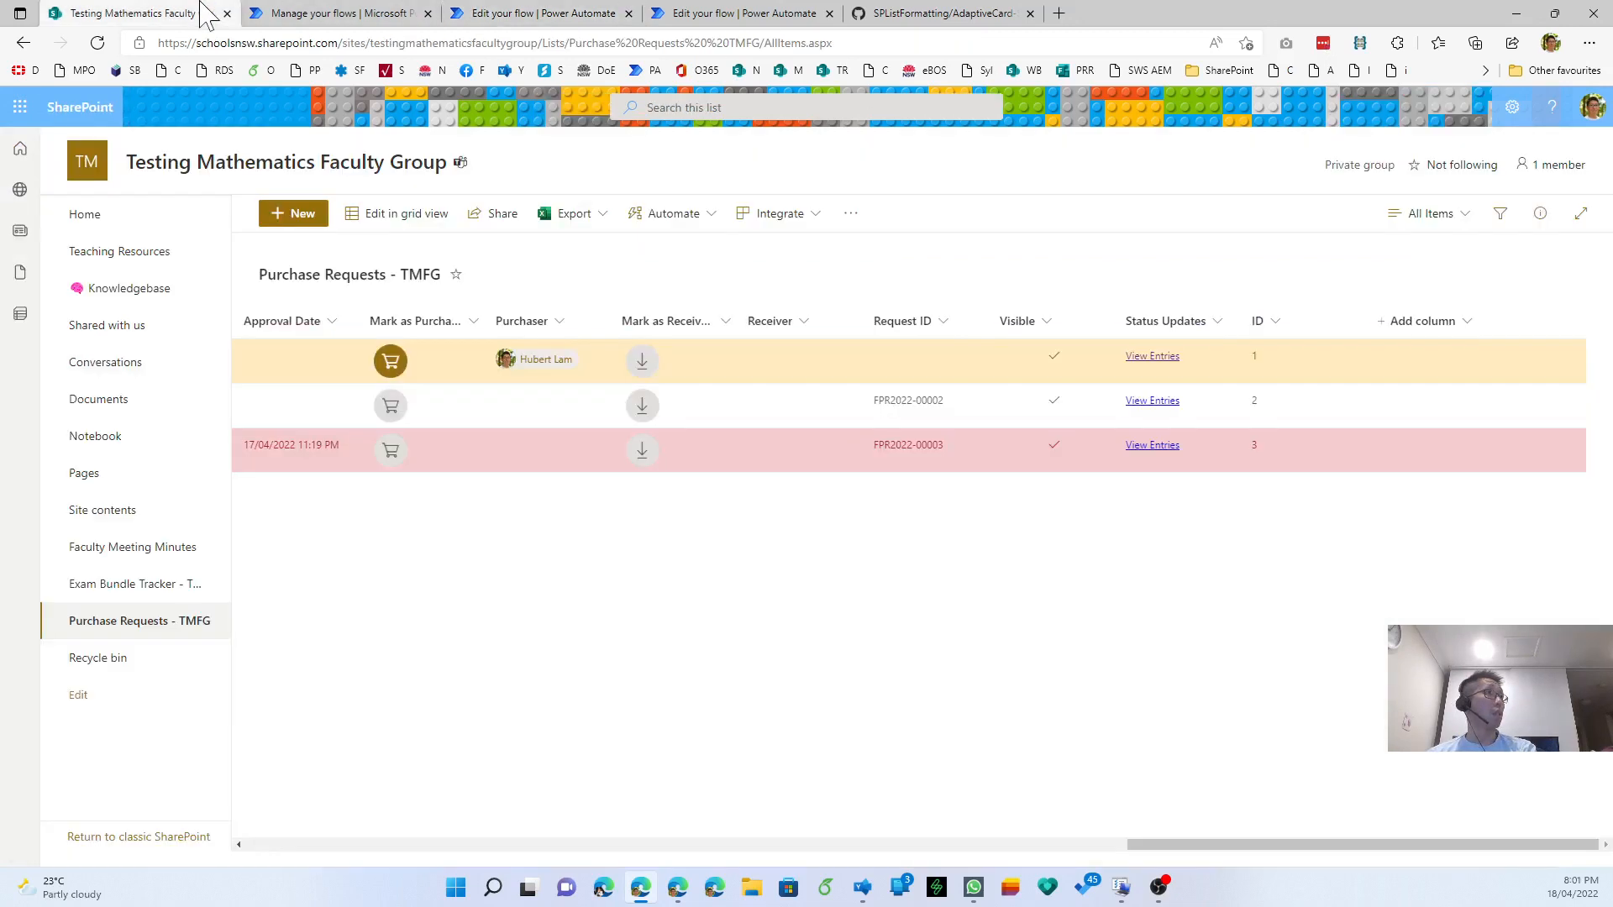
pyautogui.click(290, 213)
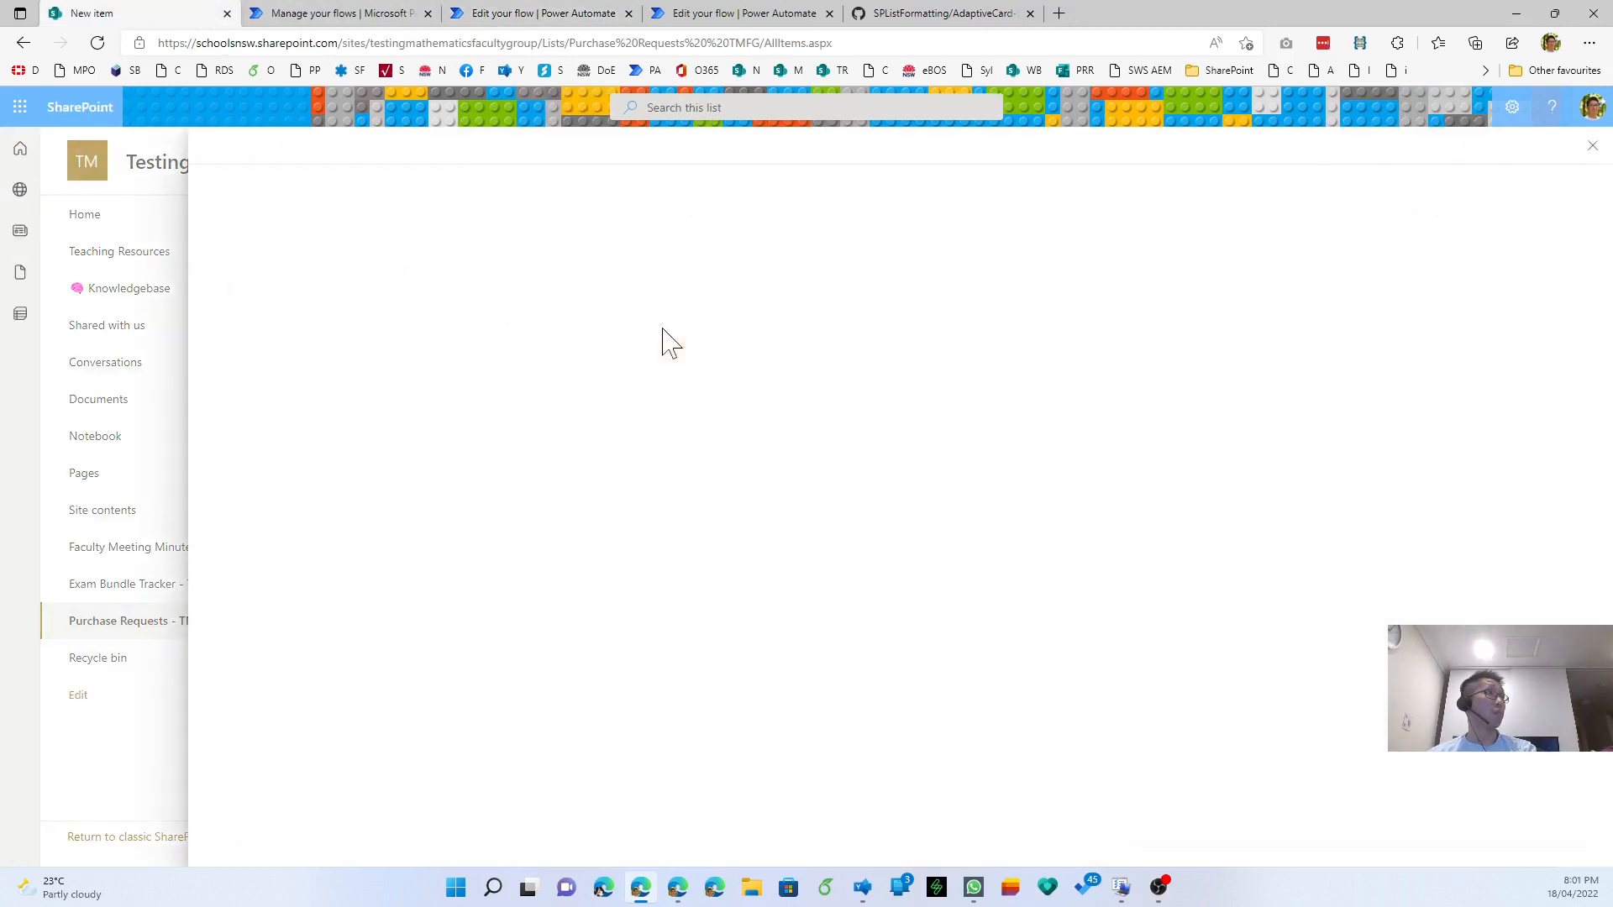
# - Start a manual test of the "[Finance] New Purchase Request lodged" flow in Power Automate
pyautogui.click(721, 14)
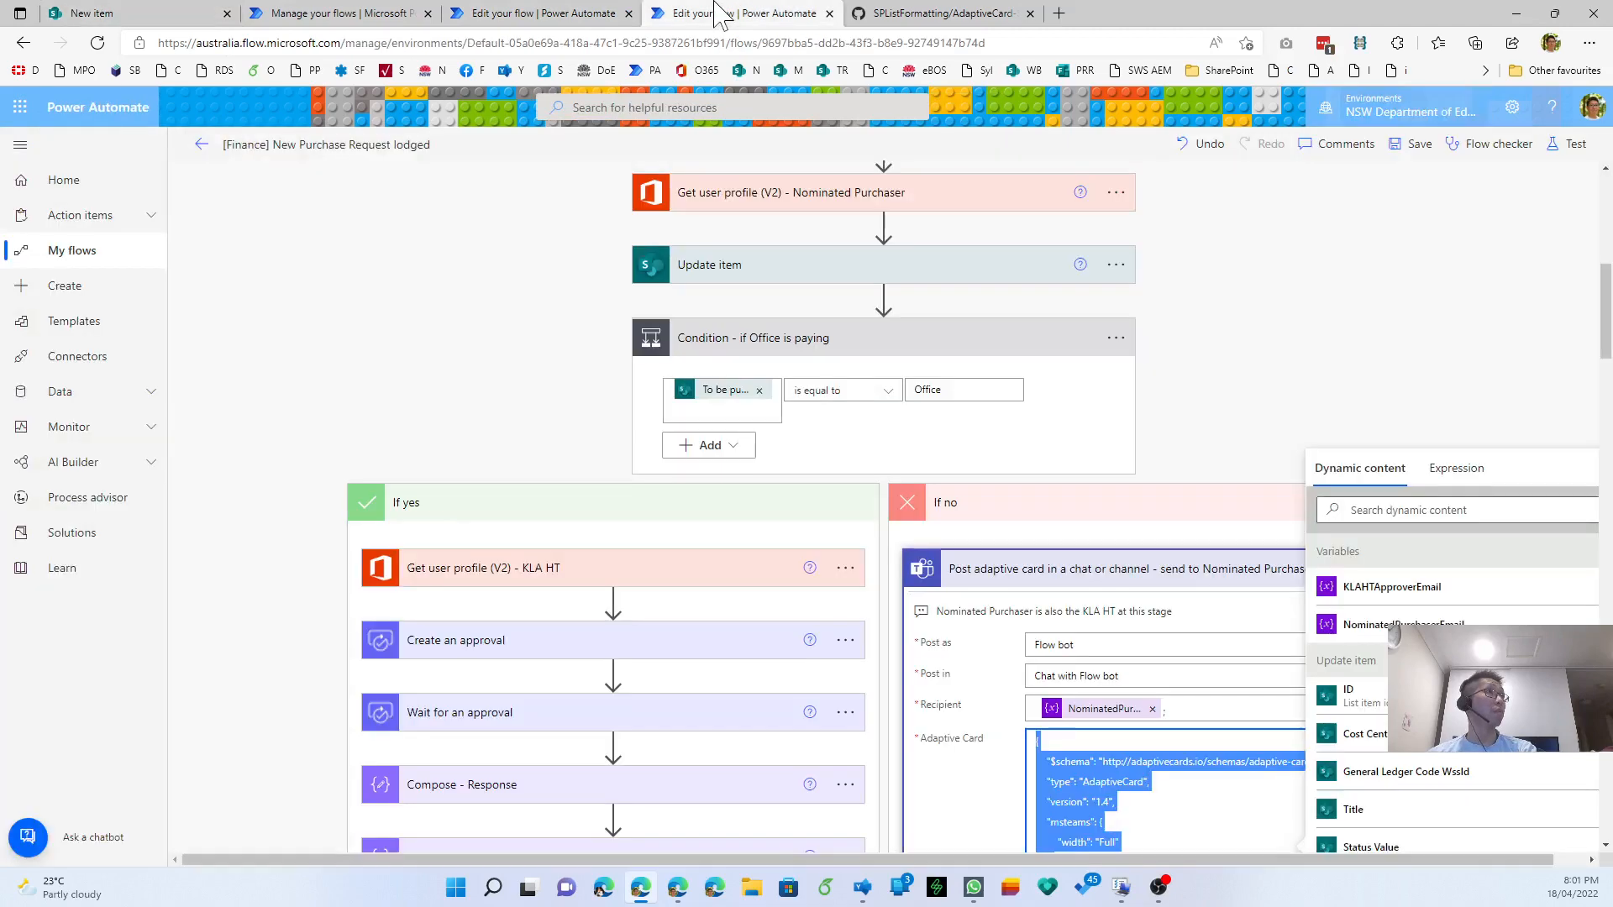
pyautogui.click(1567, 144)
pyautogui.click(1388, 198)
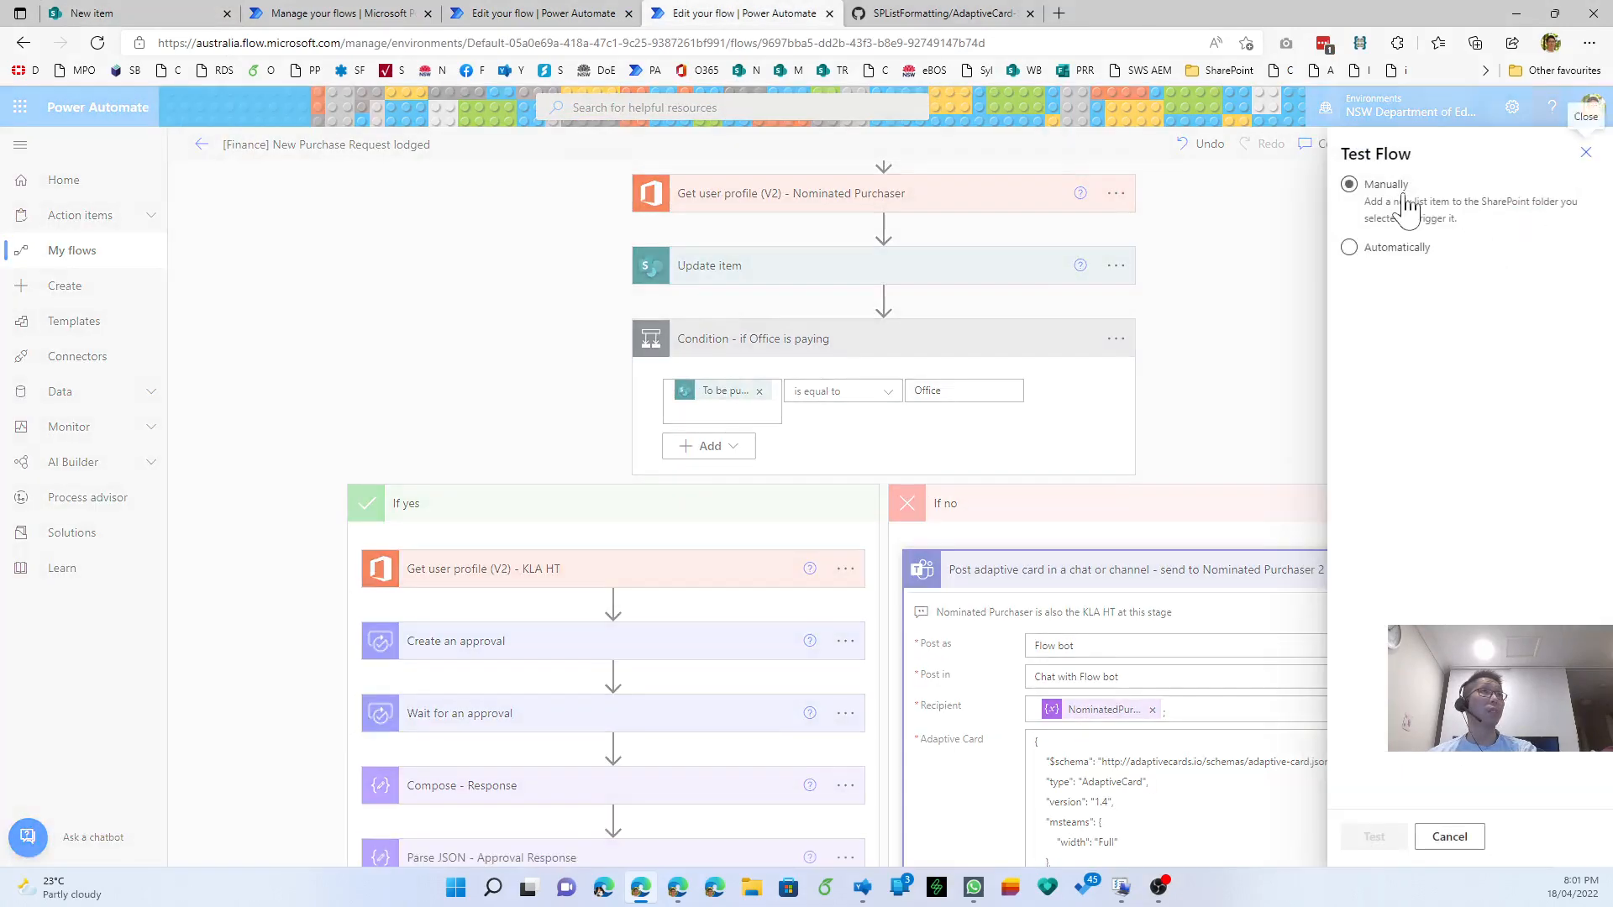
pyautogui.click(1367, 839)
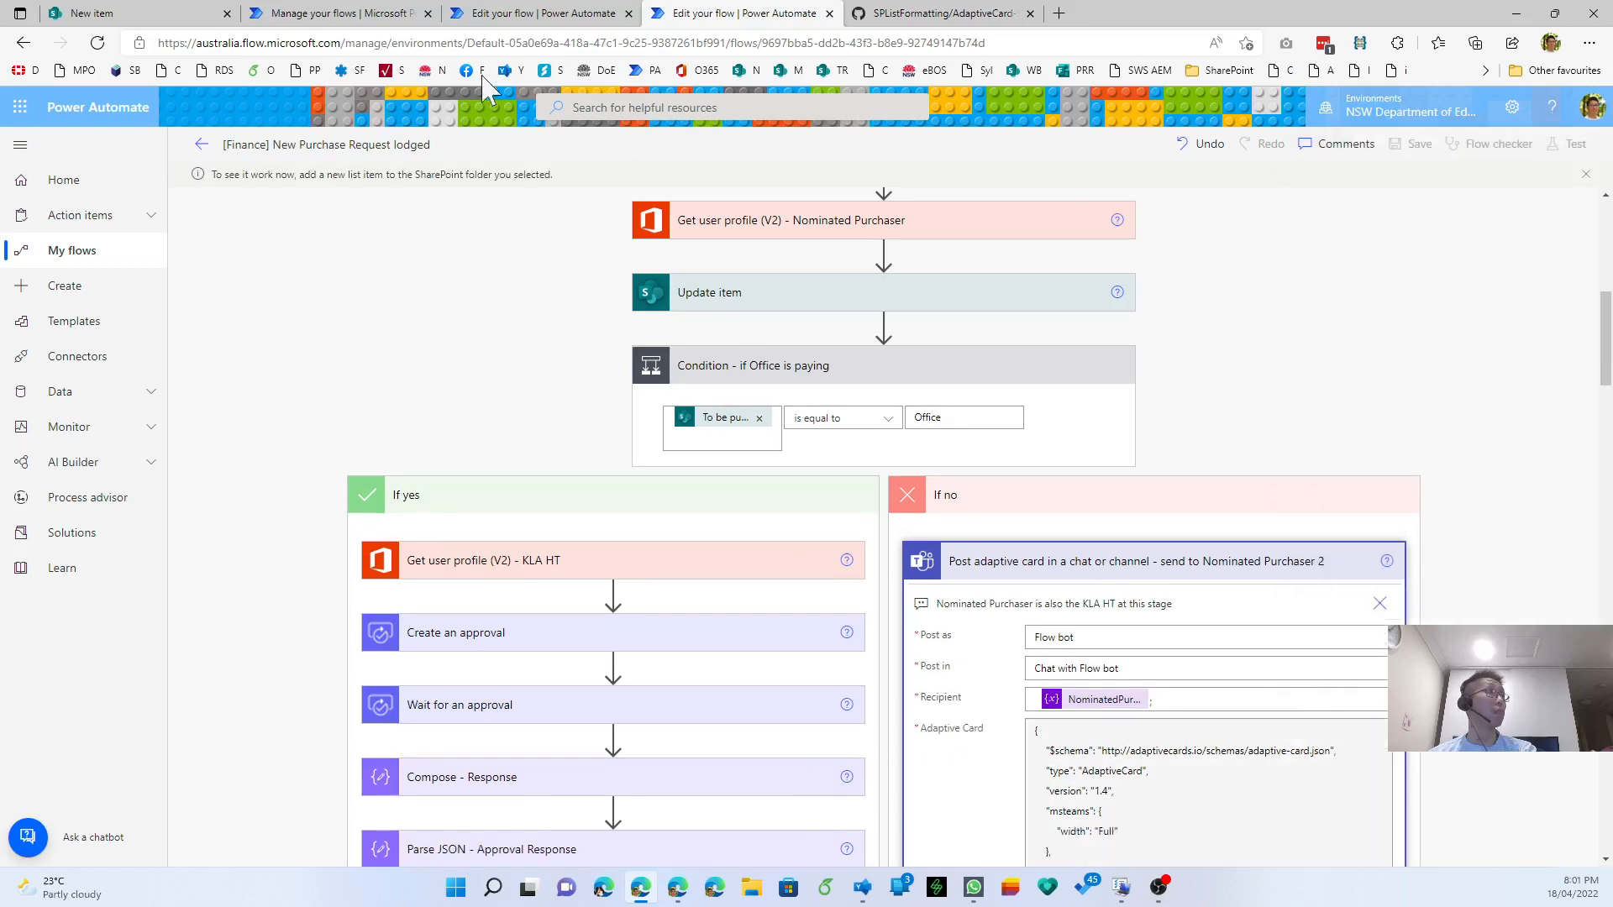
pyautogui.click(184, 15)
pyautogui.click(340, 374)
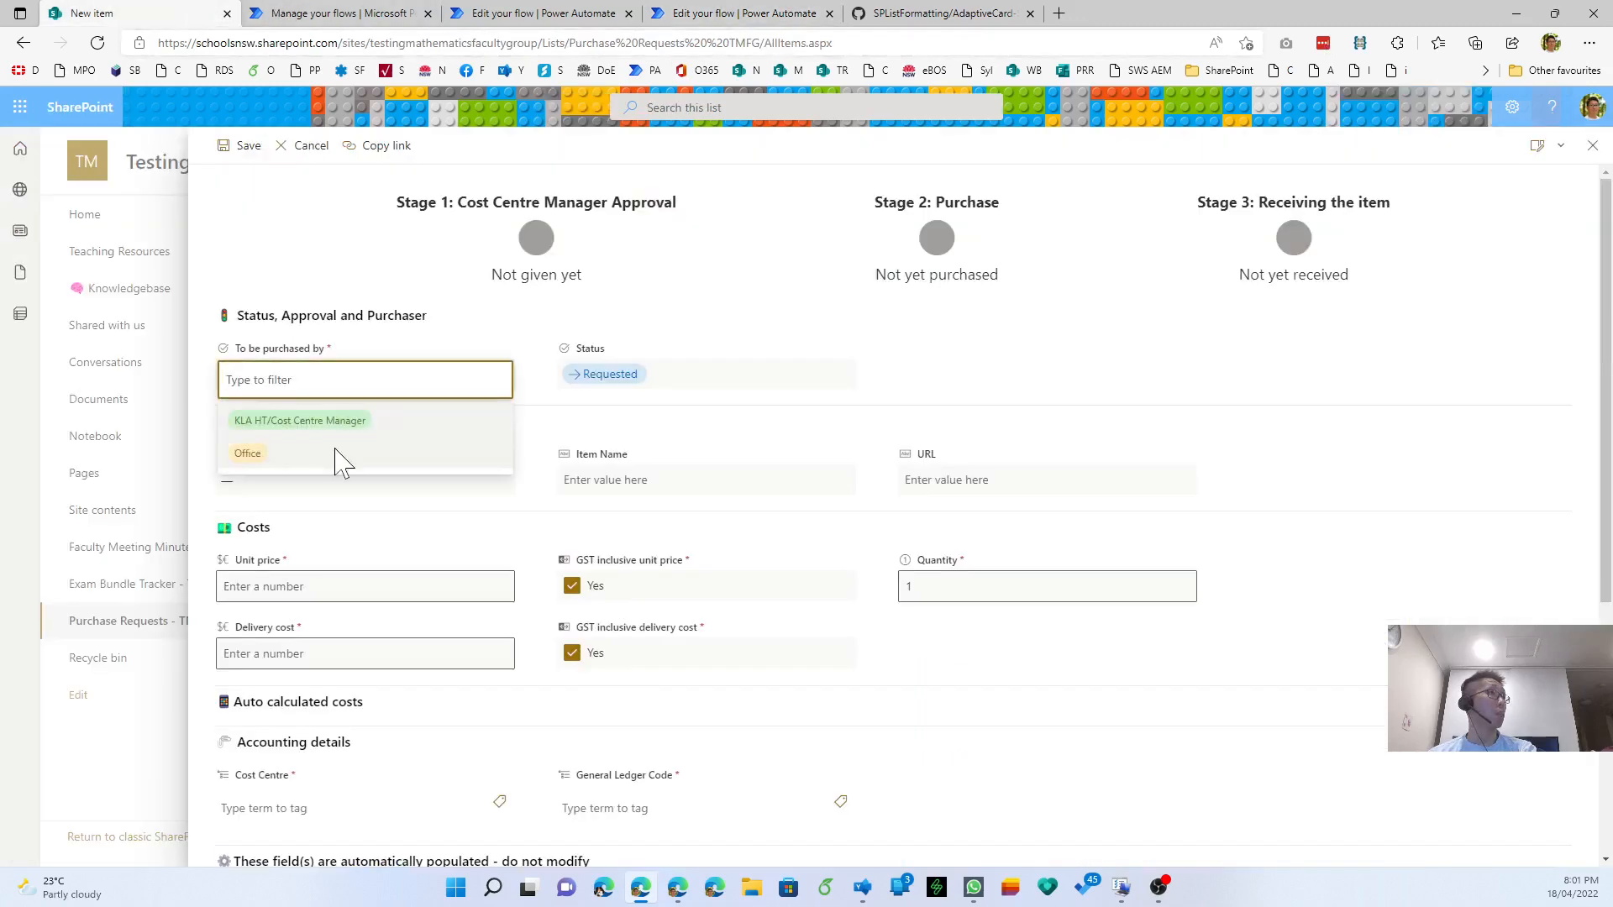
pyautogui.click(338, 420)
pyautogui.click(374, 489)
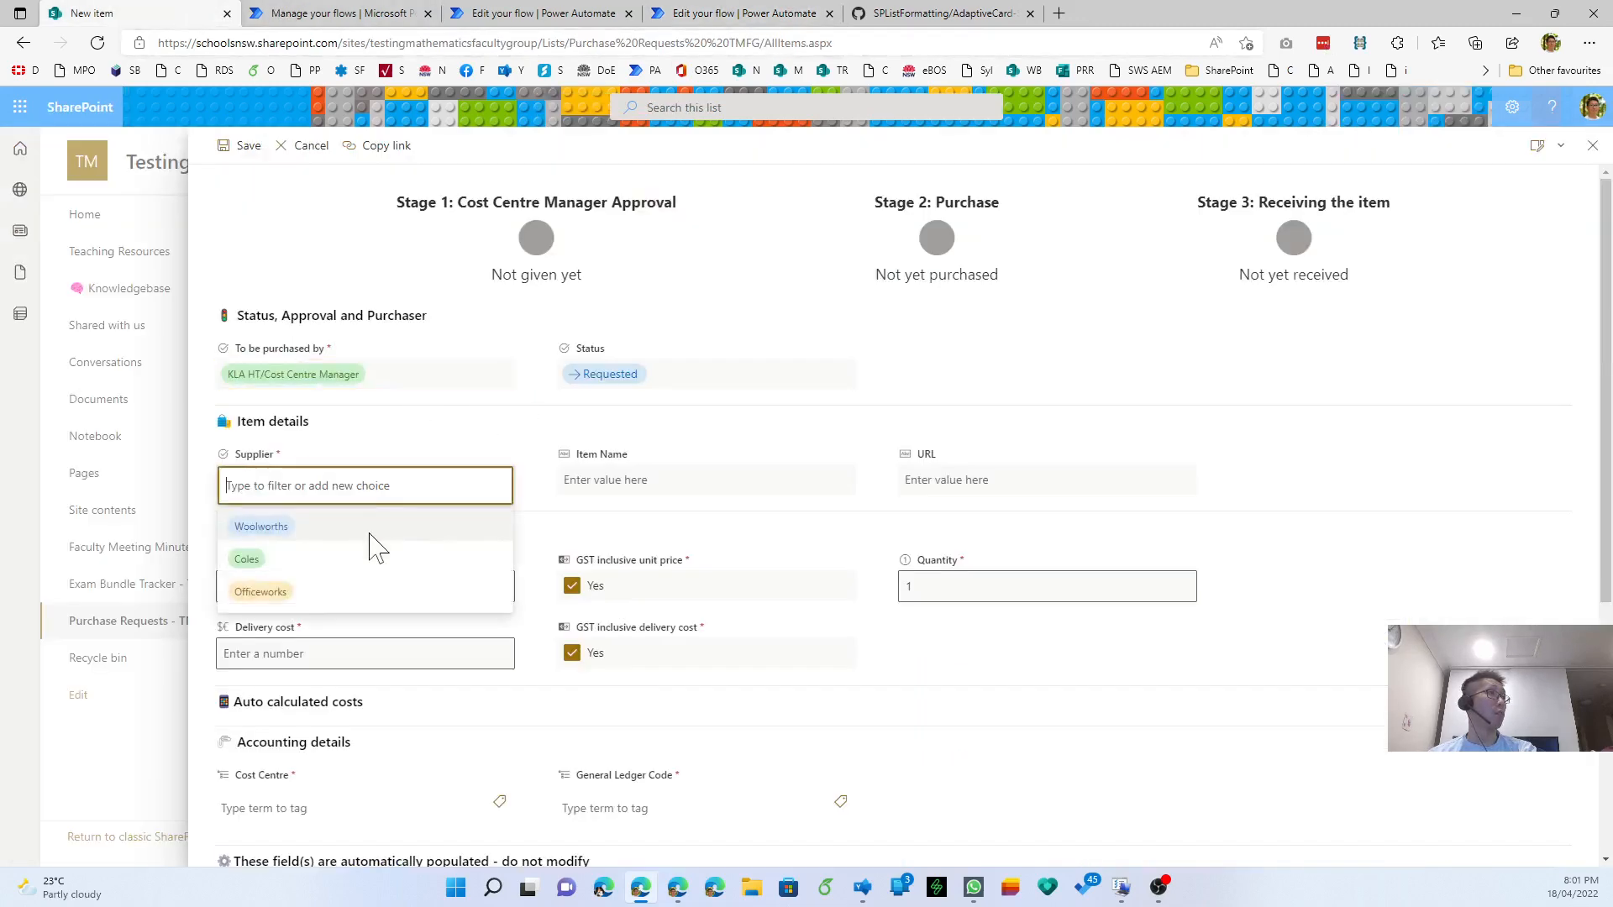
pyautogui.click(364, 587)
pyautogui.click(636, 479)
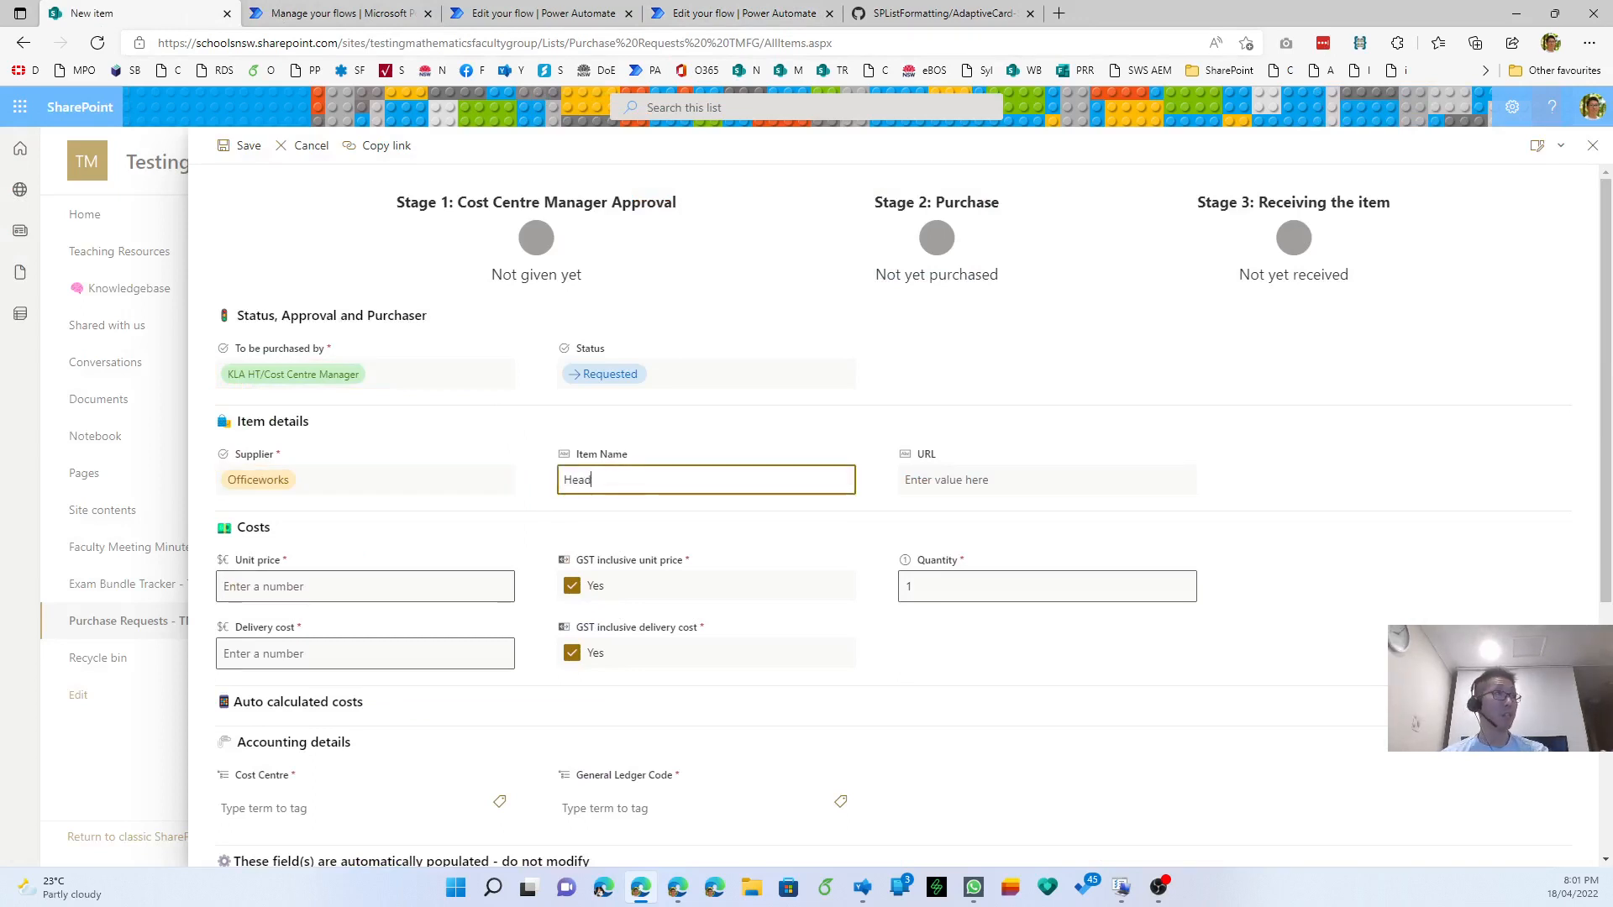
pyautogui.press('Tab')
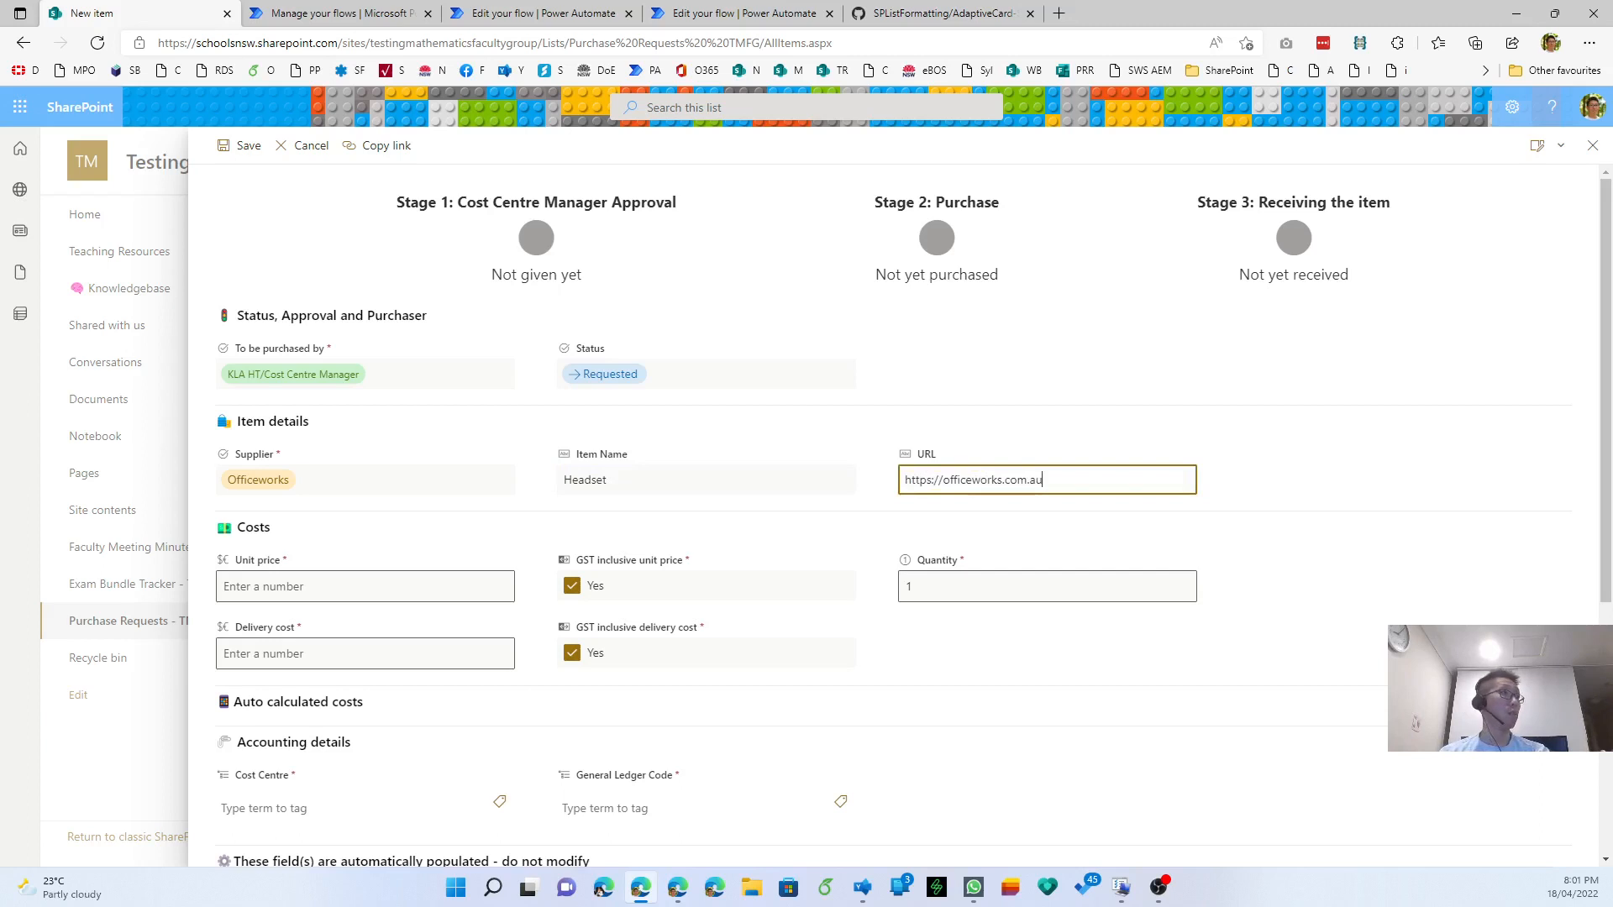
pyautogui.press('Tab')
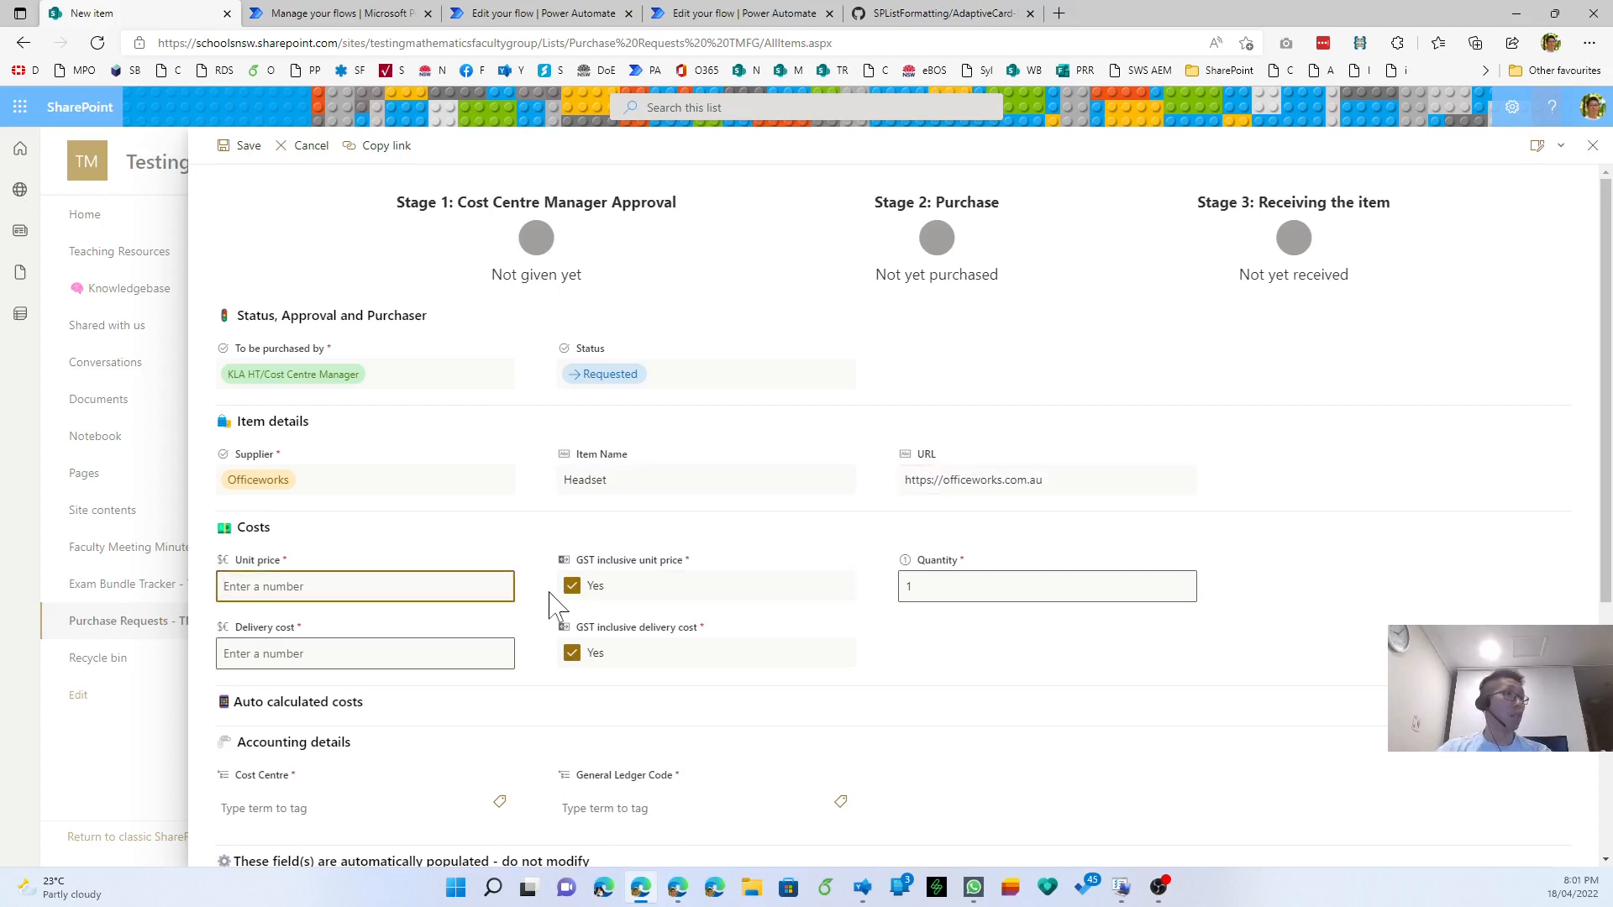
# - Set the unit price to 100 and the delivery cost to 10, and mark the delivery cost as not GST inclusive
pyautogui.write('100')
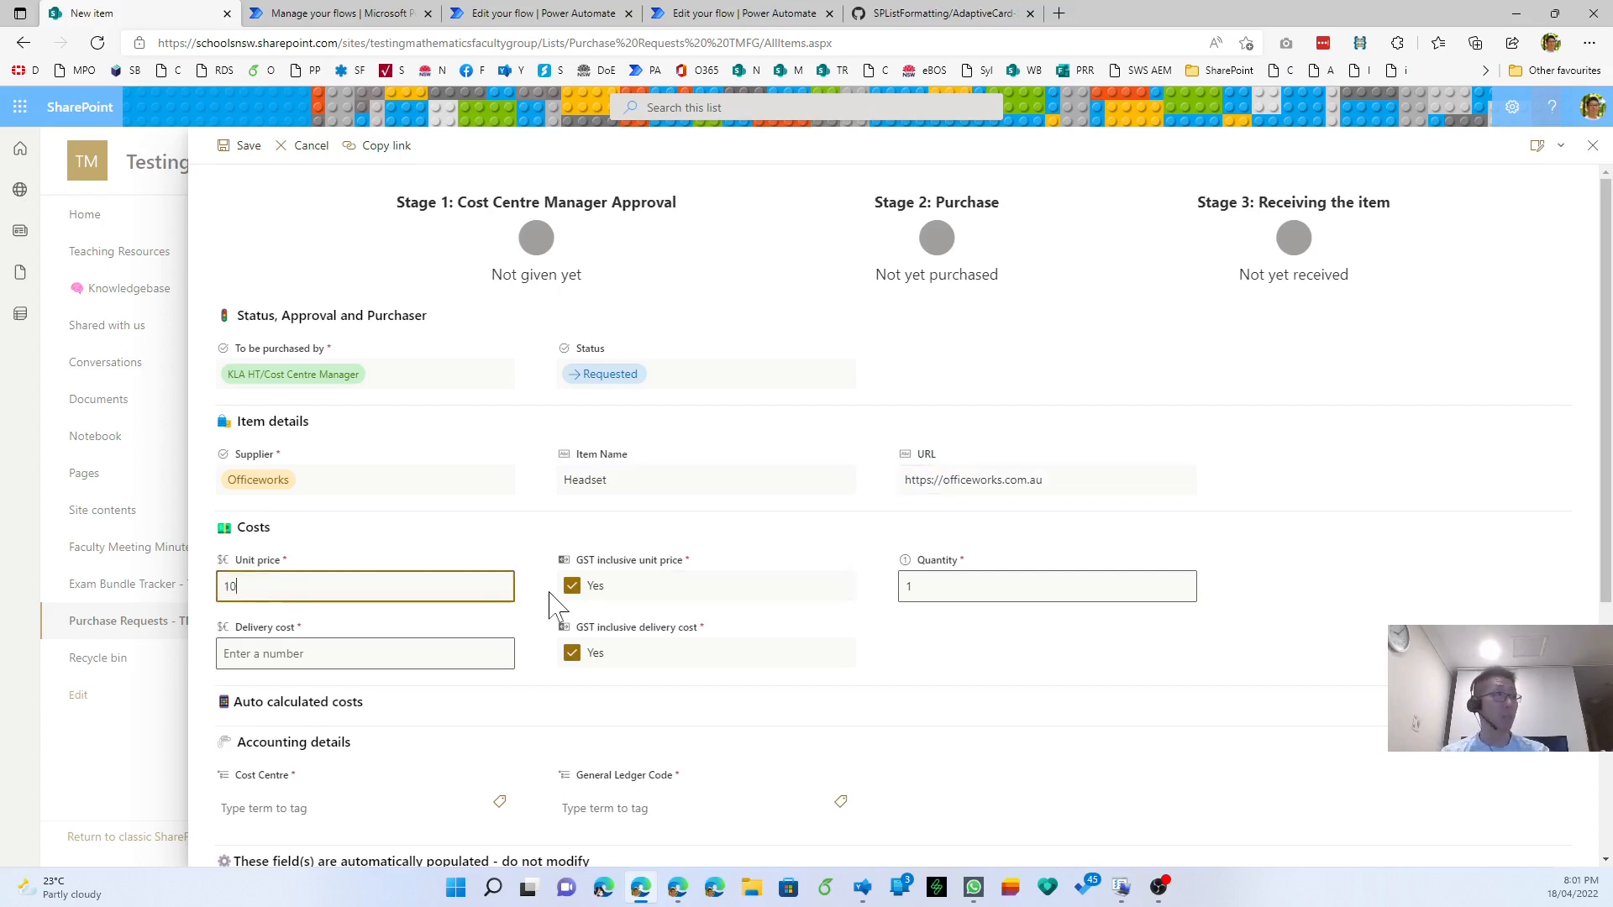
pyautogui.press('Tab')
pyautogui.press('Tab')
pyautogui.press('Tab')
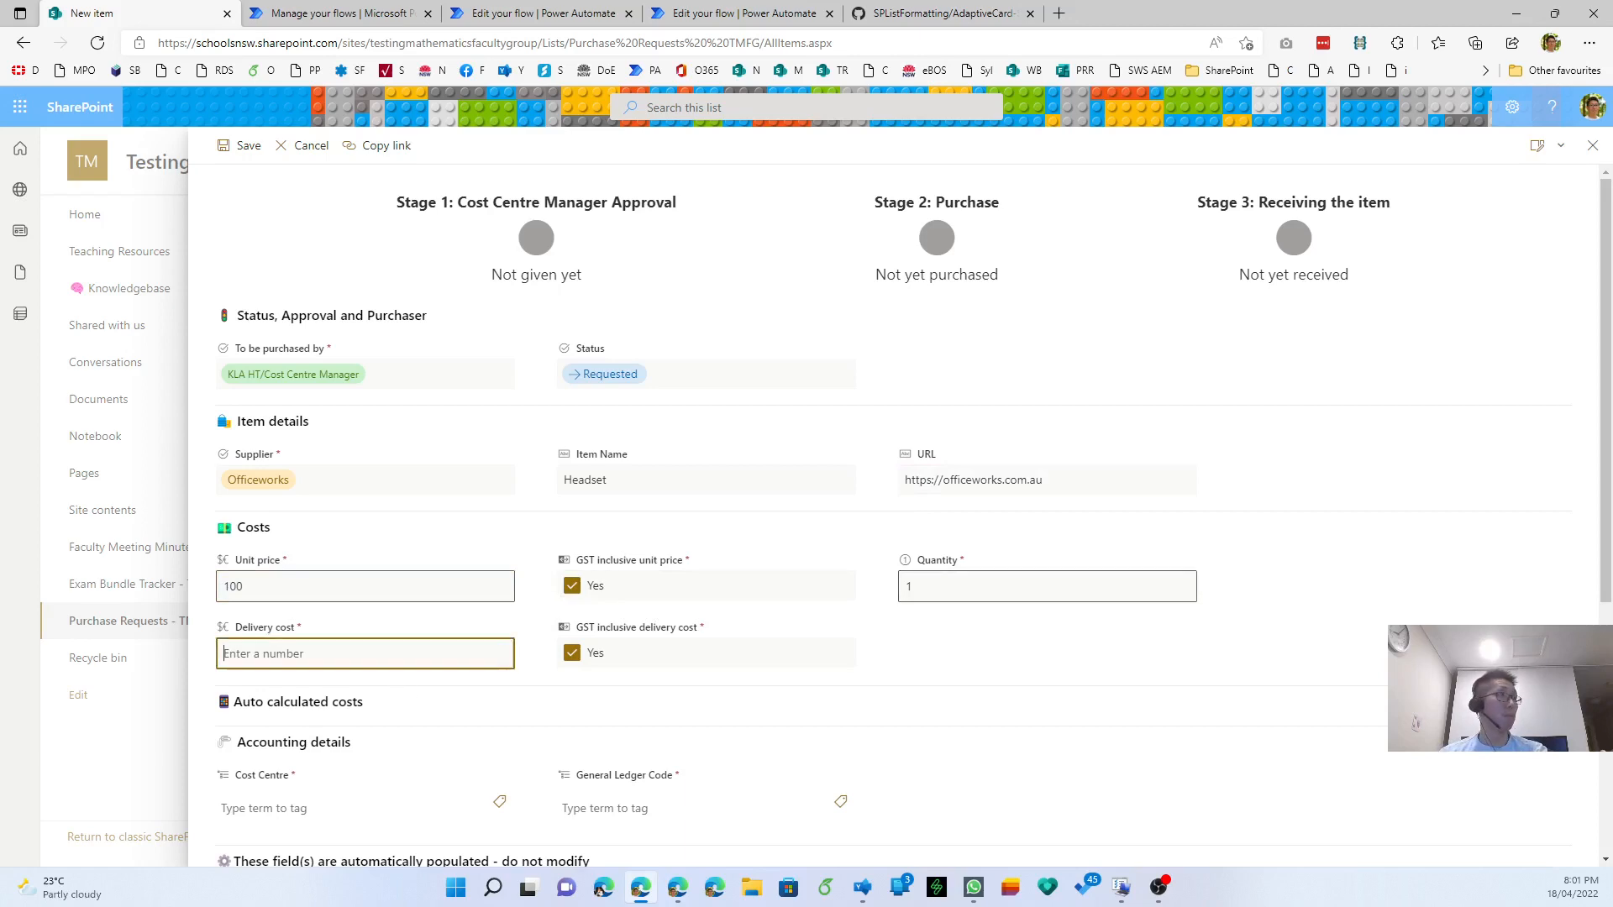
pyautogui.write('10')
pyautogui.press('Tab')
pyautogui.press('space')
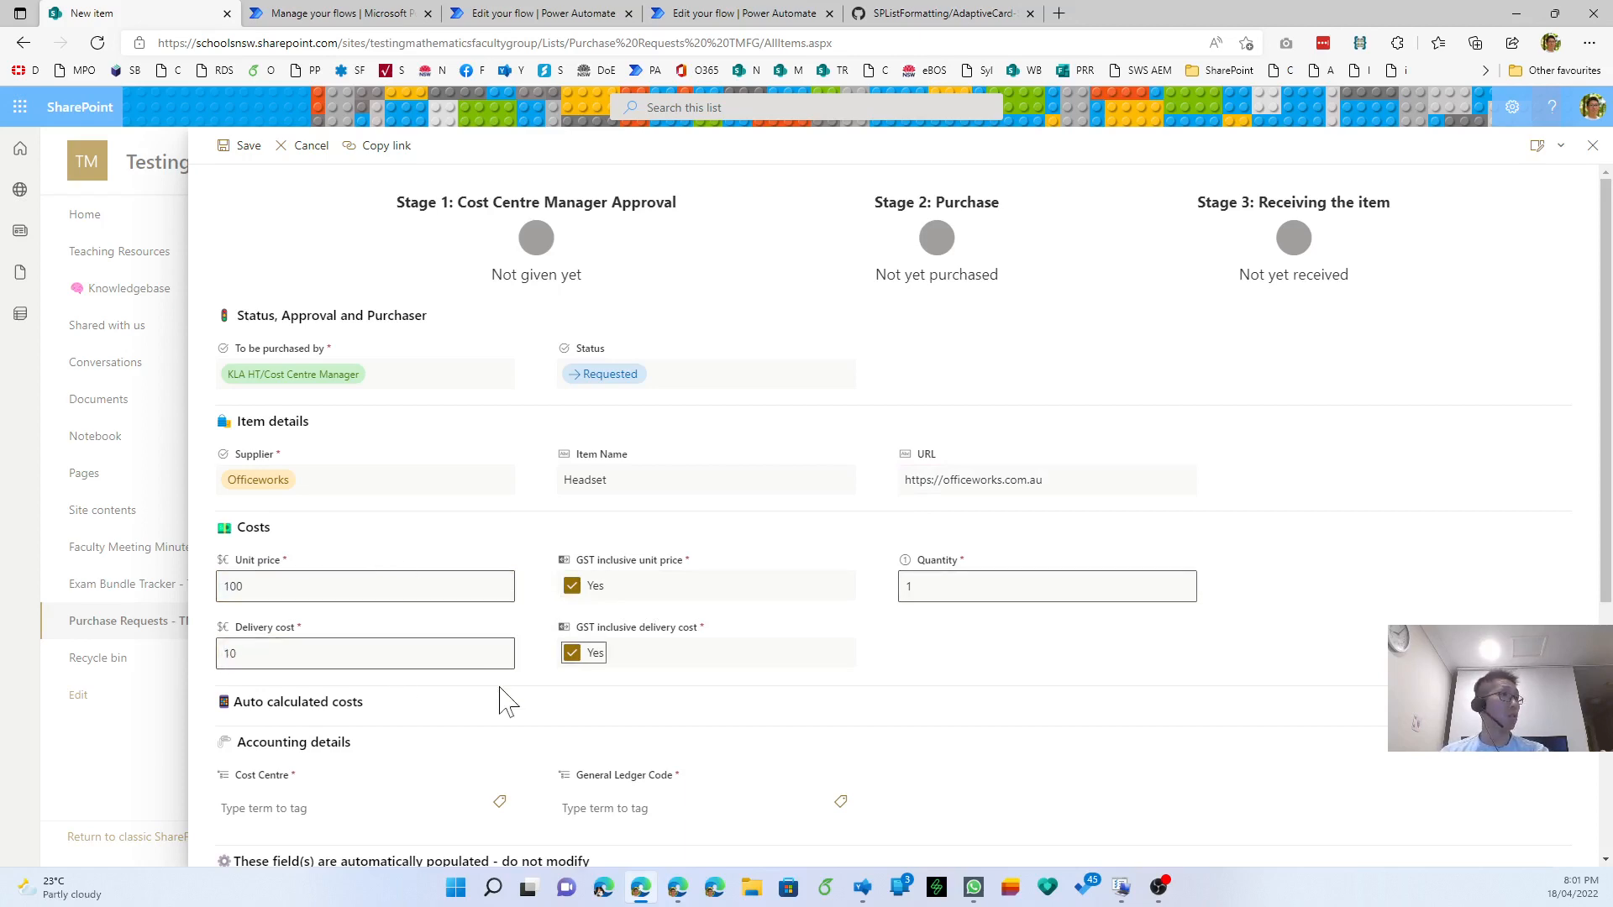
# - Set the request's Cost Centre to "68xxx131 - Mathematics"
pyautogui.scroll(-5, 781, 710)
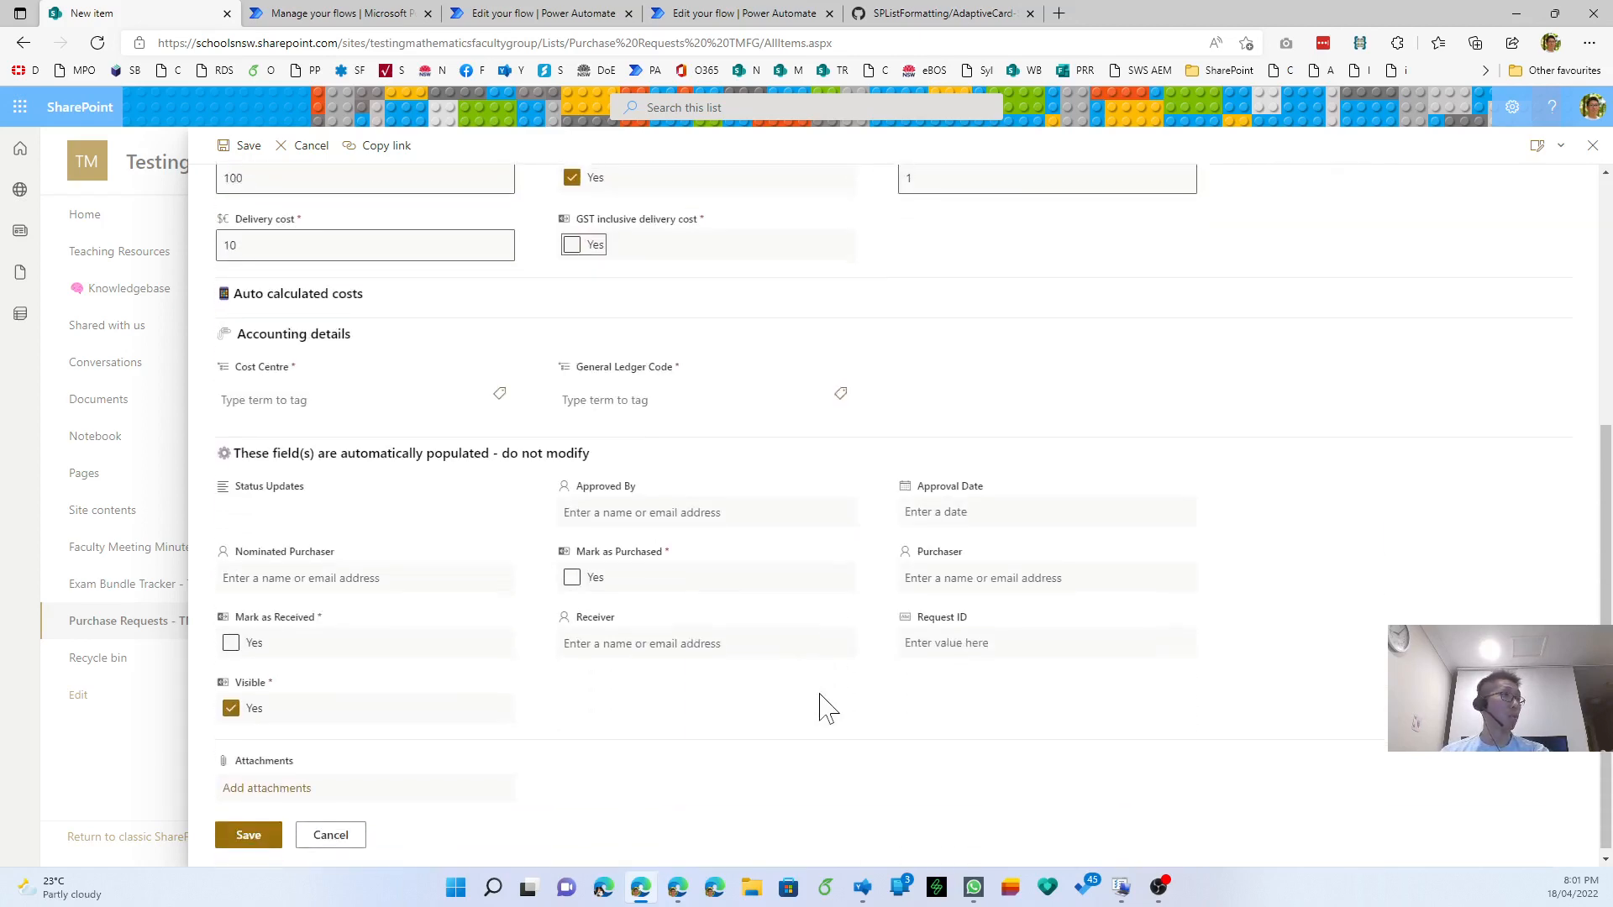
pyautogui.click(501, 389)
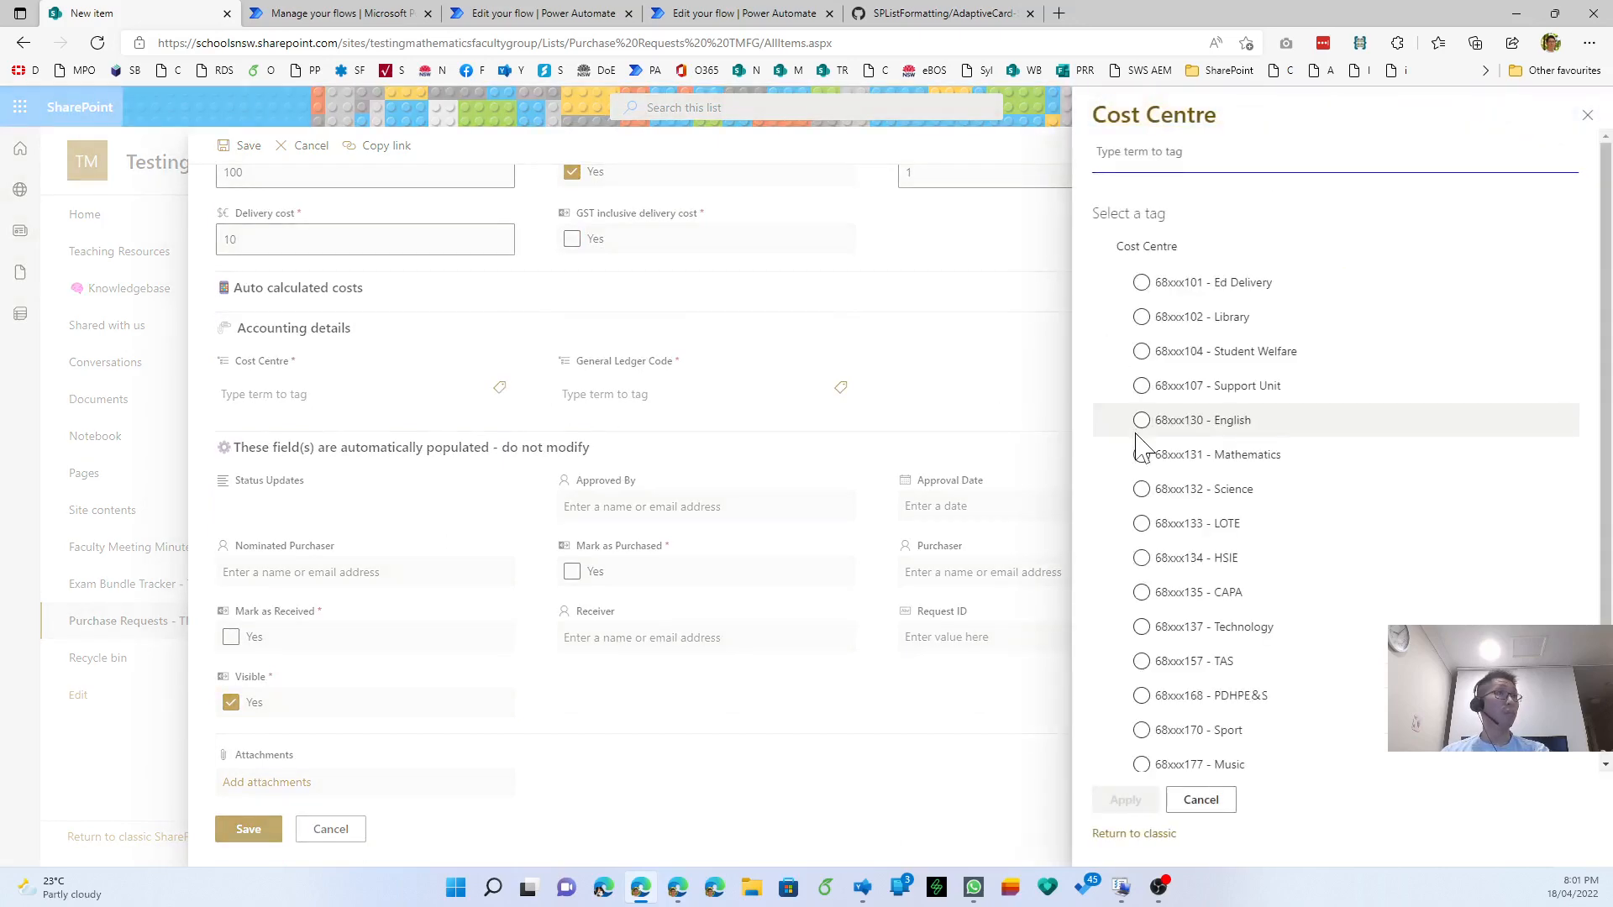
pyautogui.click(1140, 454)
pyautogui.click(1126, 801)
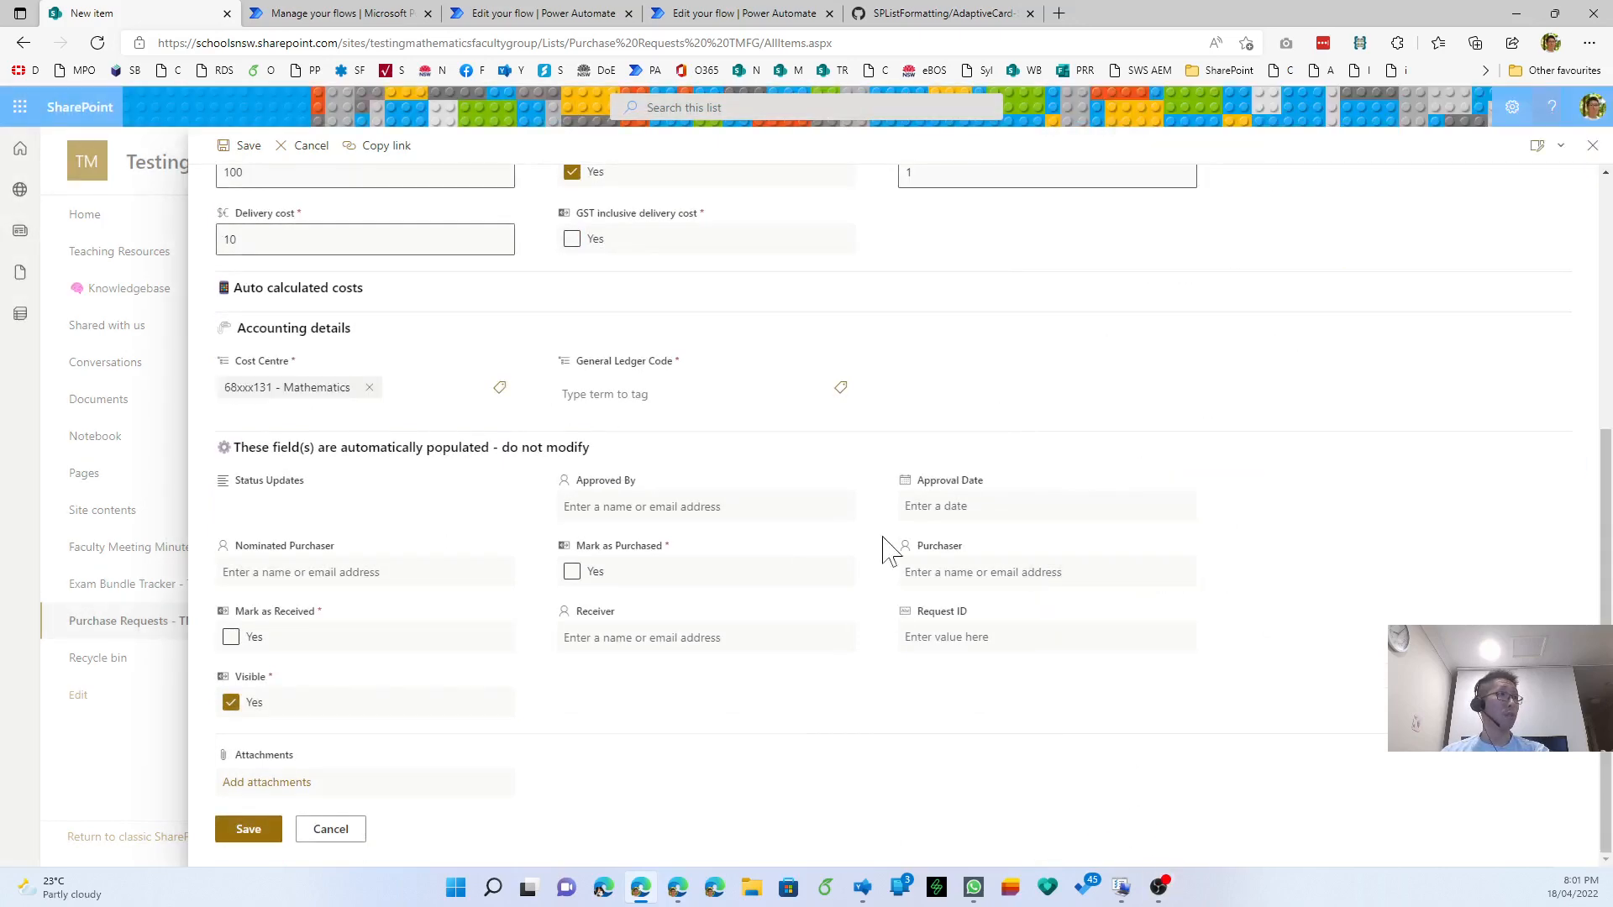
# - Set the General Ledger Code to "523576 - Computing Hardware" under Computer Costs and save the purchase request
pyautogui.click(840, 390)
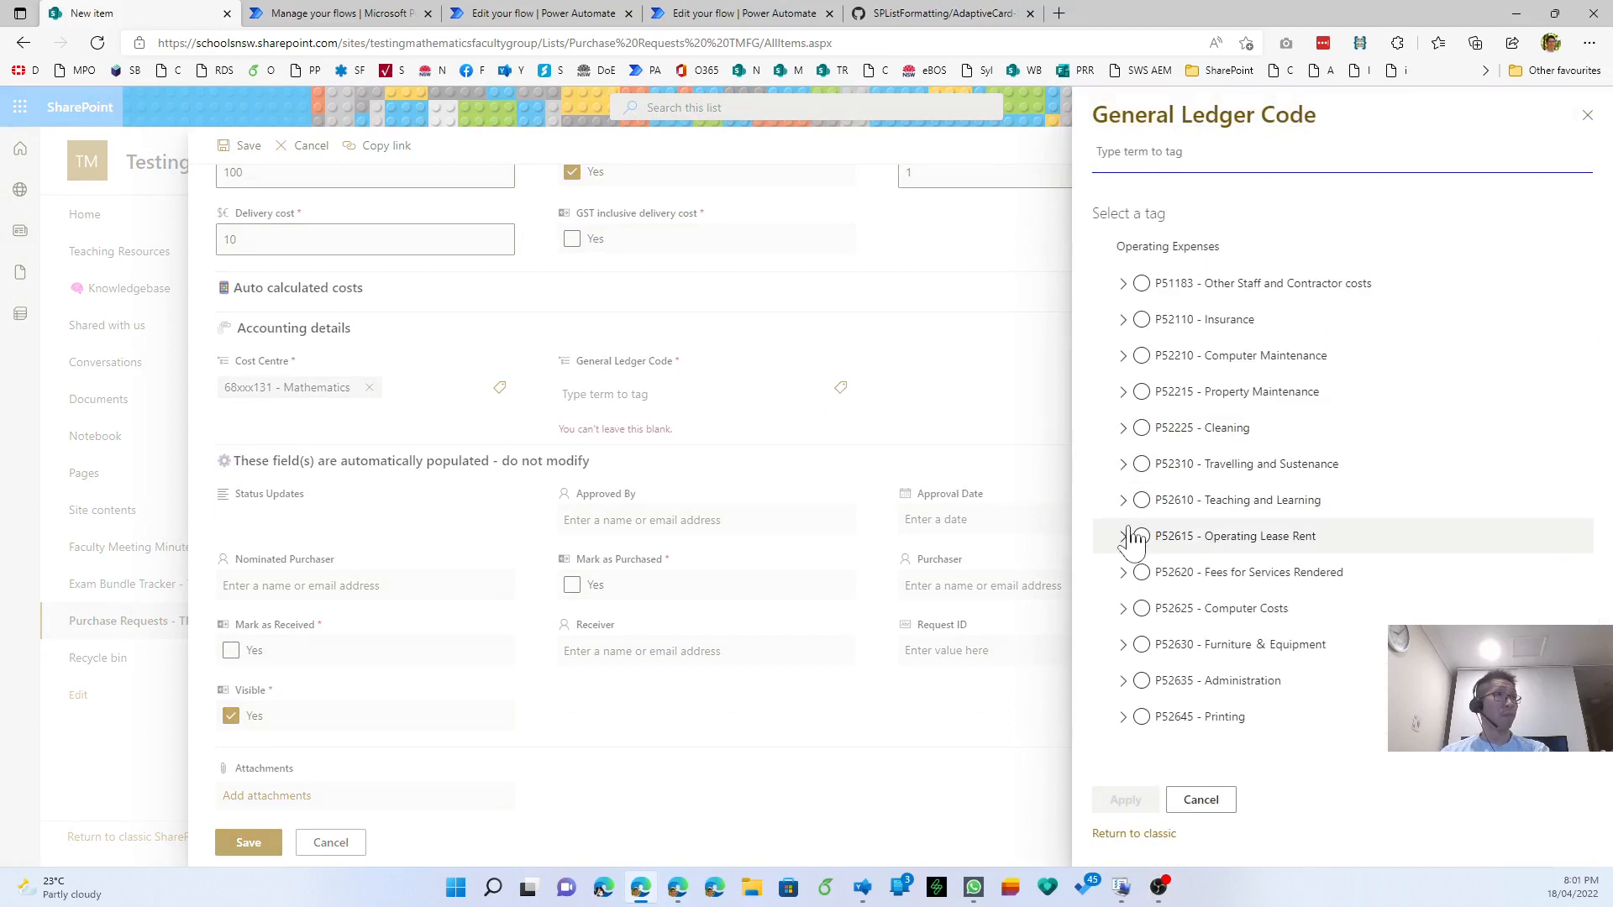
pyautogui.click(1124, 610)
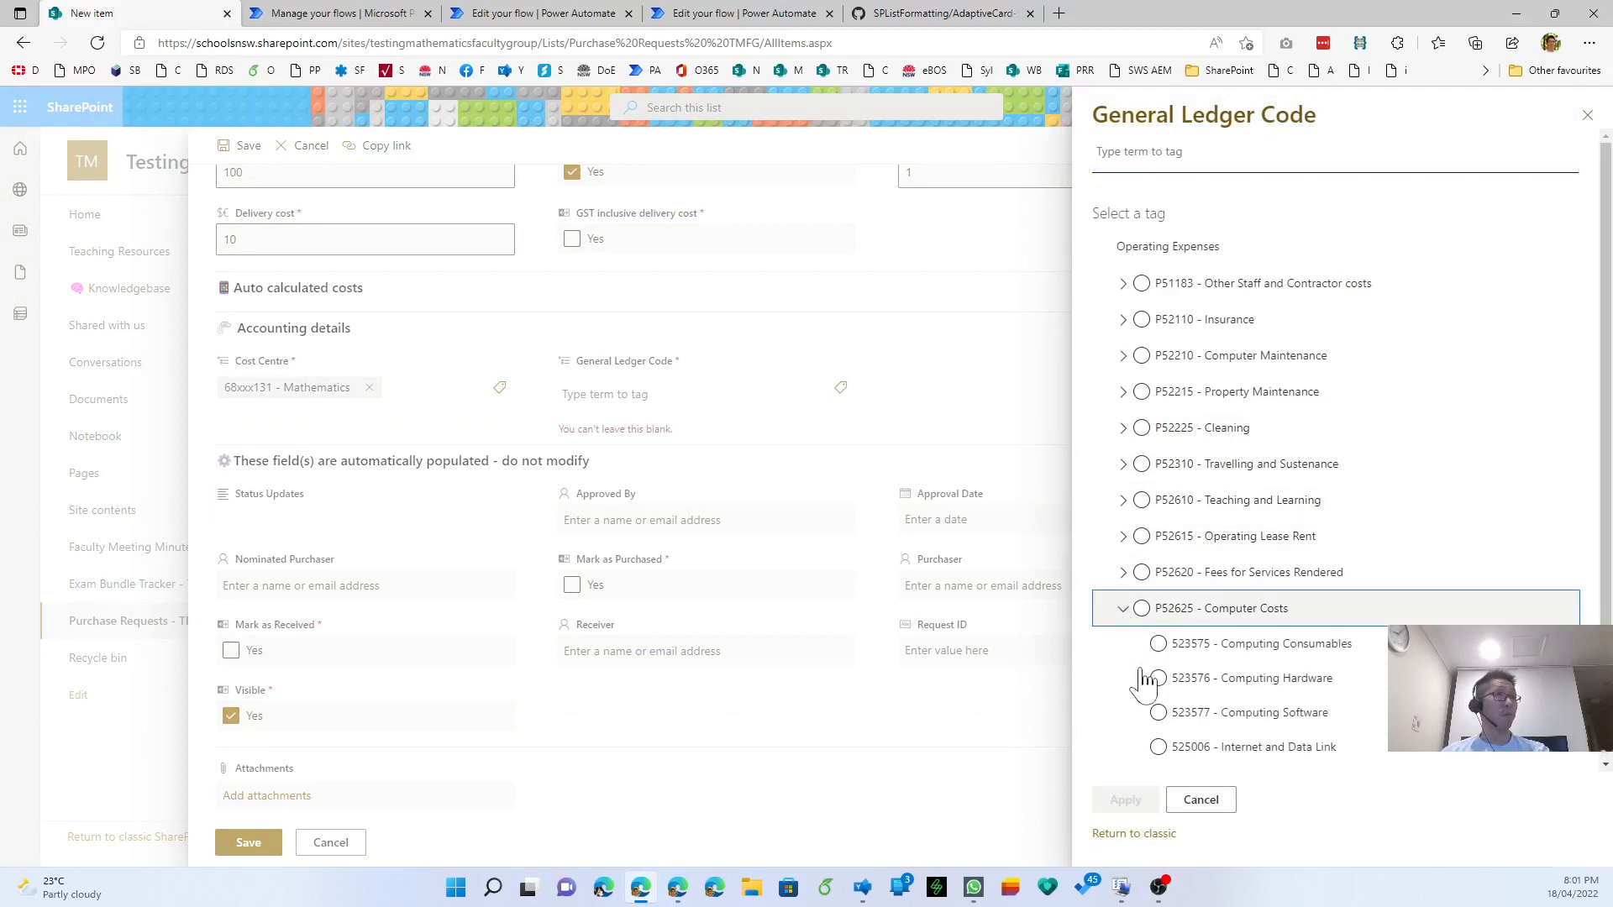
pyautogui.click(1156, 679)
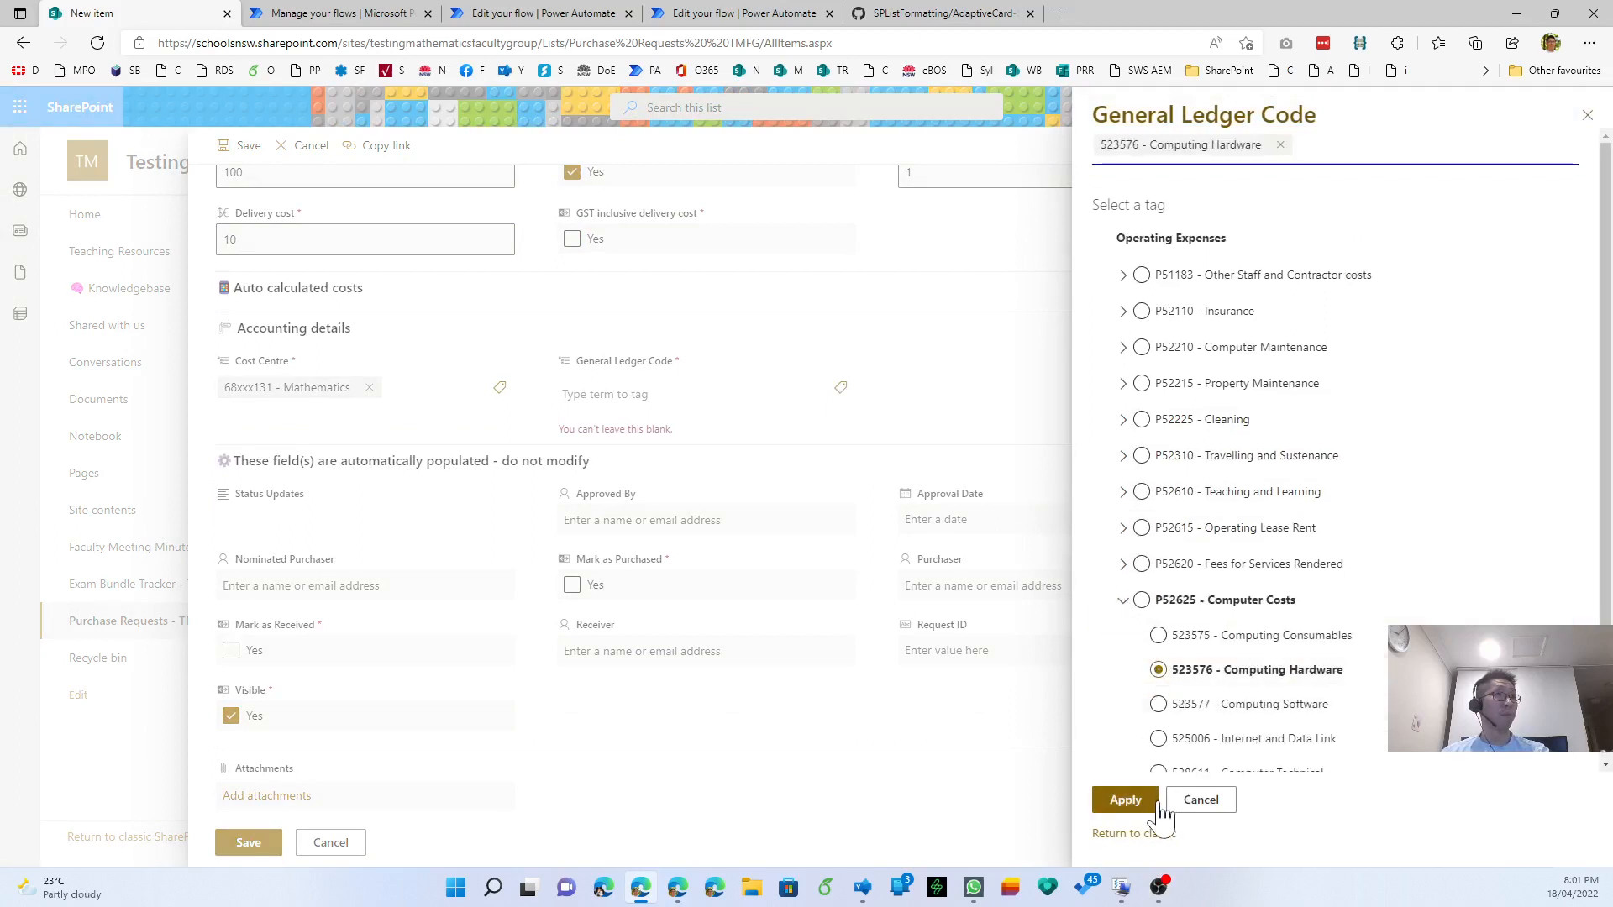
pyautogui.click(1127, 800)
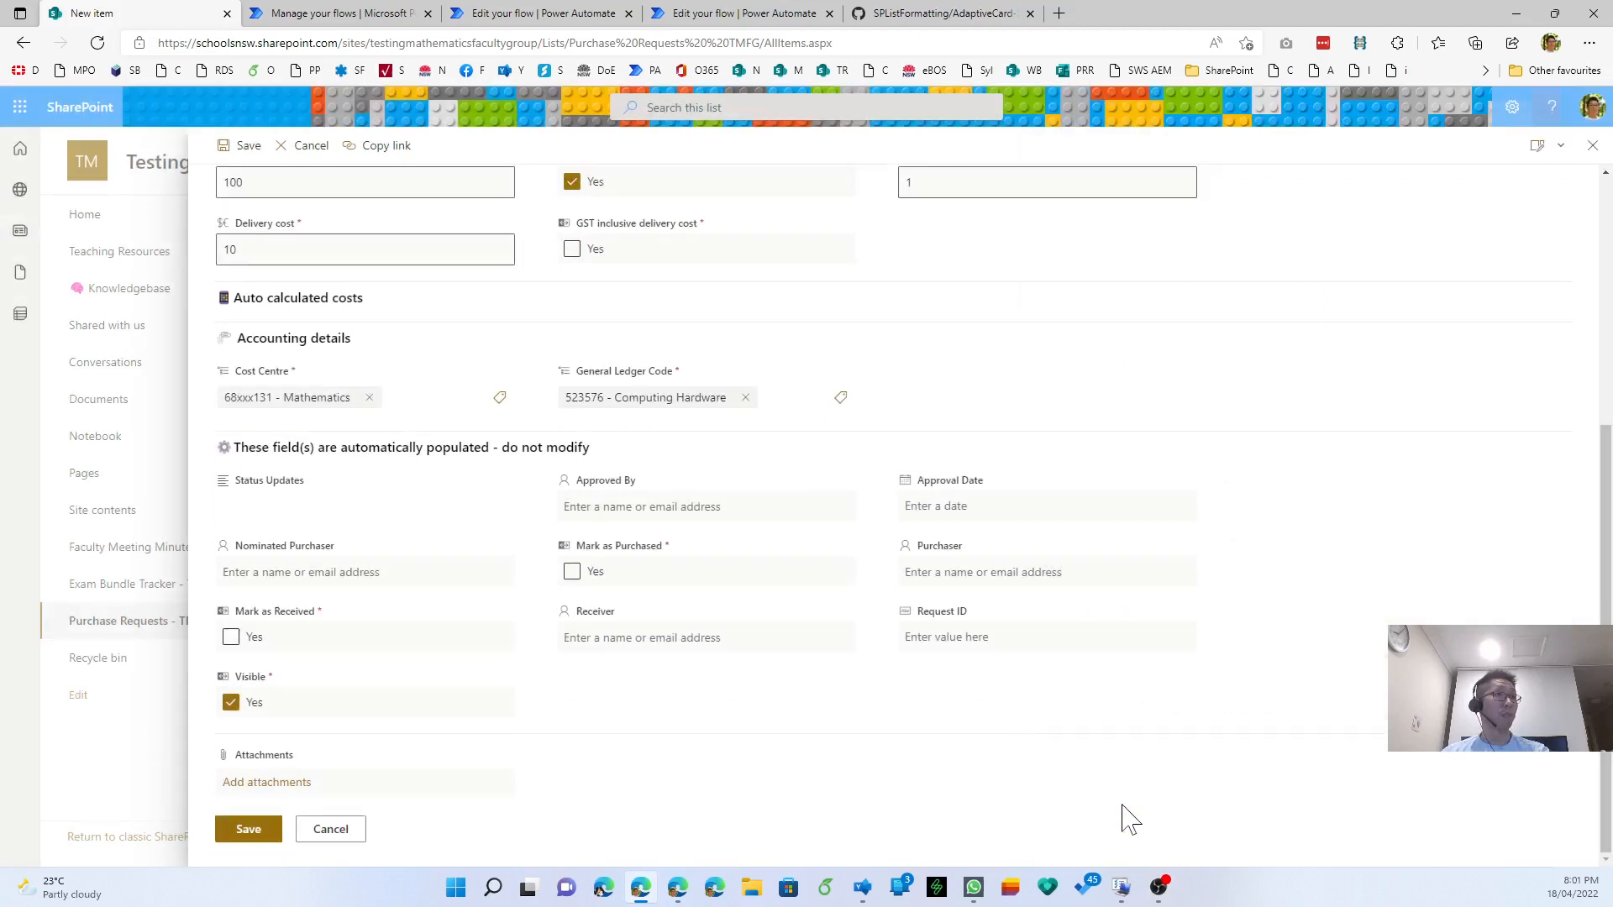
pyautogui.click(250, 834)
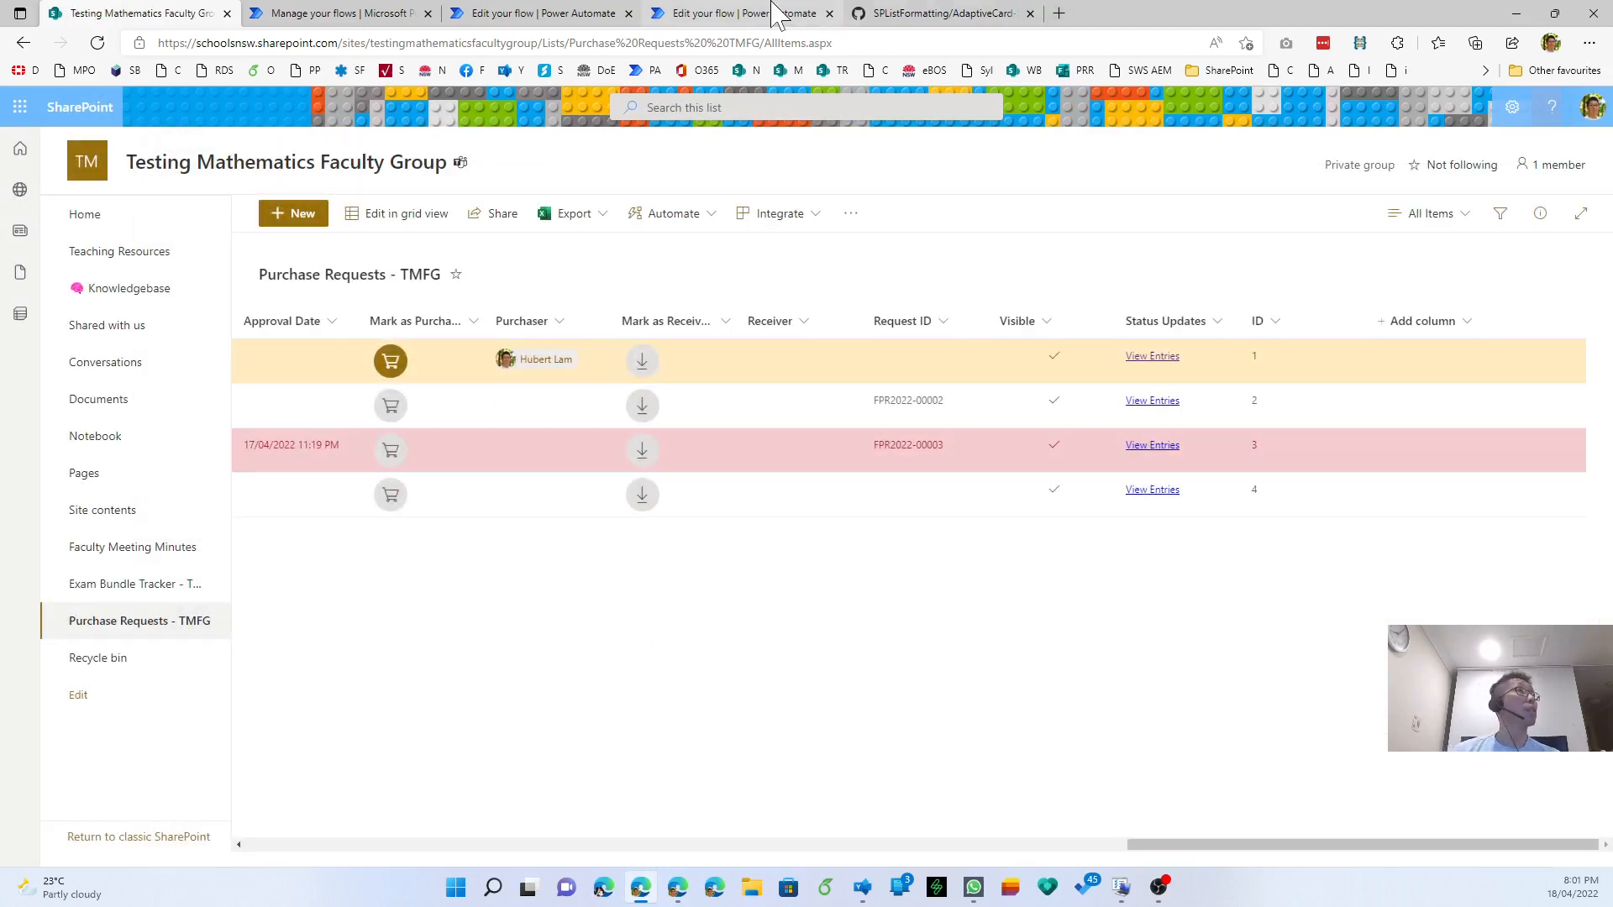
# - Return to the "[Finance - TMFG] New Purchase Request lodged" flow in Power Automate and close the other "[Finance]" flow's tab
pyautogui.click(588, 14)
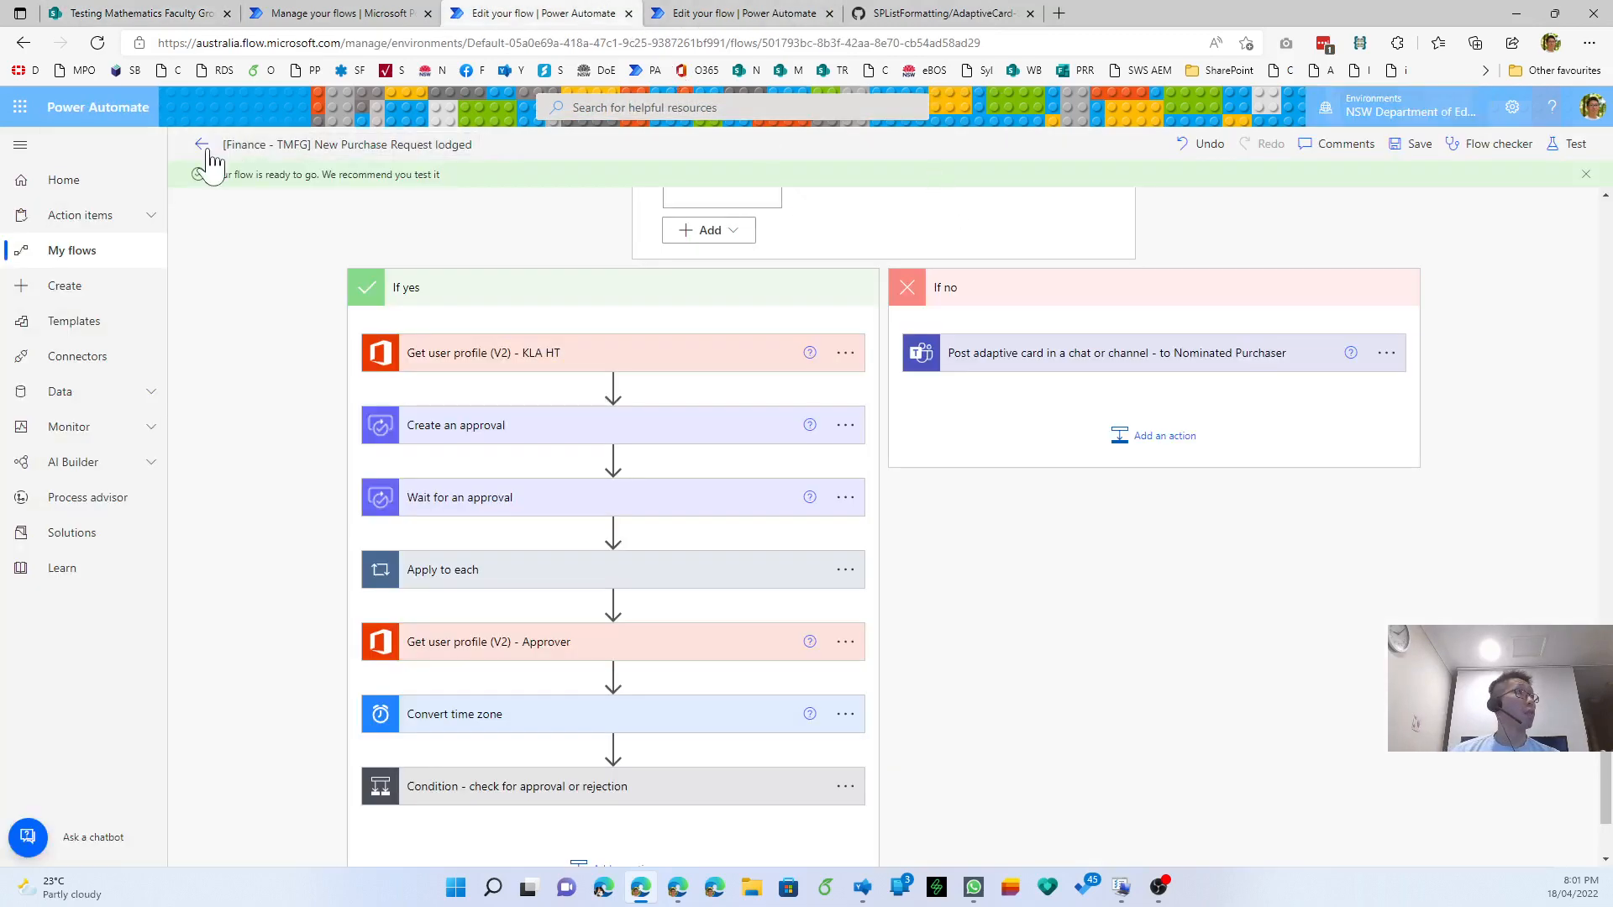
pyautogui.click(710, 15)
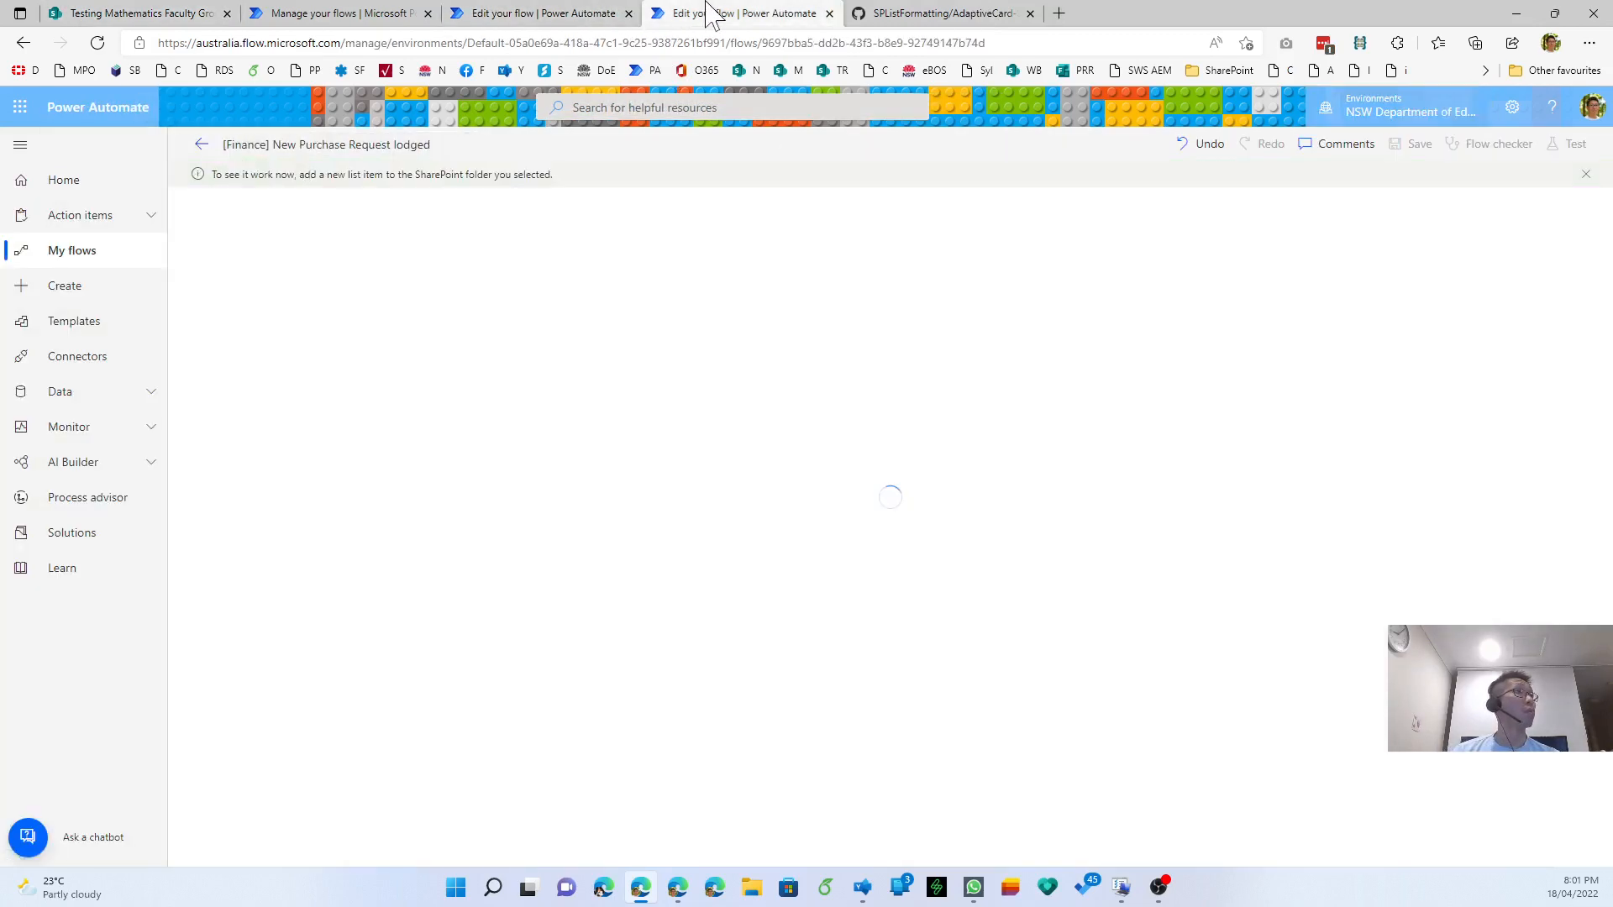
pyautogui.click(576, 14)
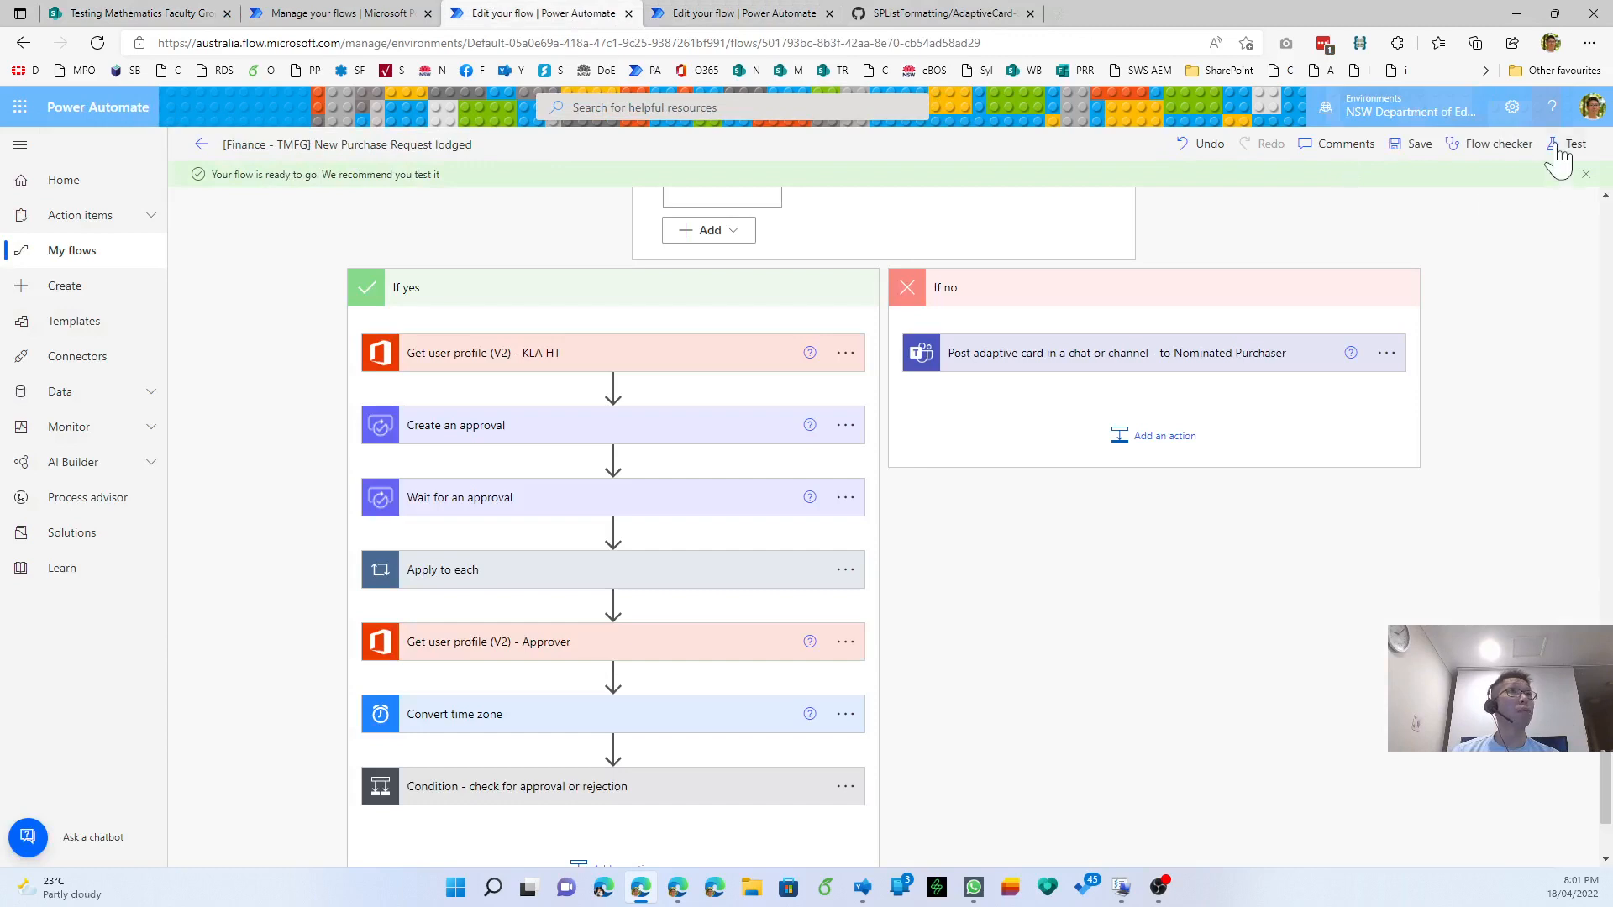
pyautogui.click(1559, 146)
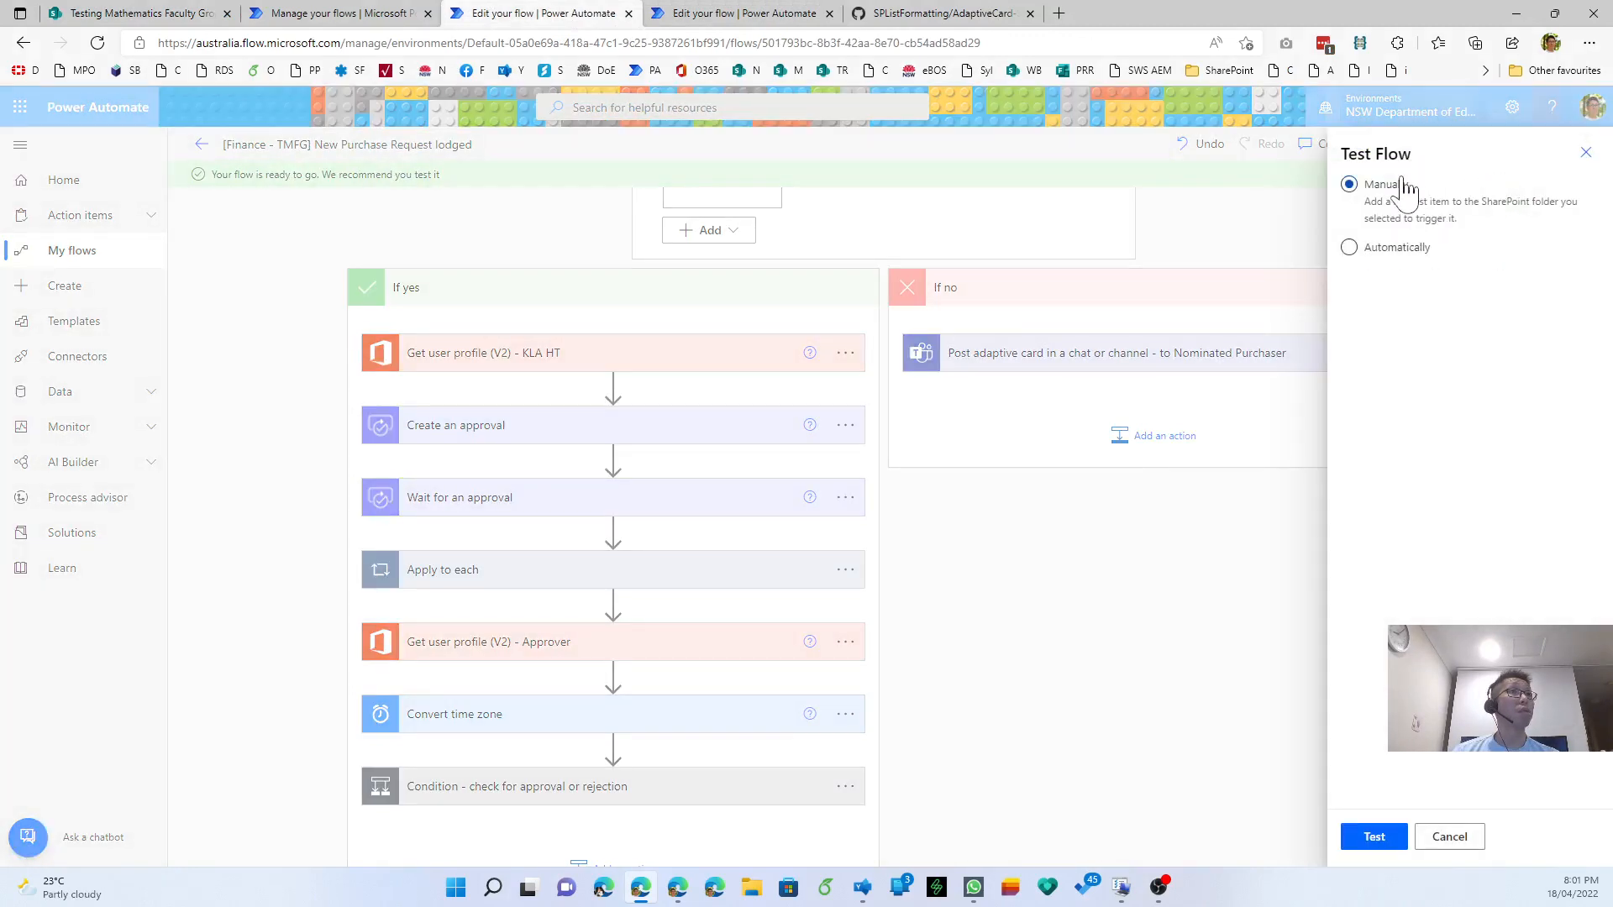
pyautogui.middleClick(765, 15)
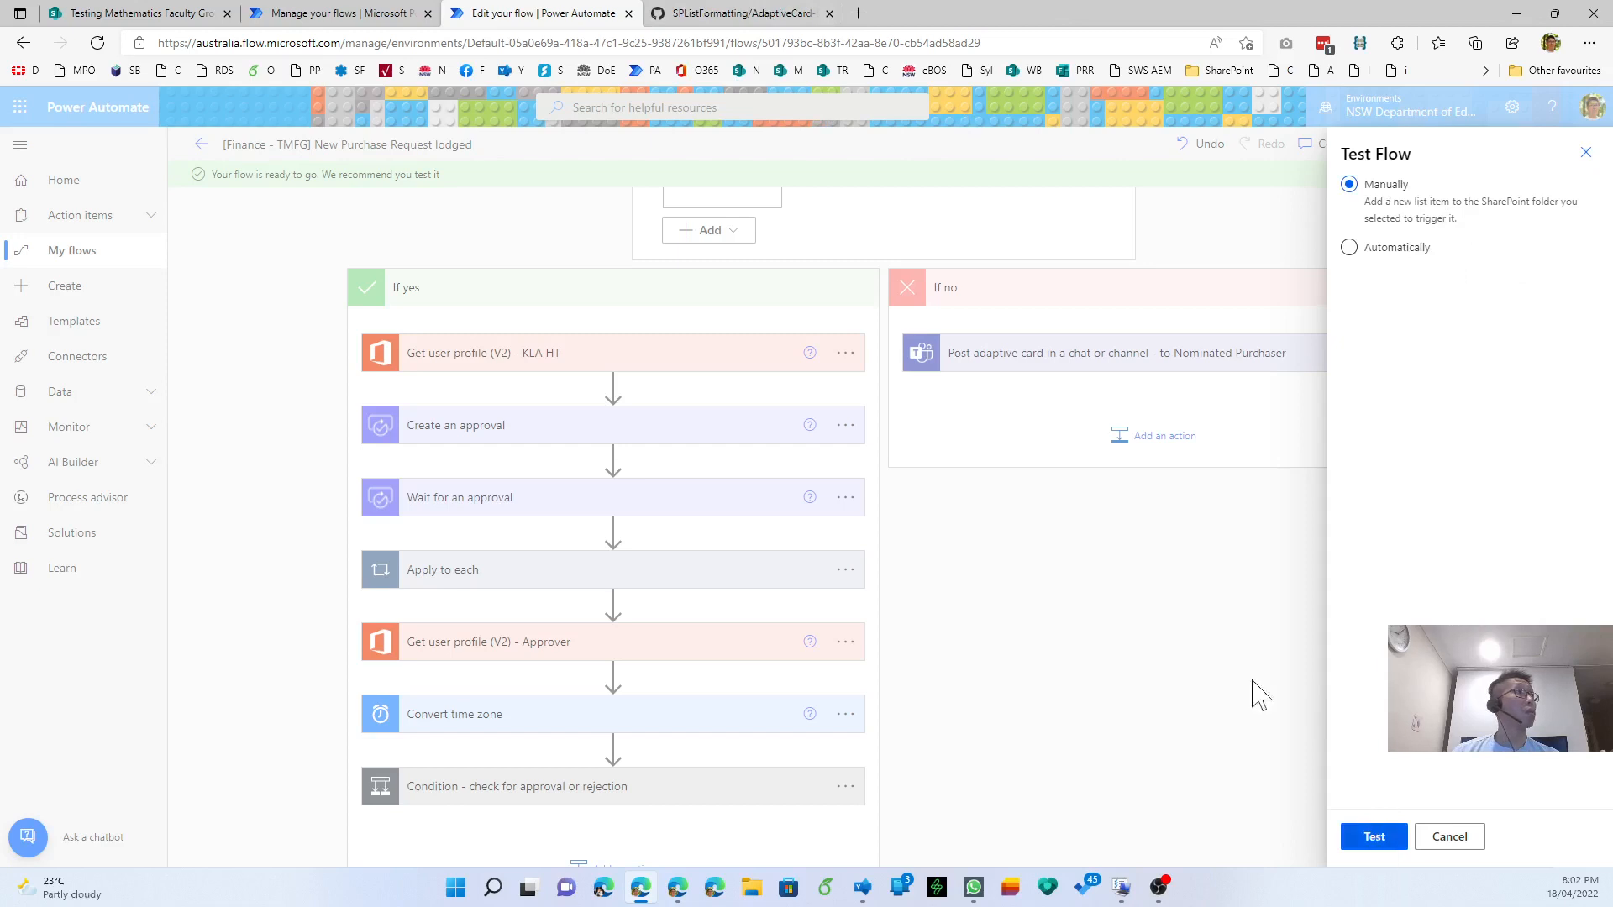
# - Open the latest run from the TMFG flow's run history and examine the nominated purchaser's adaptive card action in the If no branch
pyautogui.click(197, 146)
pyautogui.click(195, 145)
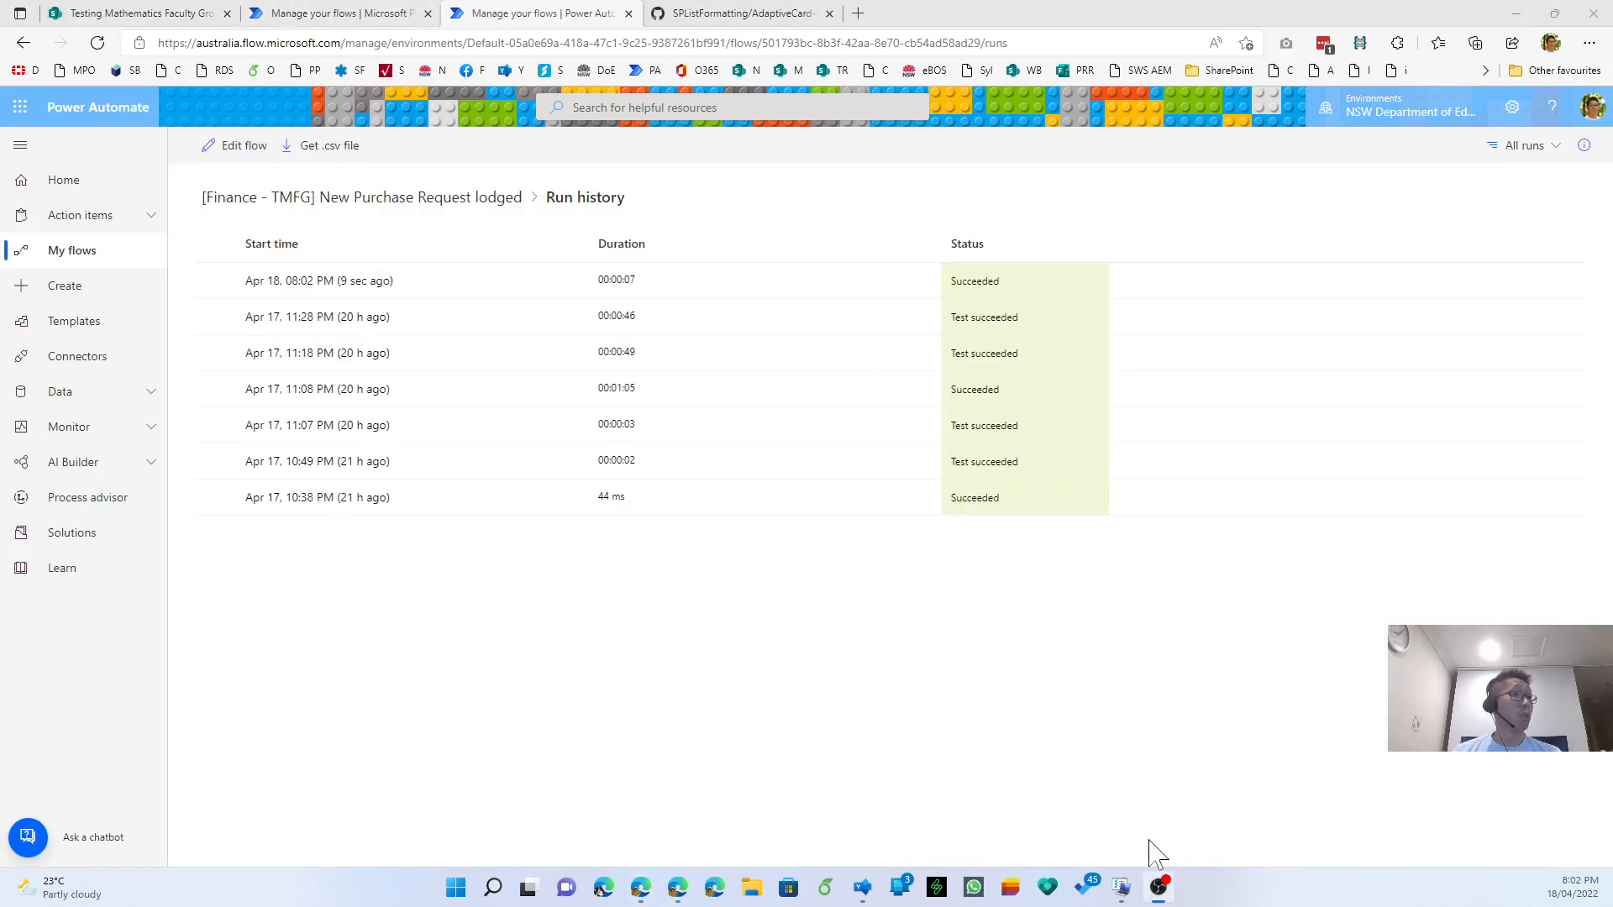
pyautogui.click(341, 283)
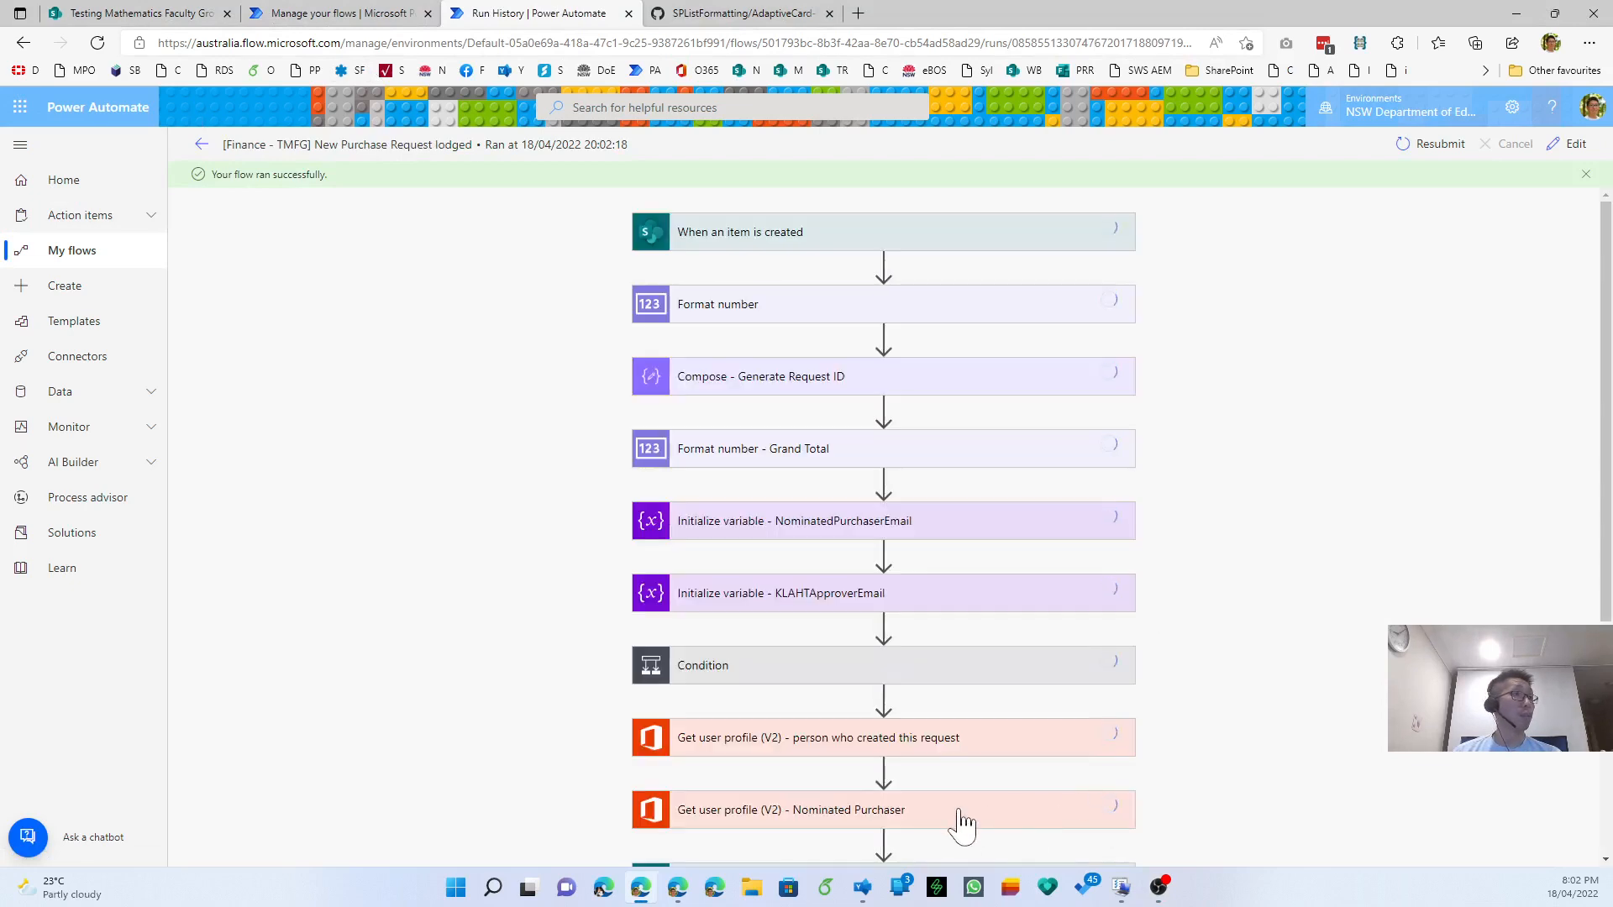
pyautogui.scroll(-5, 1224, 569)
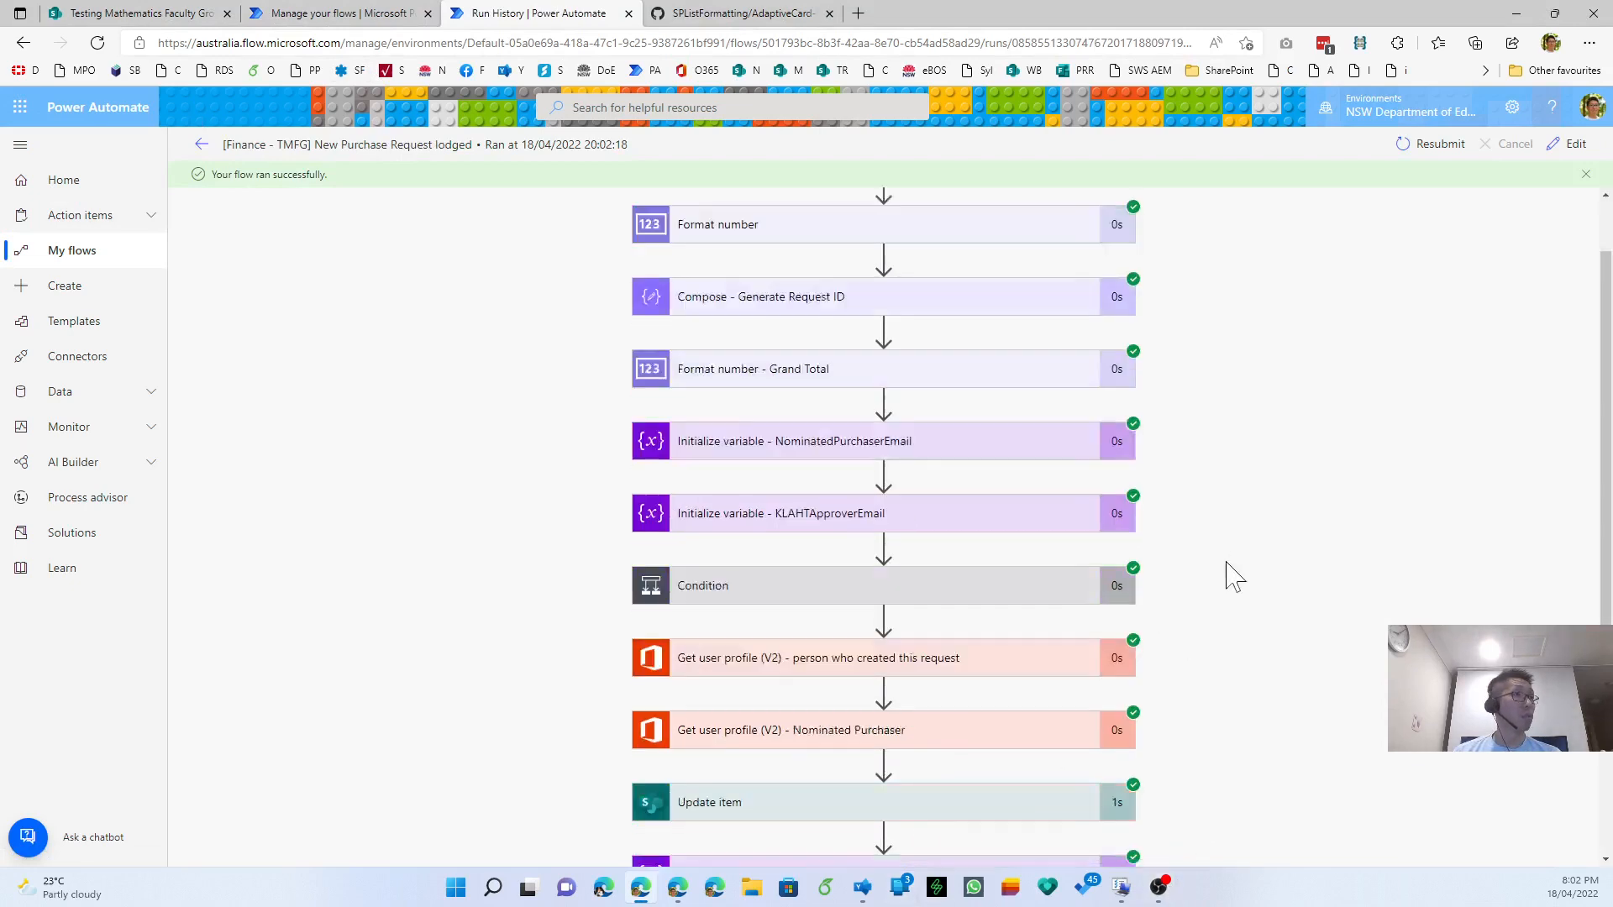
pyautogui.click(975, 827)
pyautogui.scroll(-10, 979, 739)
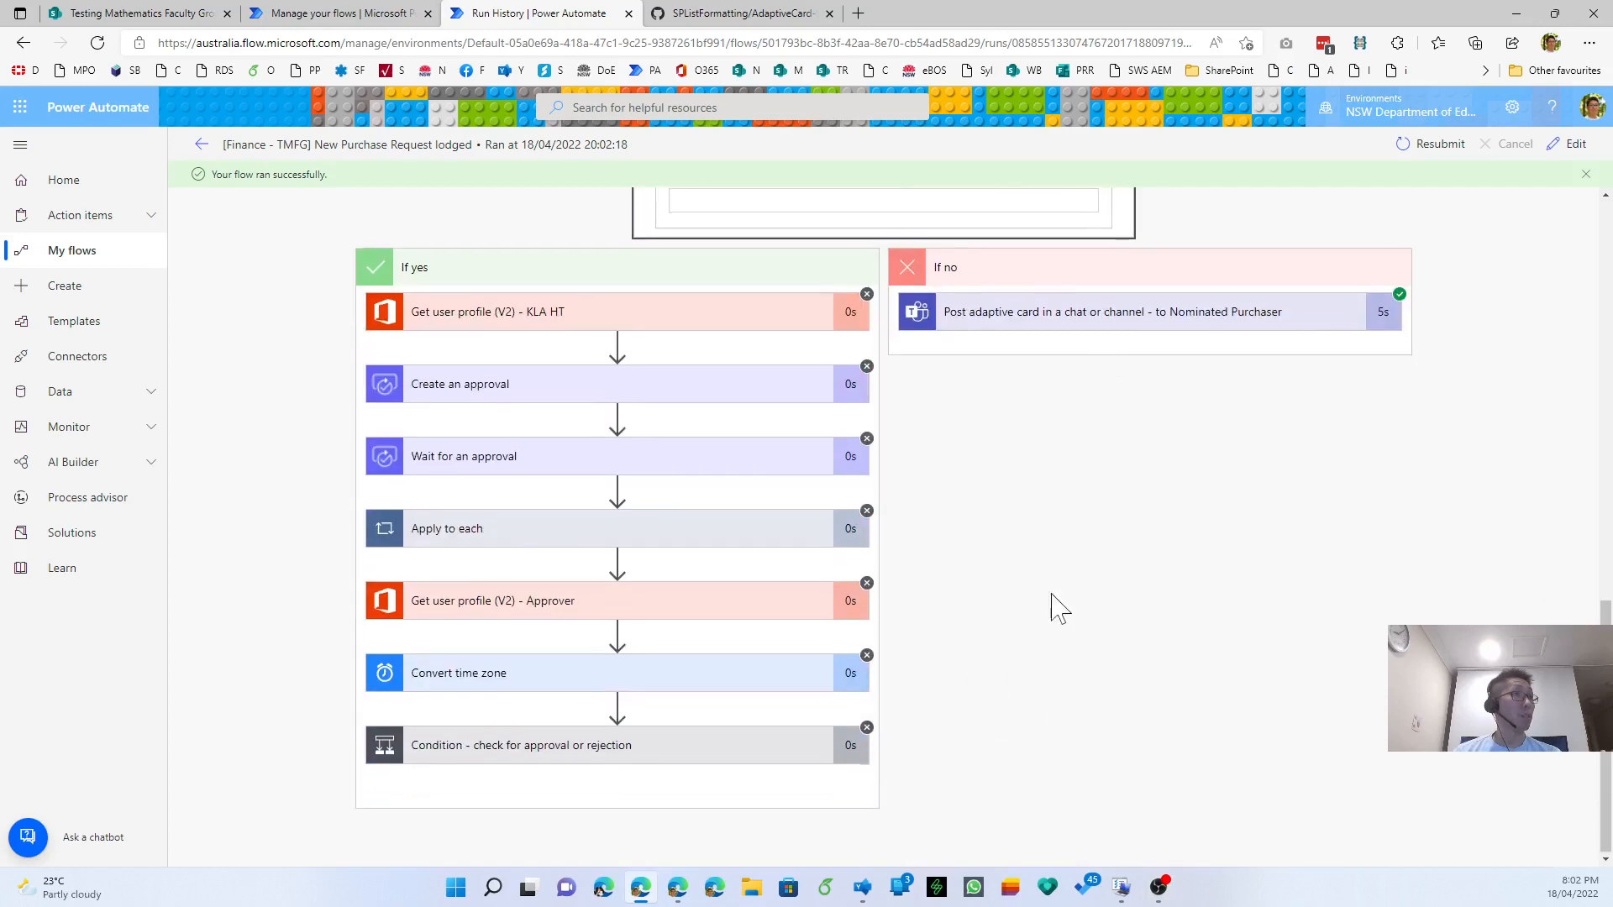
pyautogui.click(1174, 317)
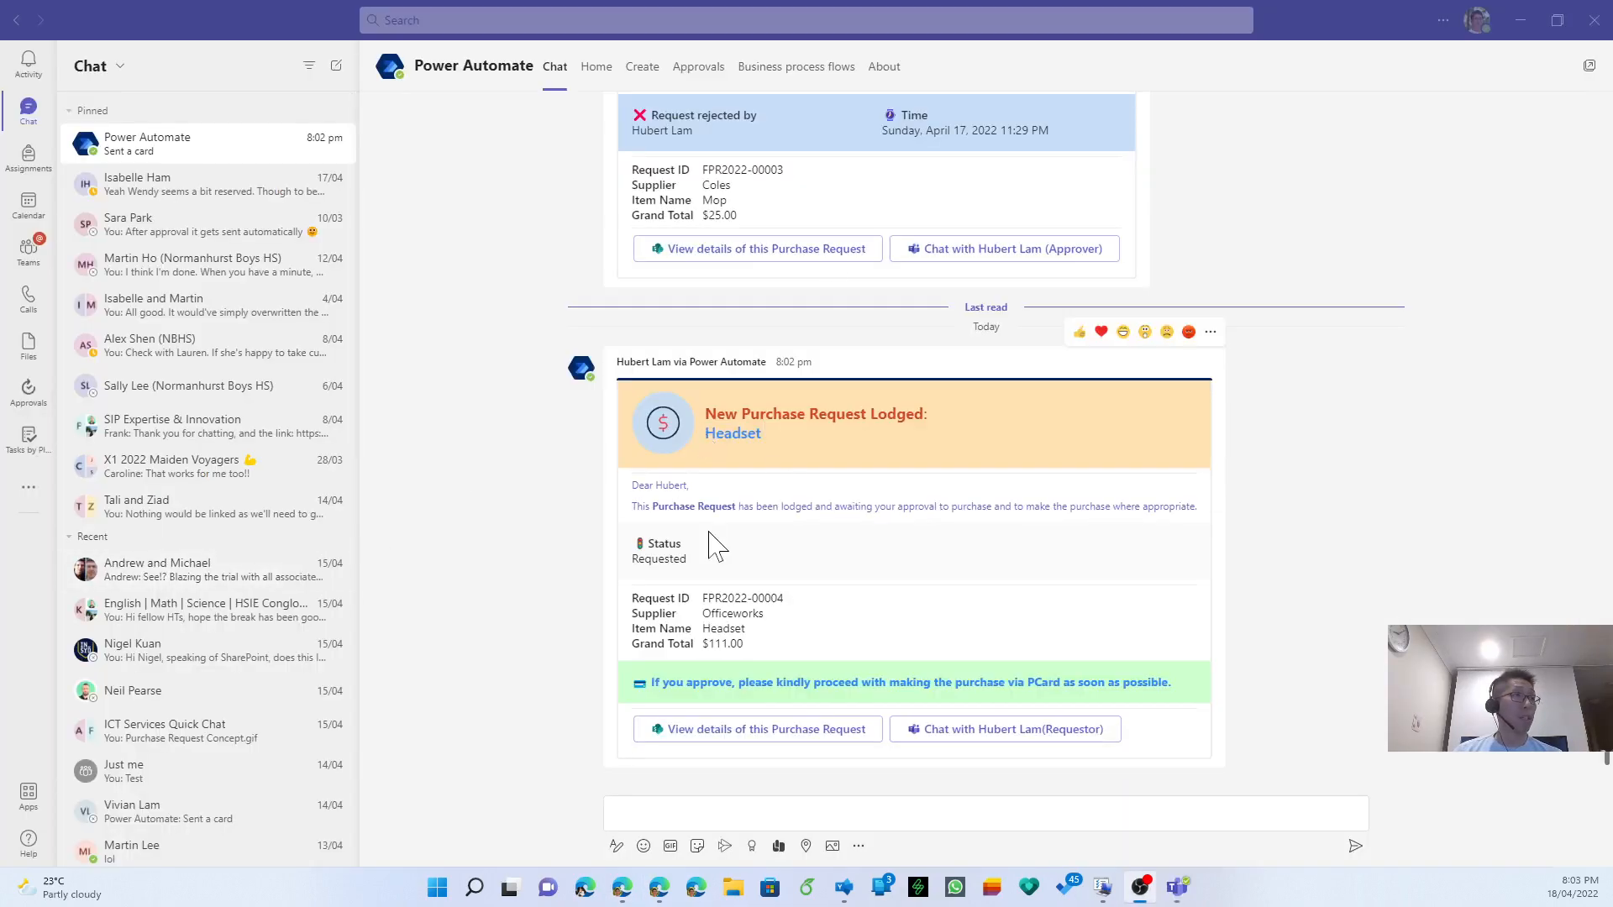
# - Examine the Headset purchase request card in the Power Automate chat in Teams, including its status, PCard instruction and action buttons
pyautogui.moveTo(689, 561)
pyautogui.mouseDown()
pyautogui.moveTo(646, 544)
pyautogui.moveTo(694, 558)
pyautogui.moveTo(646, 543)
pyautogui.moveTo(681, 546)
pyautogui.moveTo(694, 569)
pyautogui.mouseUp()
pyautogui.click(646, 545)
pyautogui.click(694, 558)
pyautogui.click(694, 569)
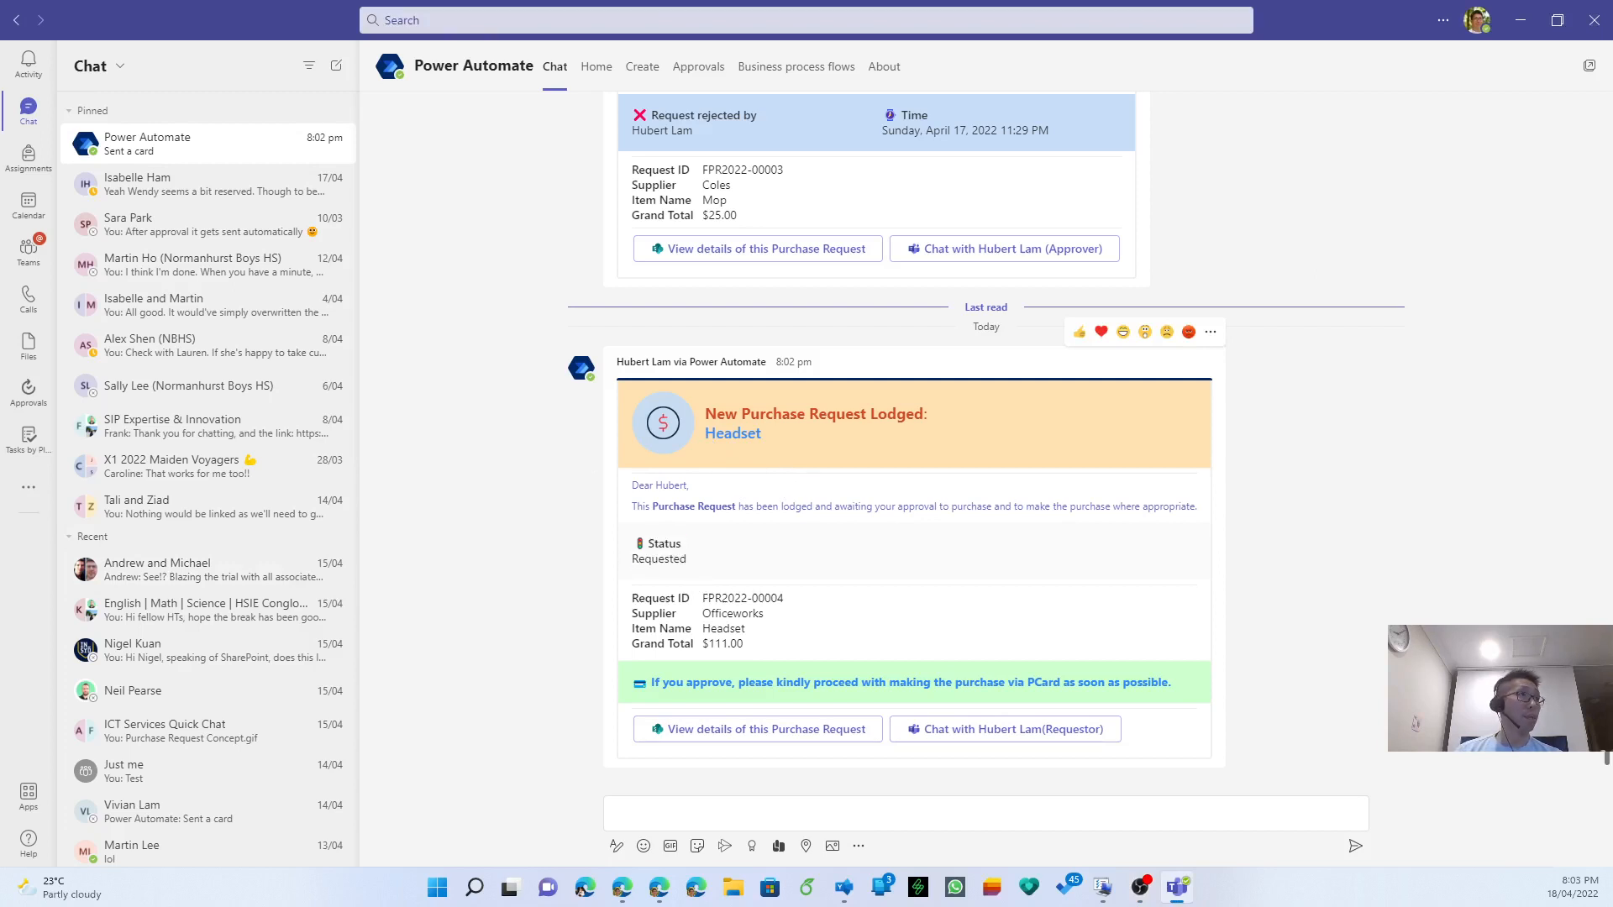
pyautogui.moveTo(744, 646)
pyautogui.mouseDown()
pyautogui.moveTo(632, 601)
pyautogui.moveTo(744, 650)
pyautogui.mouseUp()
pyautogui.click(742, 660)
pyautogui.click(771, 743)
pyautogui.click(1056, 744)
pyautogui.click(1057, 745)
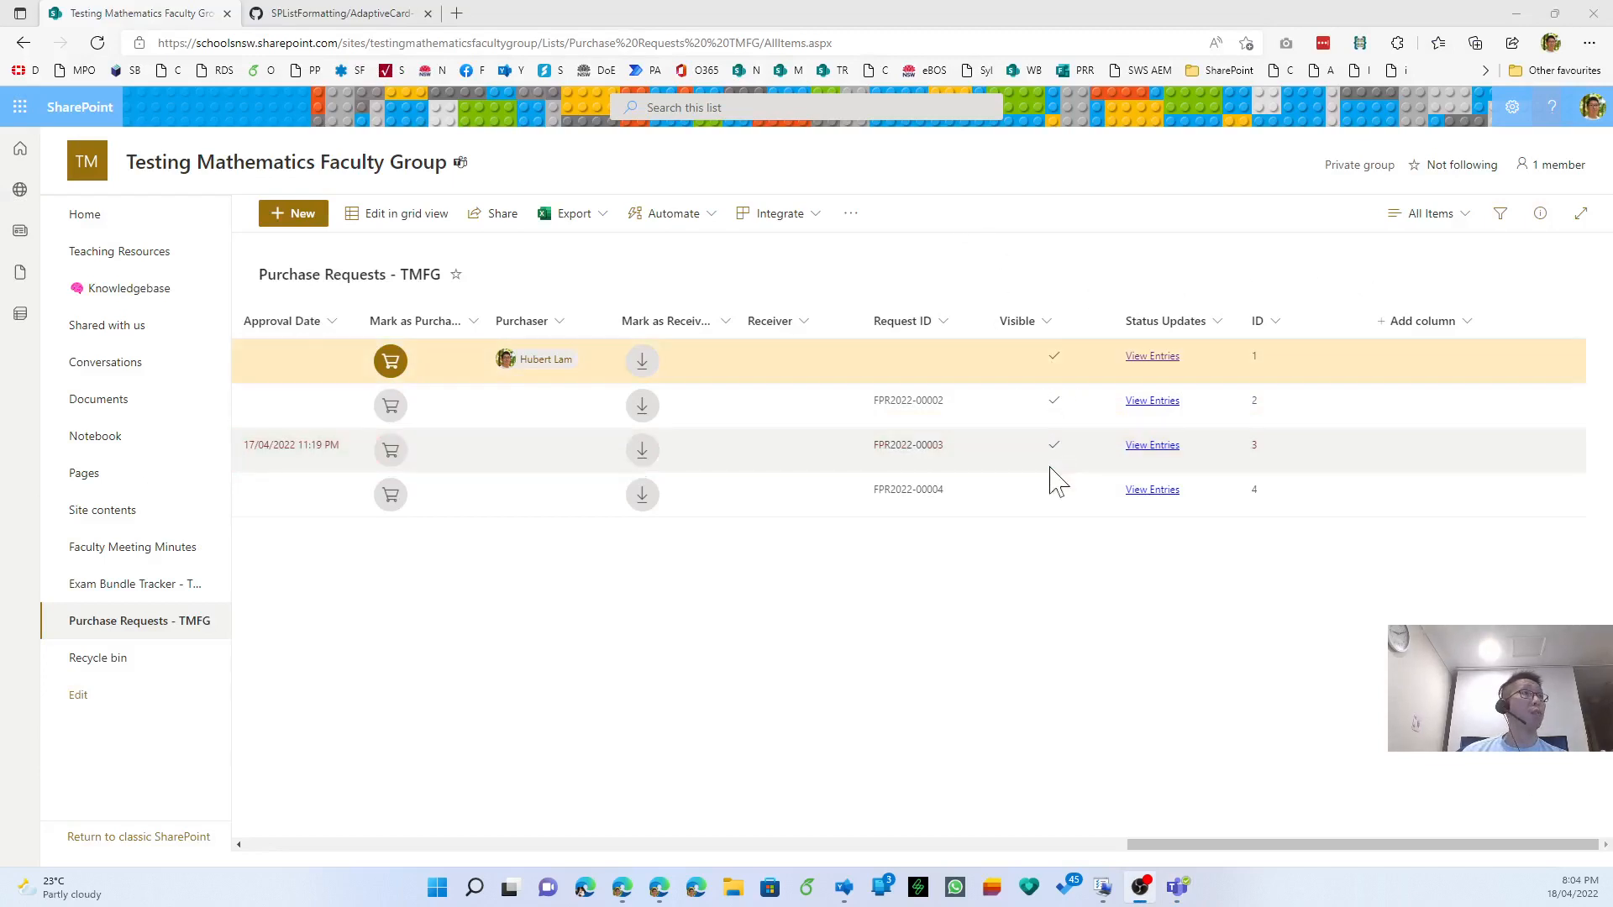
# - Switch to the Purchase Requests - TMFG list in SharePoint and open the Visible column's formatting in advanced JSON mode
pyautogui.click(1045, 330)
pyautogui.moveTo(1065, 477)
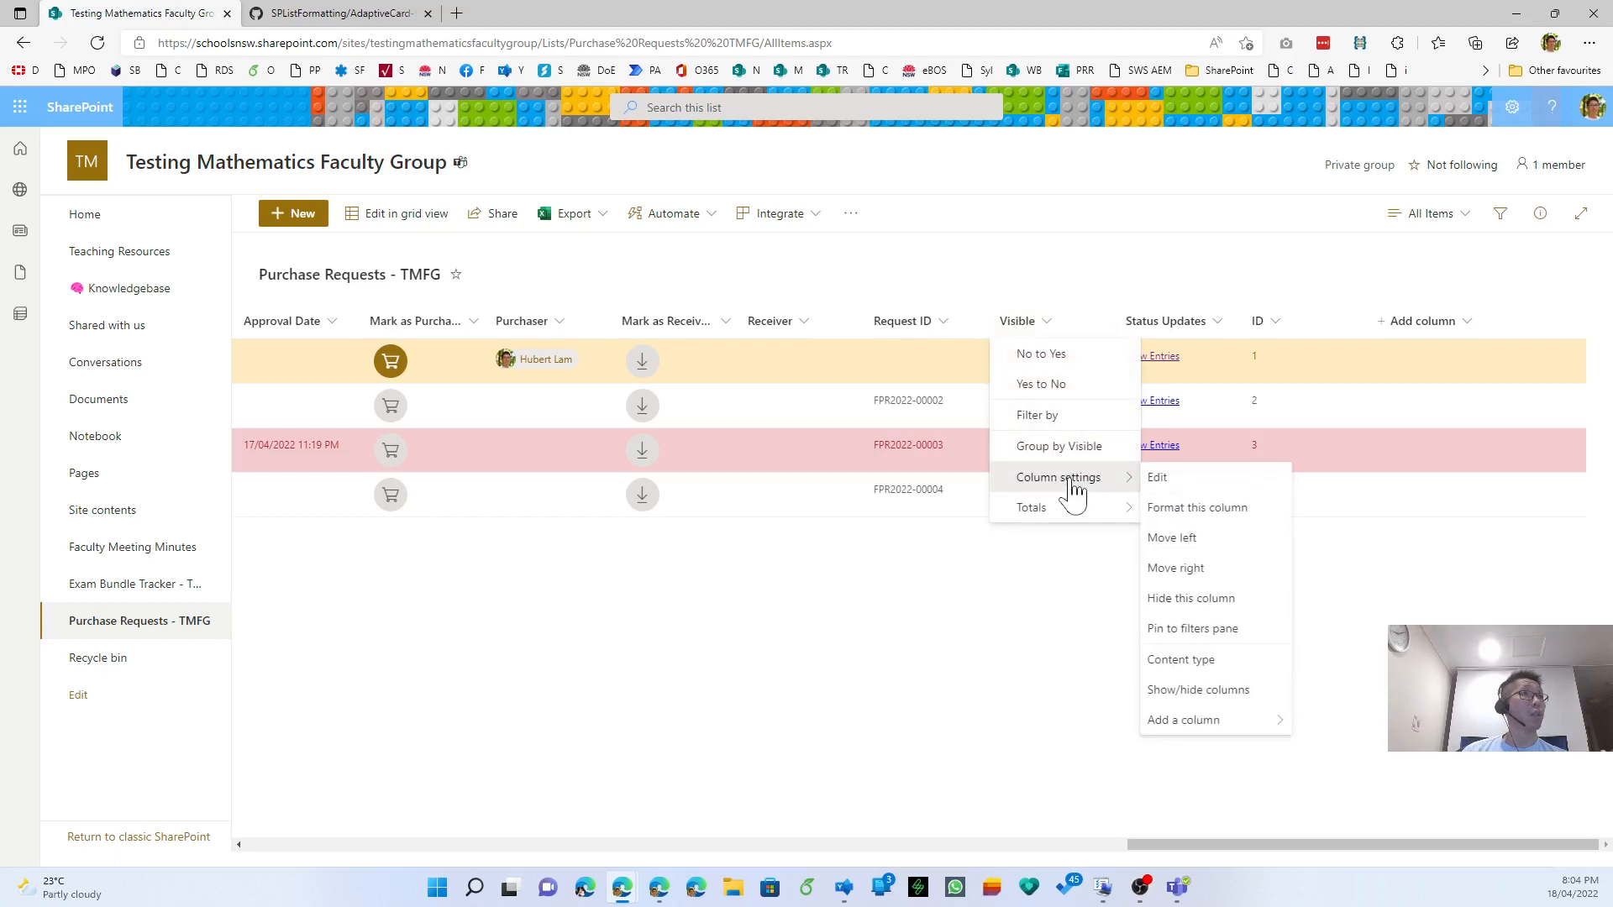
pyautogui.click(1198, 507)
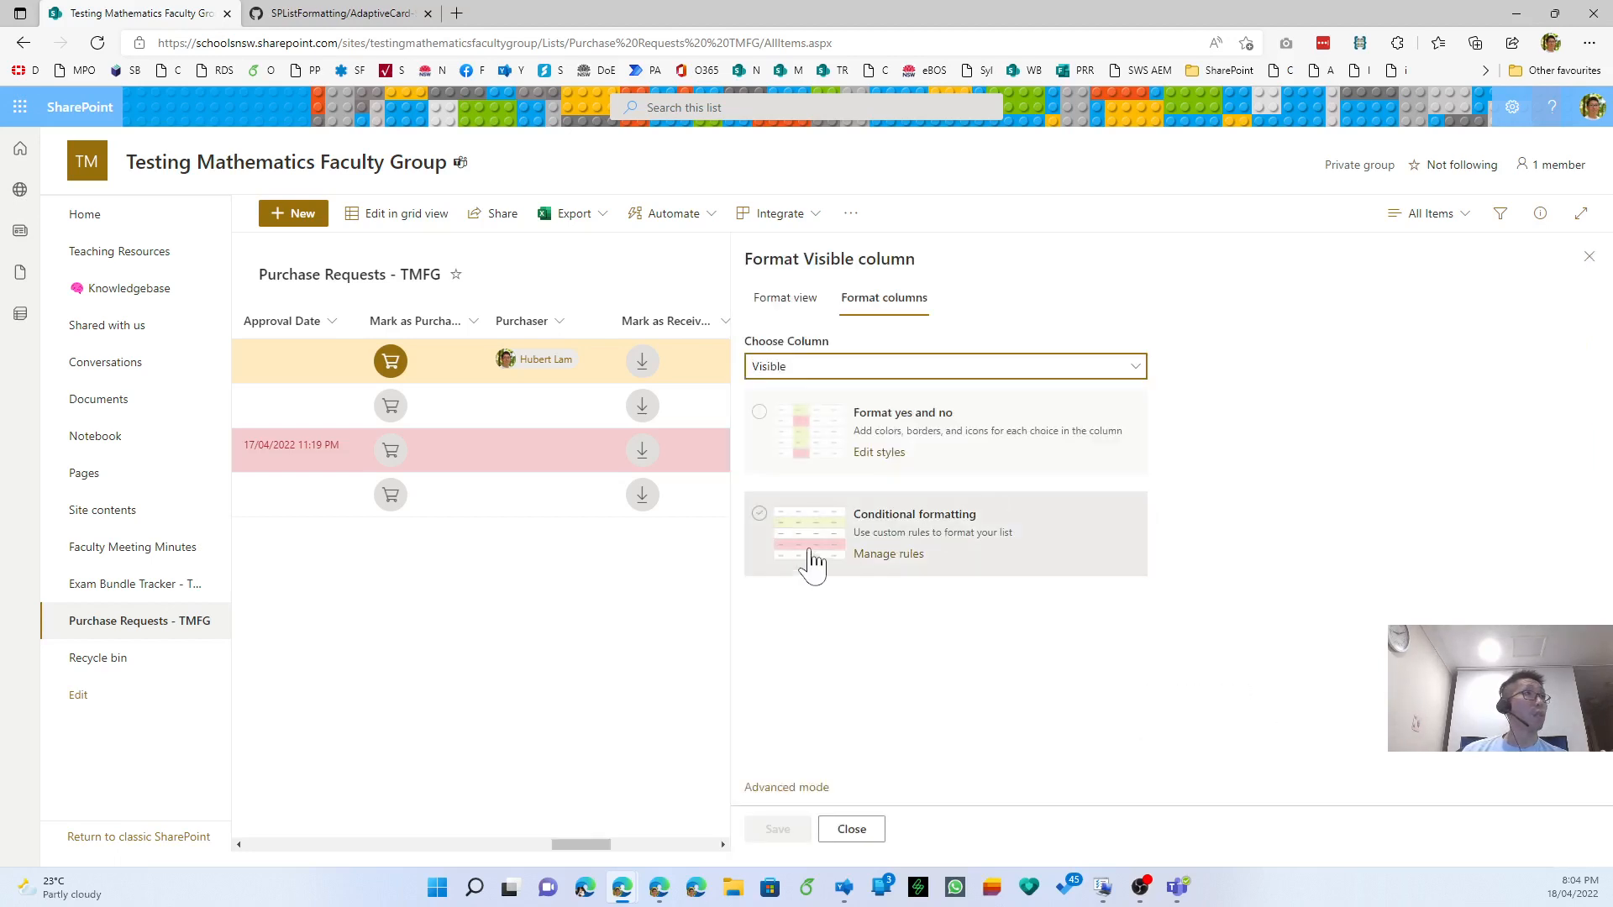
pyautogui.click(787, 788)
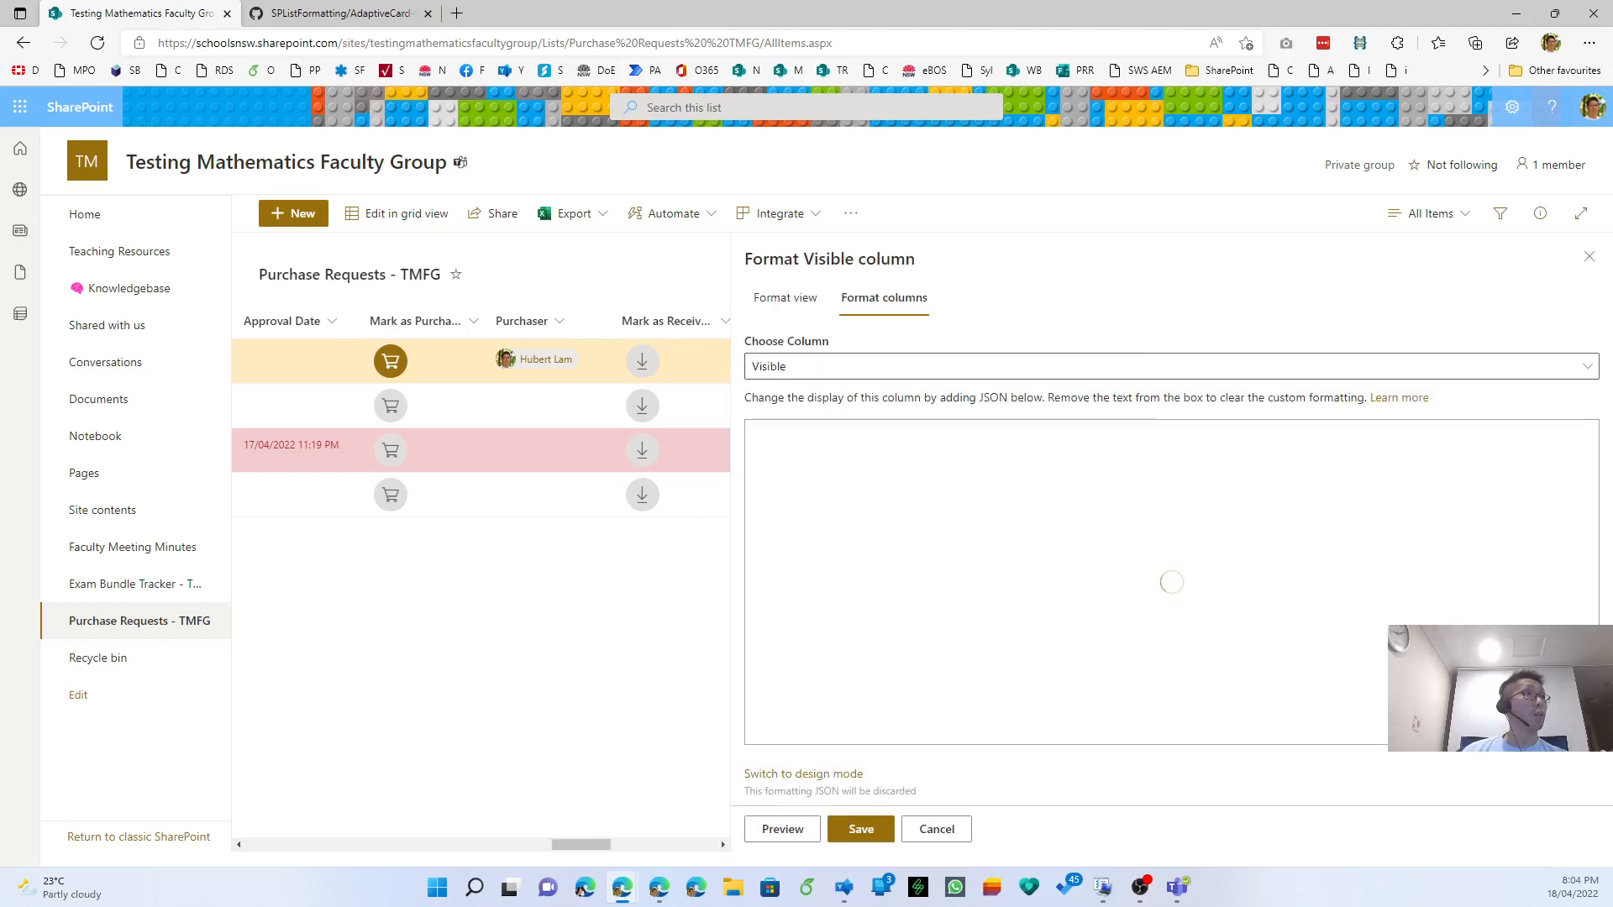
# - Copy the contents of Visible.json from the PurchaseReq folder of the SPListFormatting repository on GitHub
pyautogui.click(361, 13)
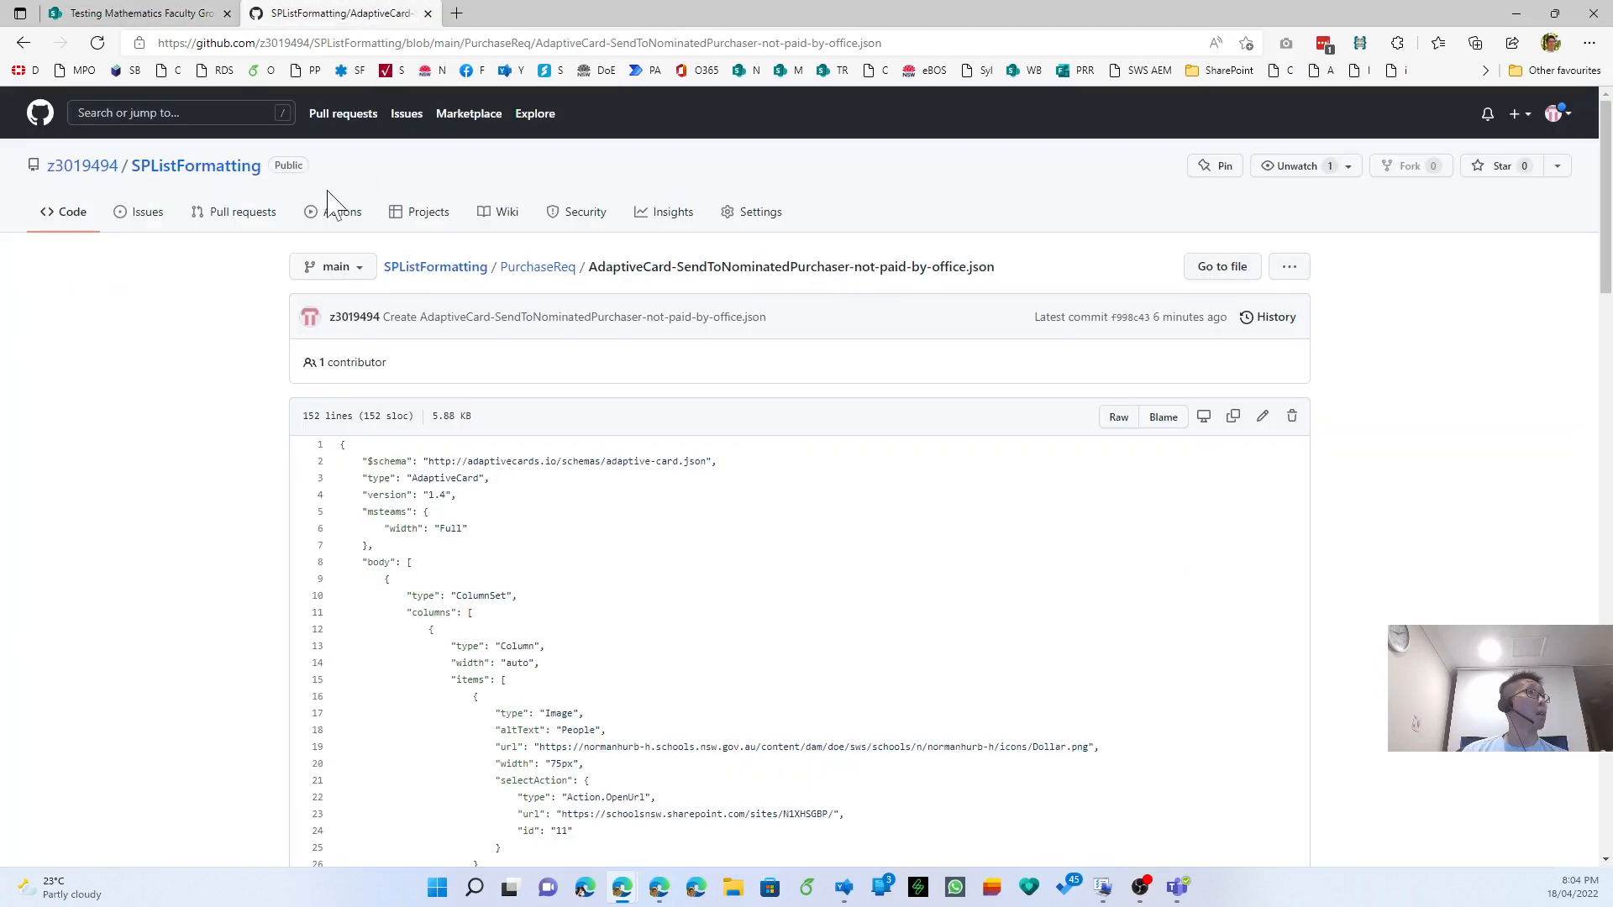
pyautogui.click(537, 267)
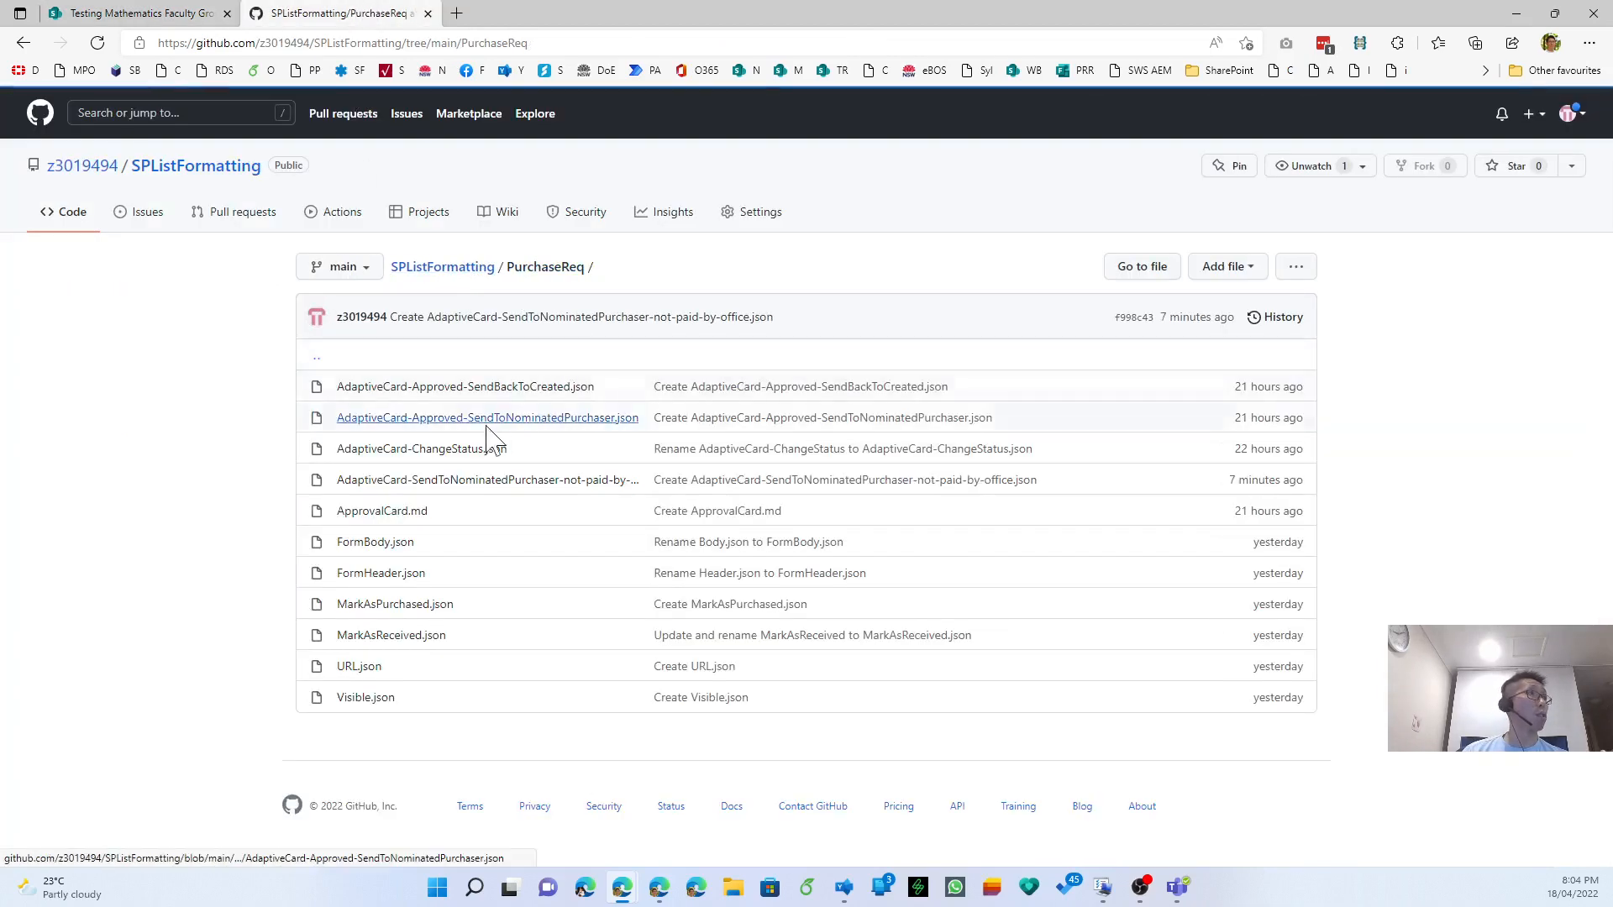
pyautogui.click(368, 697)
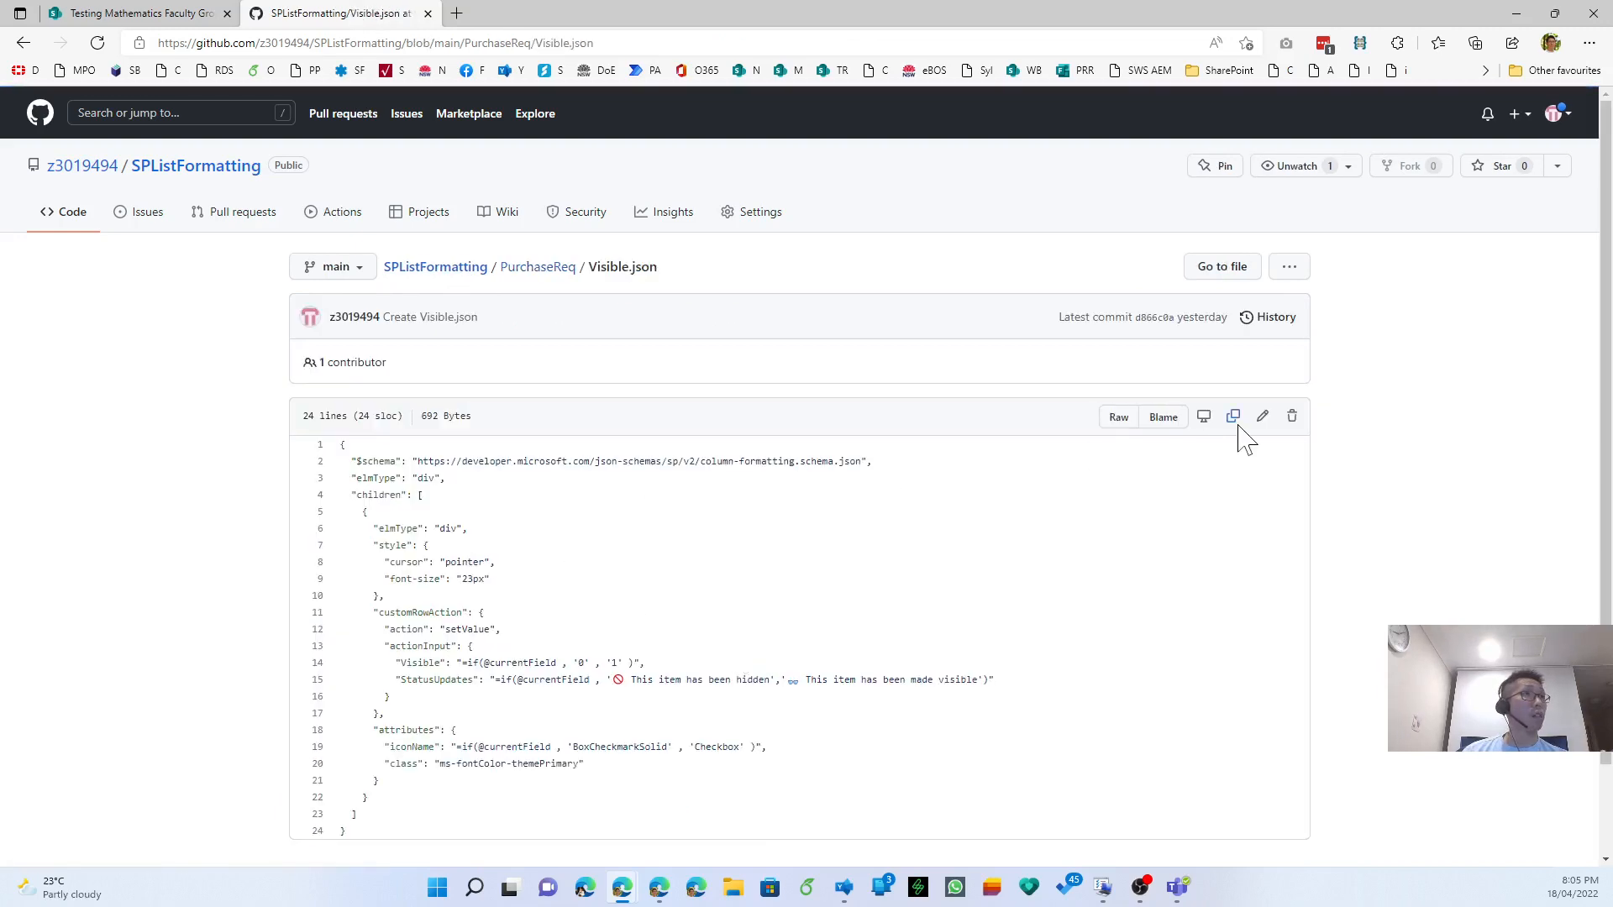
pyautogui.click(1234, 420)
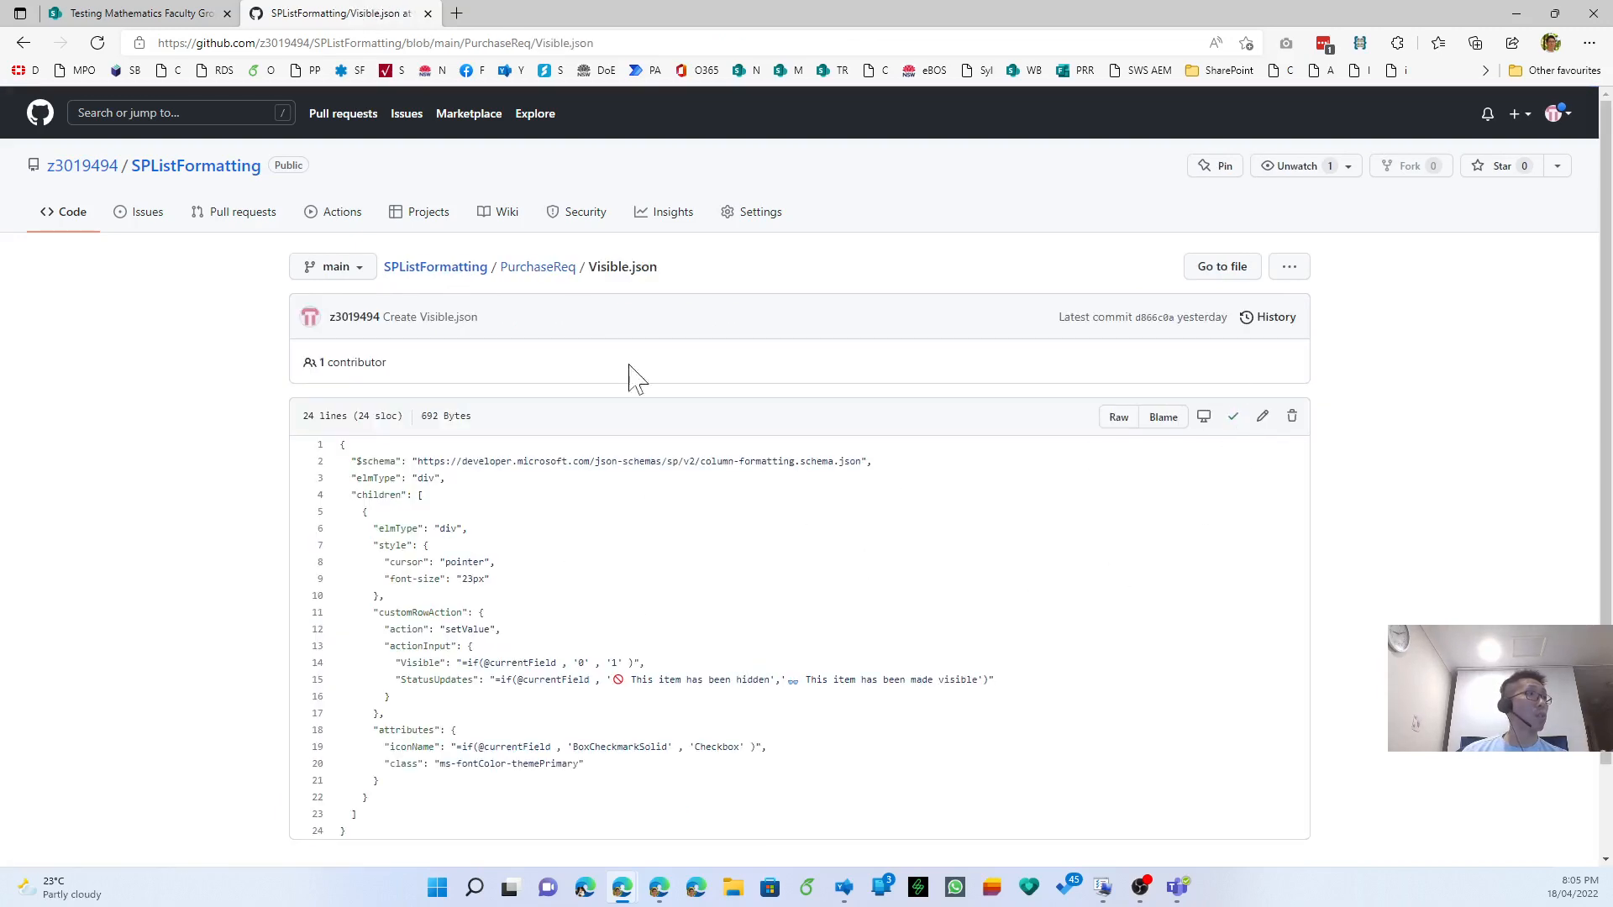
# - Replace the Visible column's formatting code with the copied JSON, save it, and try the Visible checkbox on the Headset request
pyautogui.click(139, 12)
pyautogui.hotkey('ctrl', 'a')
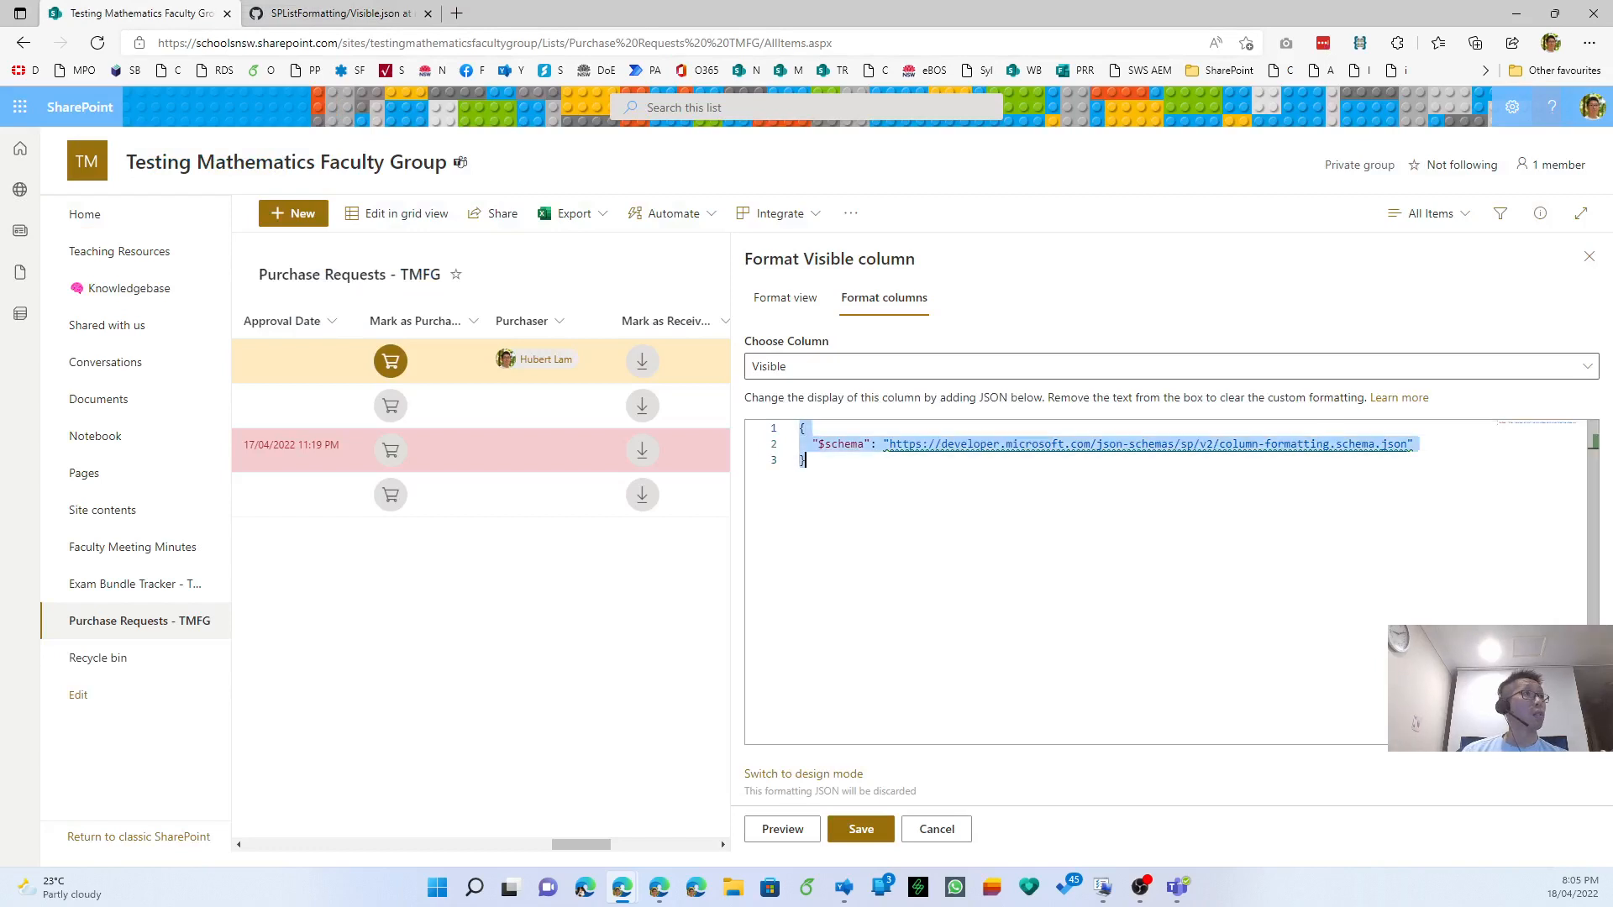
pyautogui.hotkey('ctrl', 'v')
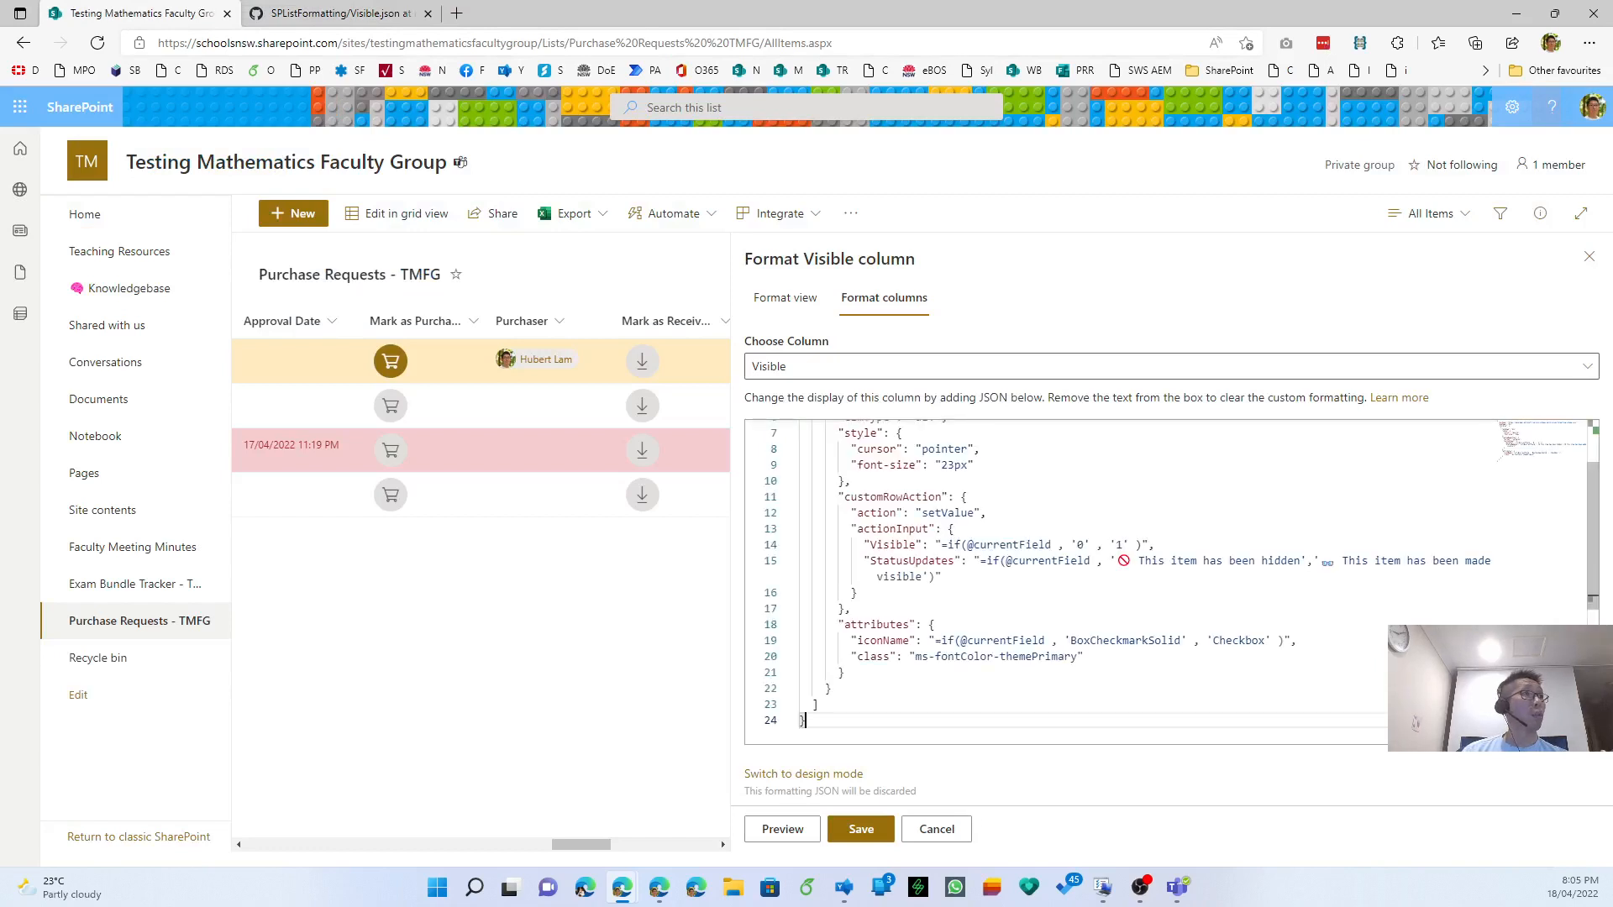
pyautogui.click(859, 830)
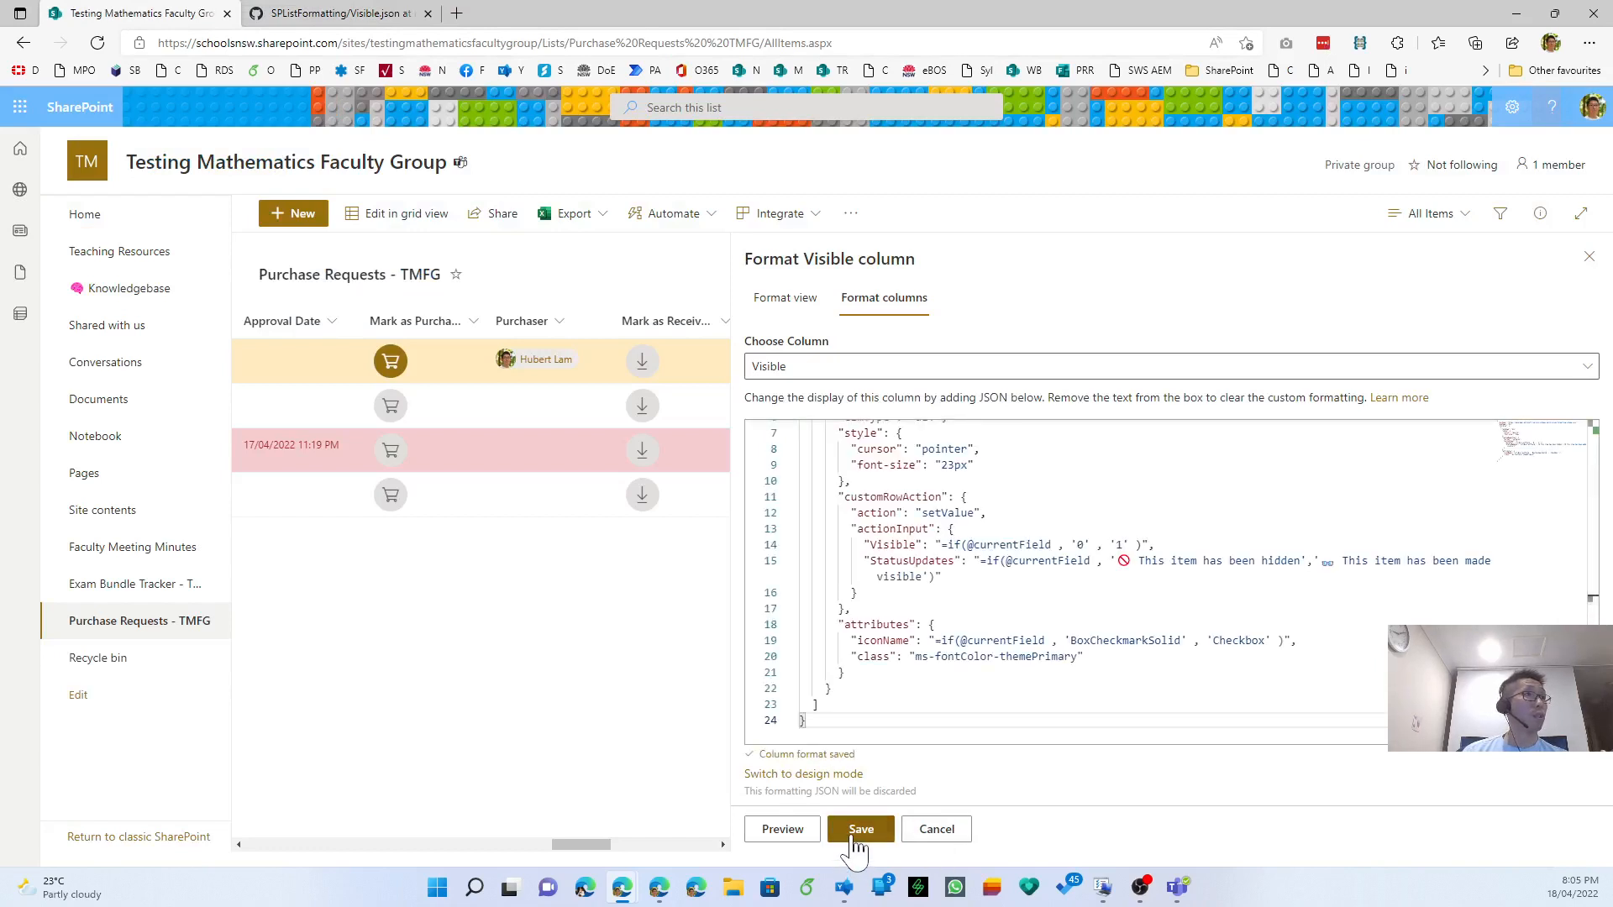
pyautogui.click(1589, 256)
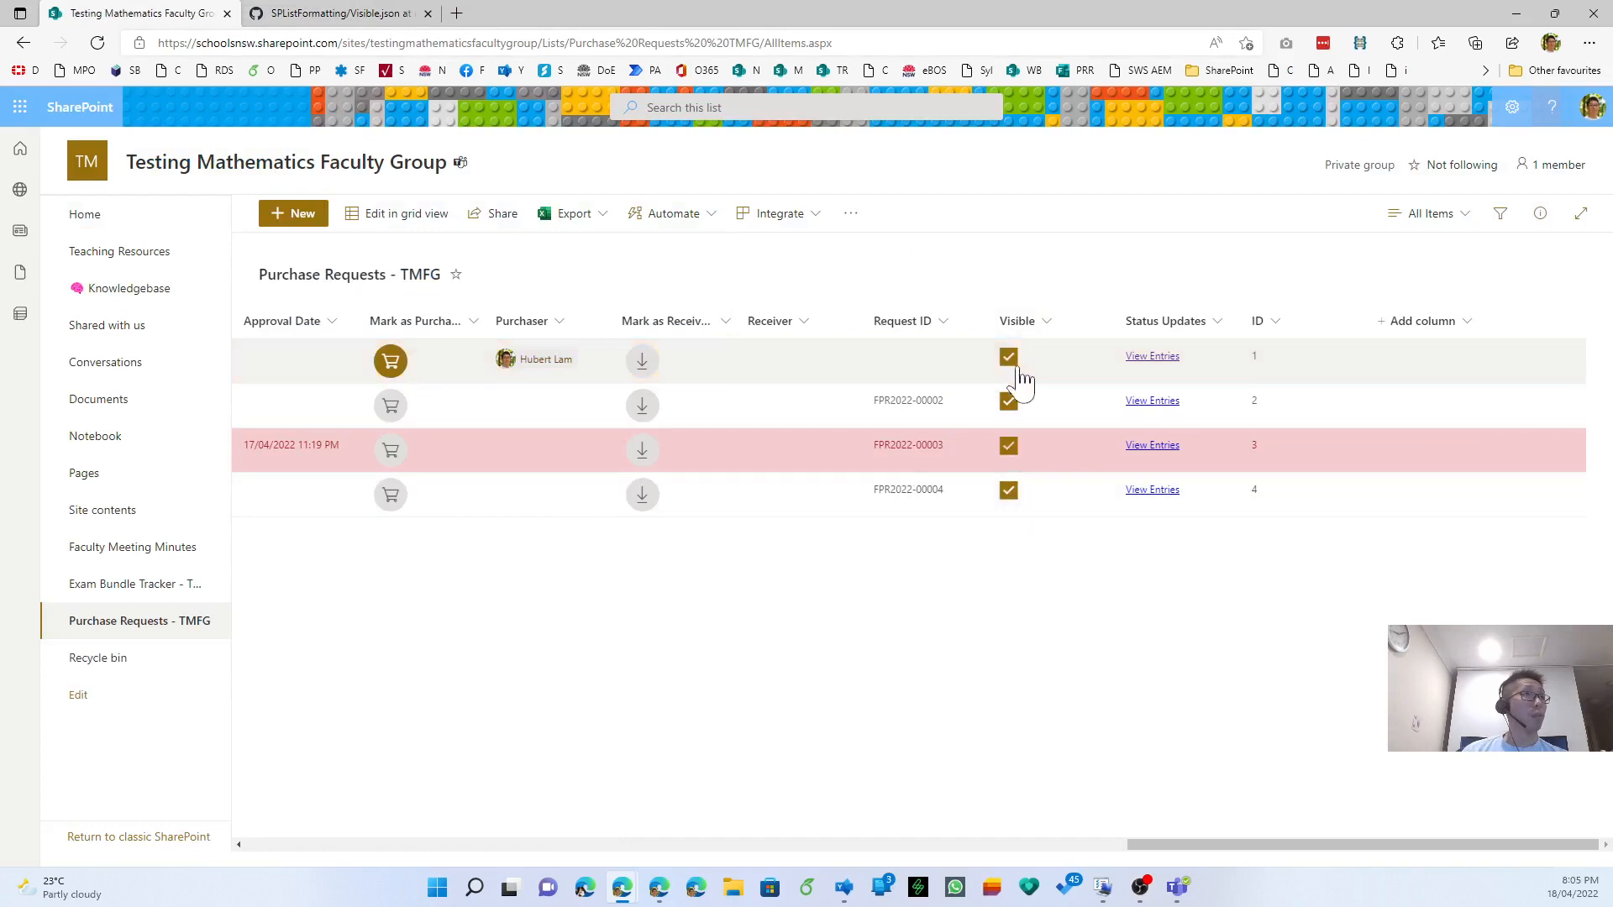
pyautogui.click(1013, 487)
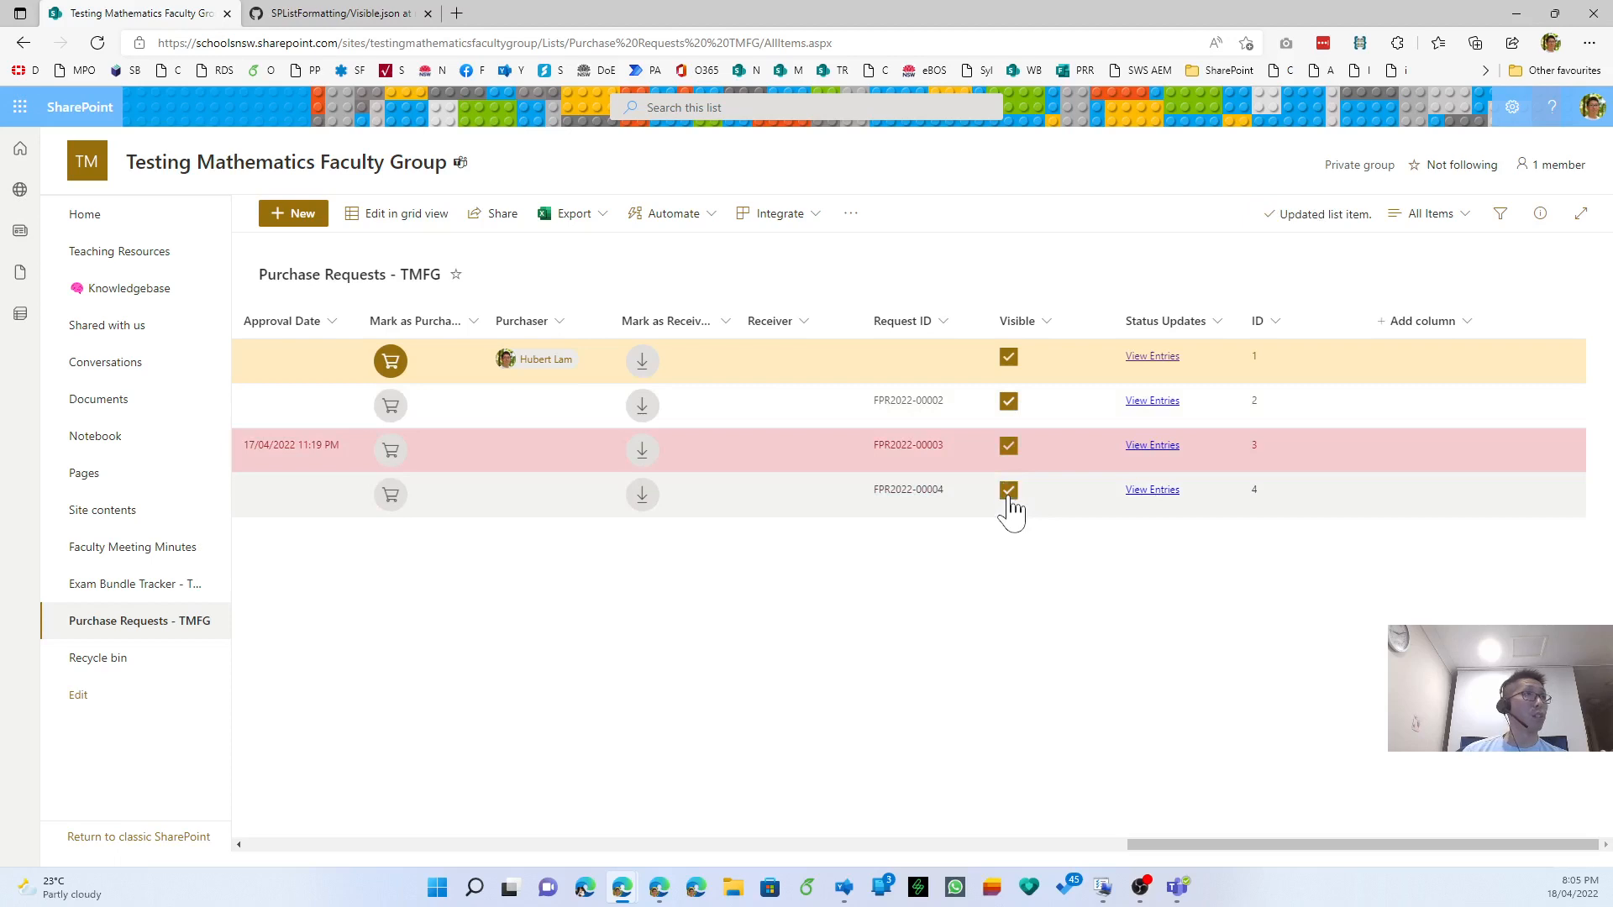
# - Edit the All Items view and set its filter to show items only when Visible is equal to Yes
pyautogui.click(1468, 218)
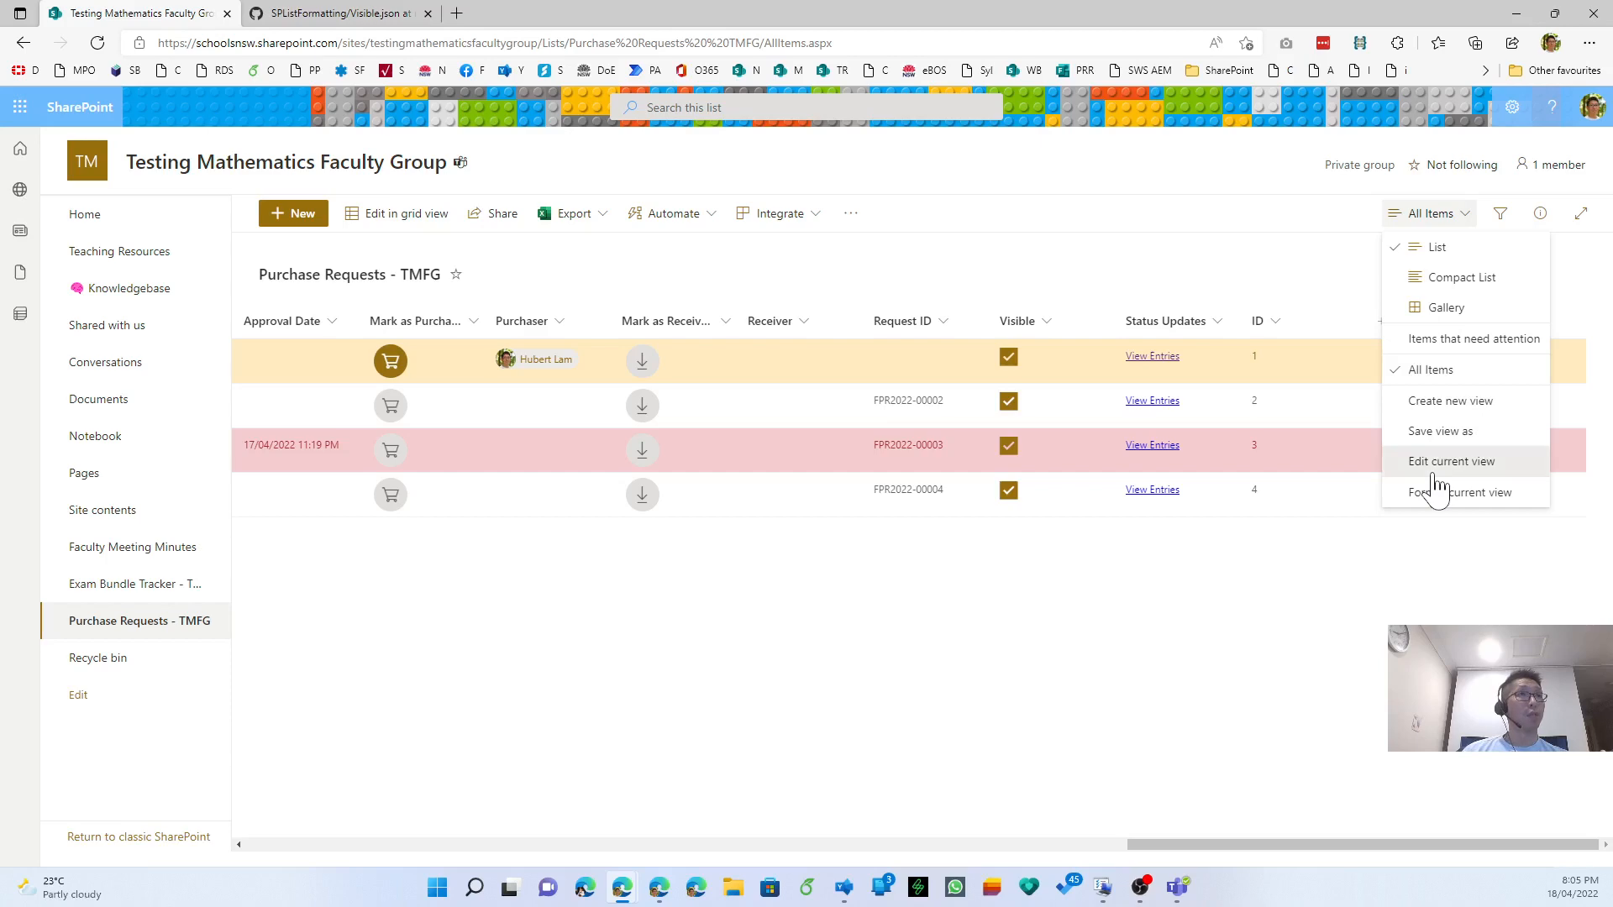
pyautogui.click(1436, 474)
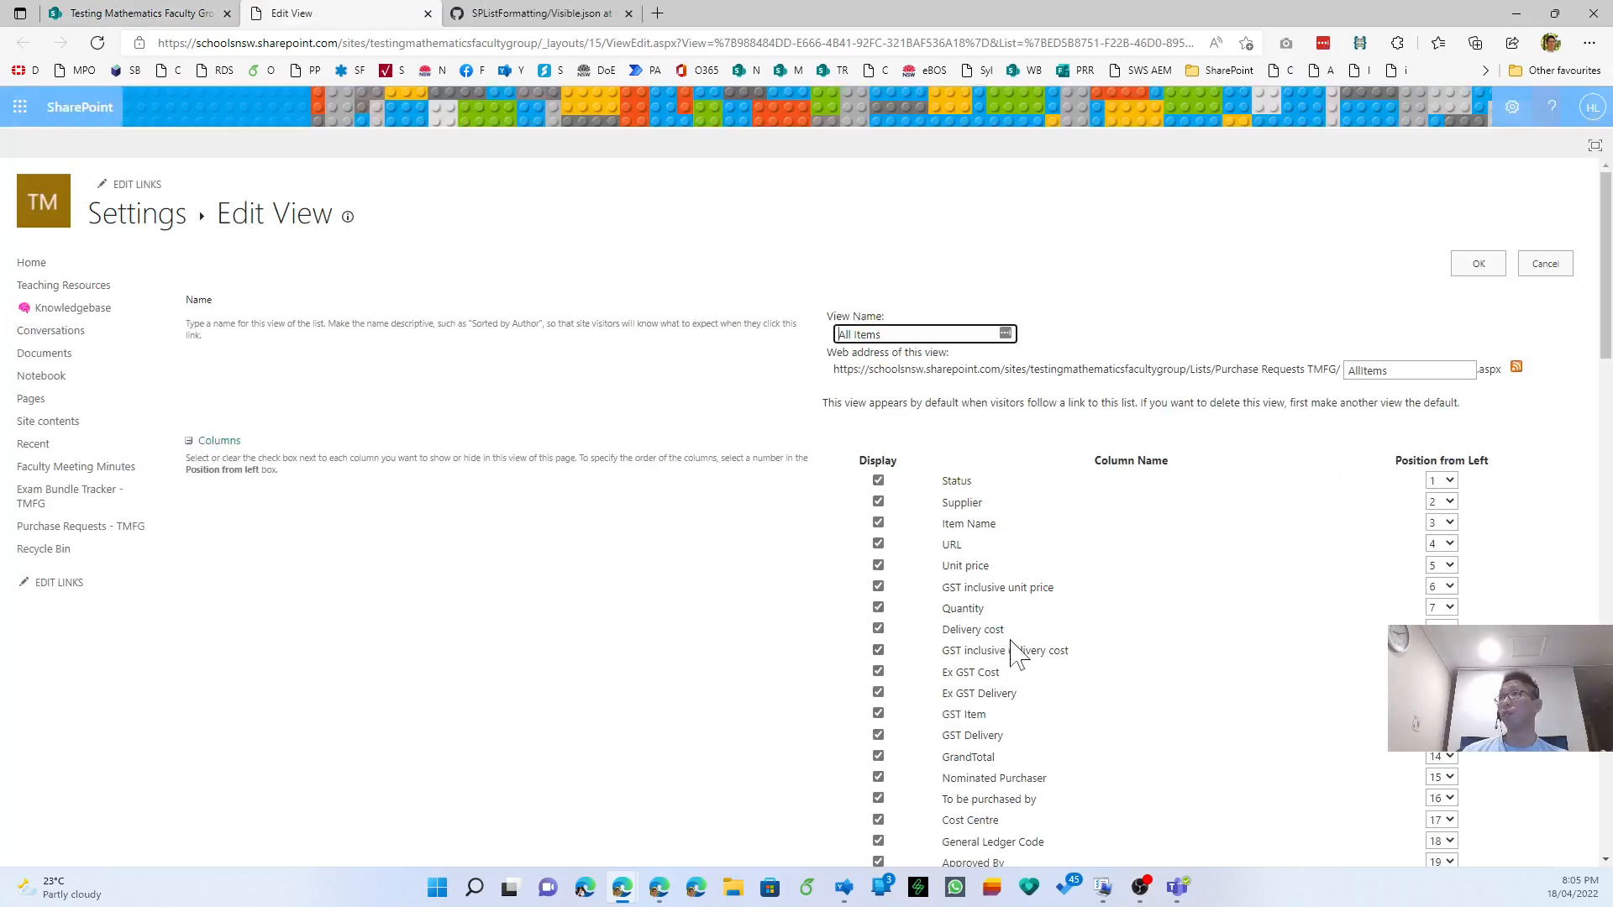
pyautogui.scroll(-7, 1004, 645)
pyautogui.scroll(-10, 1004, 655)
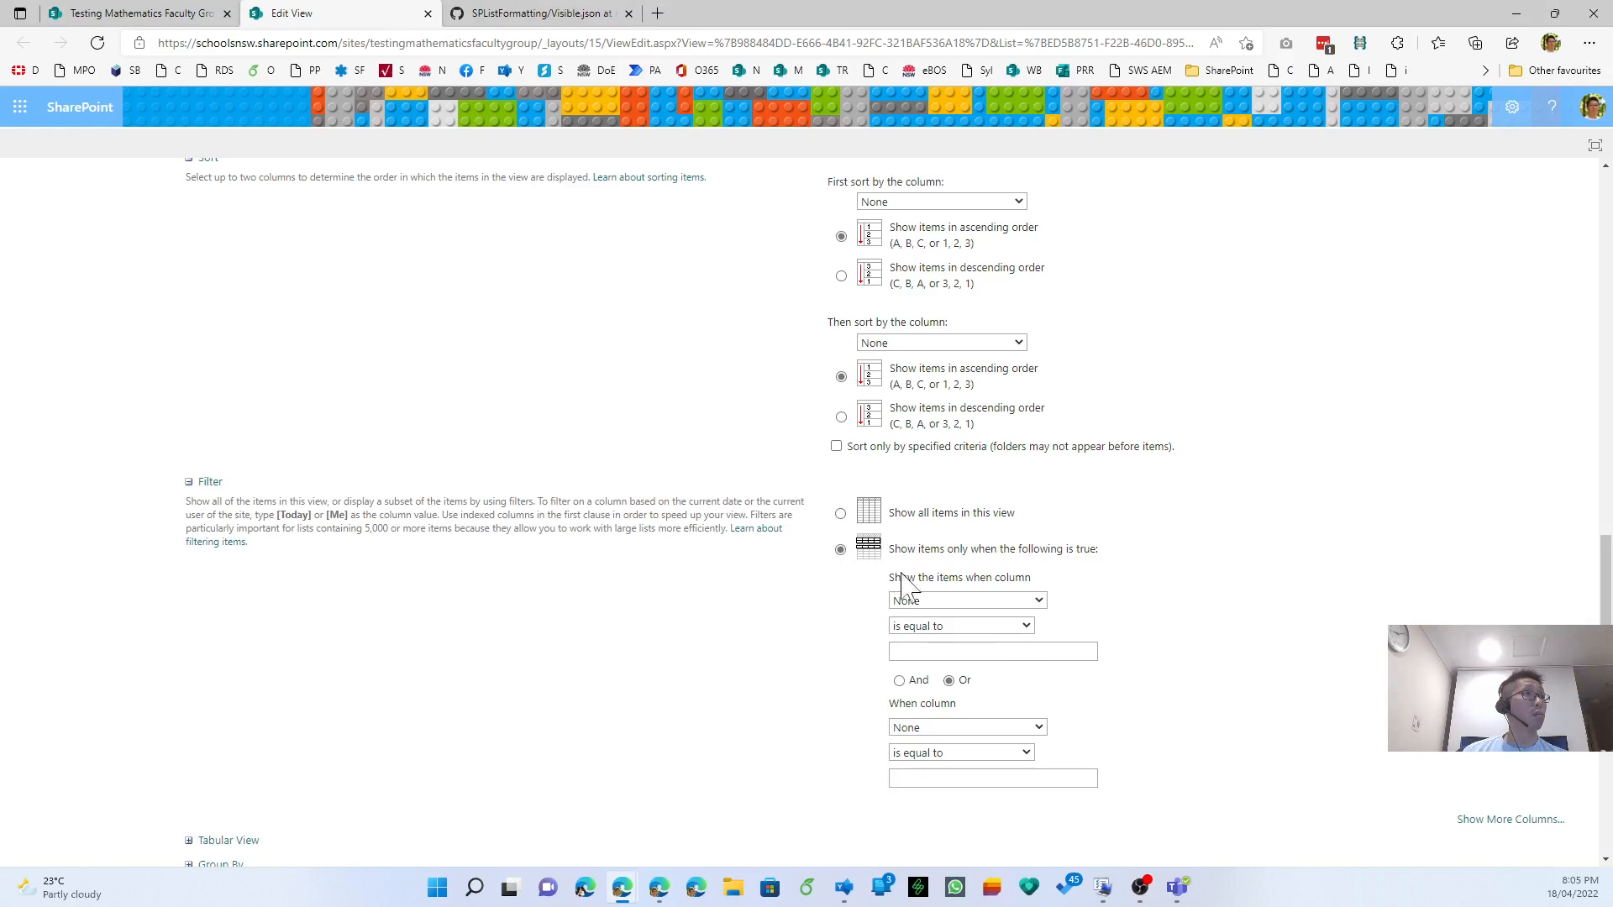
pyautogui.click(911, 600)
pyautogui.scroll(-8, 932, 538)
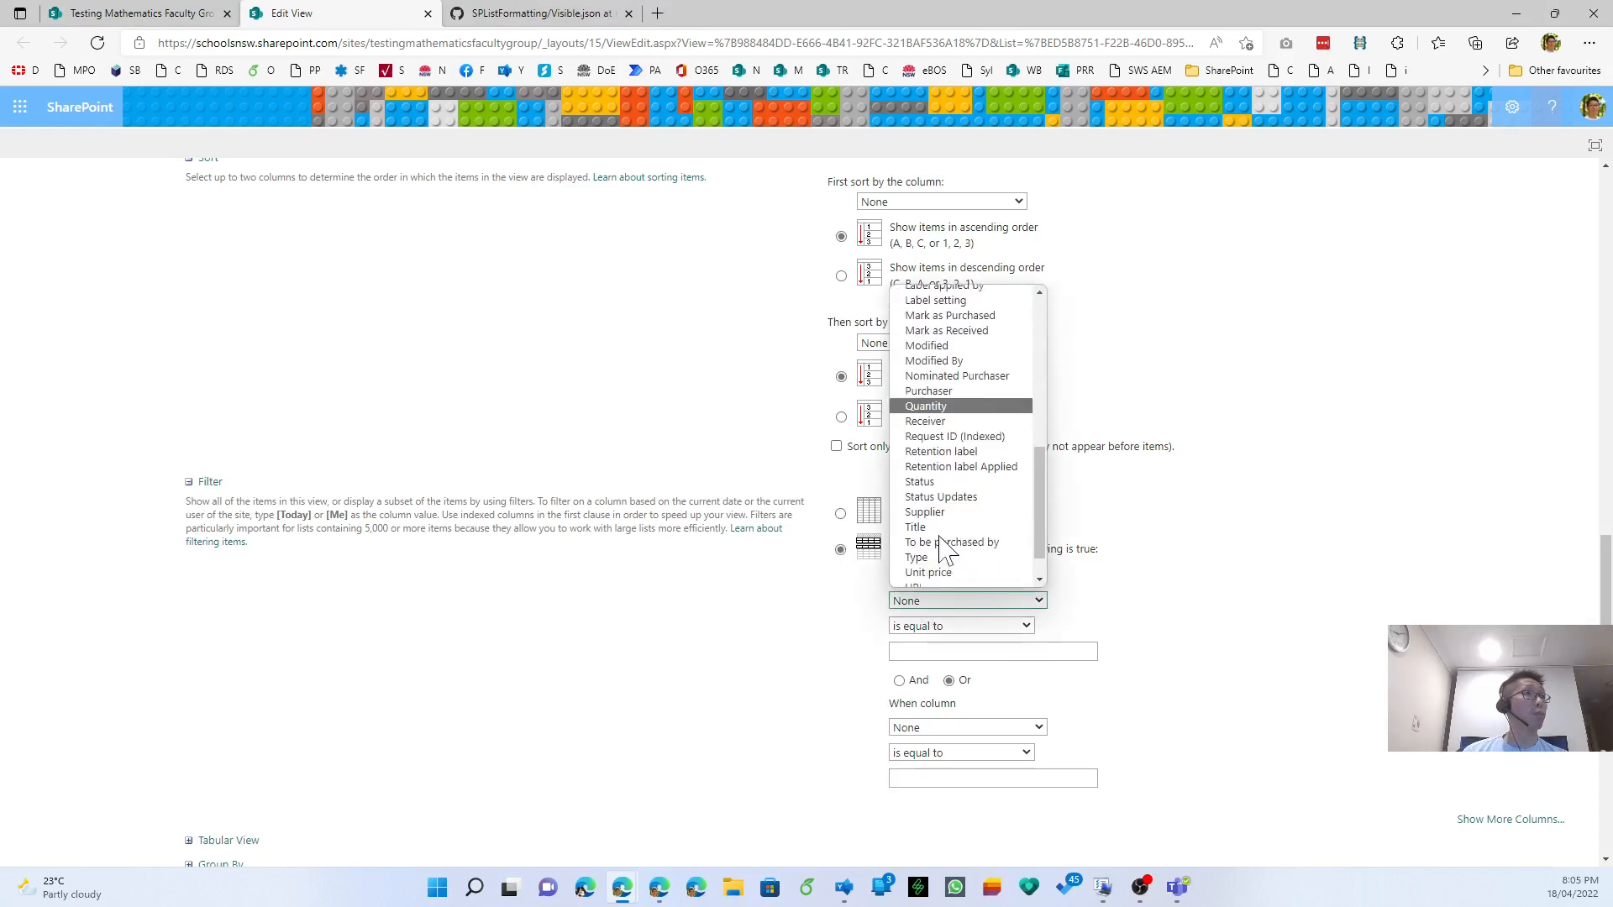
pyautogui.scroll(-3, 941, 546)
pyautogui.click(943, 564)
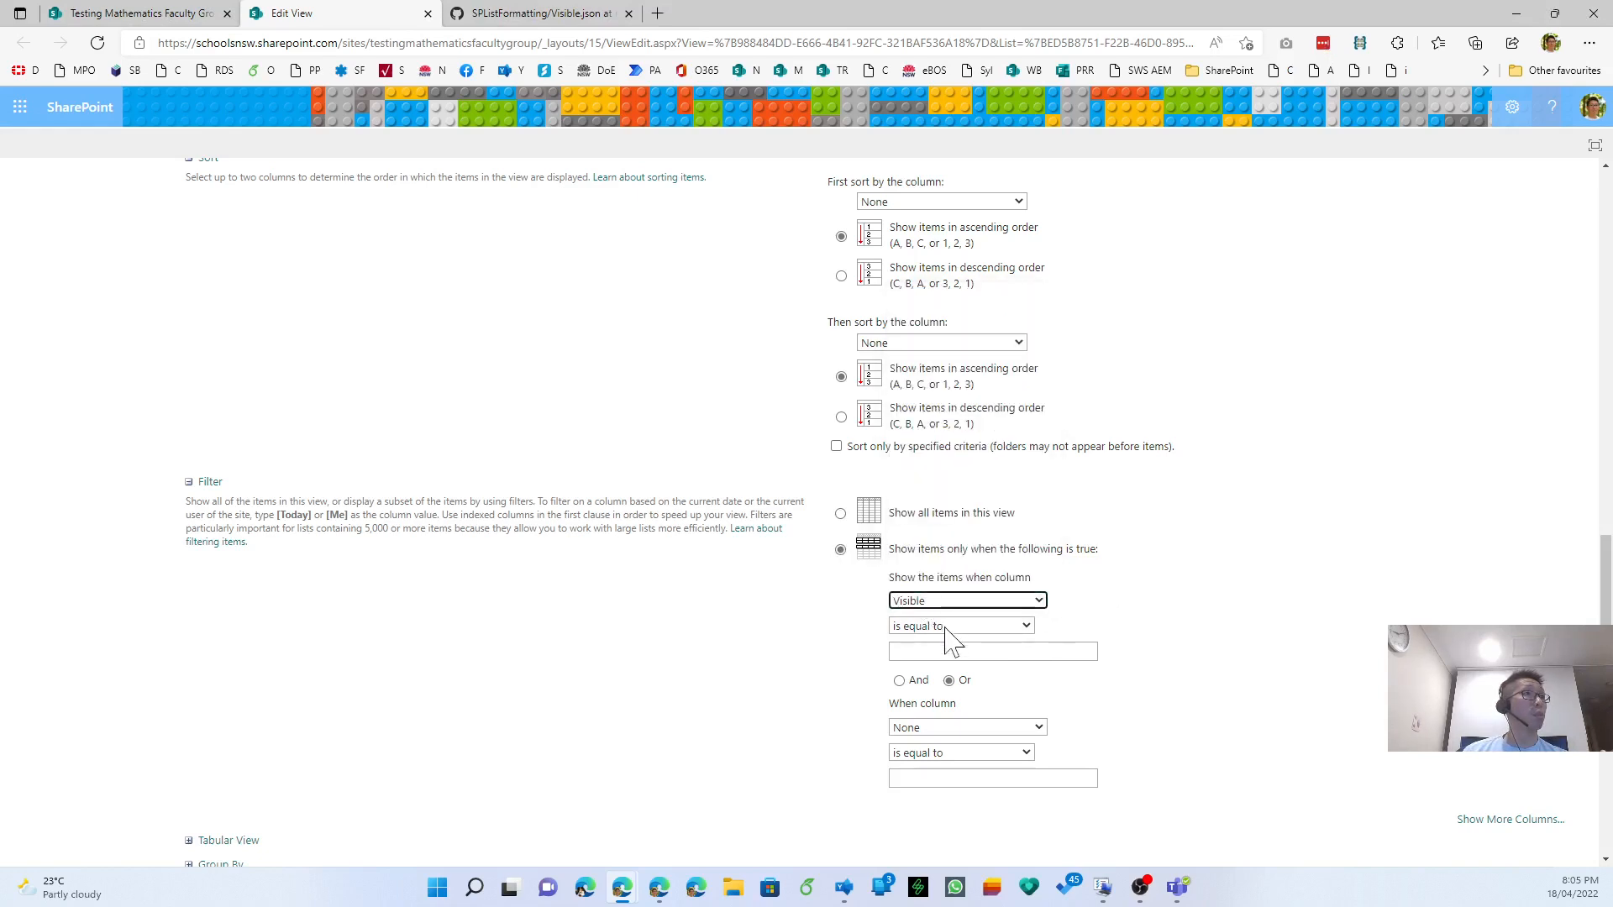
pyautogui.click(948, 652)
pyautogui.write('Yes')
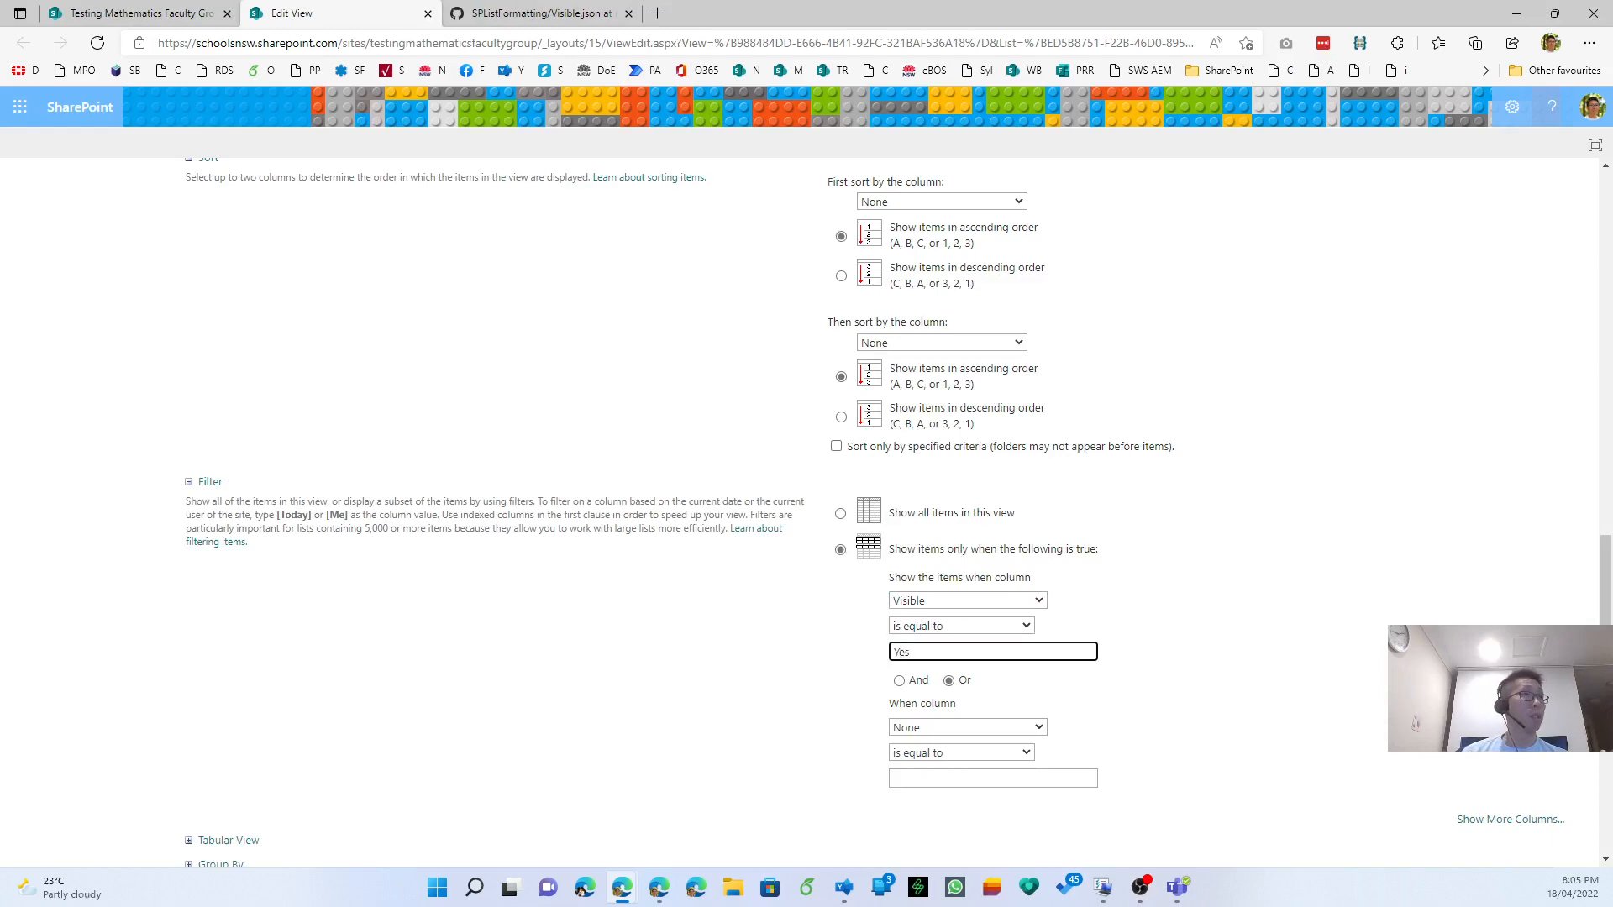
# - Save the edited view settings and mark the Headset request as not visible in the list
pyautogui.scroll(-5, 1498, 799)
pyautogui.click(1479, 843)
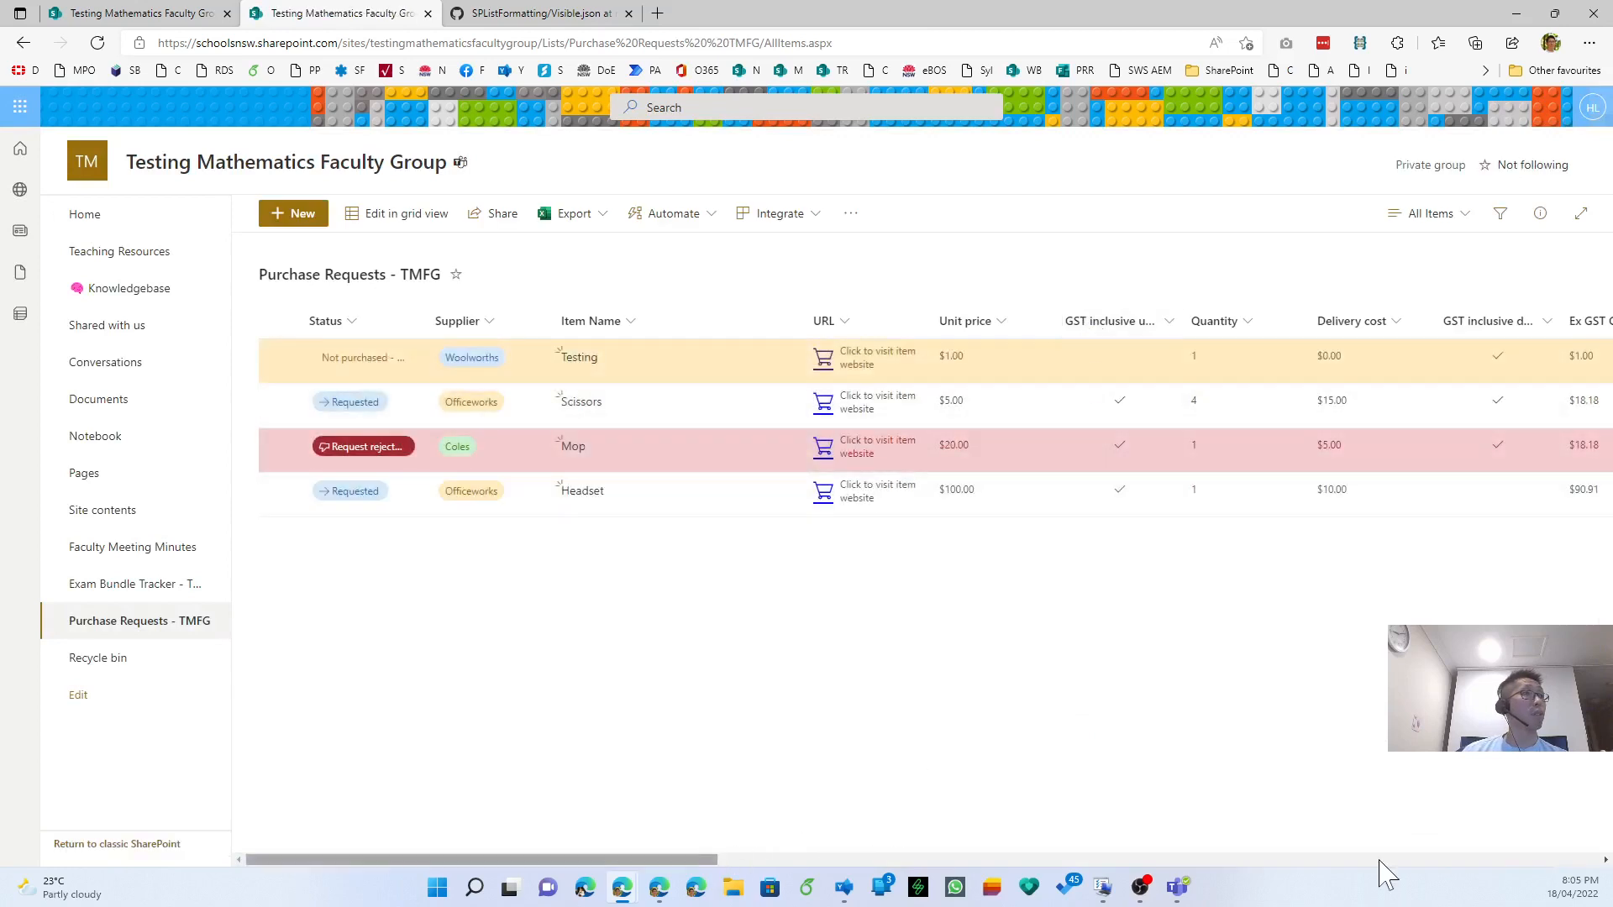
pyautogui.hscroll(10, 1498, 764)
pyautogui.click(1008, 491)
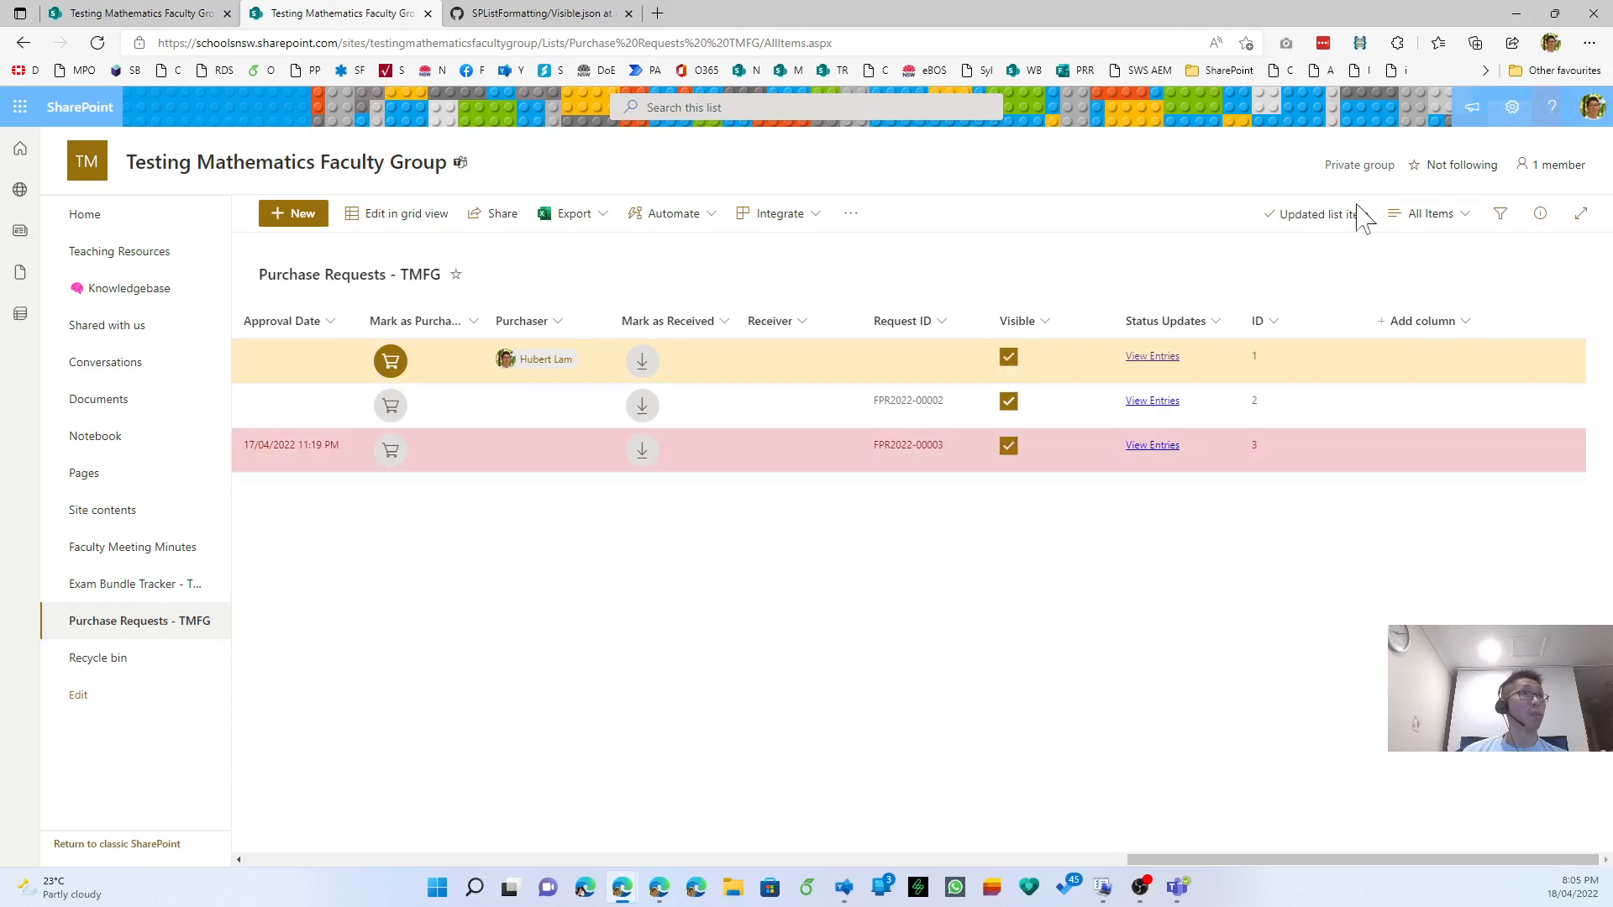
# - Save the current view as a public view named "All Items (including items marked not visible)"
pyautogui.click(1424, 216)
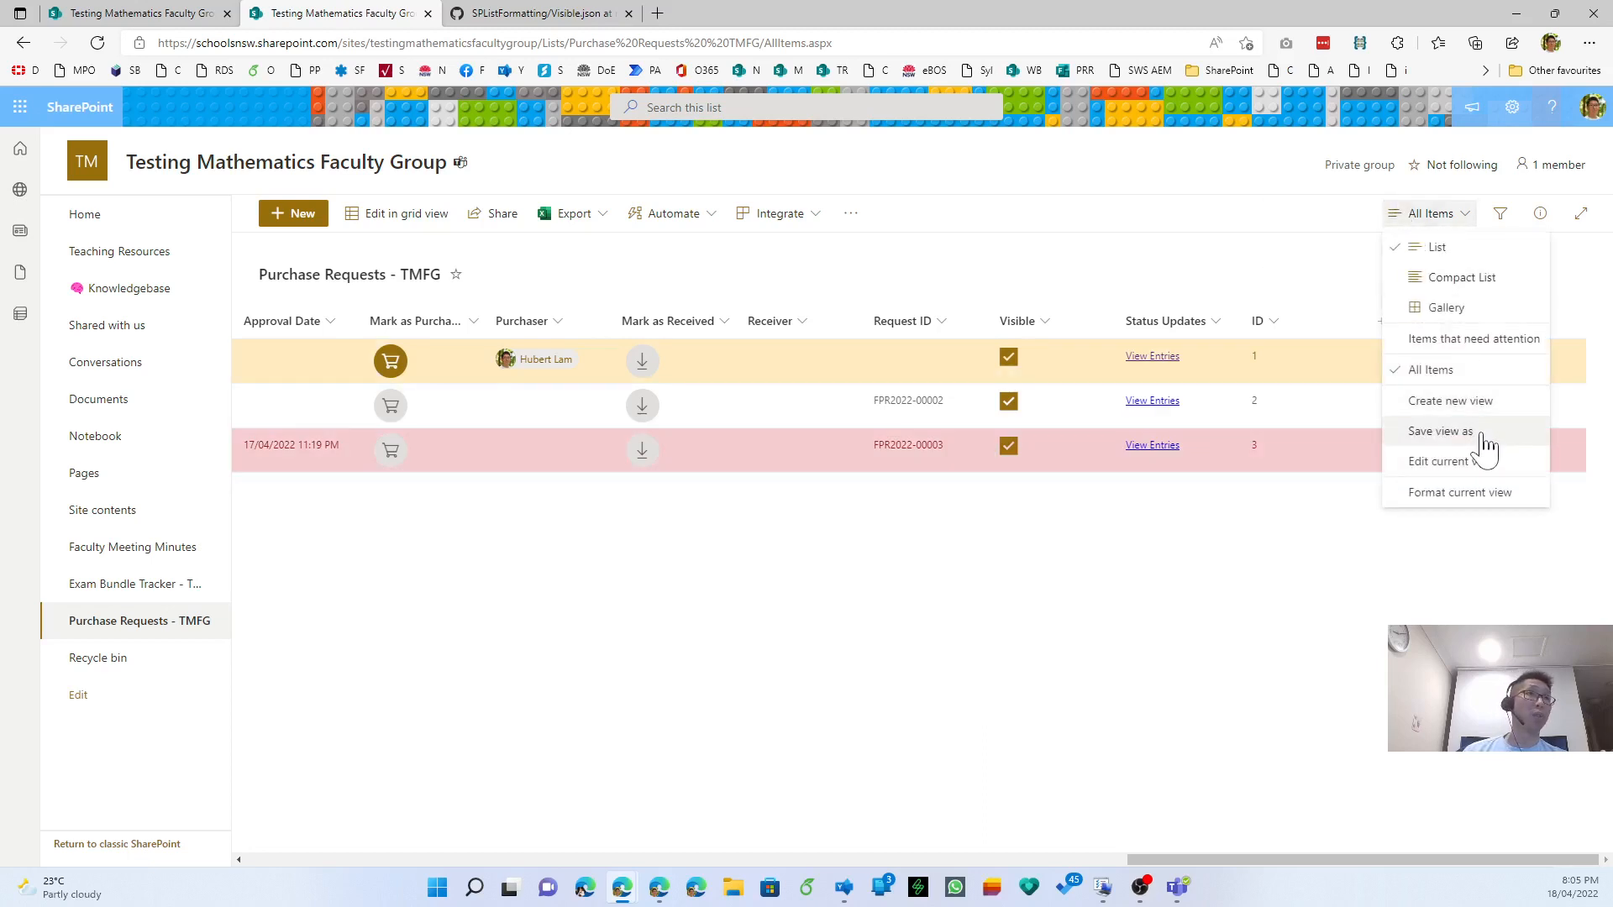
pyautogui.click(1483, 438)
pyautogui.press('Right')
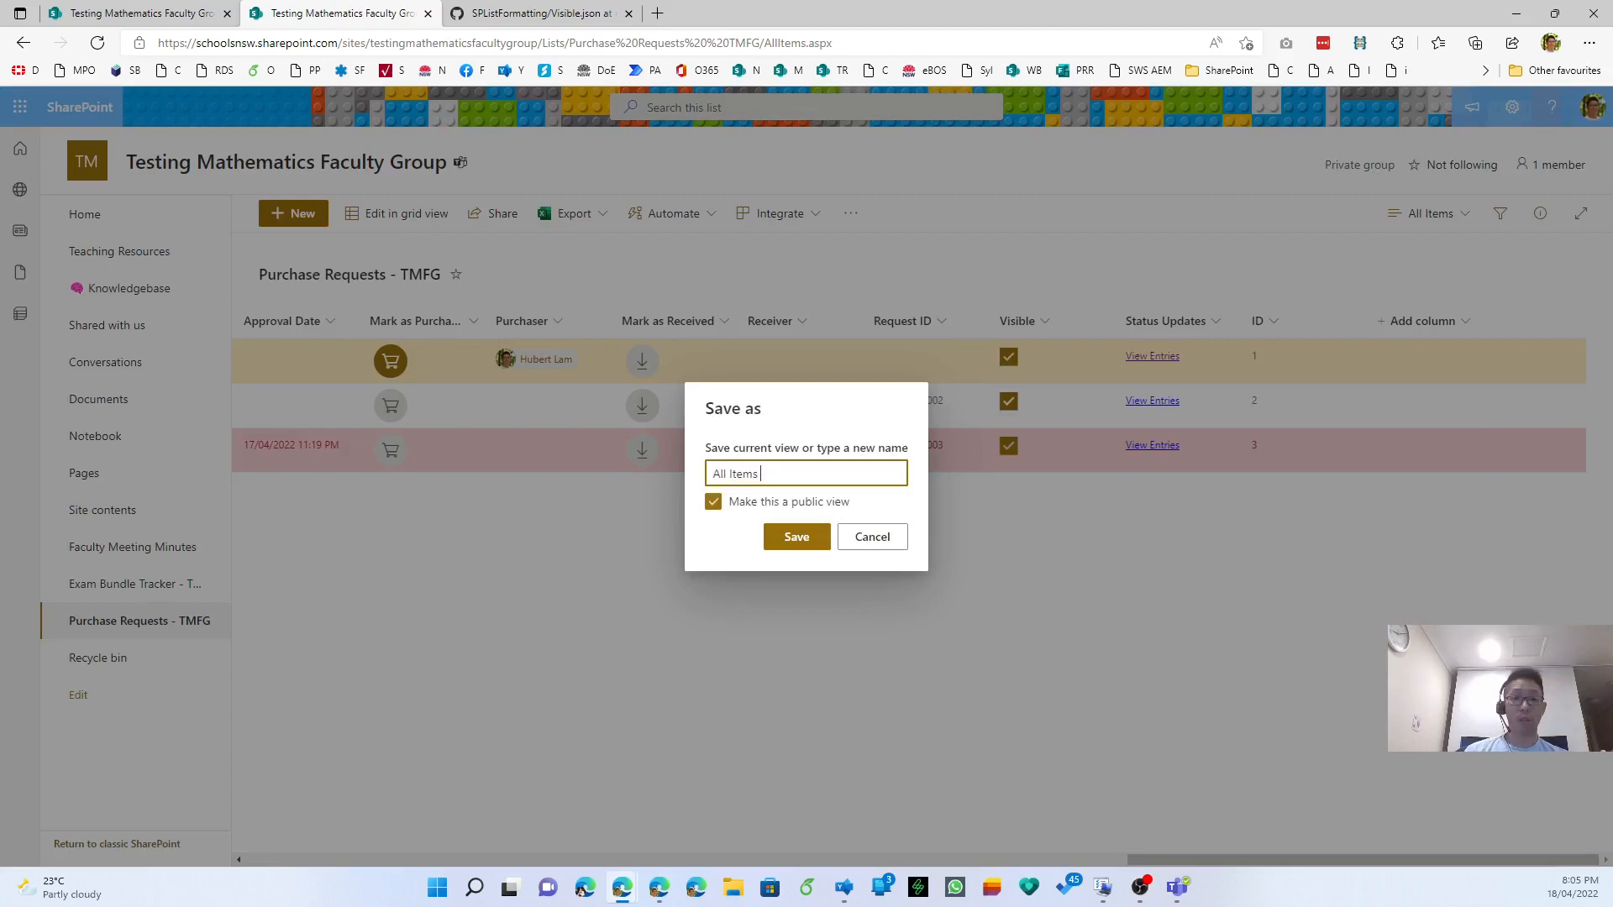
pyautogui.write('(including')
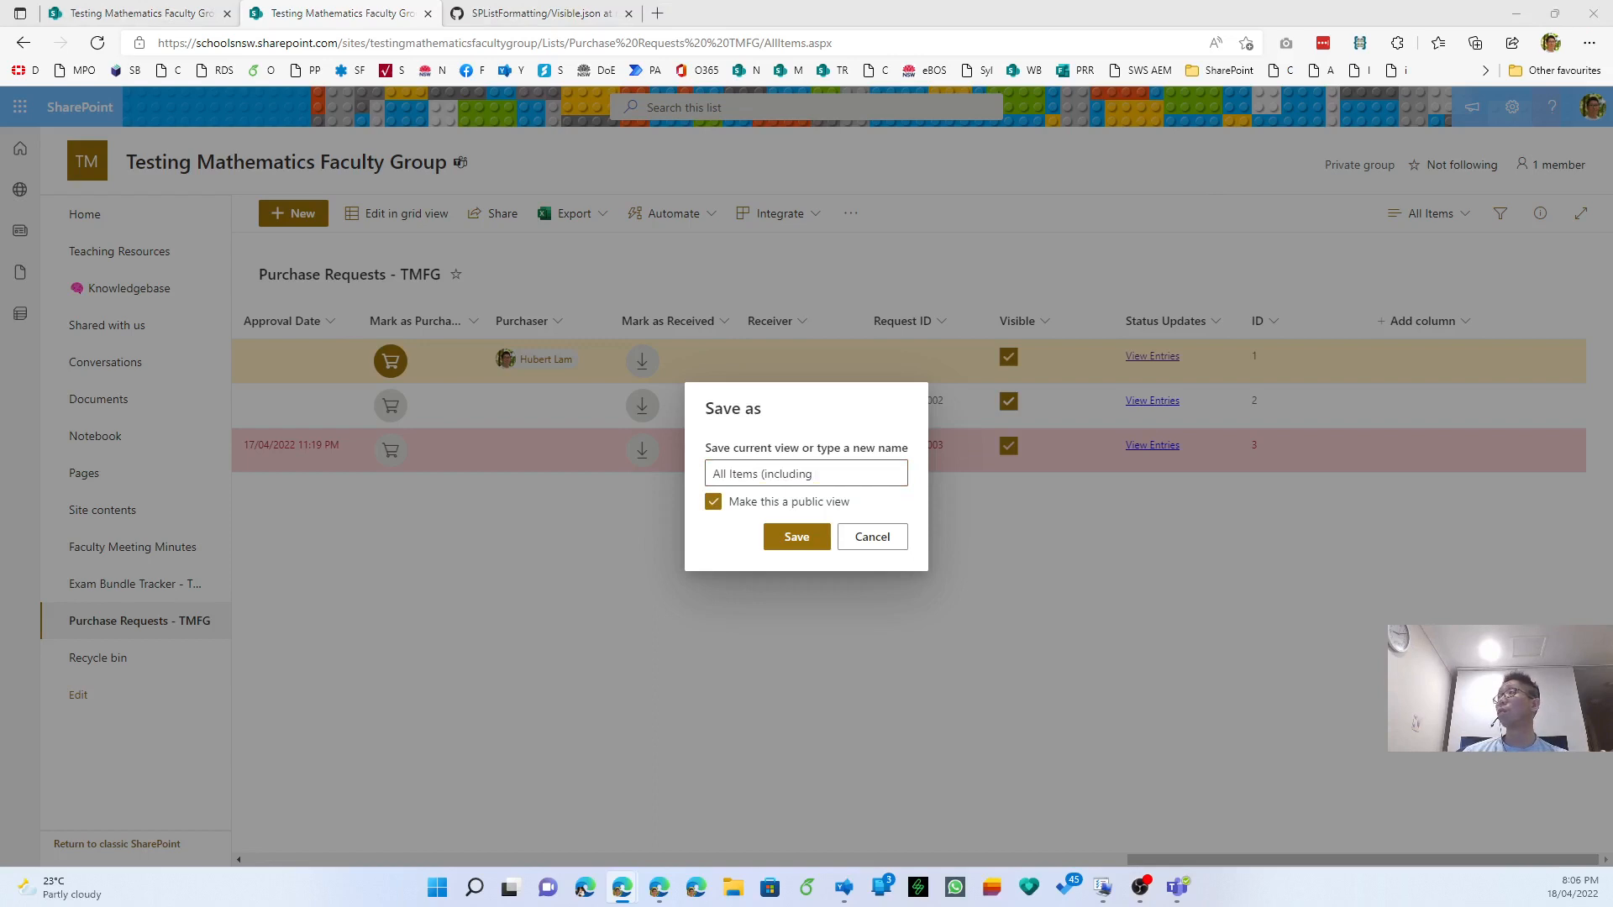
pyautogui.click(838, 473)
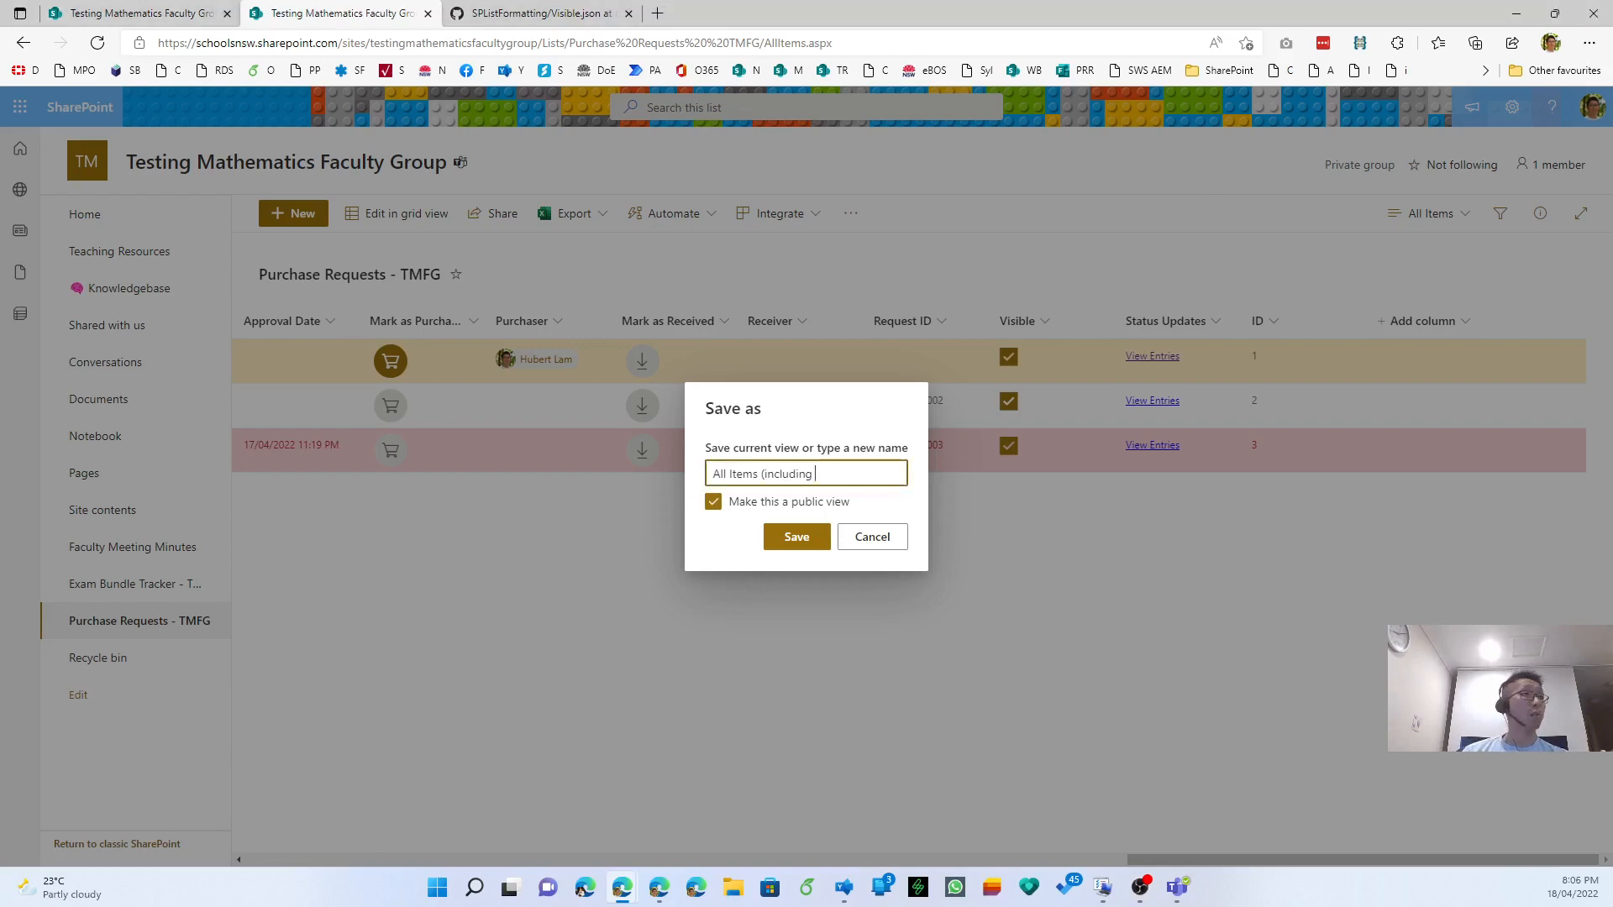
pyautogui.write('items marked not visib')
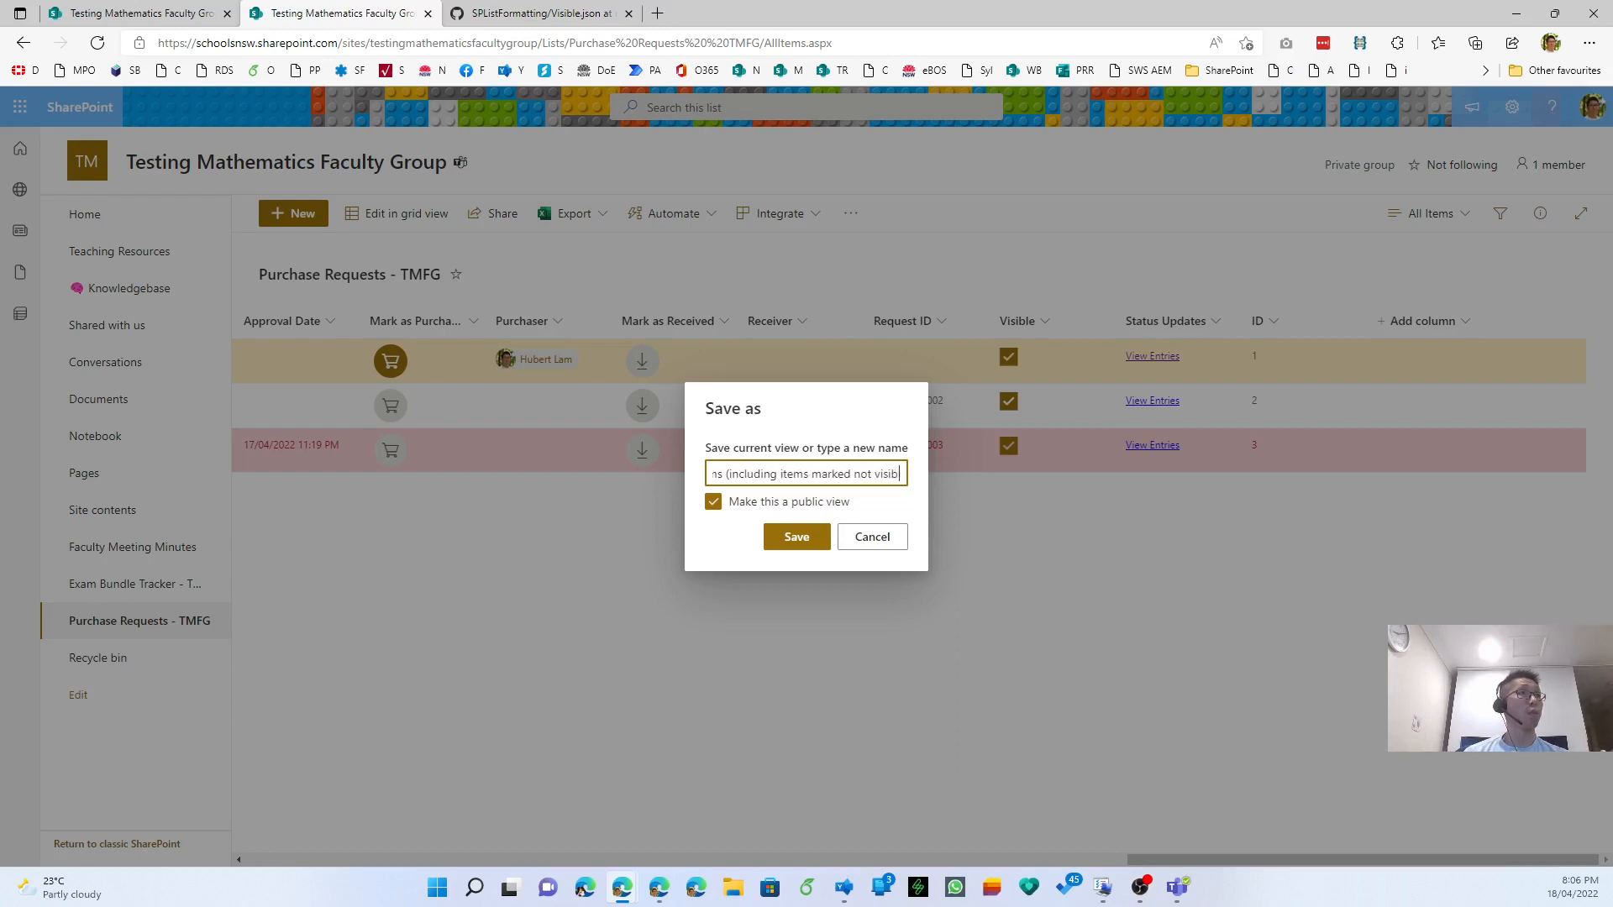
pyautogui.write('le')
pyautogui.click(790, 536)
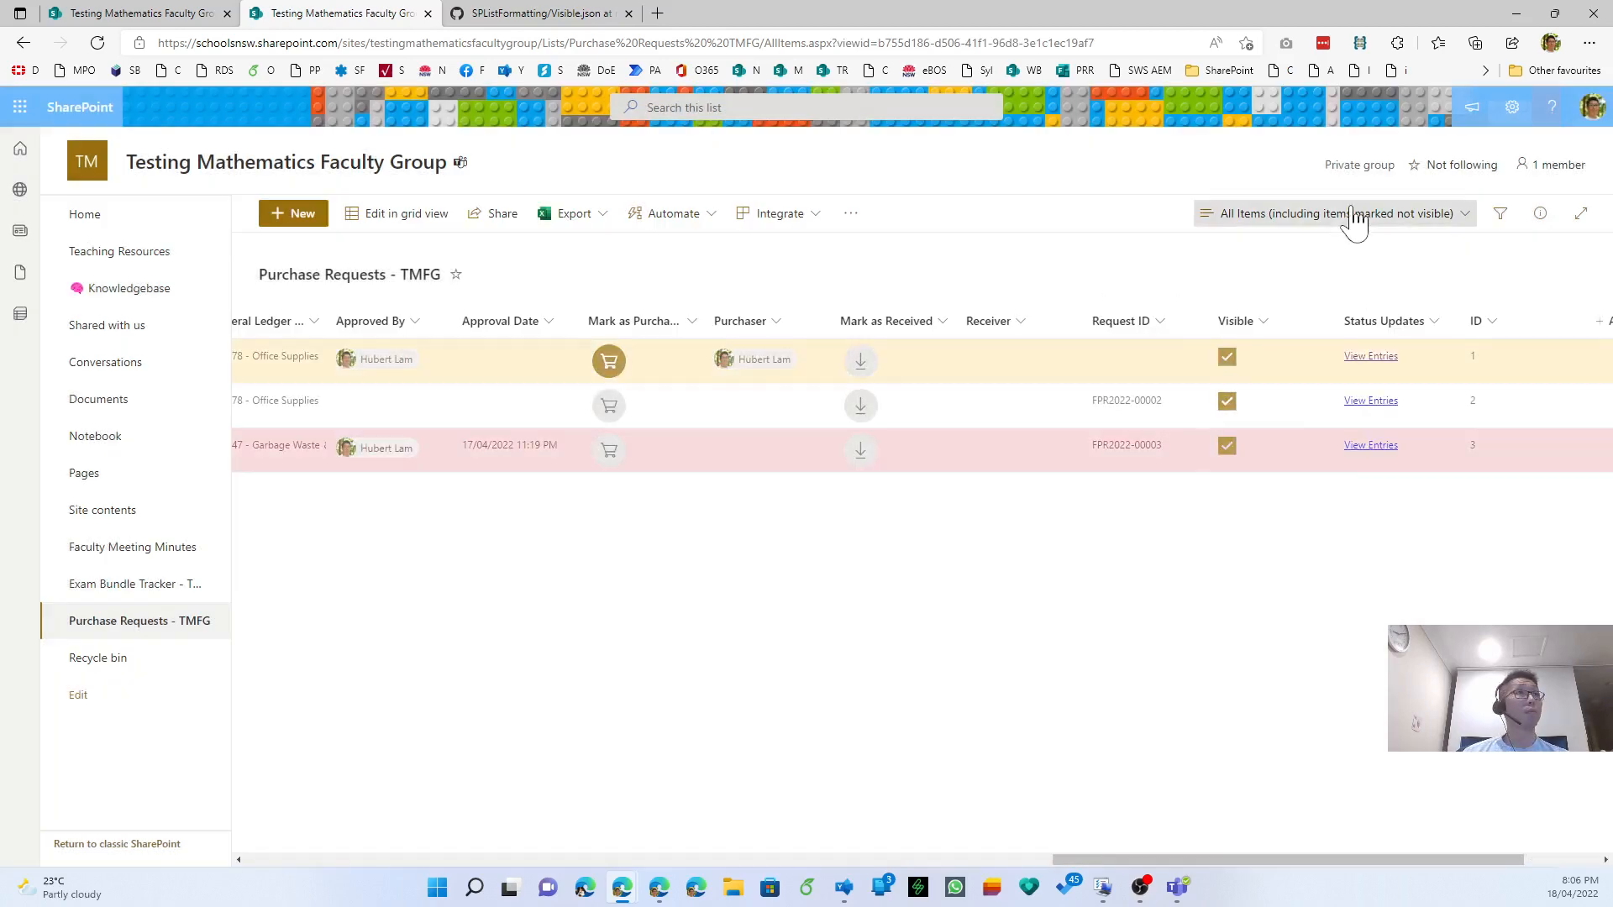
# - Change the filter of the "All Items (including items marked not visible)" view to show all items, and save the view
pyautogui.click(1348, 215)
pyautogui.click(1348, 524)
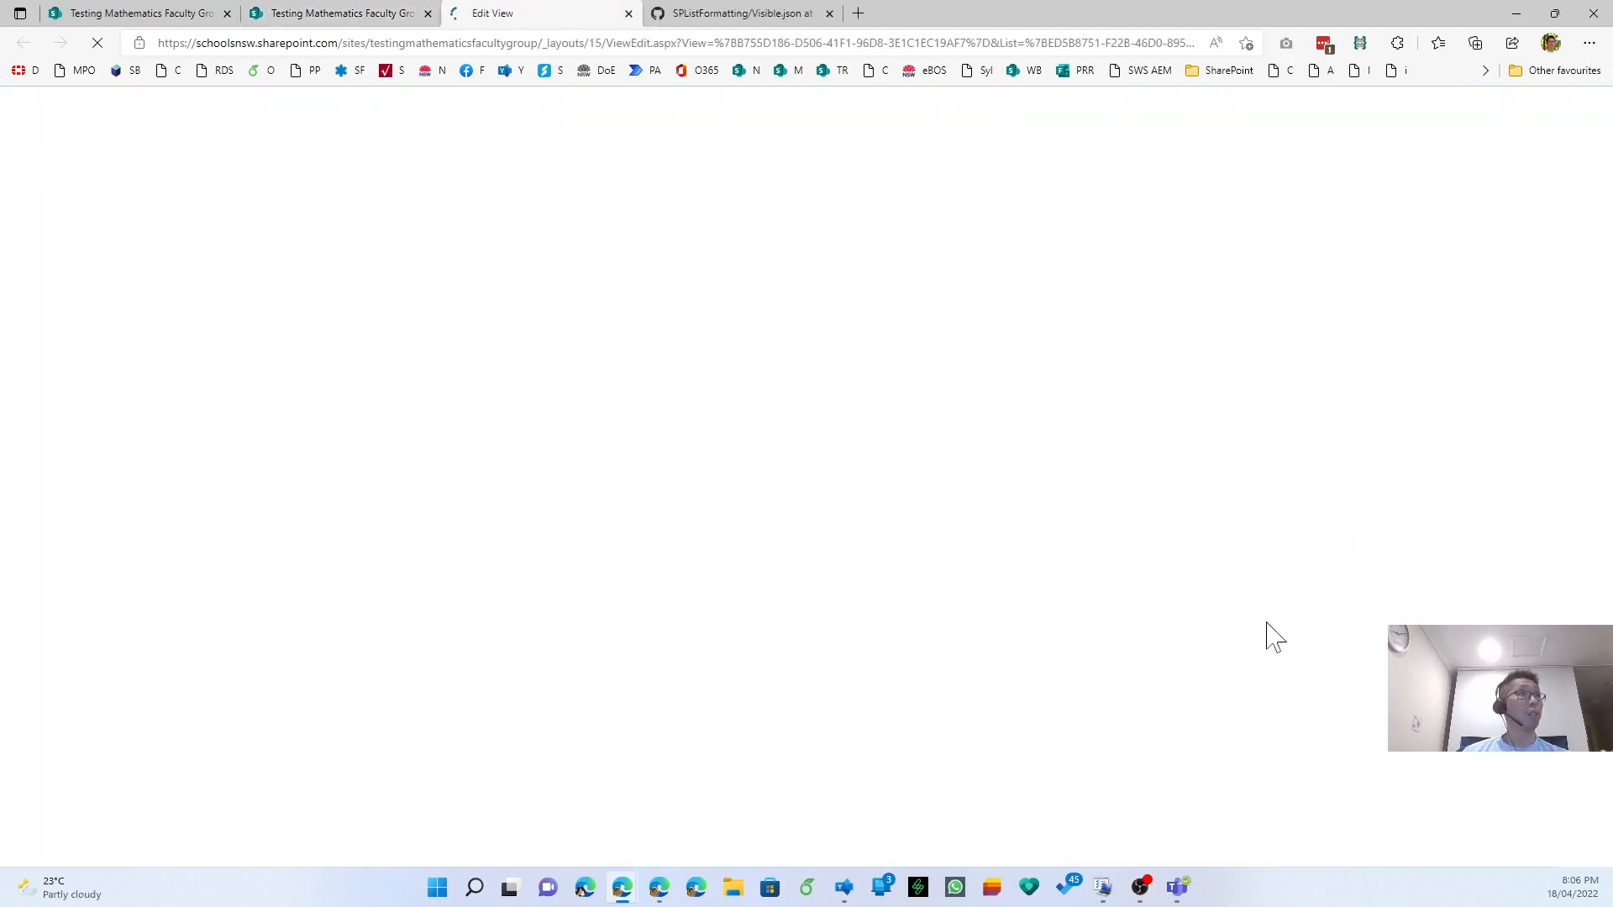
pyautogui.scroll(-20, 1239, 659)
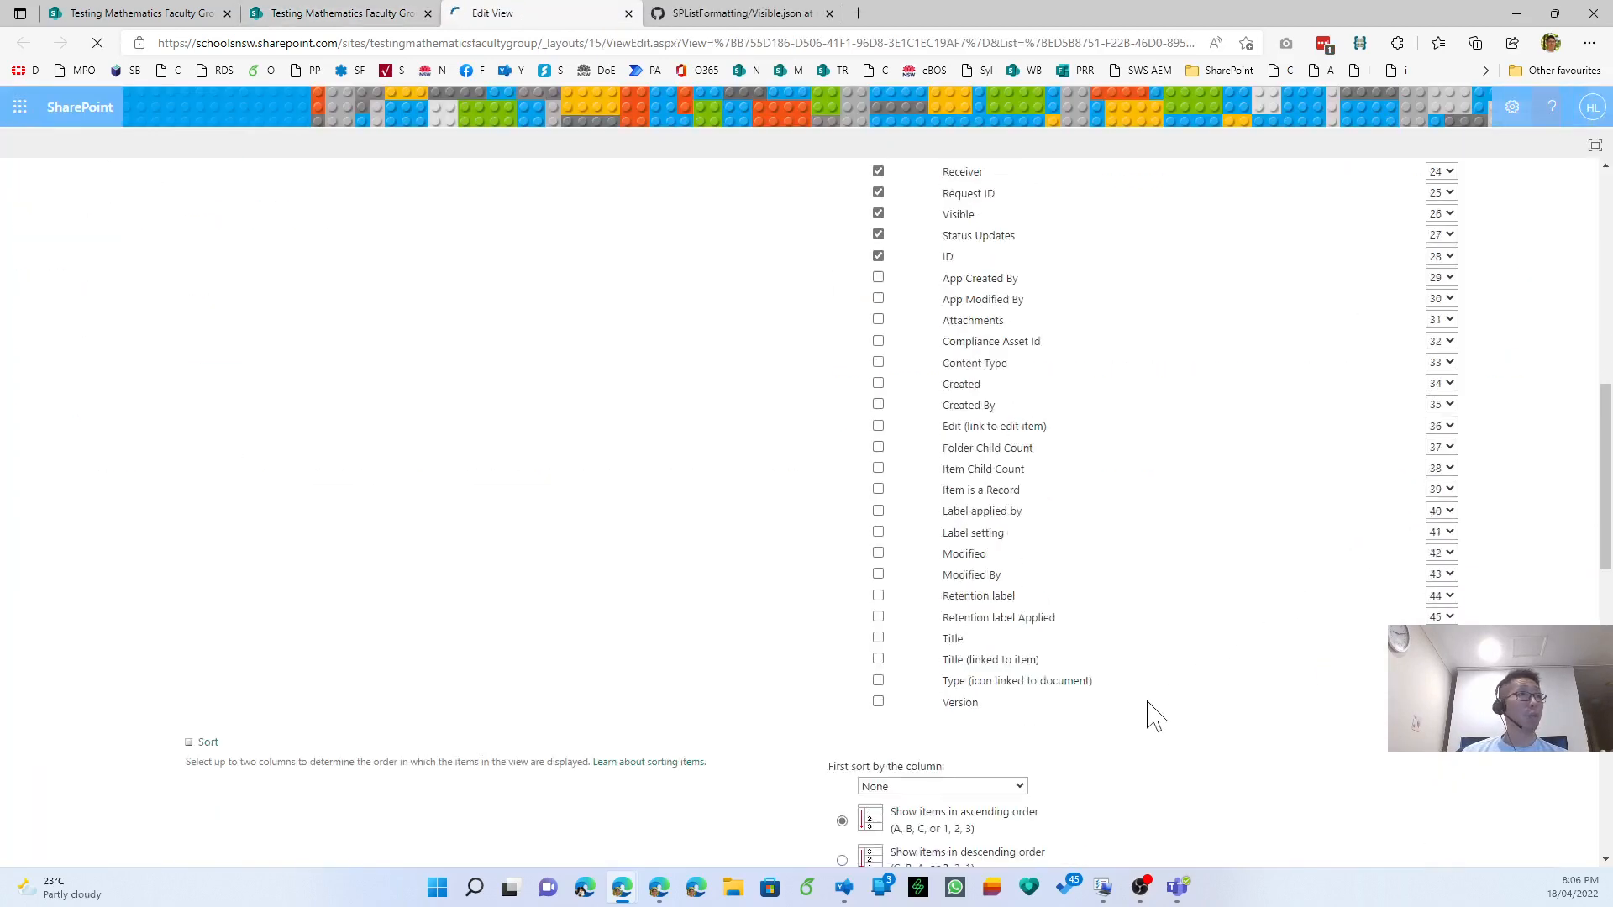
pyautogui.scroll(-1, 1081, 575)
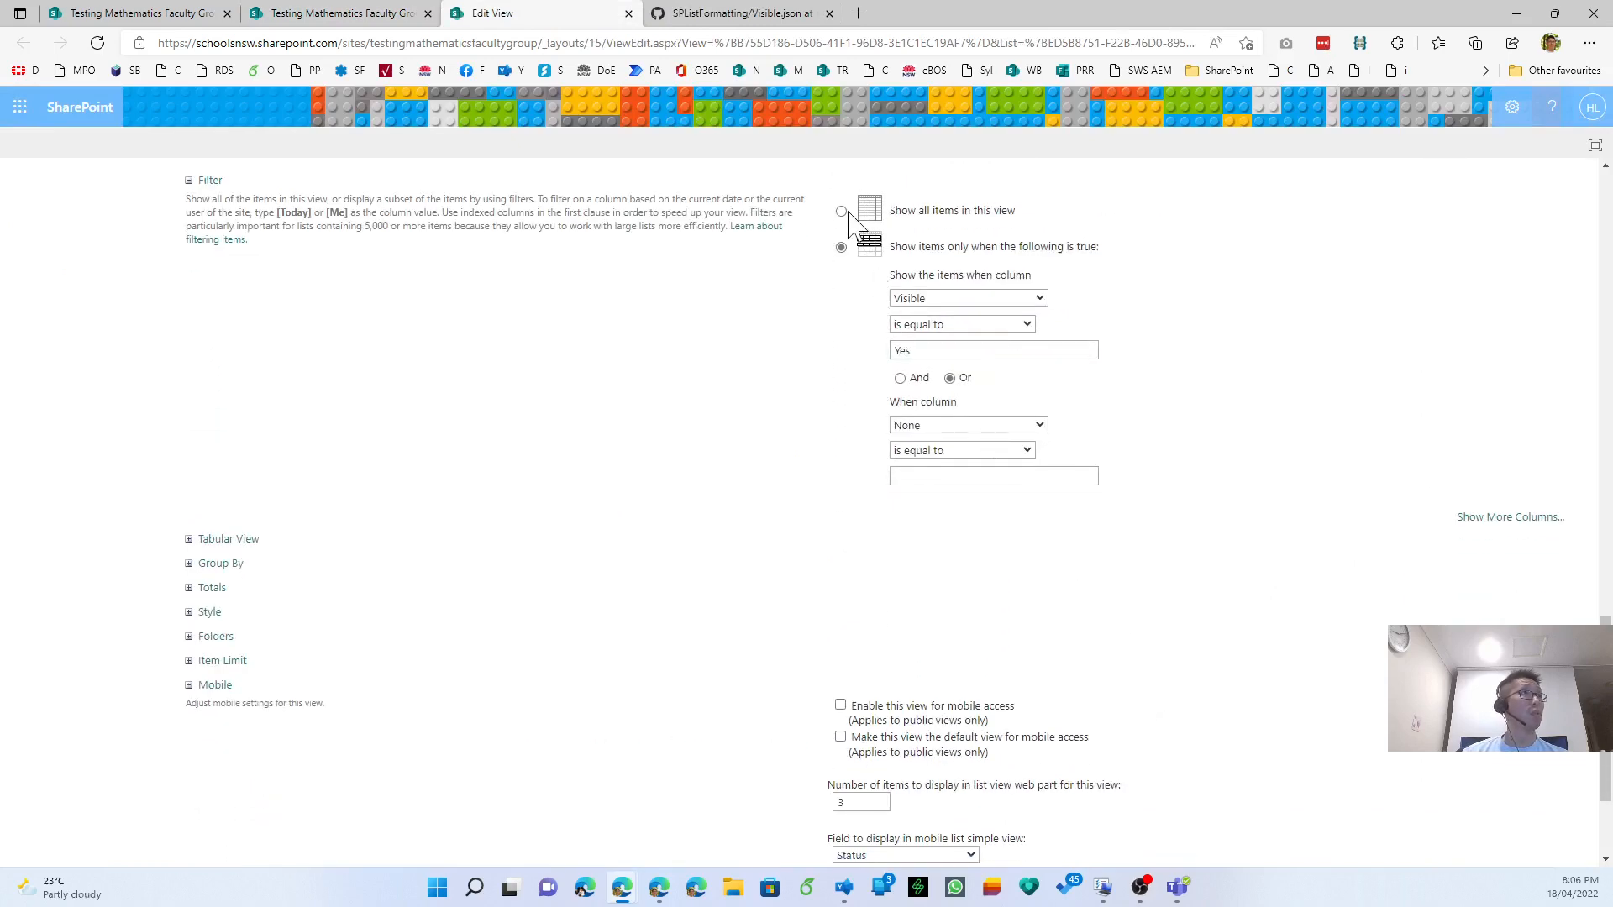
pyautogui.click(841, 211)
pyautogui.scroll(-3, 1319, 752)
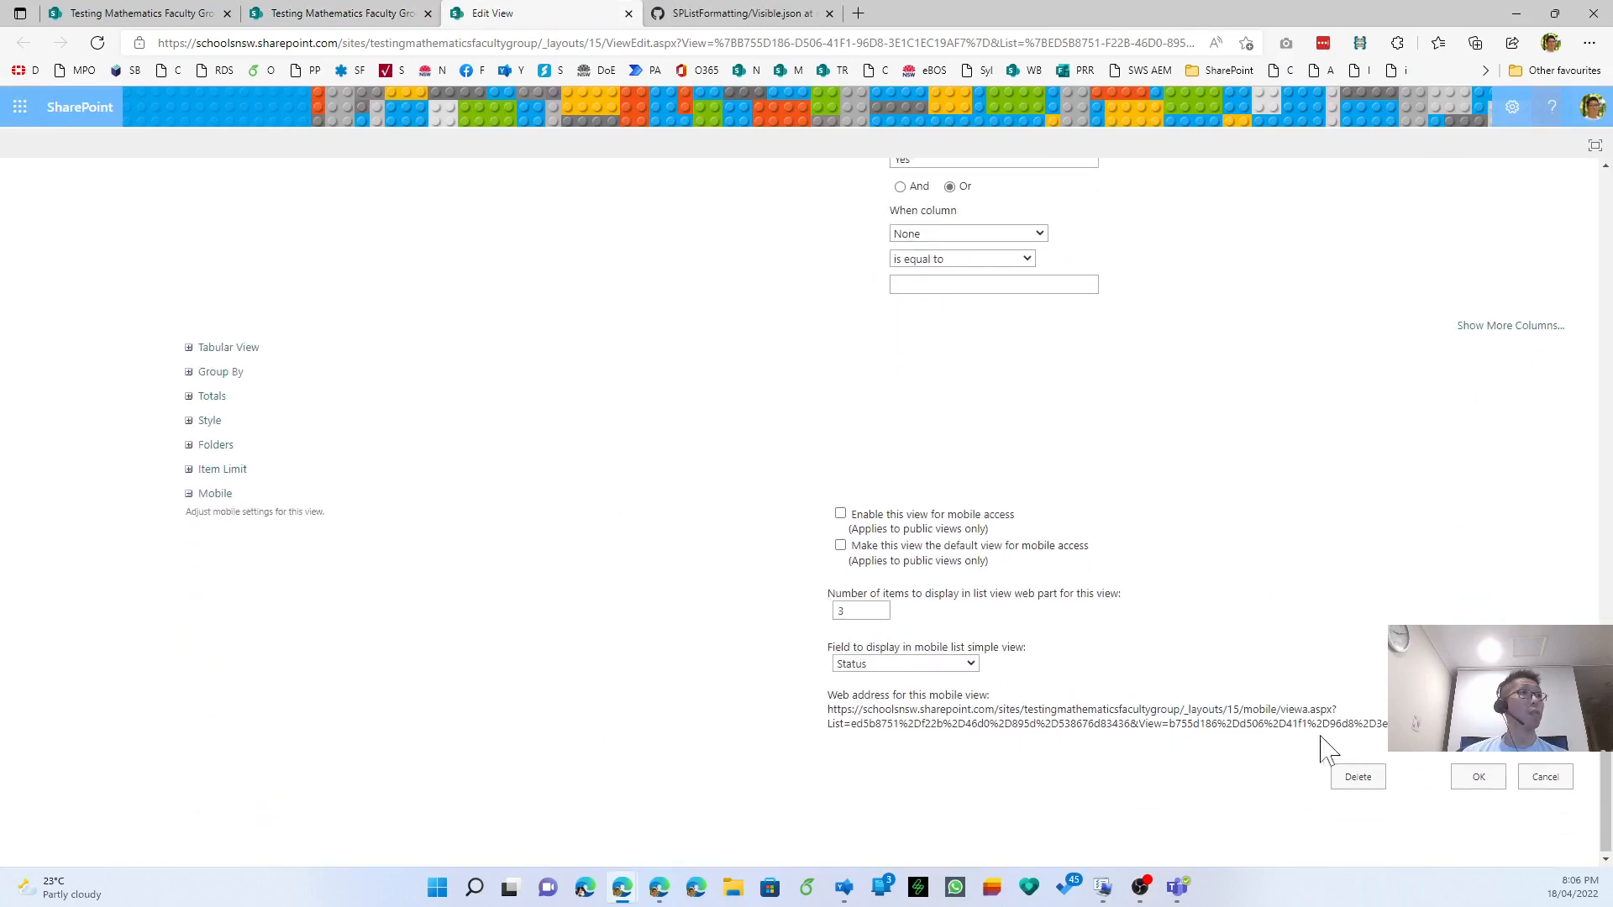
pyautogui.click(1477, 774)
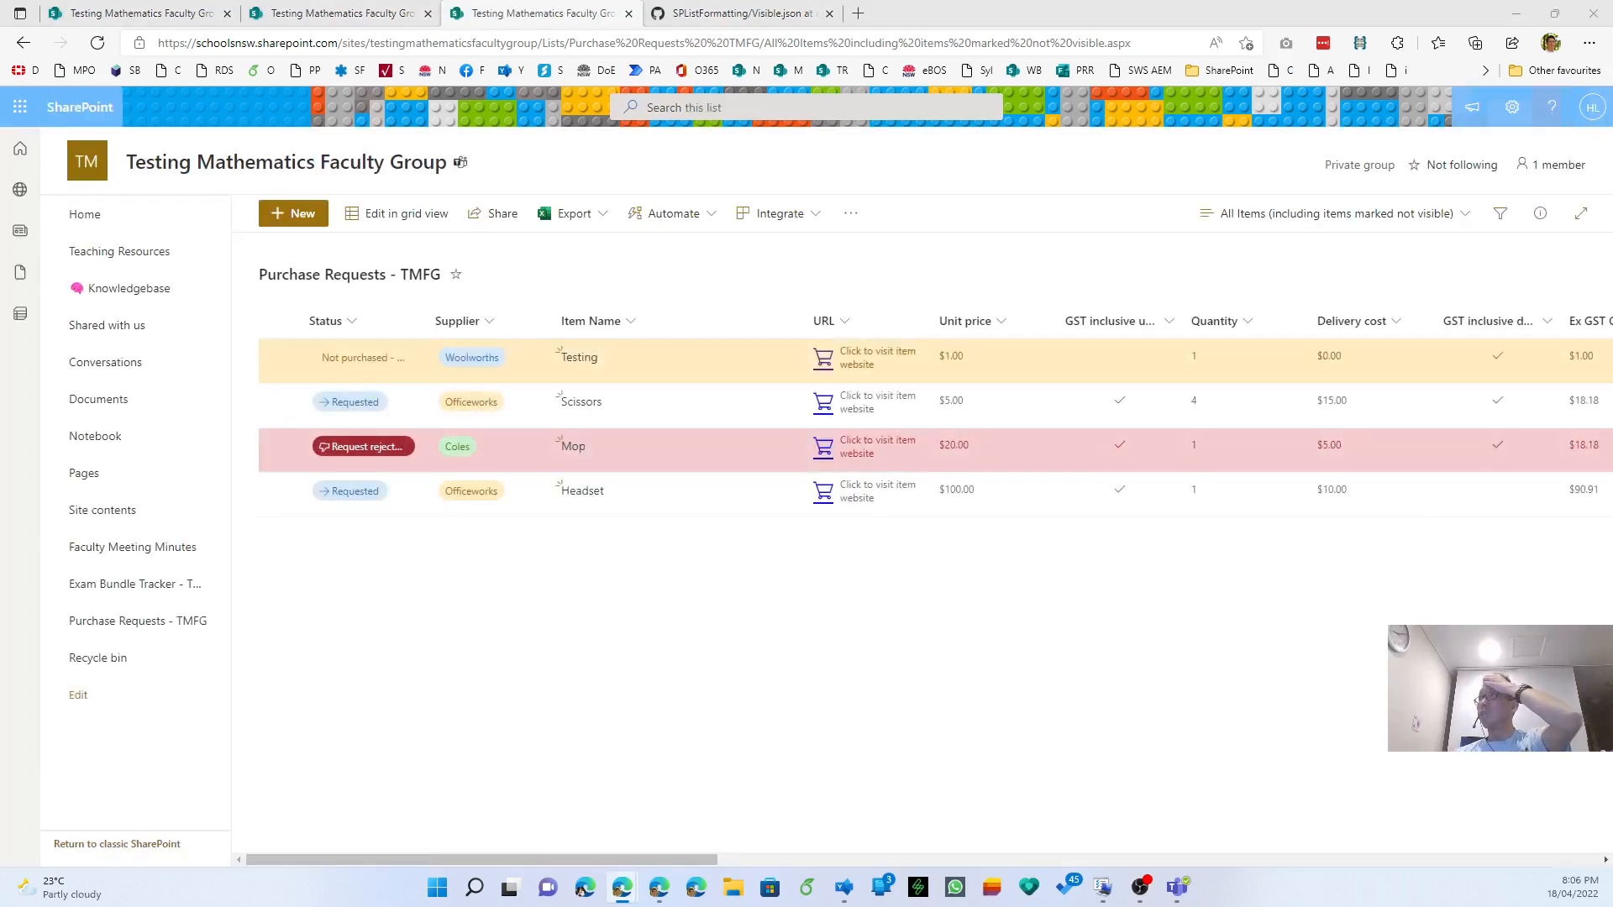
pyautogui.click(1258, 221)
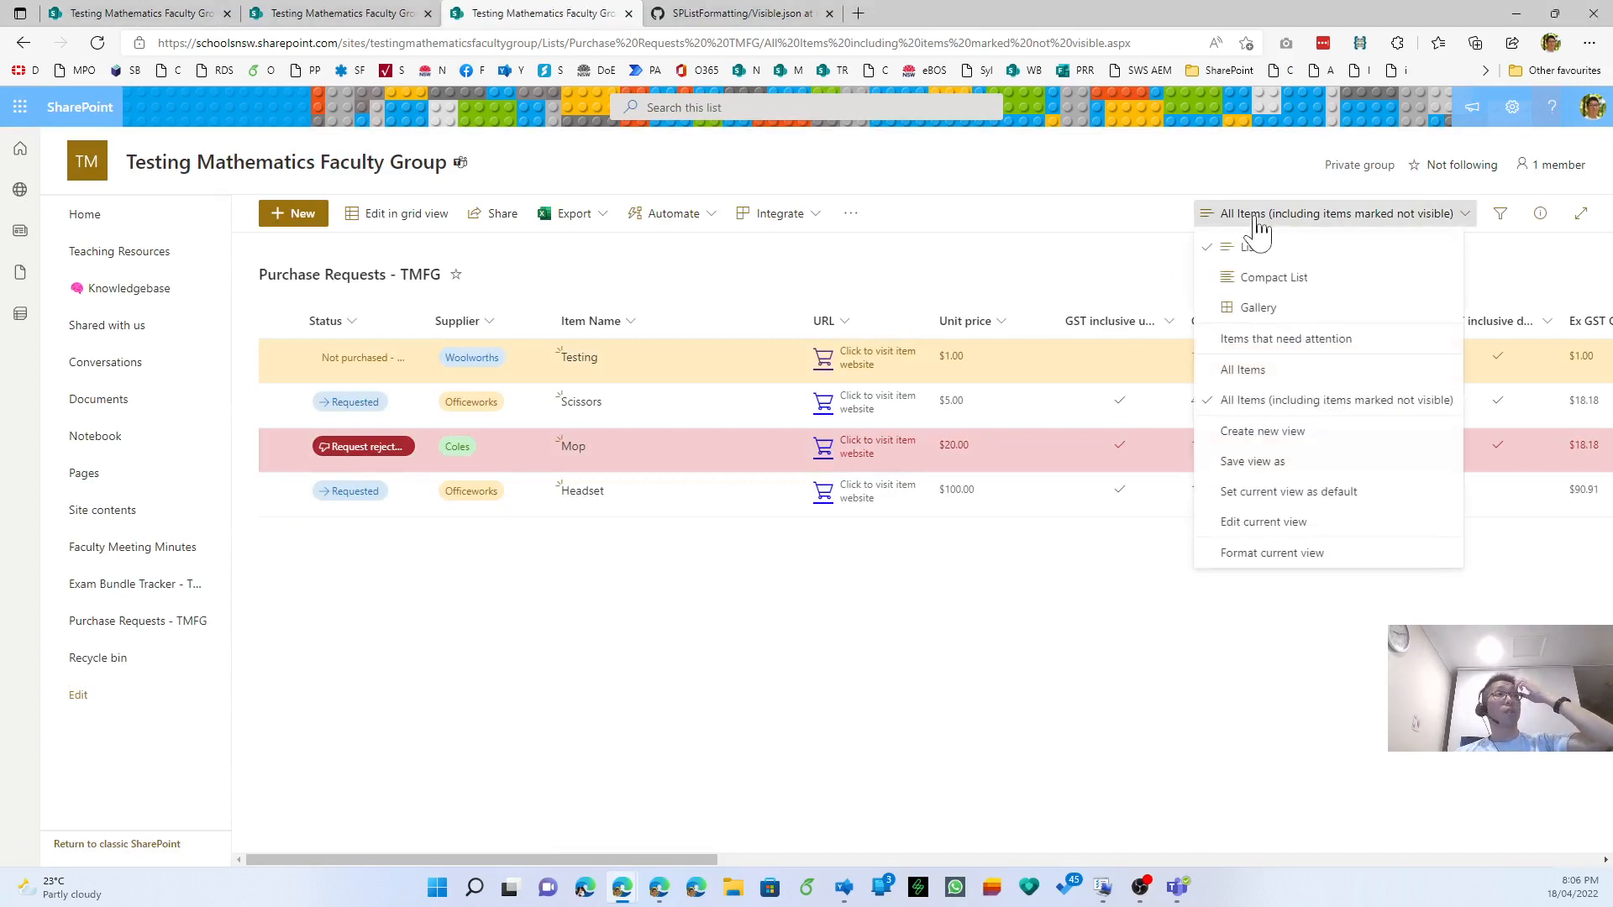
pyautogui.click(1286, 467)
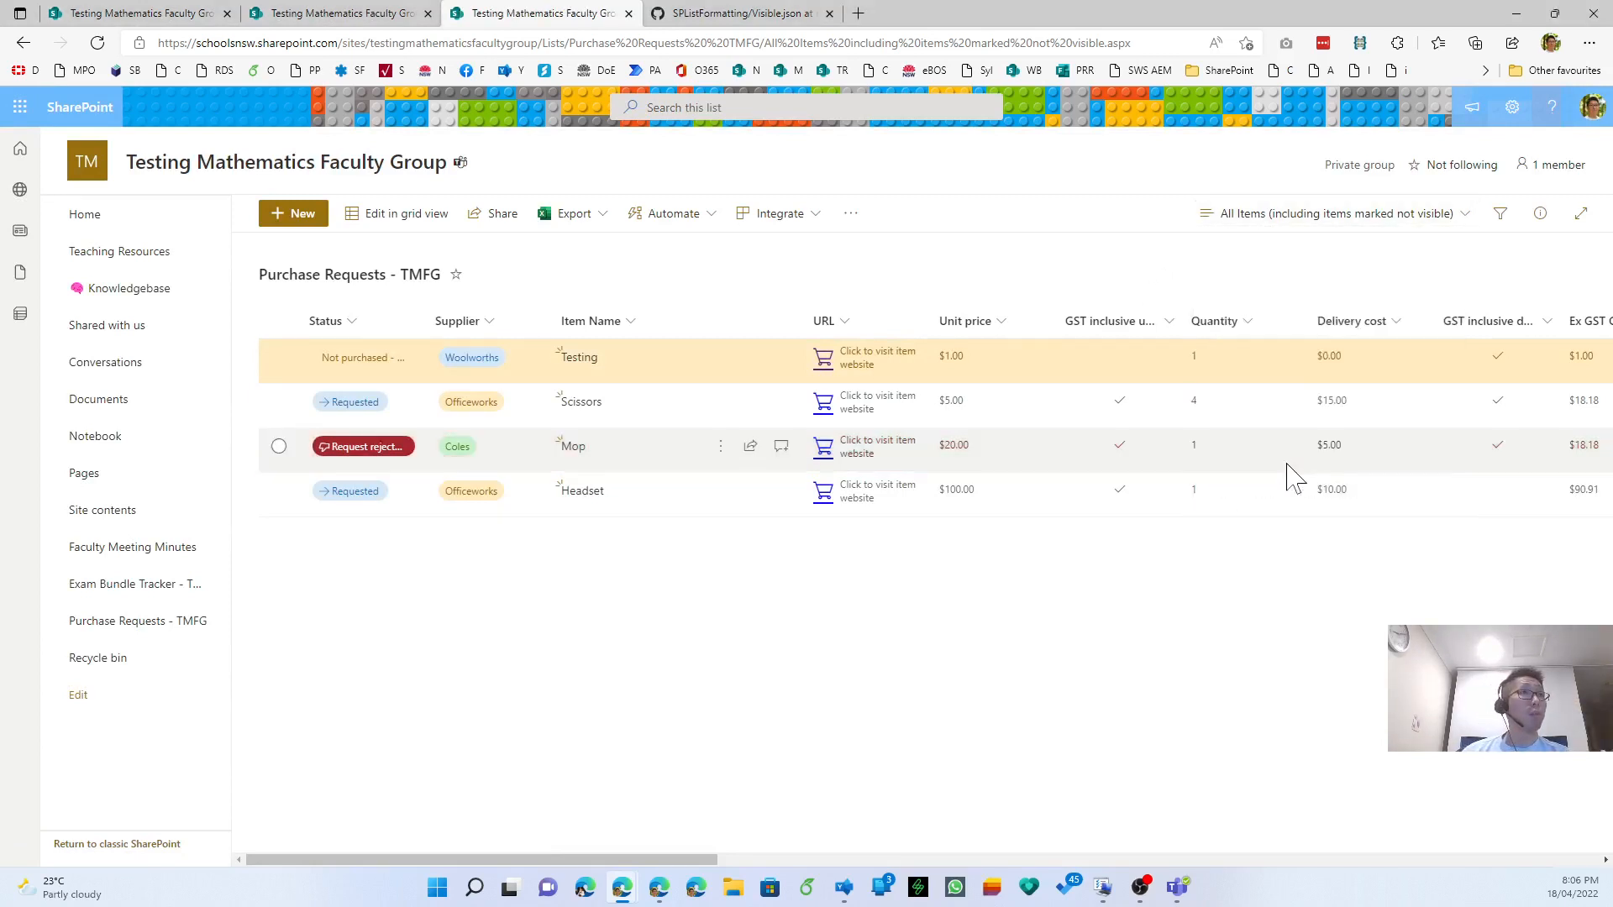
# - Save the current view as a public view named "All unreceived items"
pyautogui.click(851, 474)
pyautogui.hotkey('ctrl', 'a')
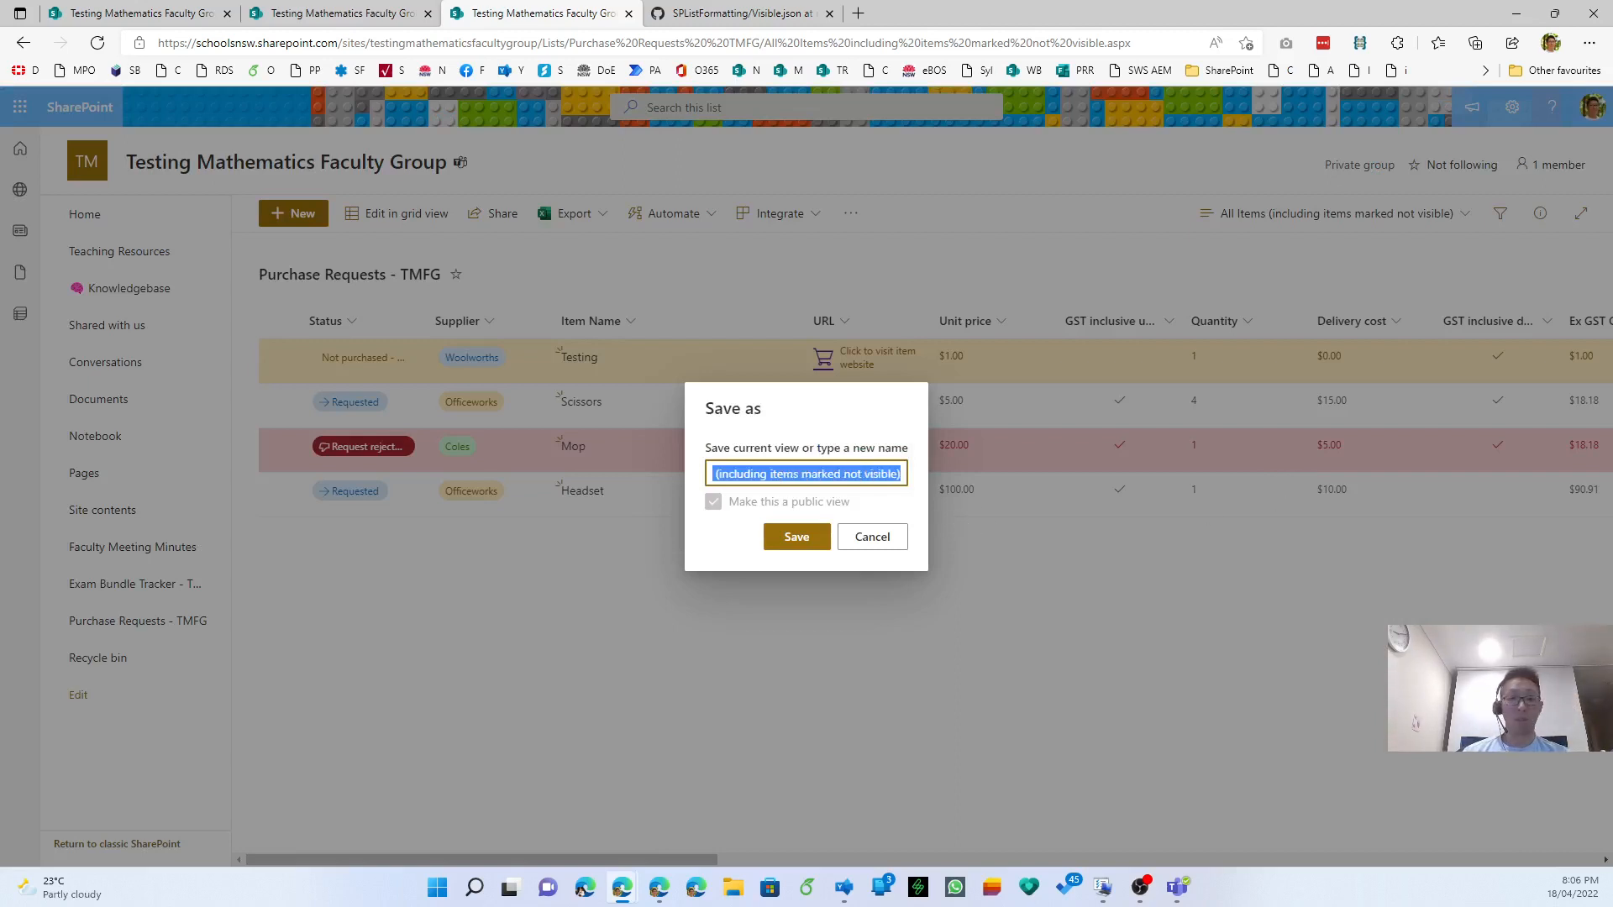
pyautogui.write('All unreceived items')
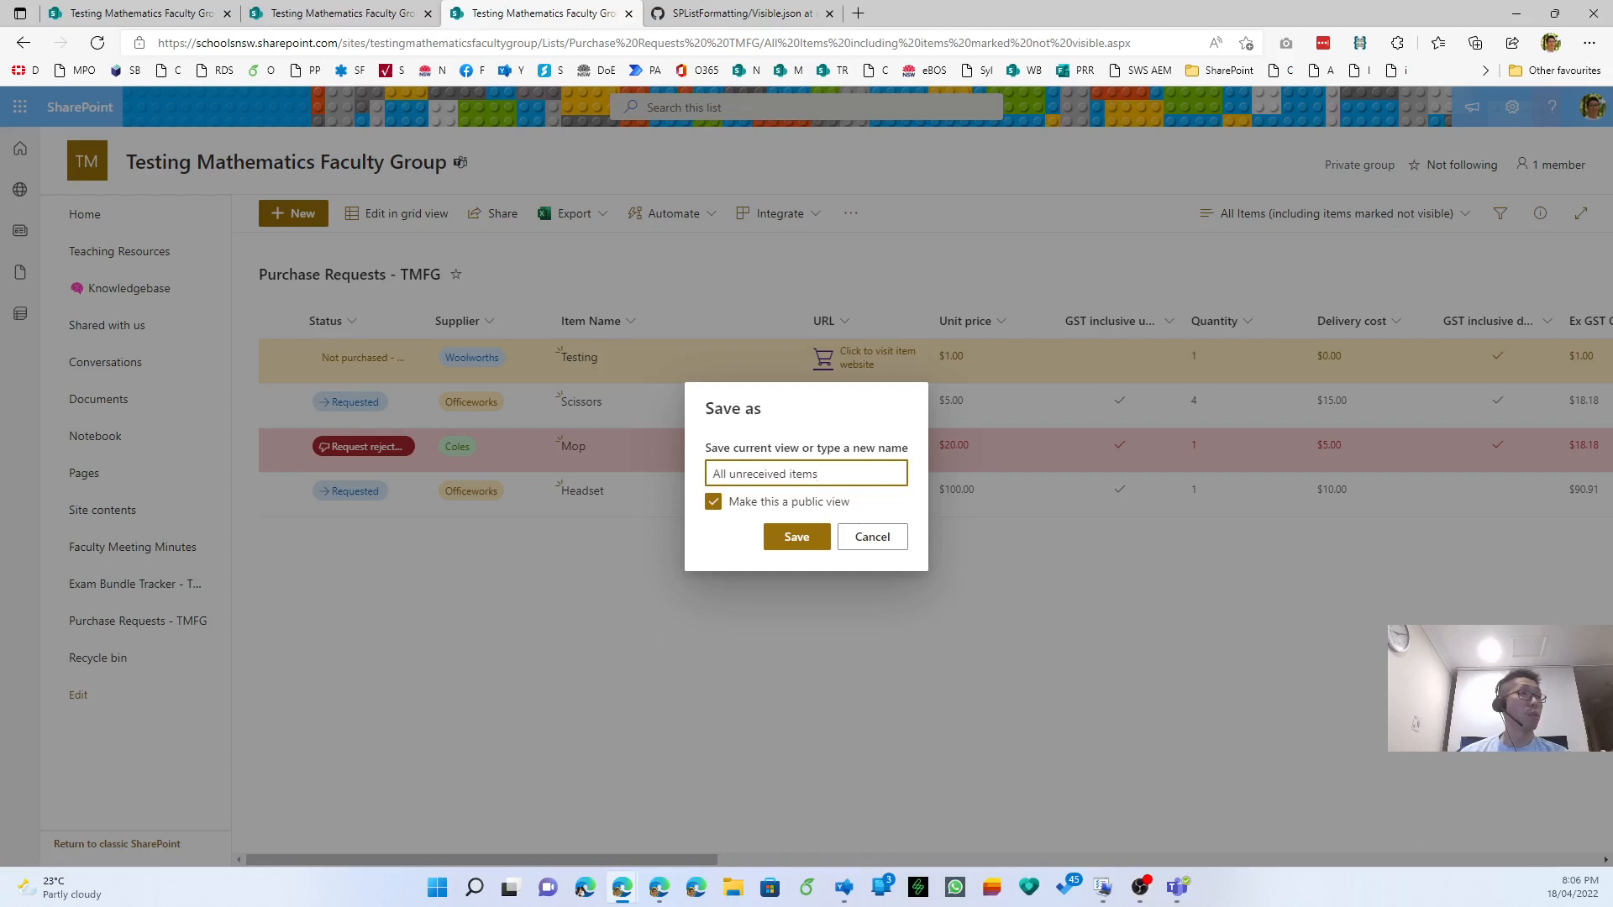
pyautogui.click(767, 546)
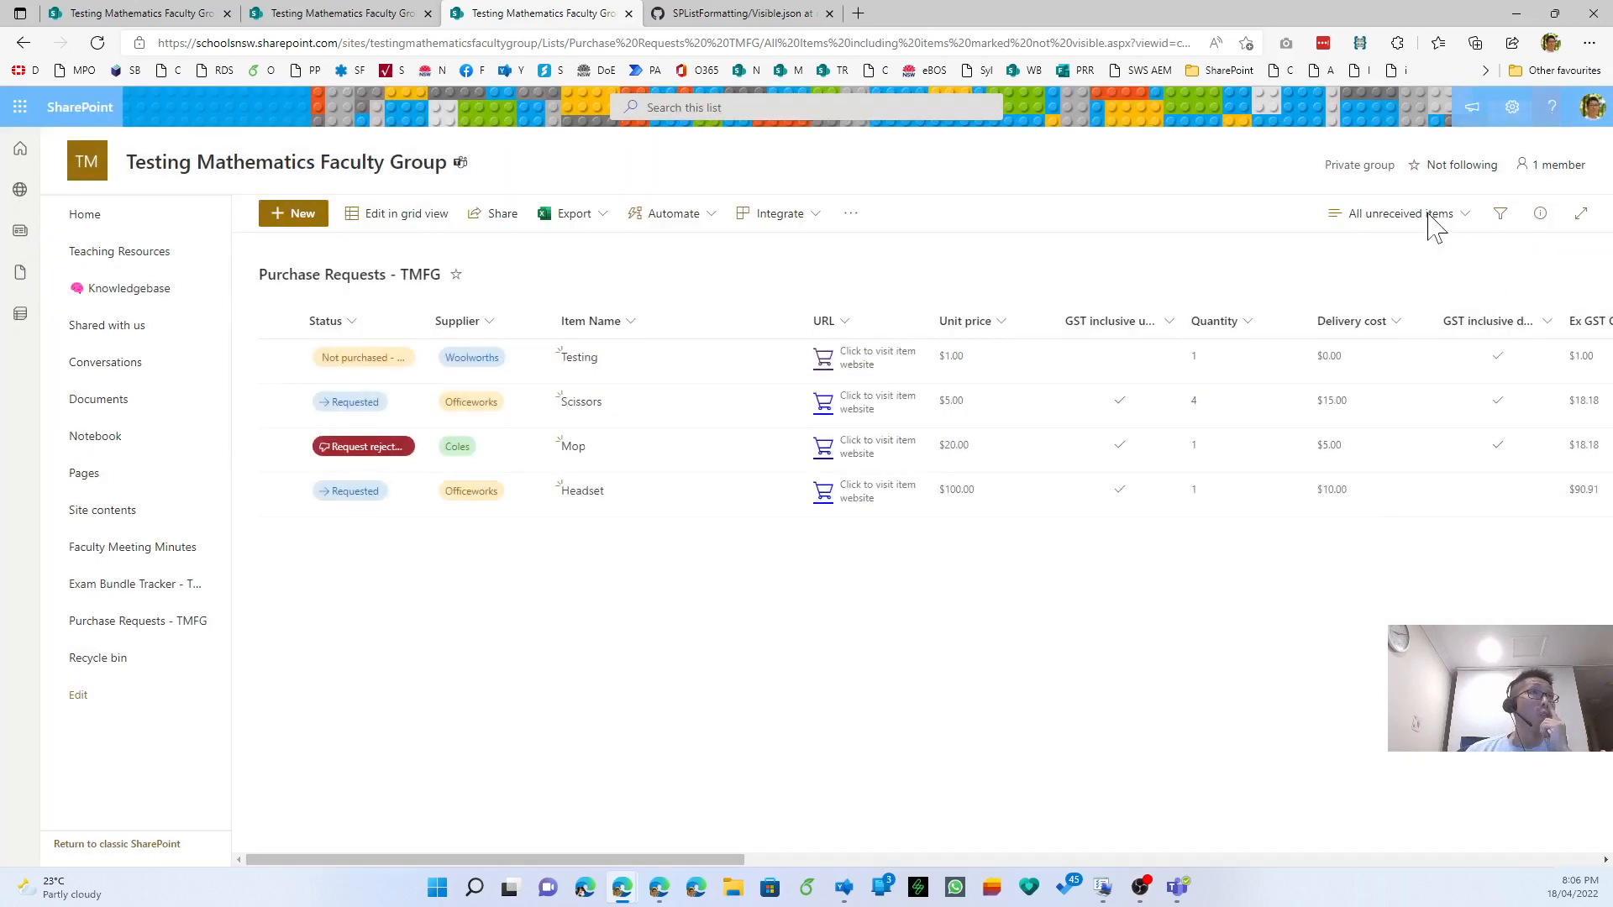
# - Filter the "All unreceived items" view to show items only when Mark as Received is equal to No, and save the view
pyautogui.click(1429, 215)
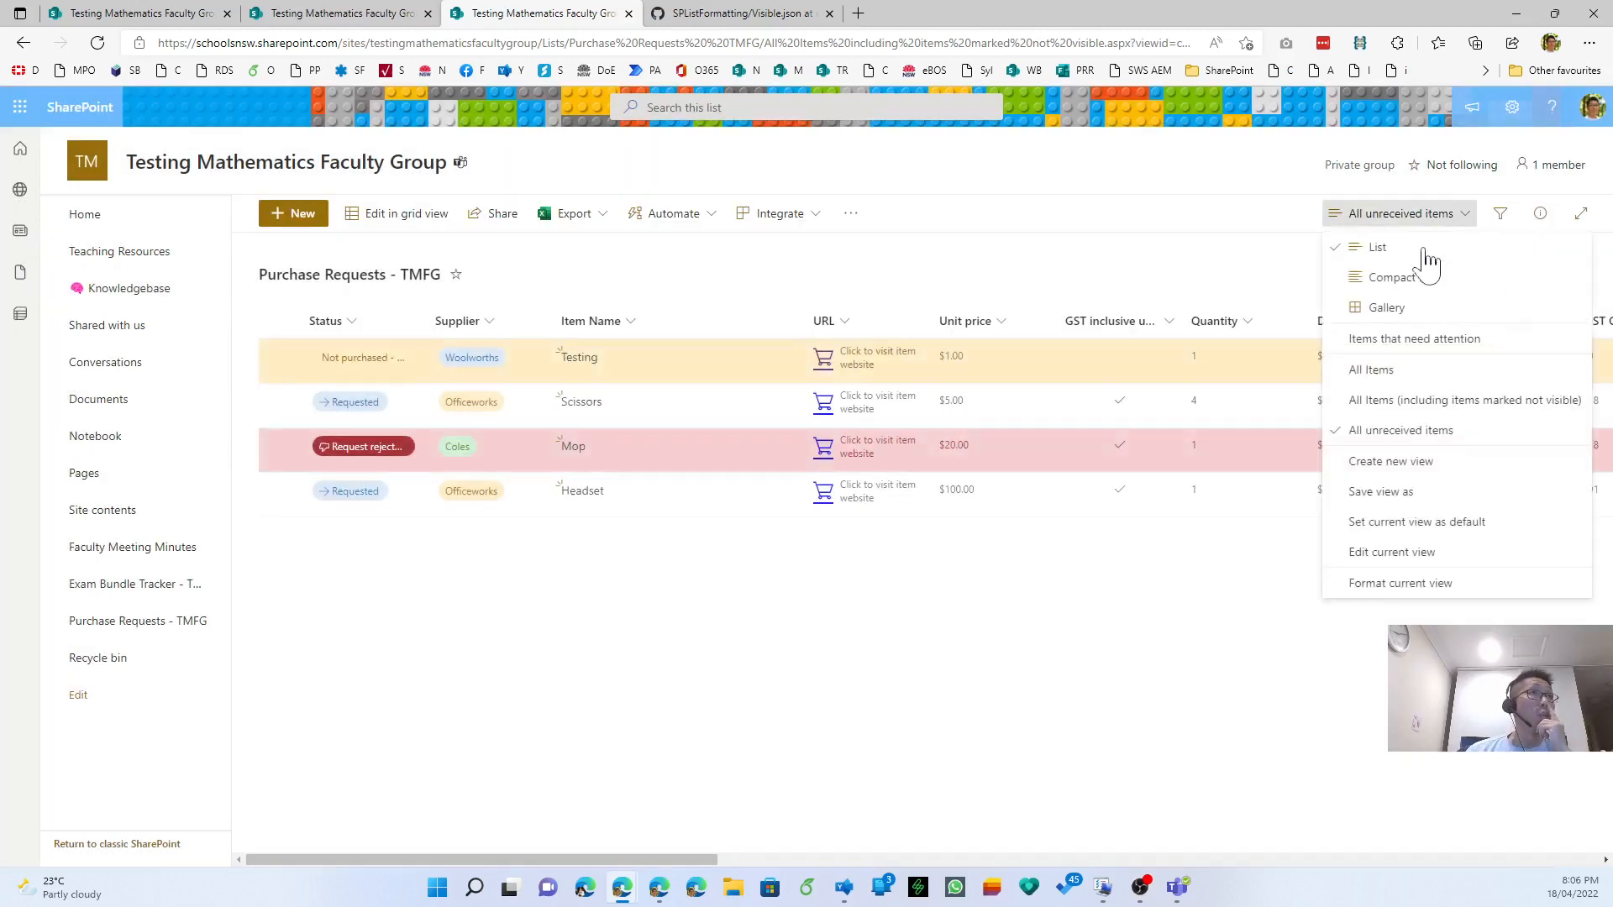
pyautogui.click(1391, 553)
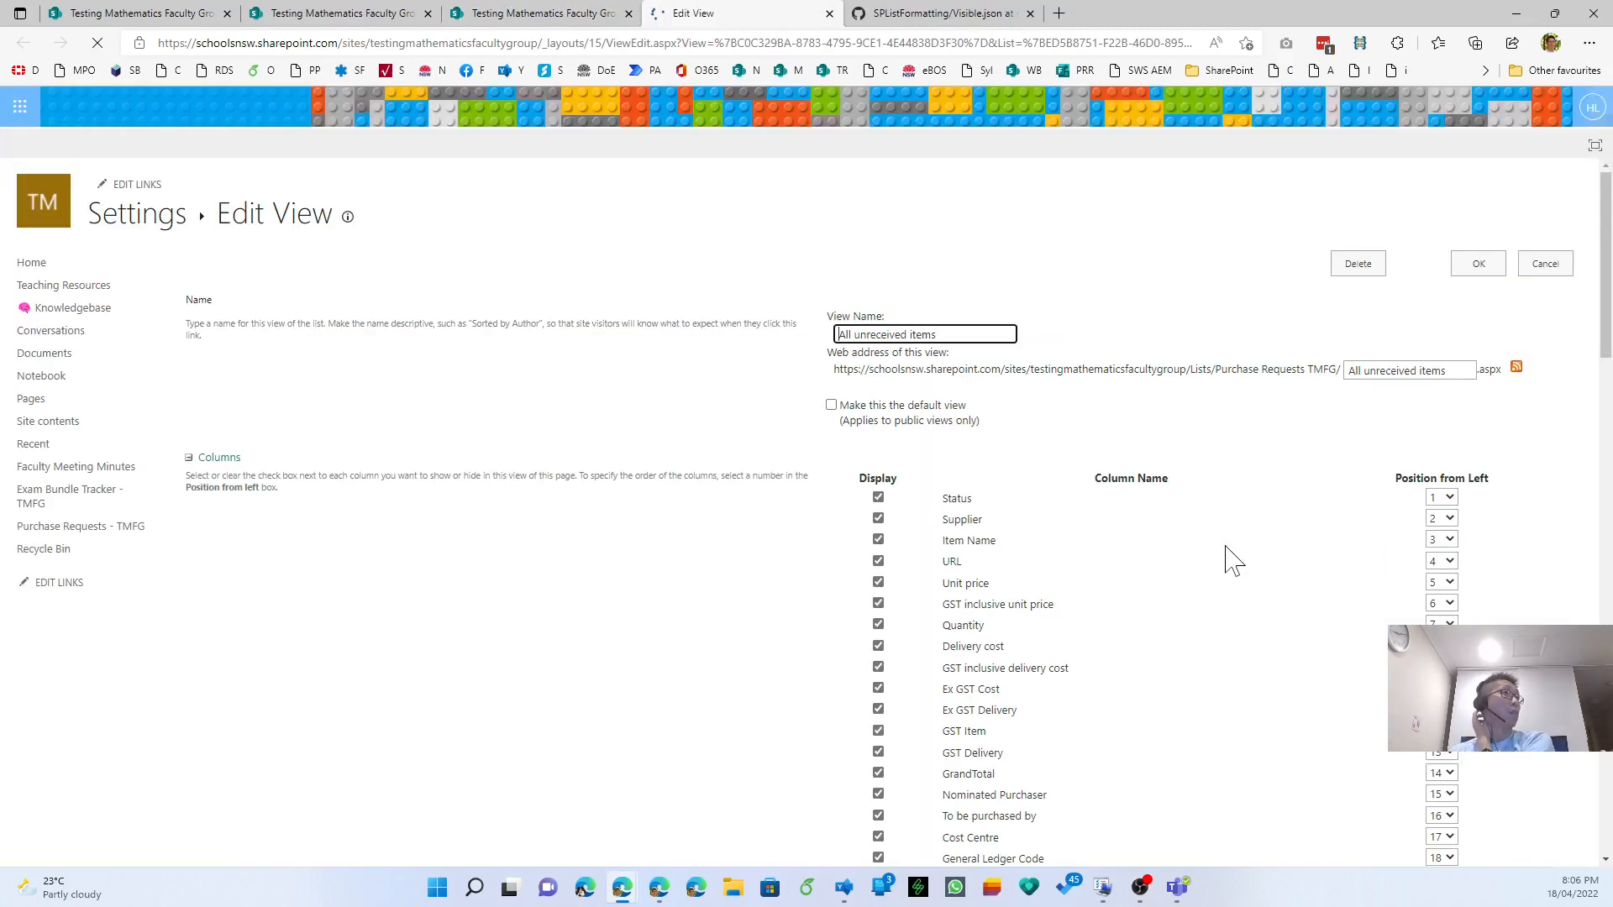
pyautogui.scroll(-15, 1138, 675)
pyautogui.scroll(6, 1138, 675)
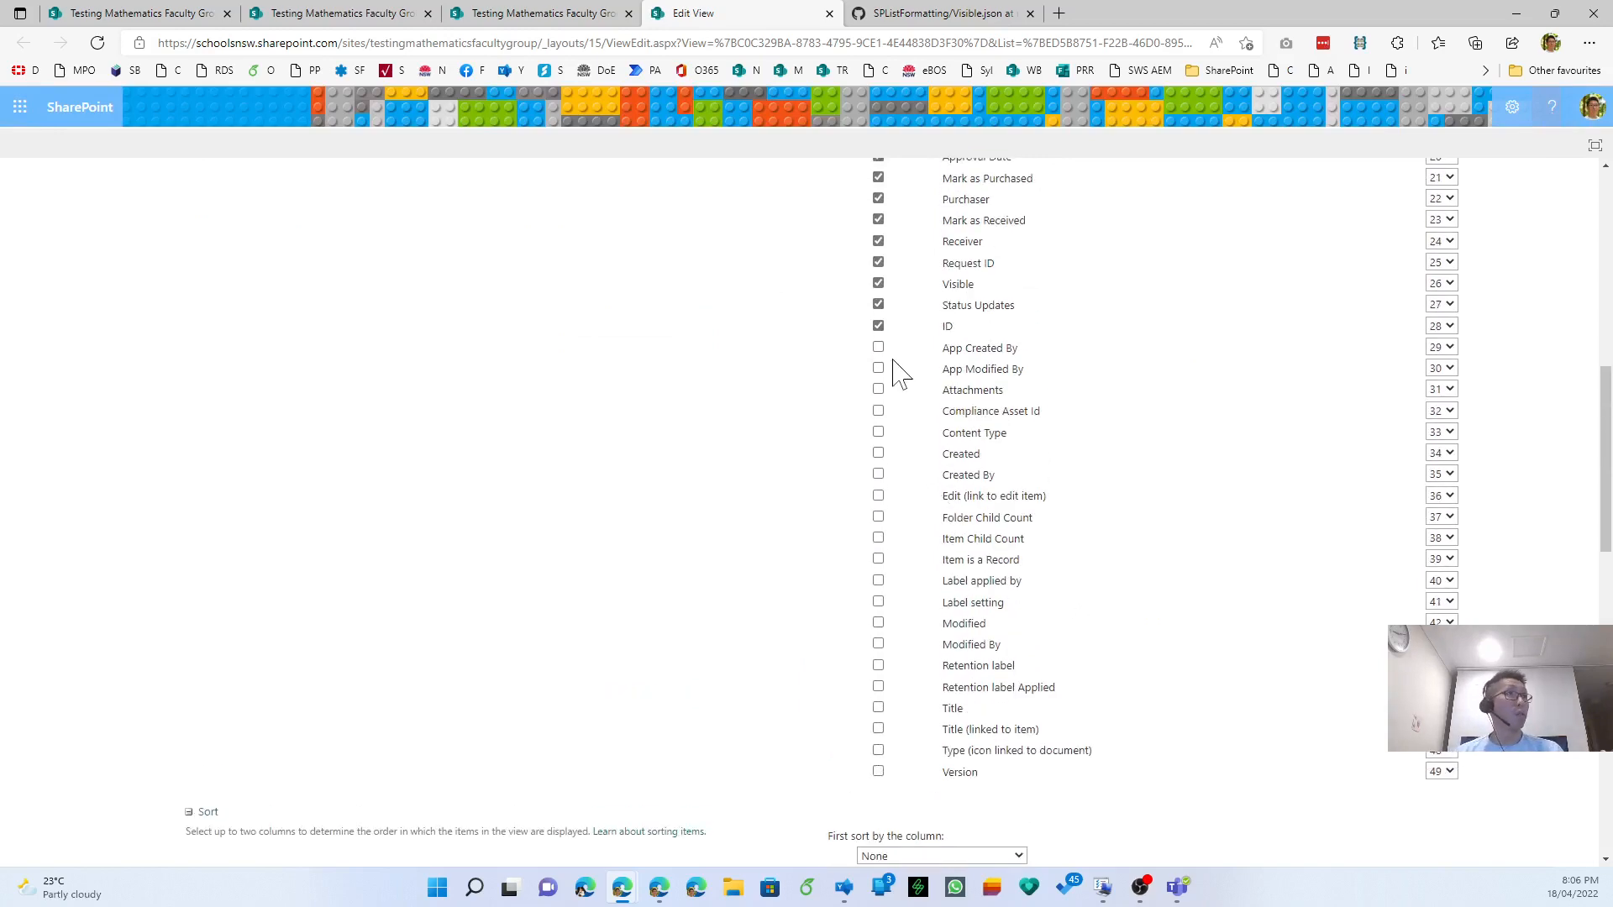
pyautogui.scroll(-8, 966, 677)
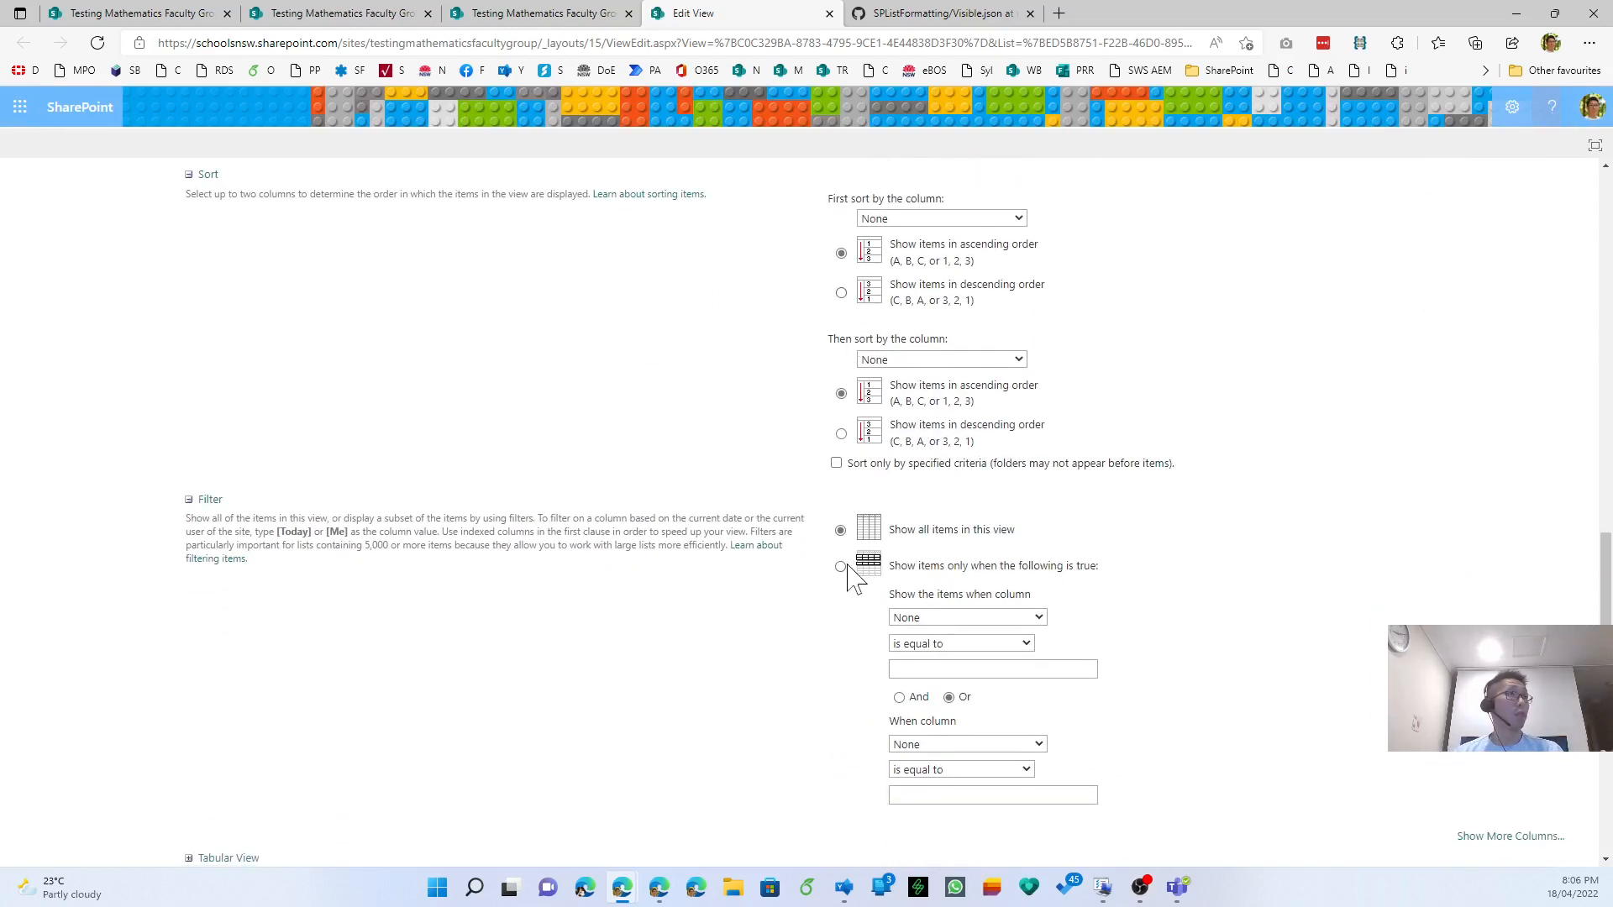
pyautogui.click(958, 619)
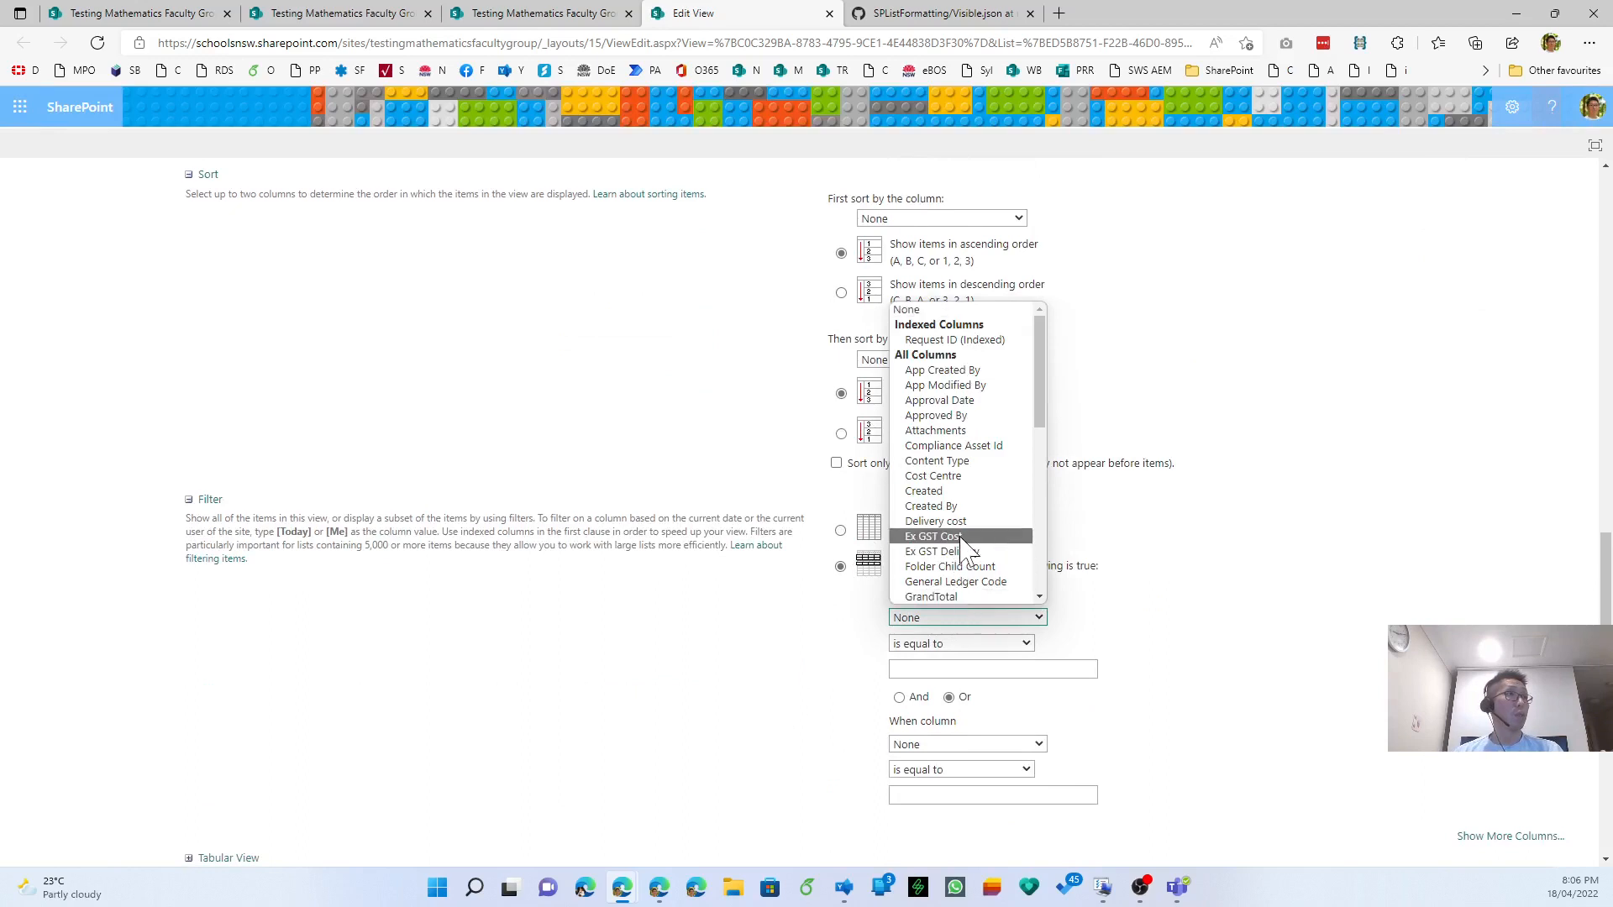
pyautogui.scroll(-5, 966, 471)
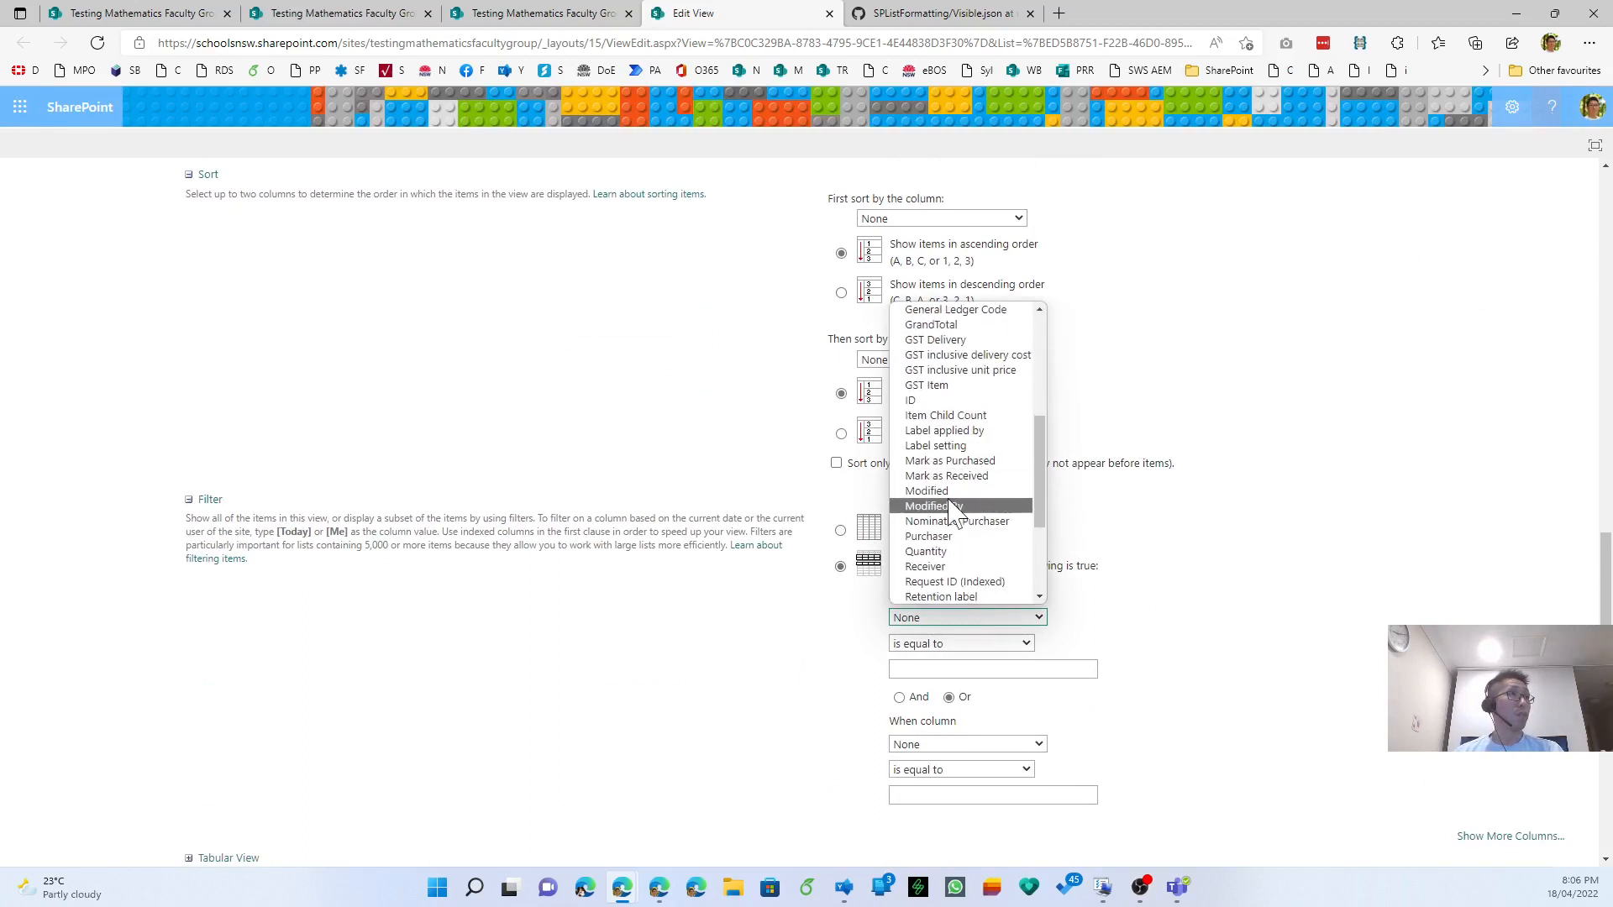
pyautogui.click(951, 476)
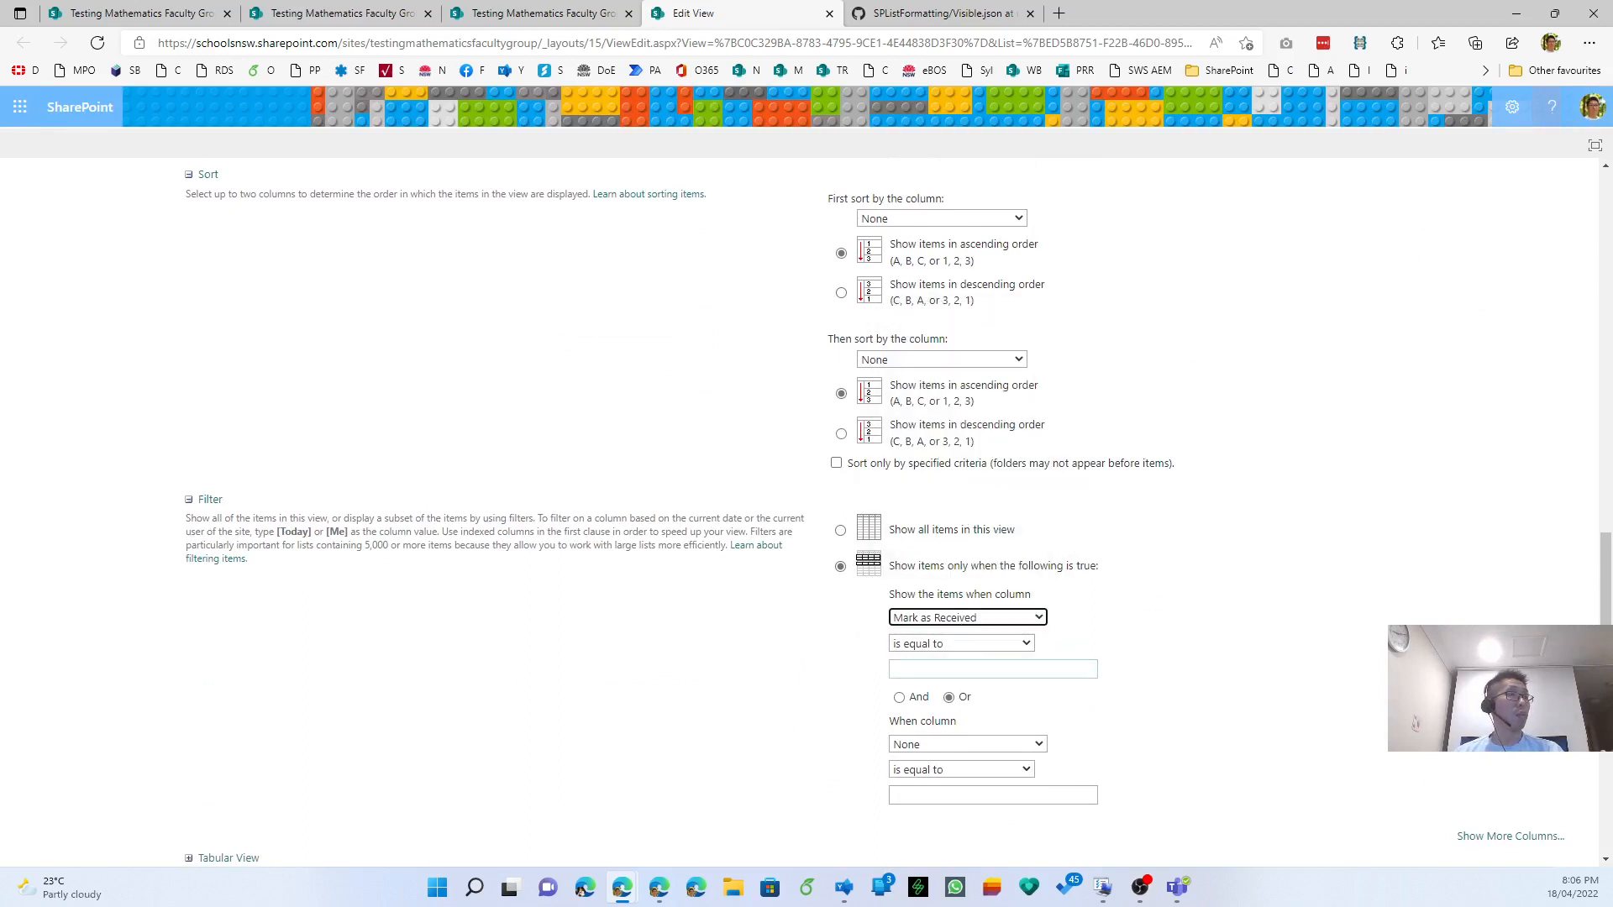
pyautogui.click(965, 669)
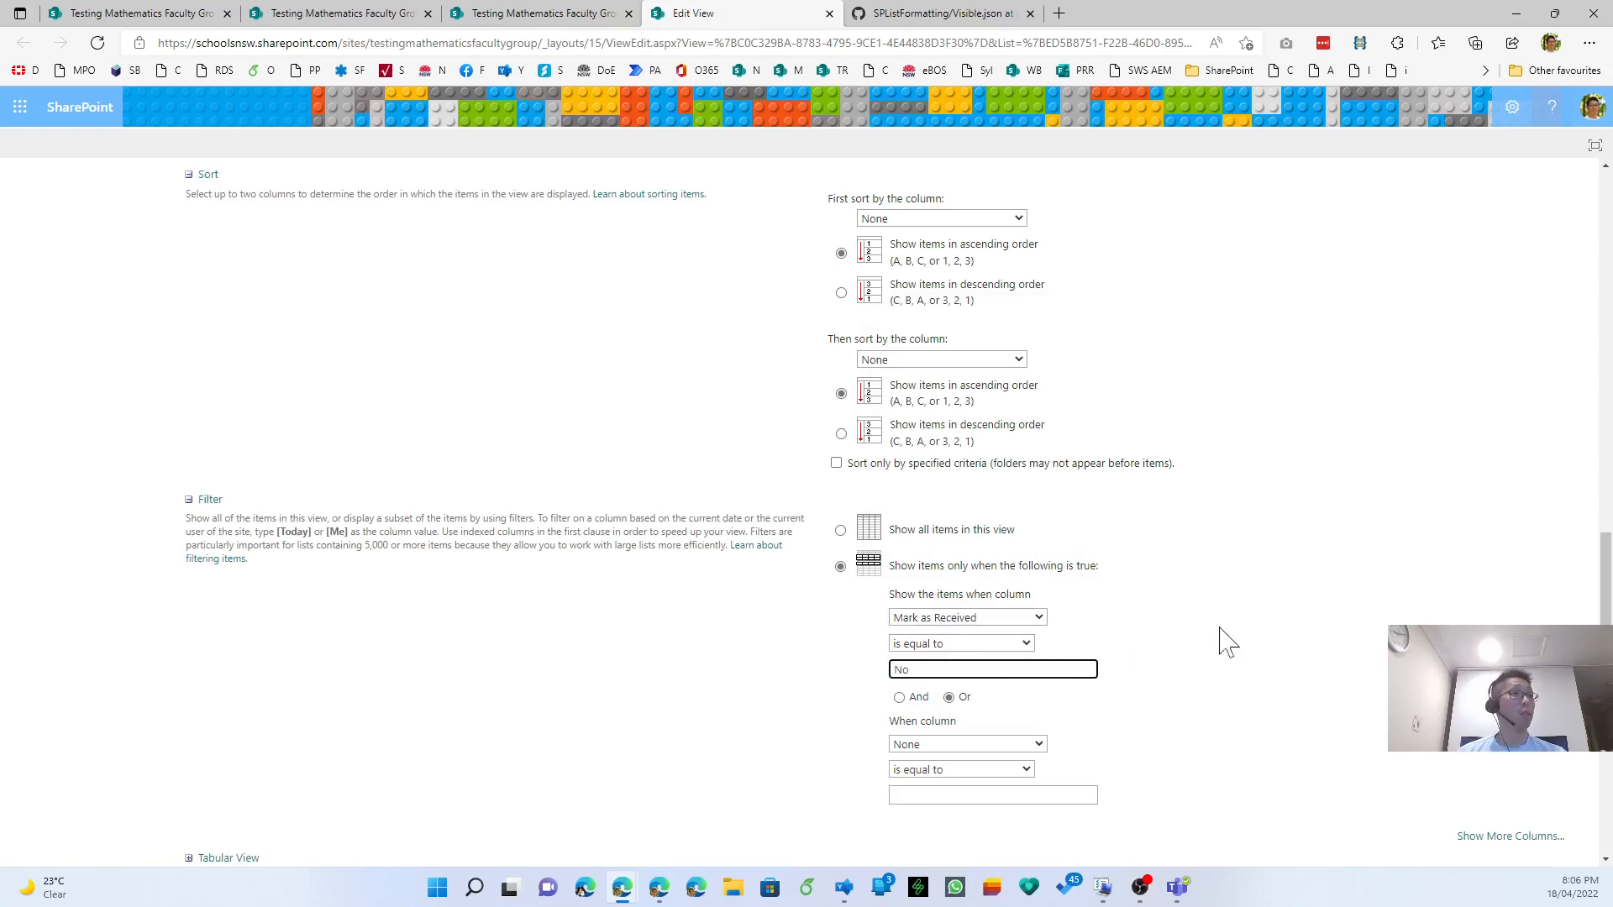
pyautogui.scroll(-5, 1227, 643)
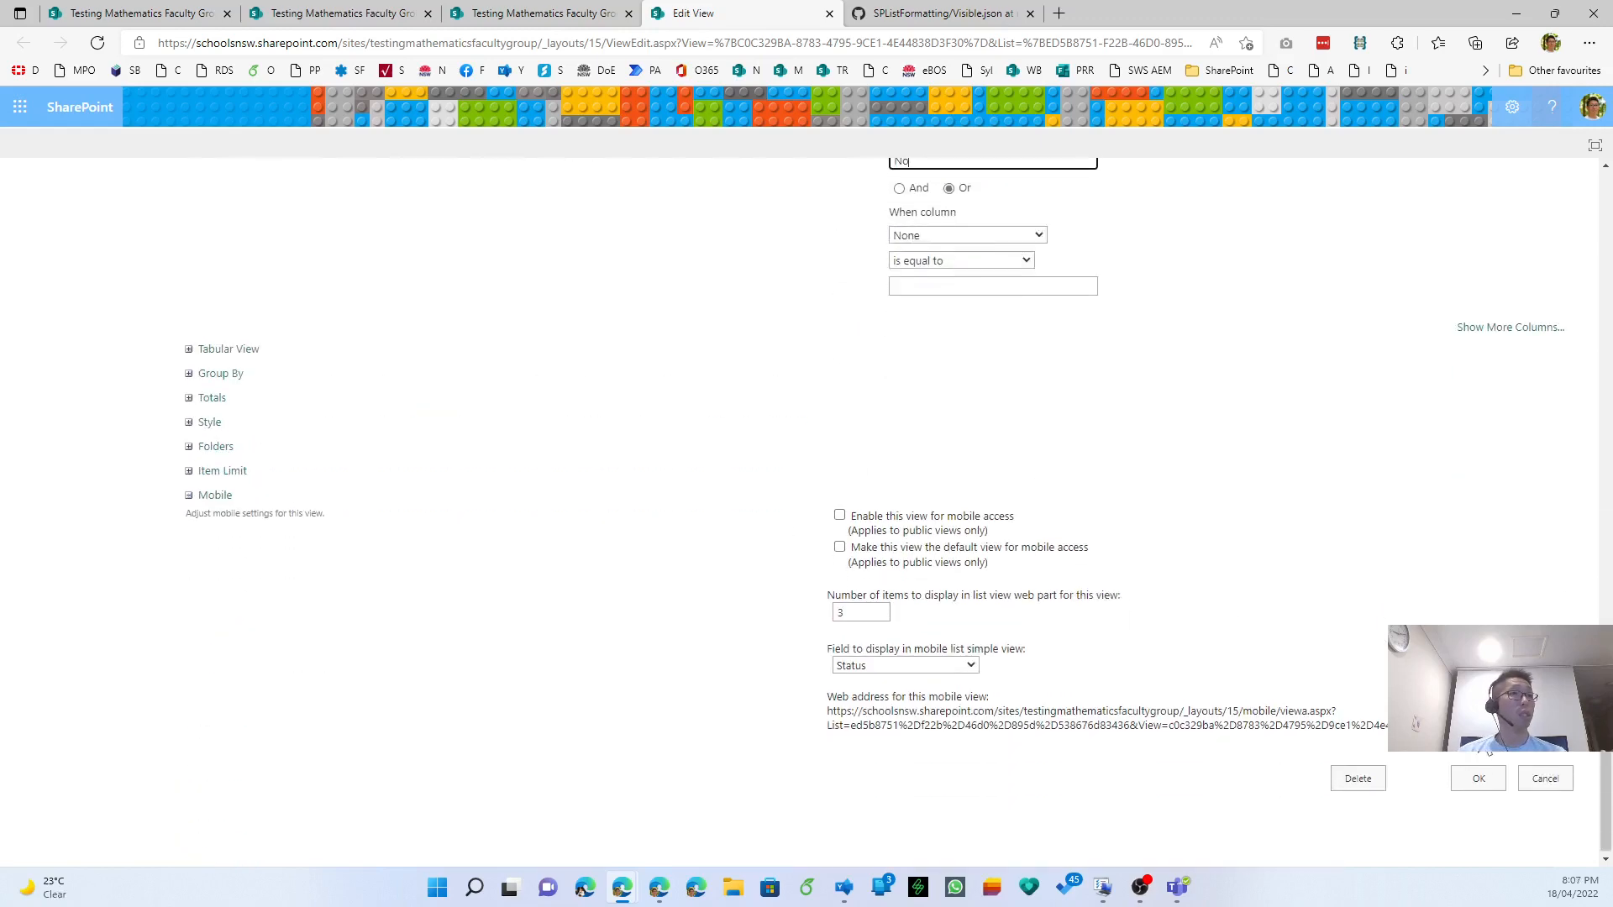
pyautogui.click(1470, 783)
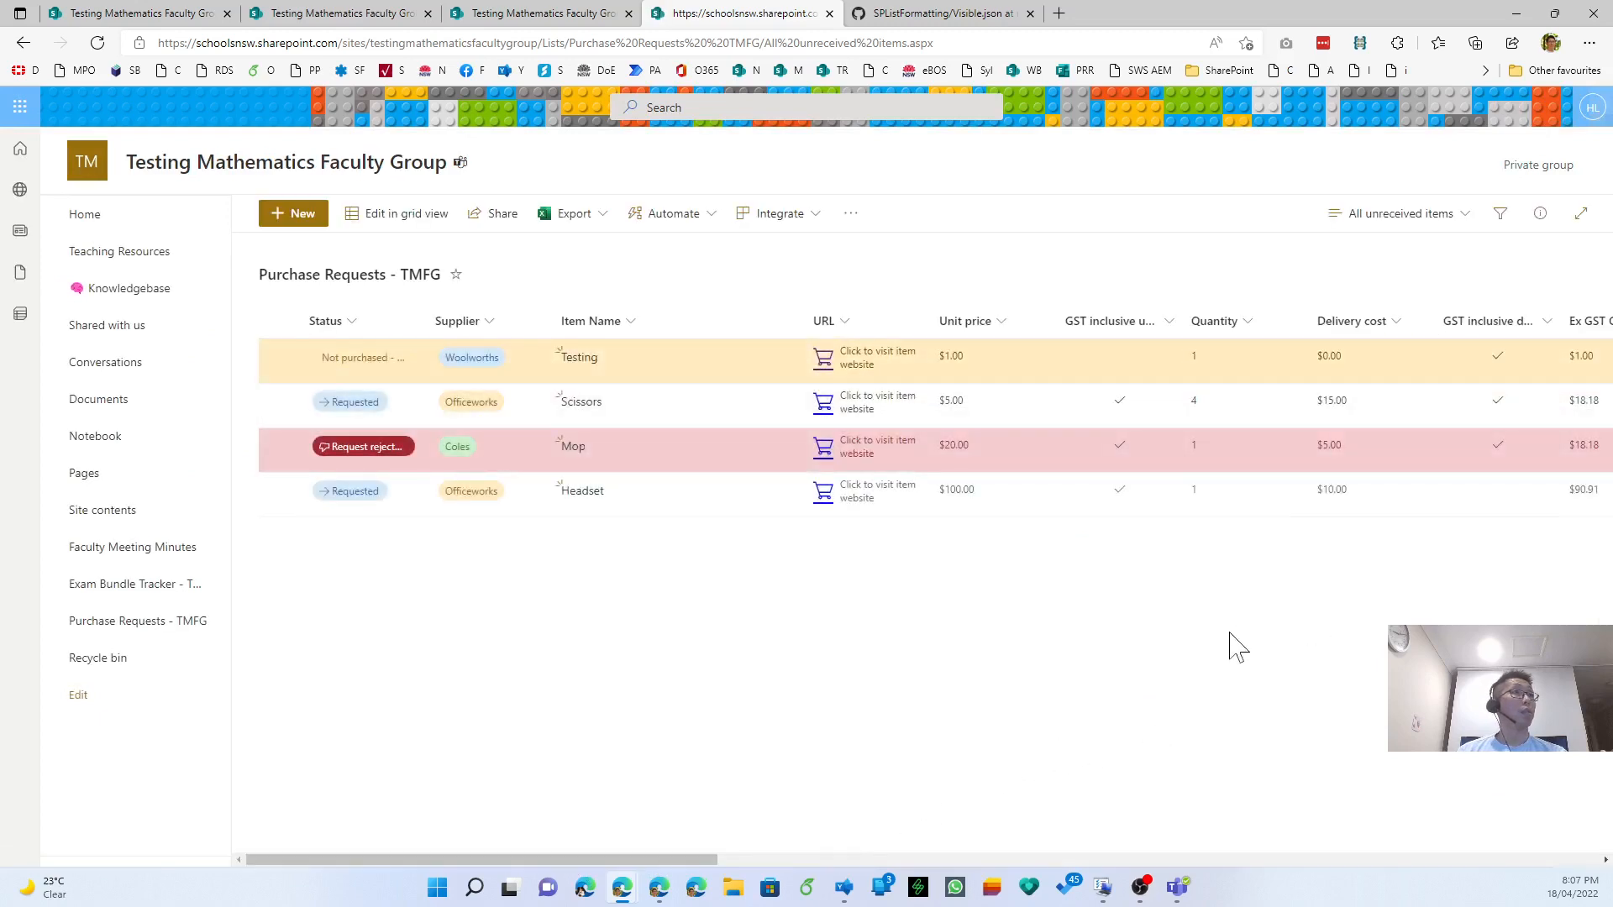
# - Add an And condition to the "All unreceived items" filter requiring Visible to be equal to Yes, and save the view
pyautogui.click(1386, 215)
pyautogui.click(1416, 555)
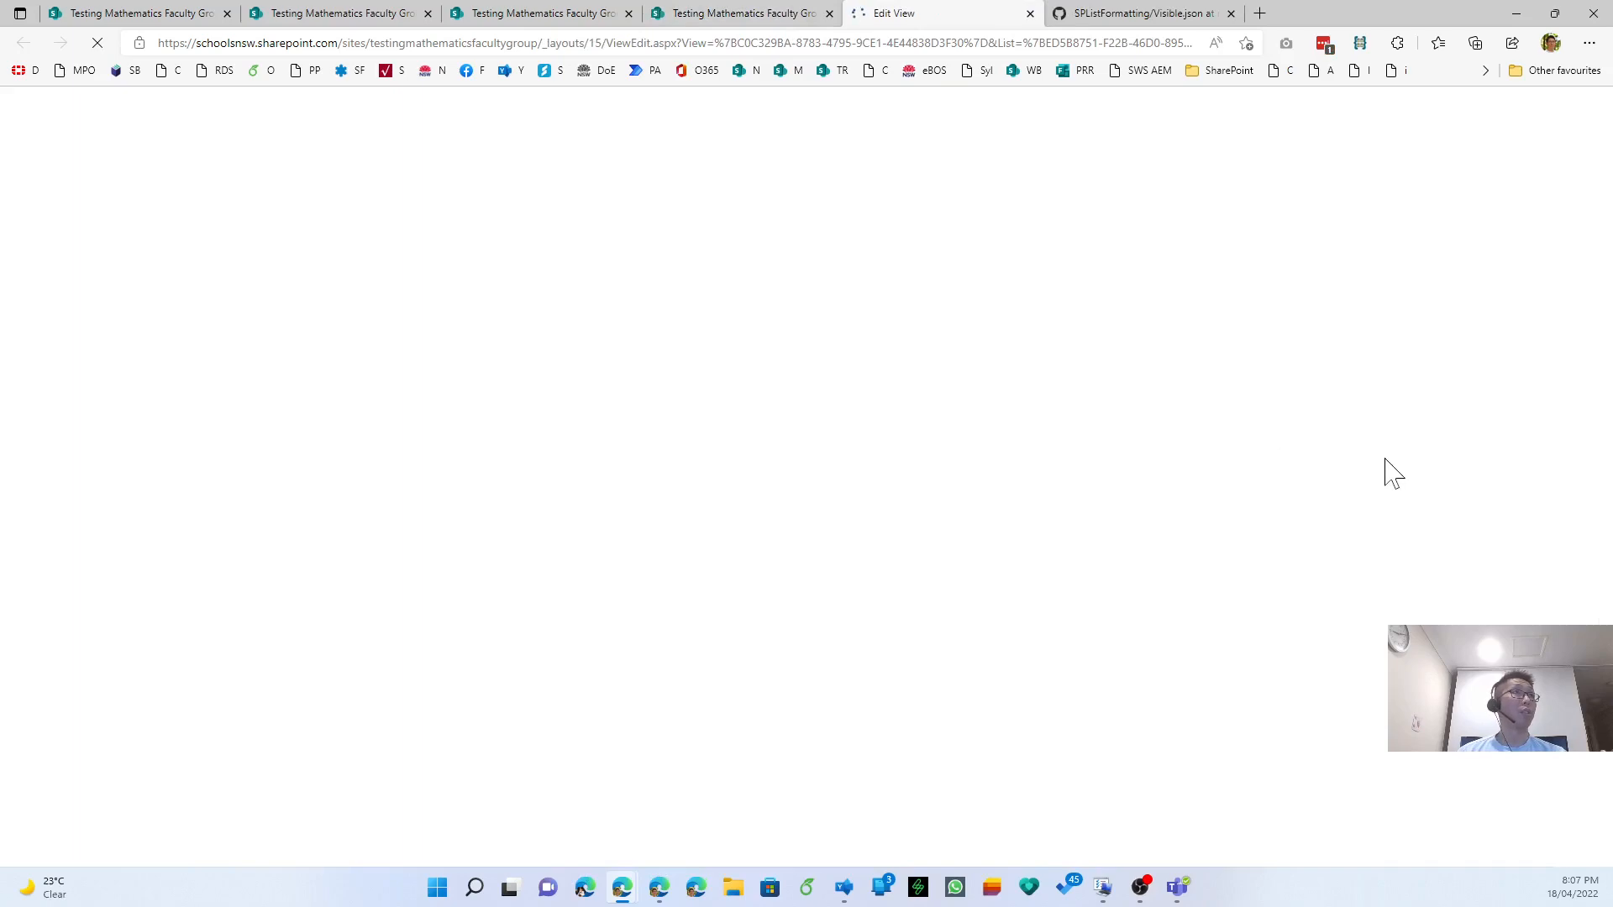
pyautogui.scroll(-5, 1368, 507)
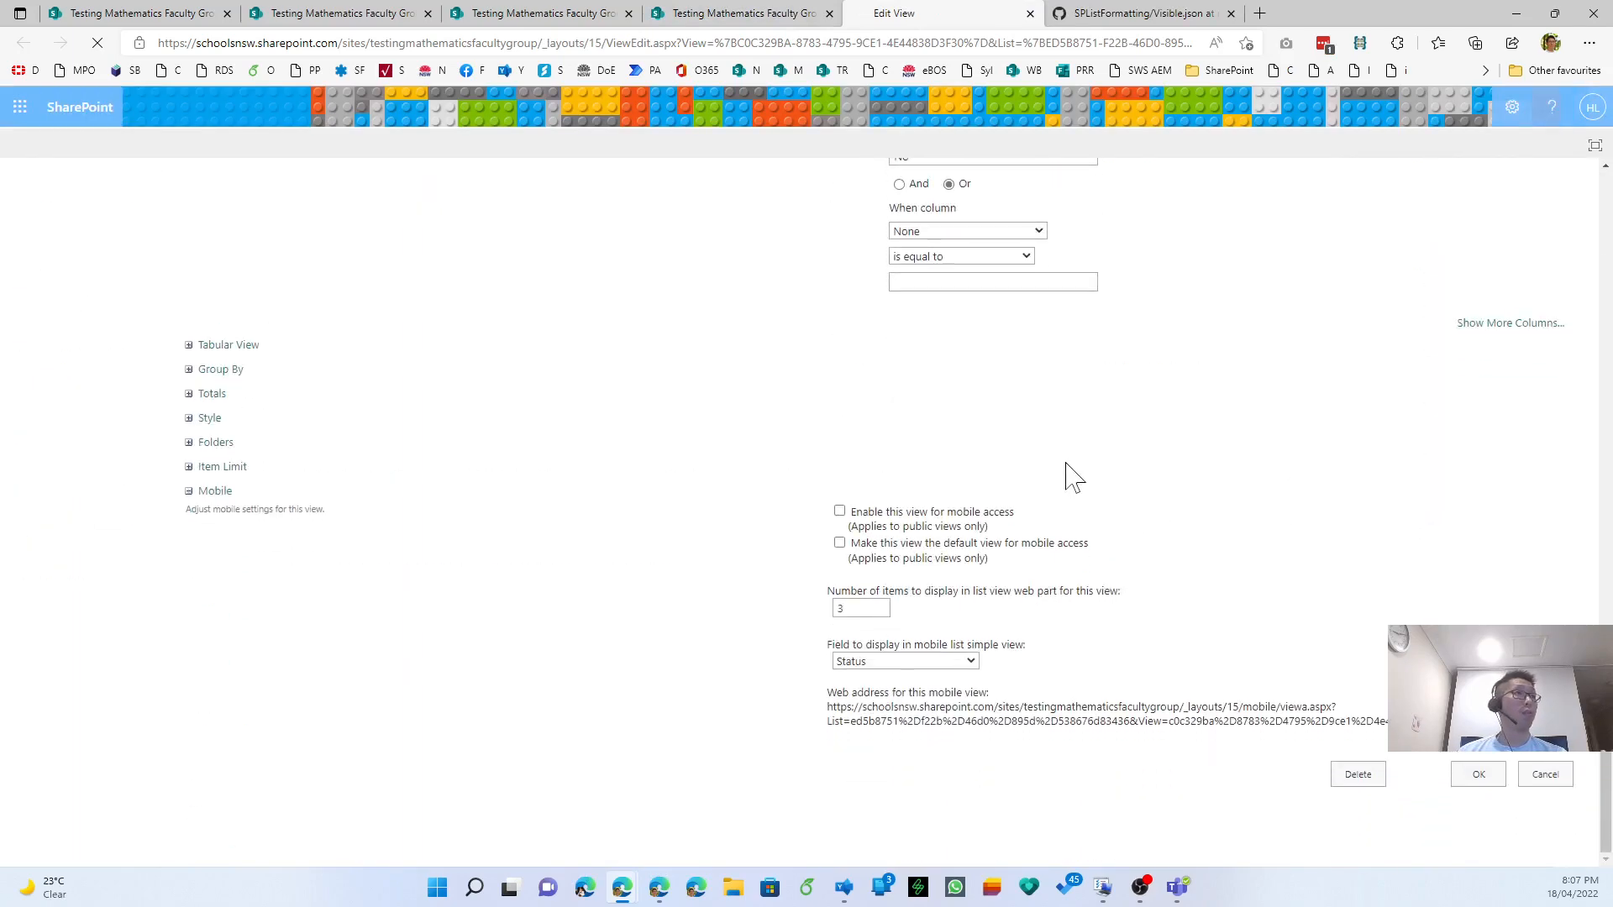
pyautogui.scroll(2, 983, 430)
pyautogui.click(900, 398)
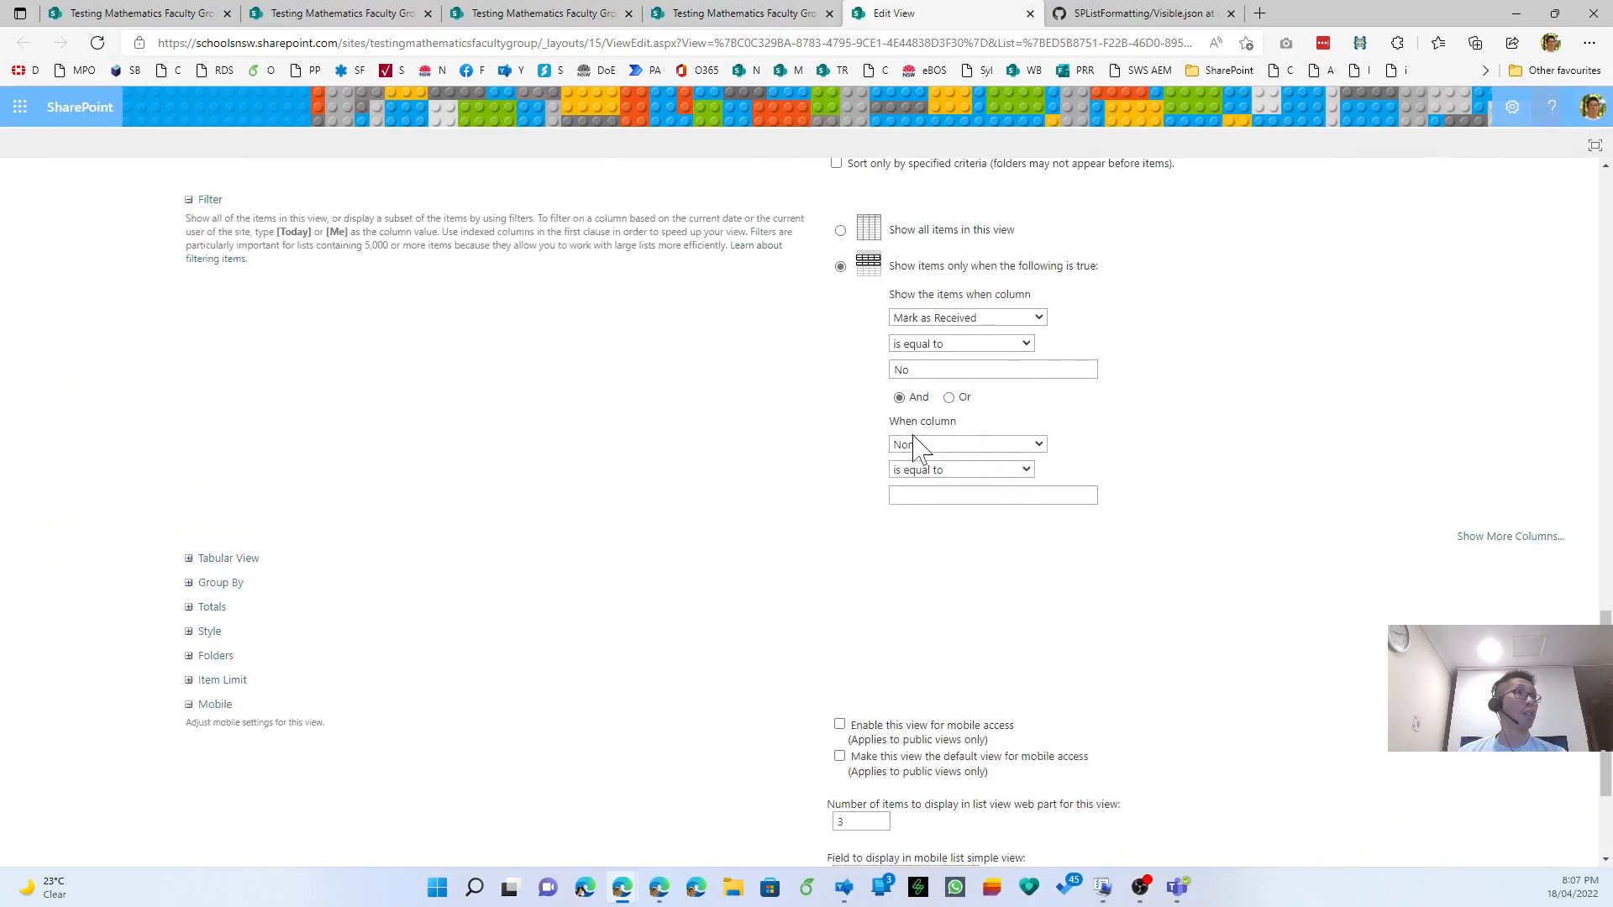
pyautogui.click(915, 444)
pyautogui.scroll(-5, 977, 689)
pyautogui.scroll(-4, 966, 714)
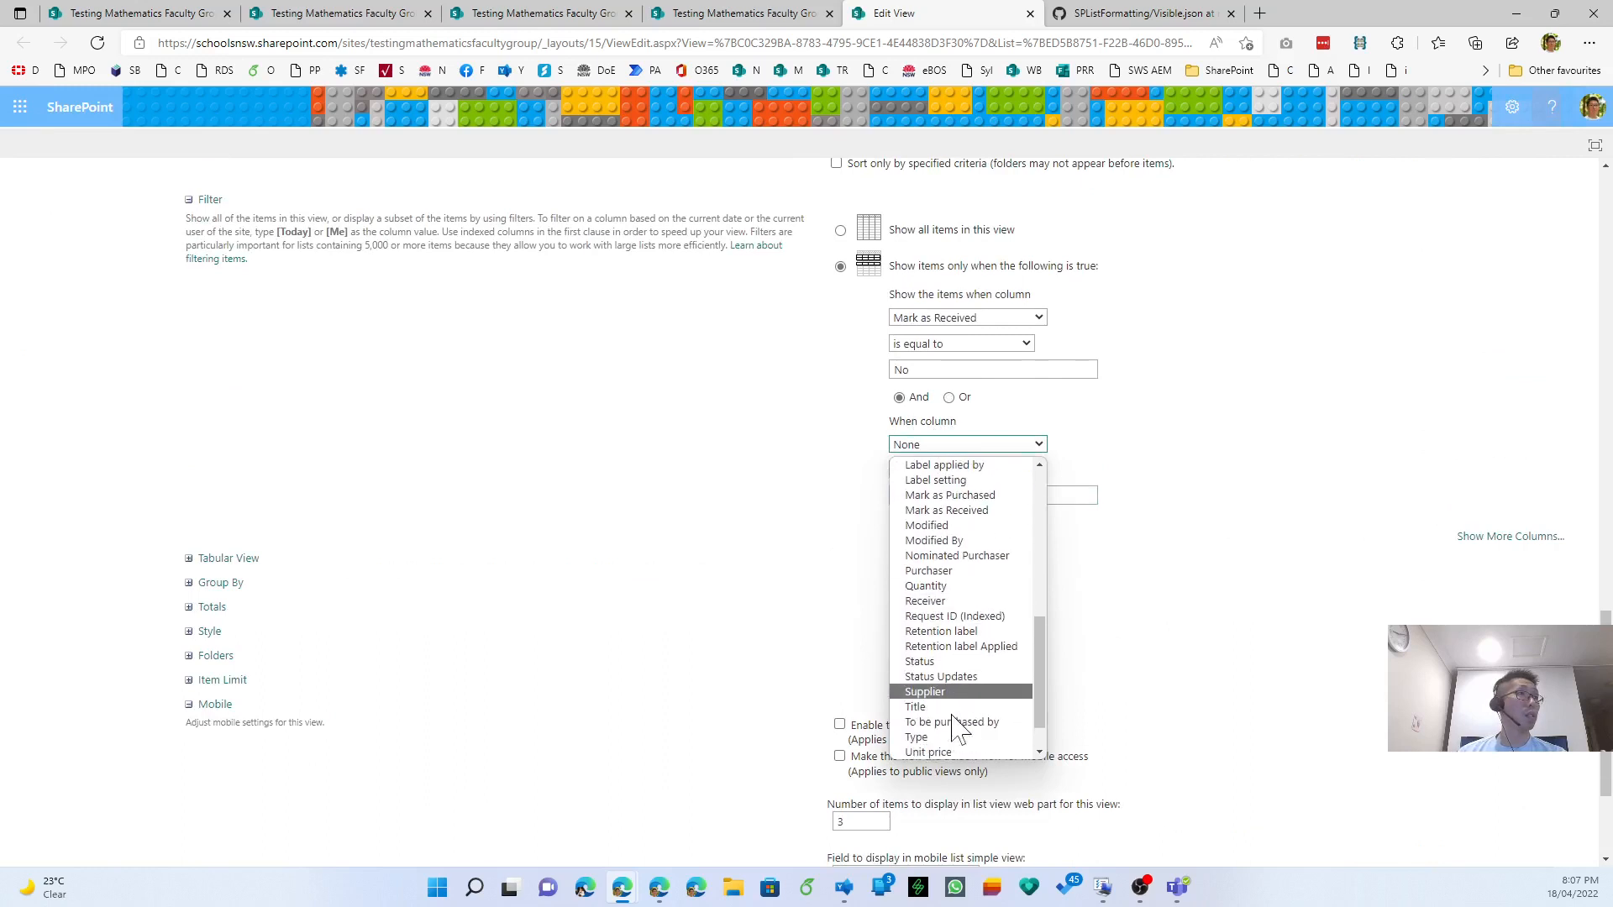
pyautogui.click(953, 751)
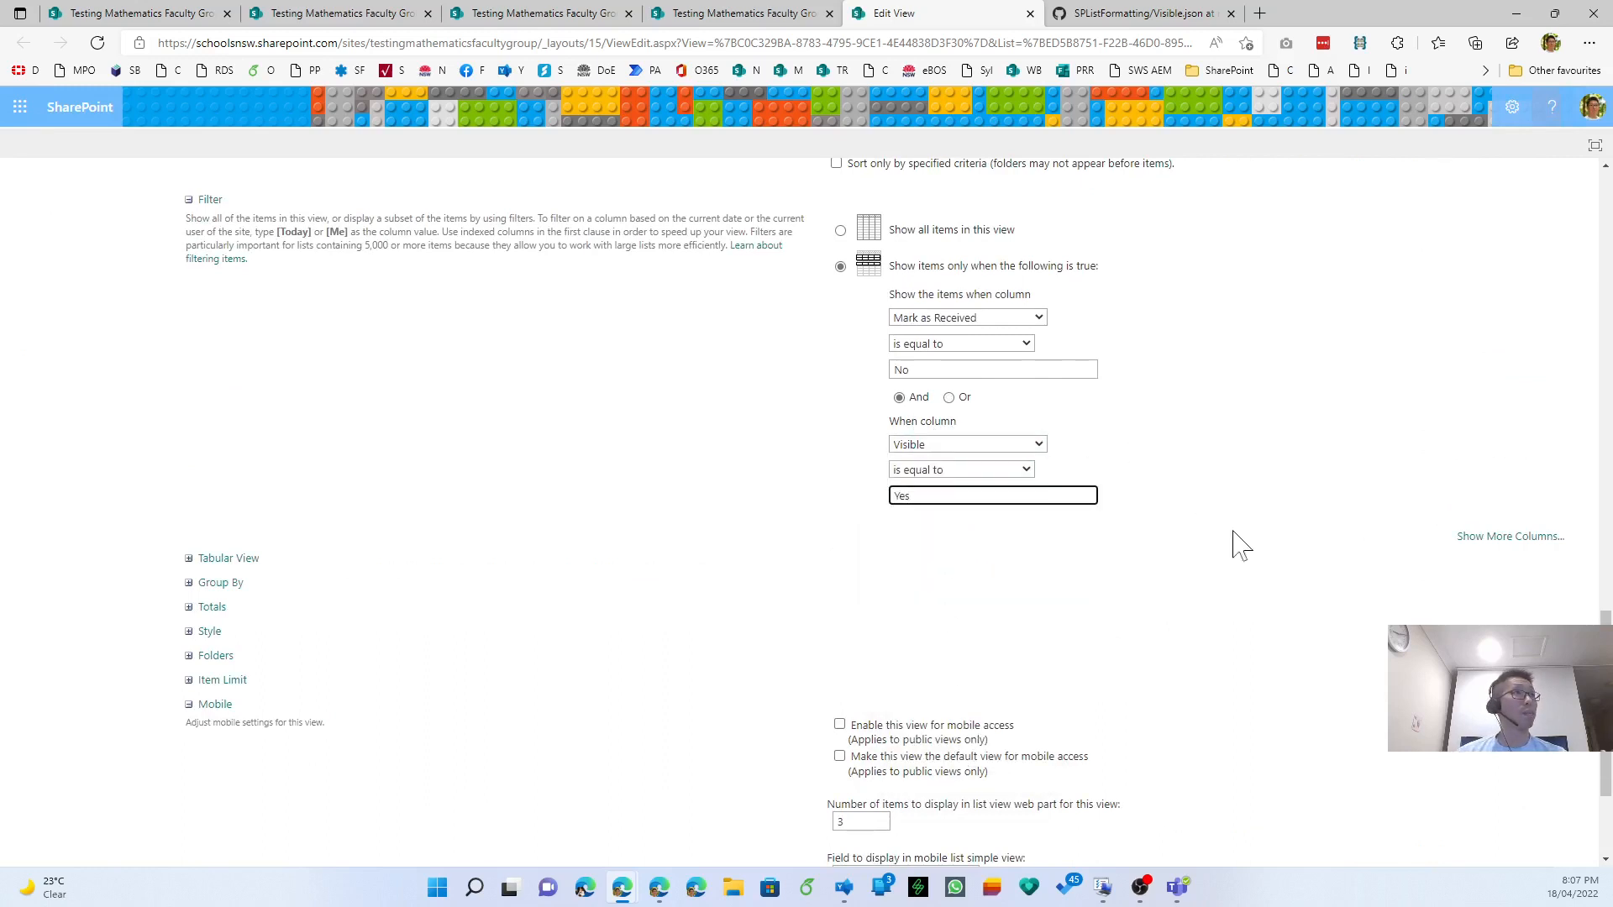
pyautogui.scroll(-3, 1240, 546)
pyautogui.click(1477, 772)
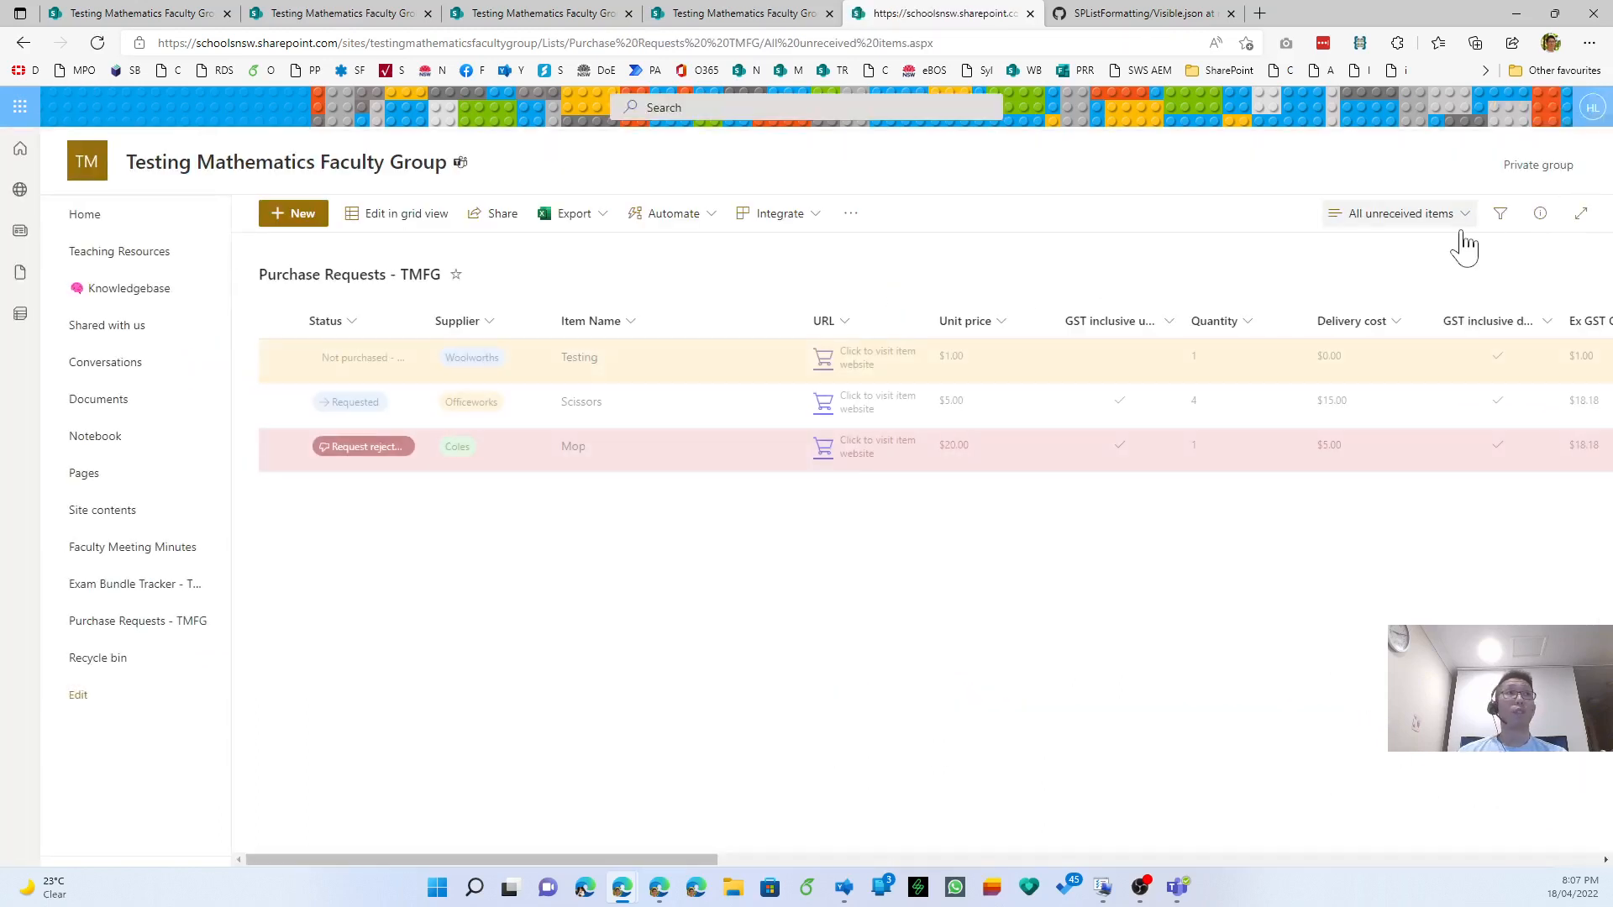
# - Mark the Mop request as received in the "All unreceived items" view and check its entry in the All Items view
pyautogui.moveTo(618, 860); pyautogui.dragTo(1449, 860)
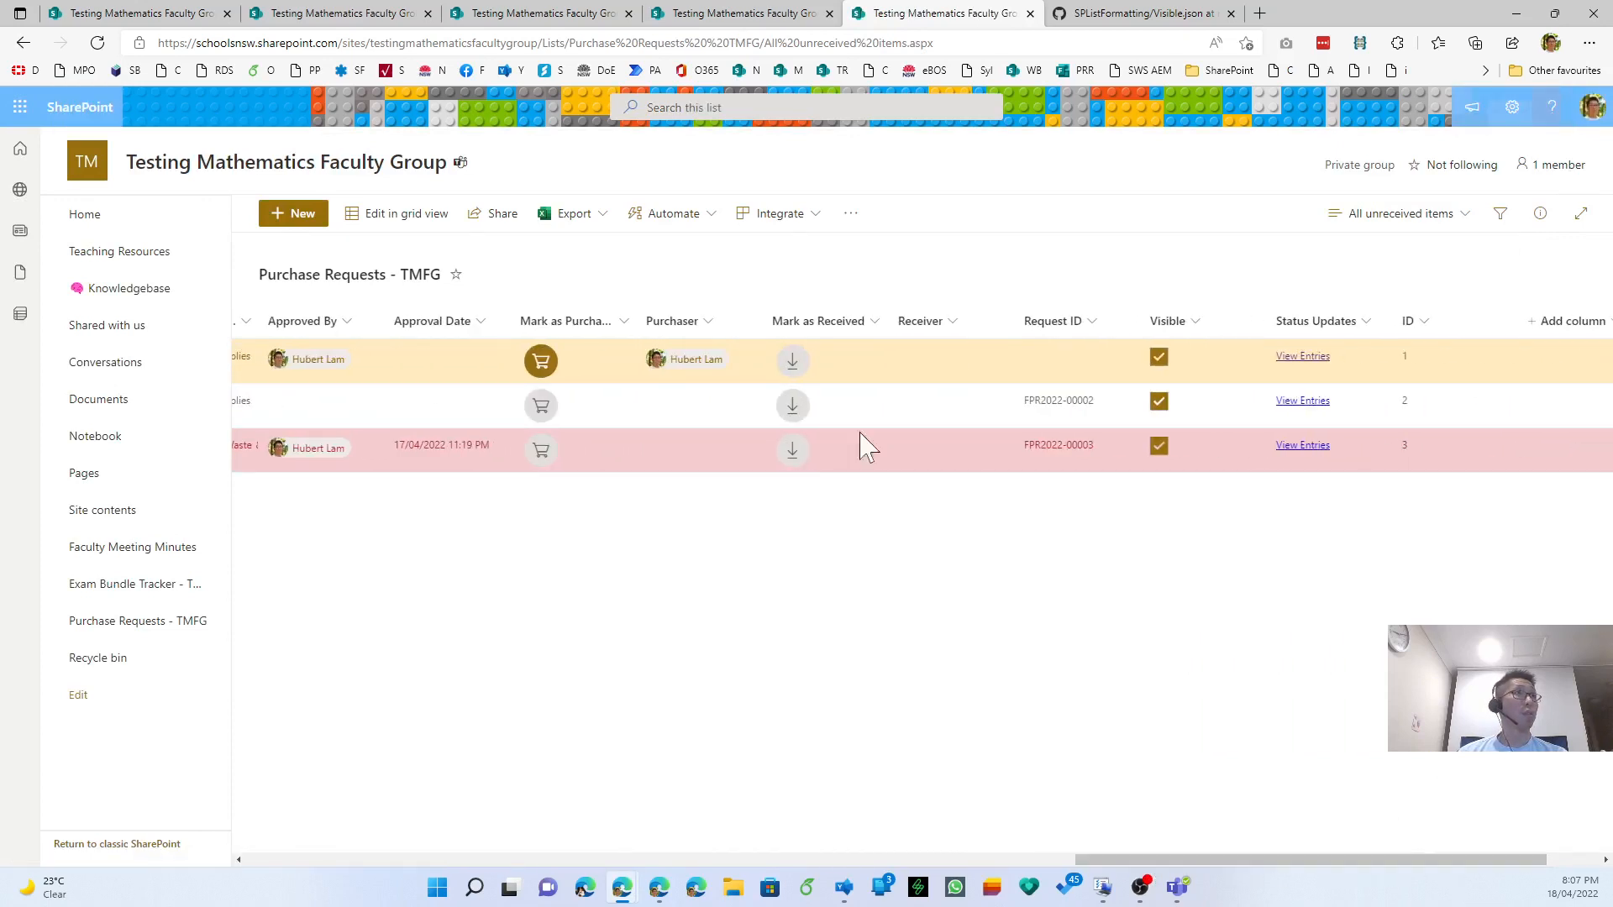
pyautogui.click(792, 453)
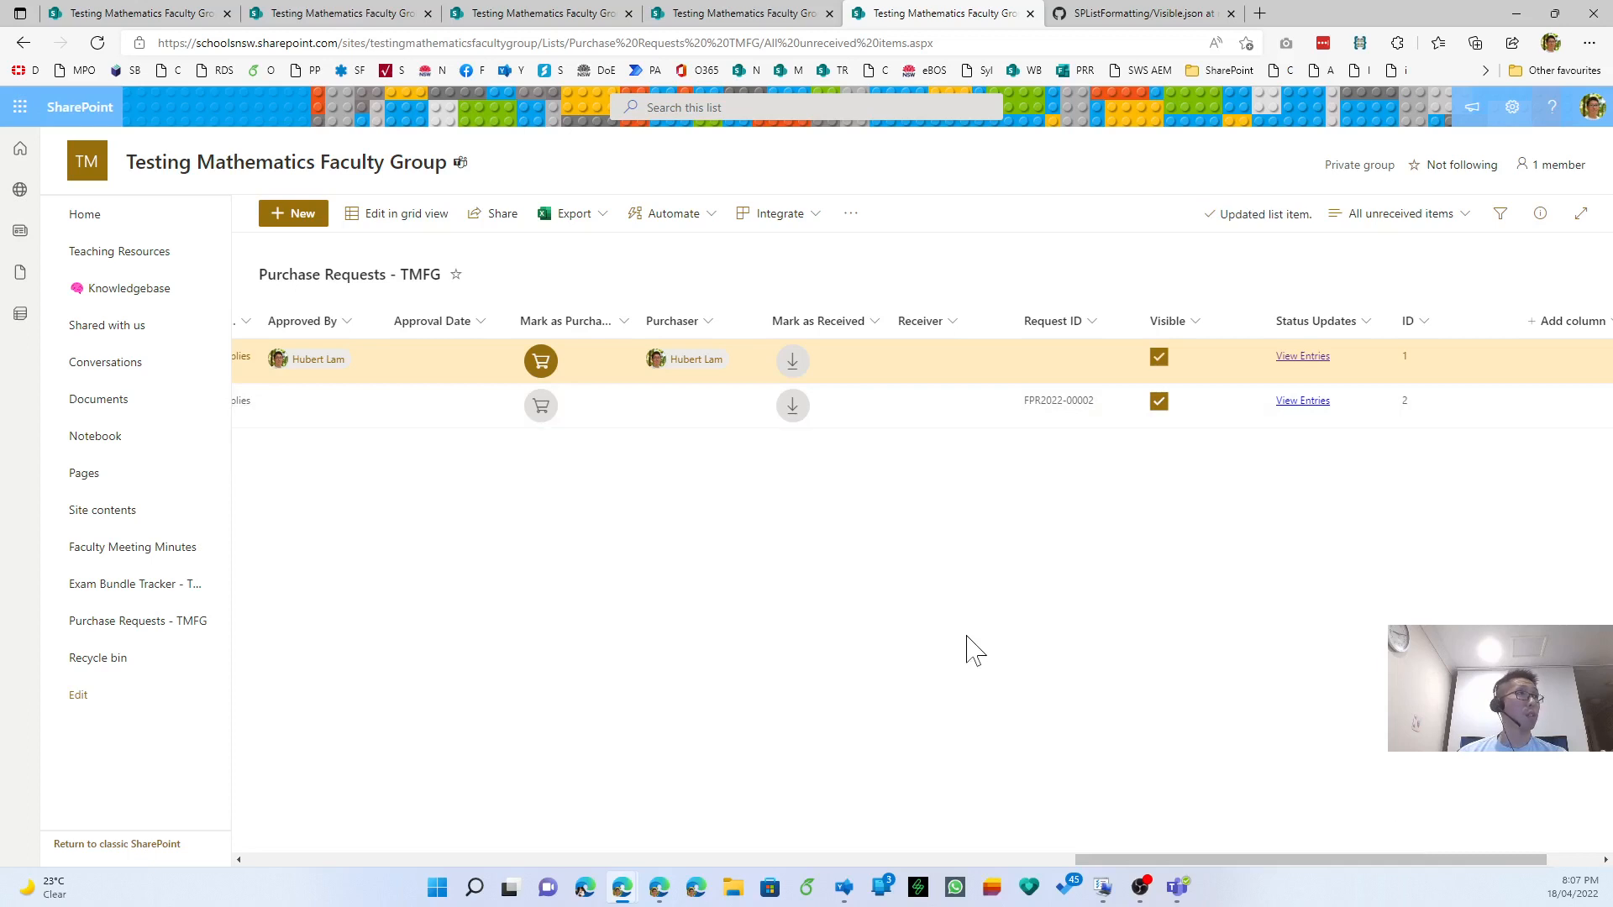
pyautogui.click(1411, 213)
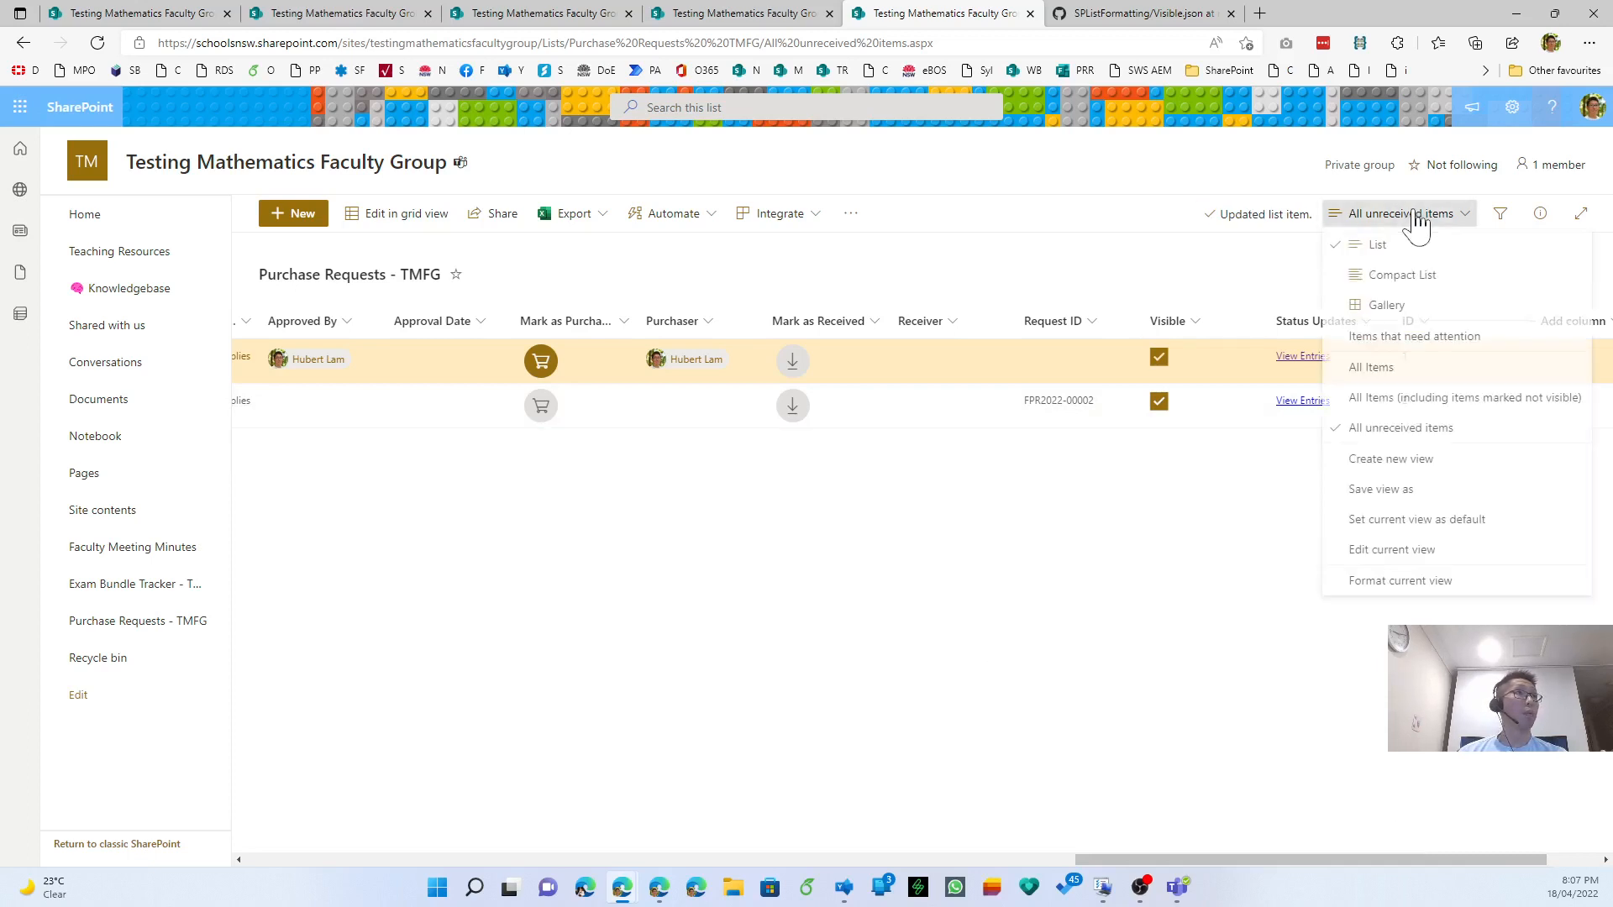
pyautogui.click(1428, 371)
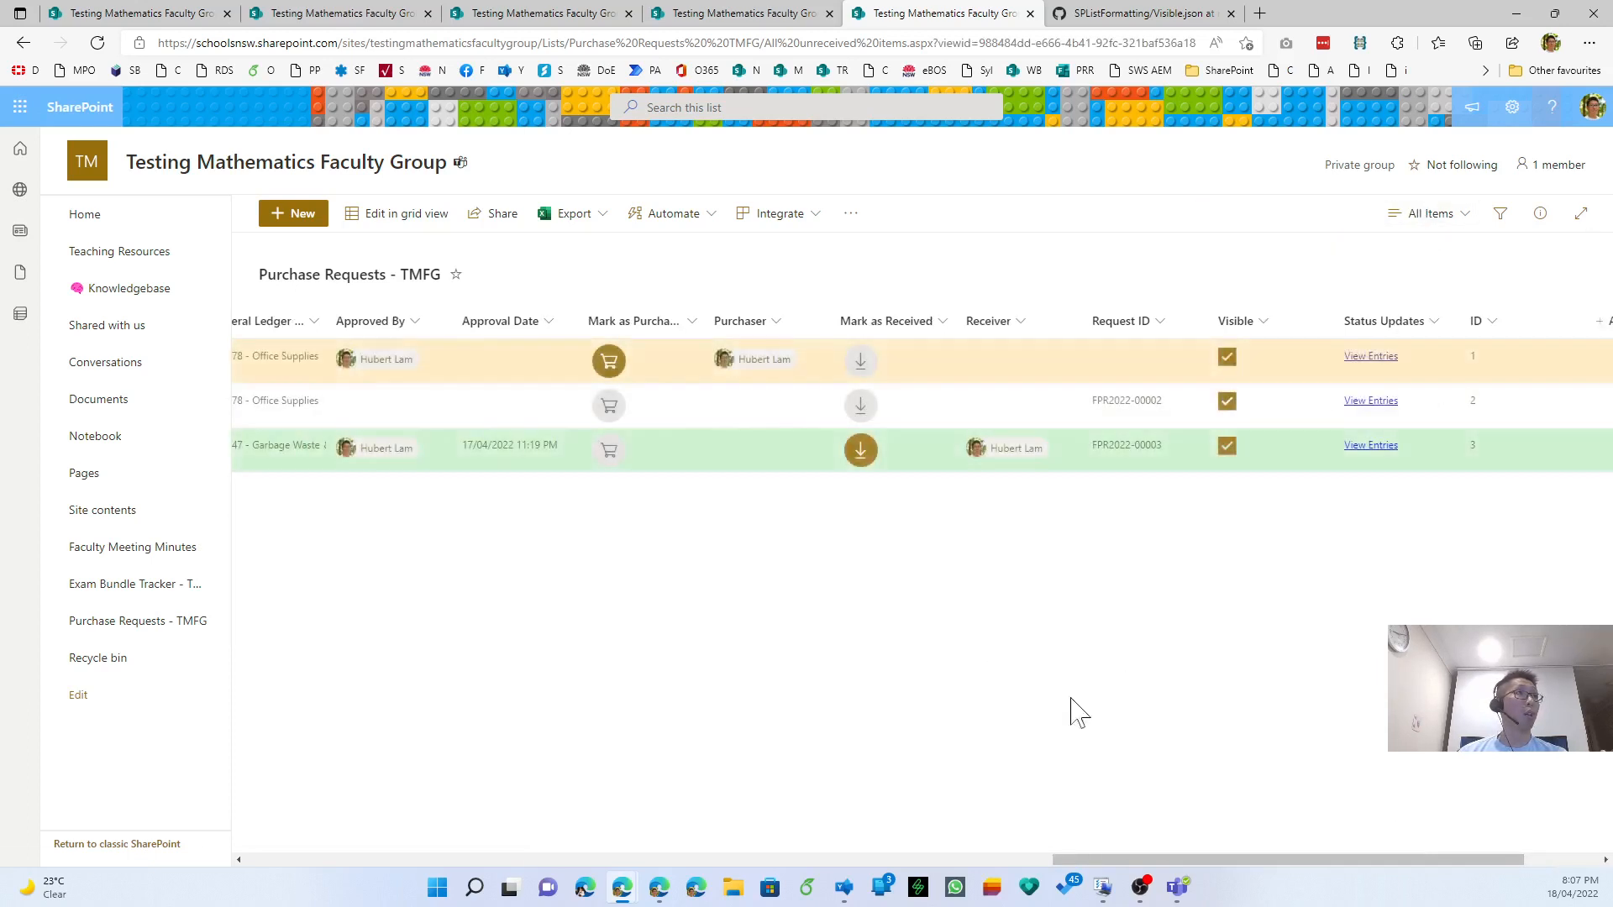
pyautogui.moveTo(1215, 859); pyautogui.dragTo(1254, 862)
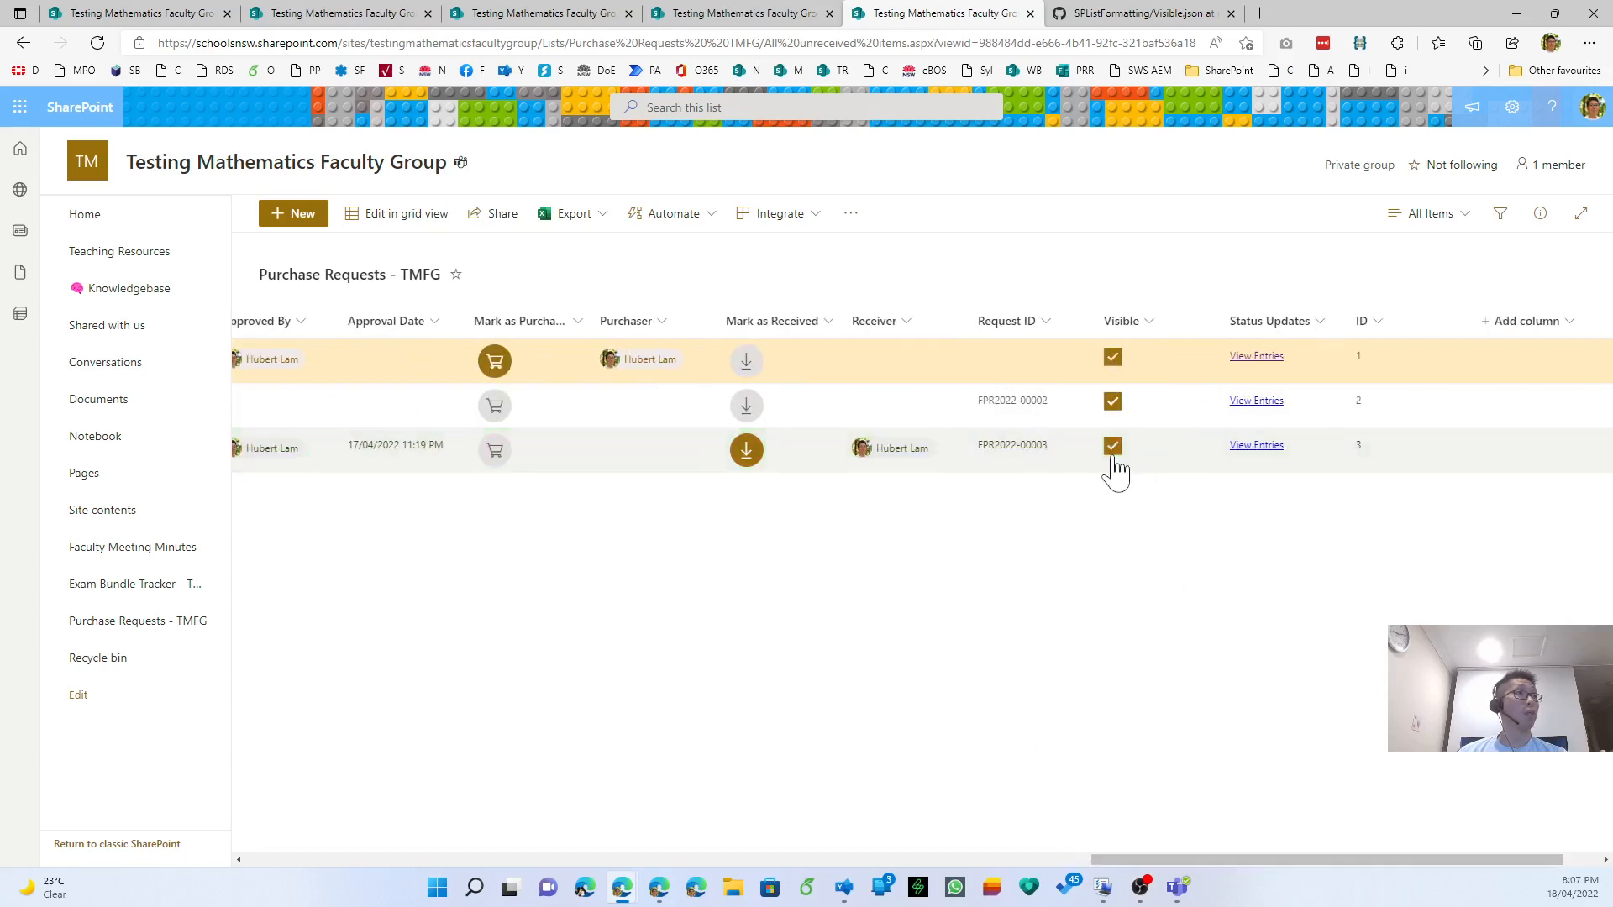
# - Try to save the All Items view as a public view named "Unpurchased items for me"
pyautogui.click(1420, 220)
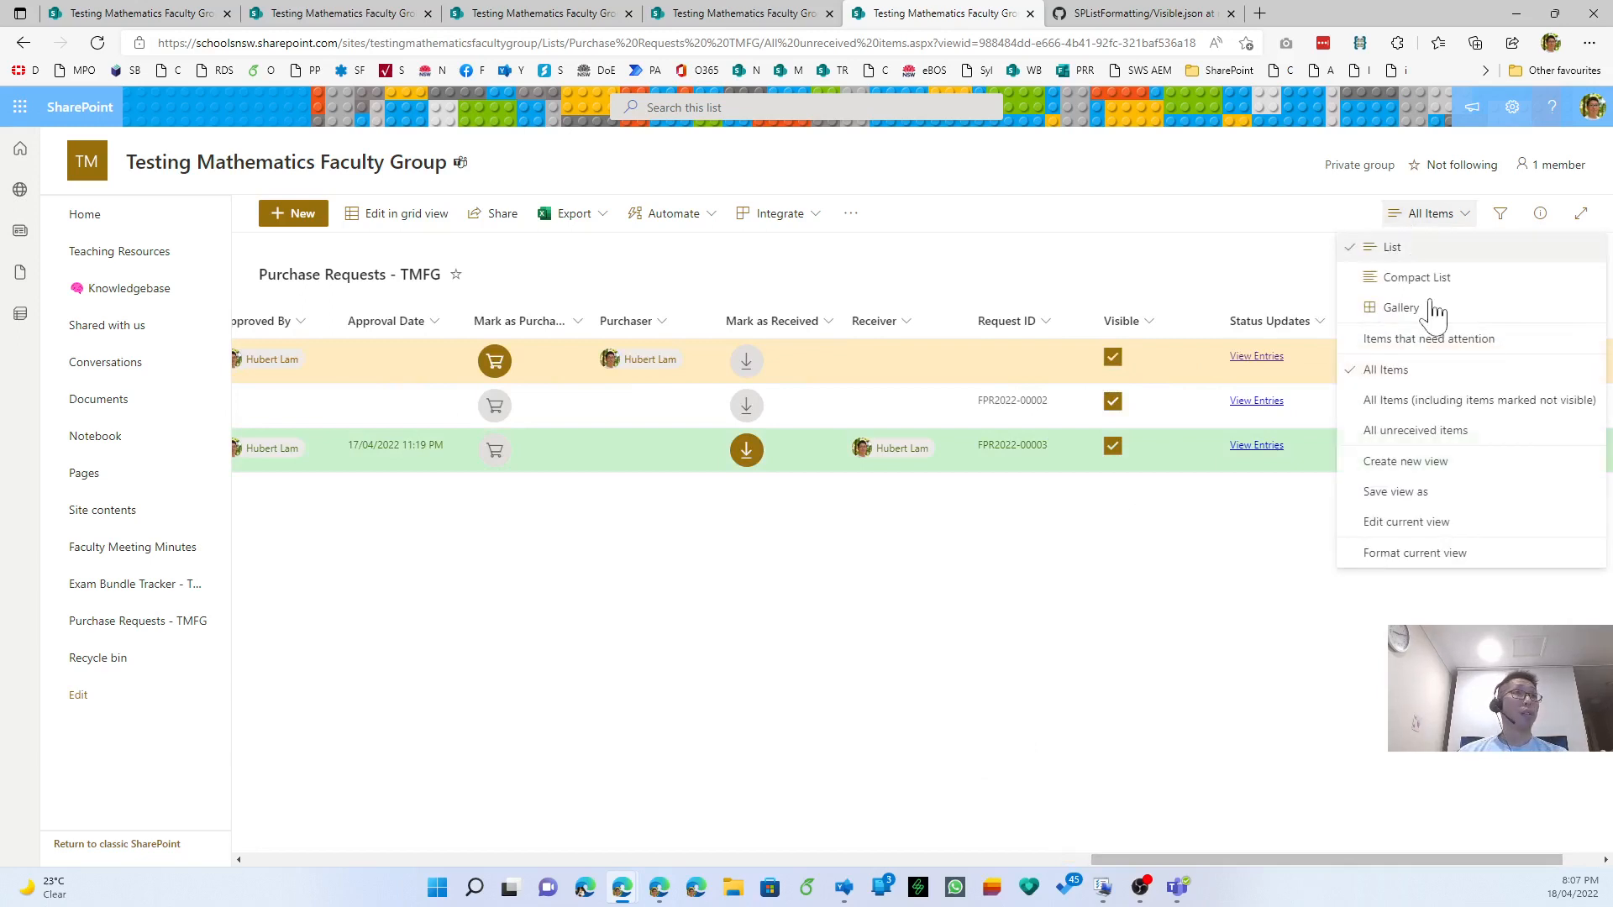
pyautogui.click(1439, 494)
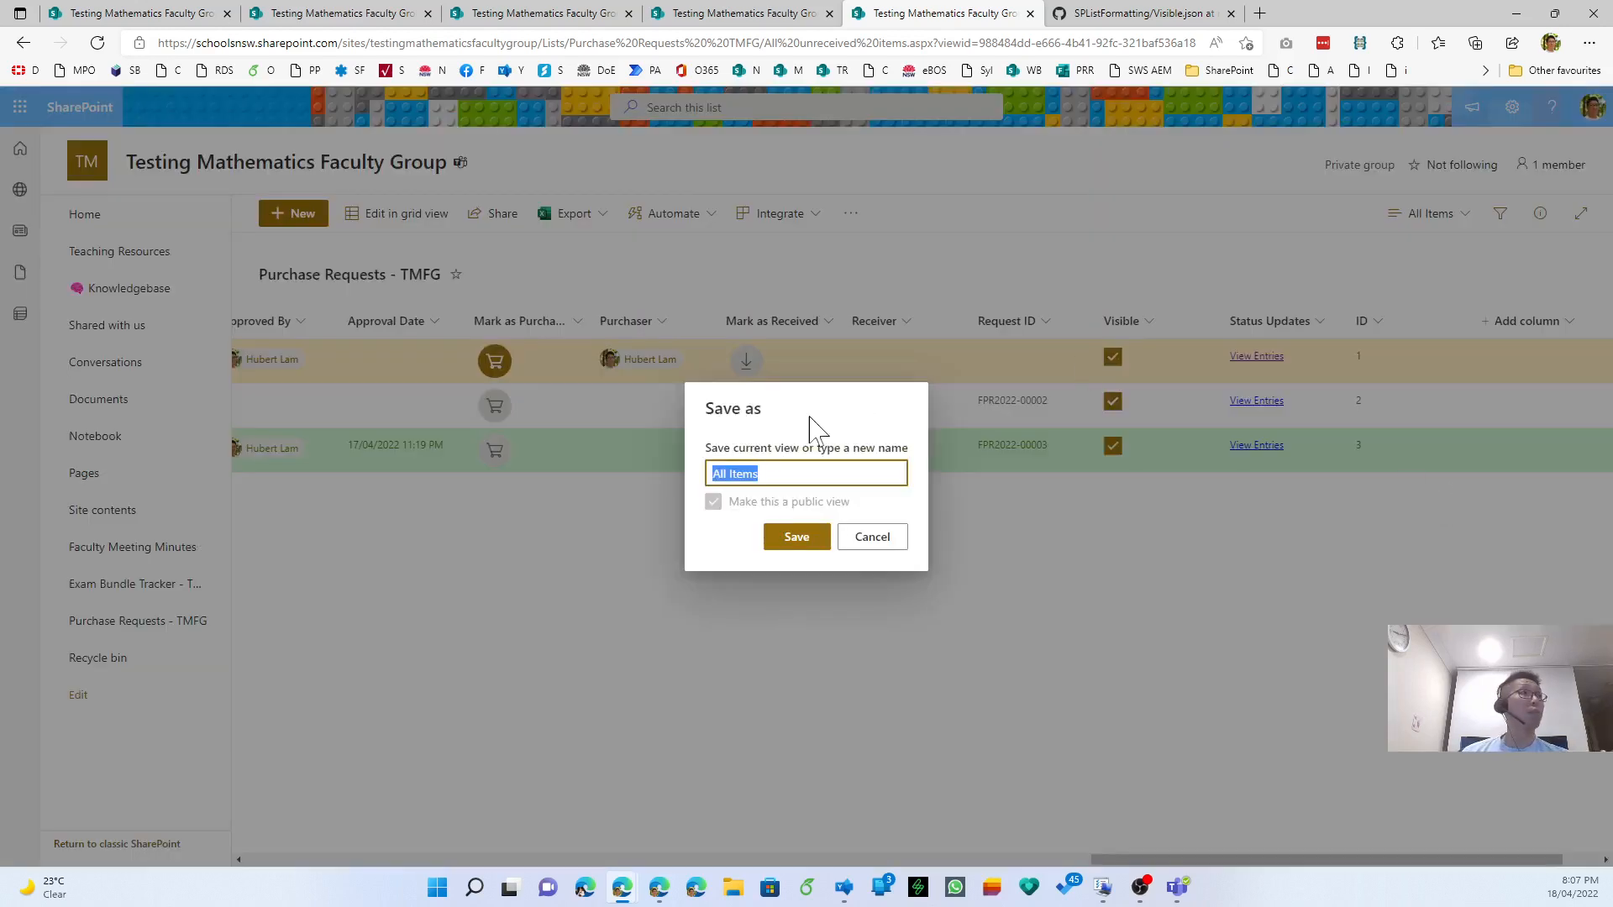
pyautogui.write('Unpurchased')
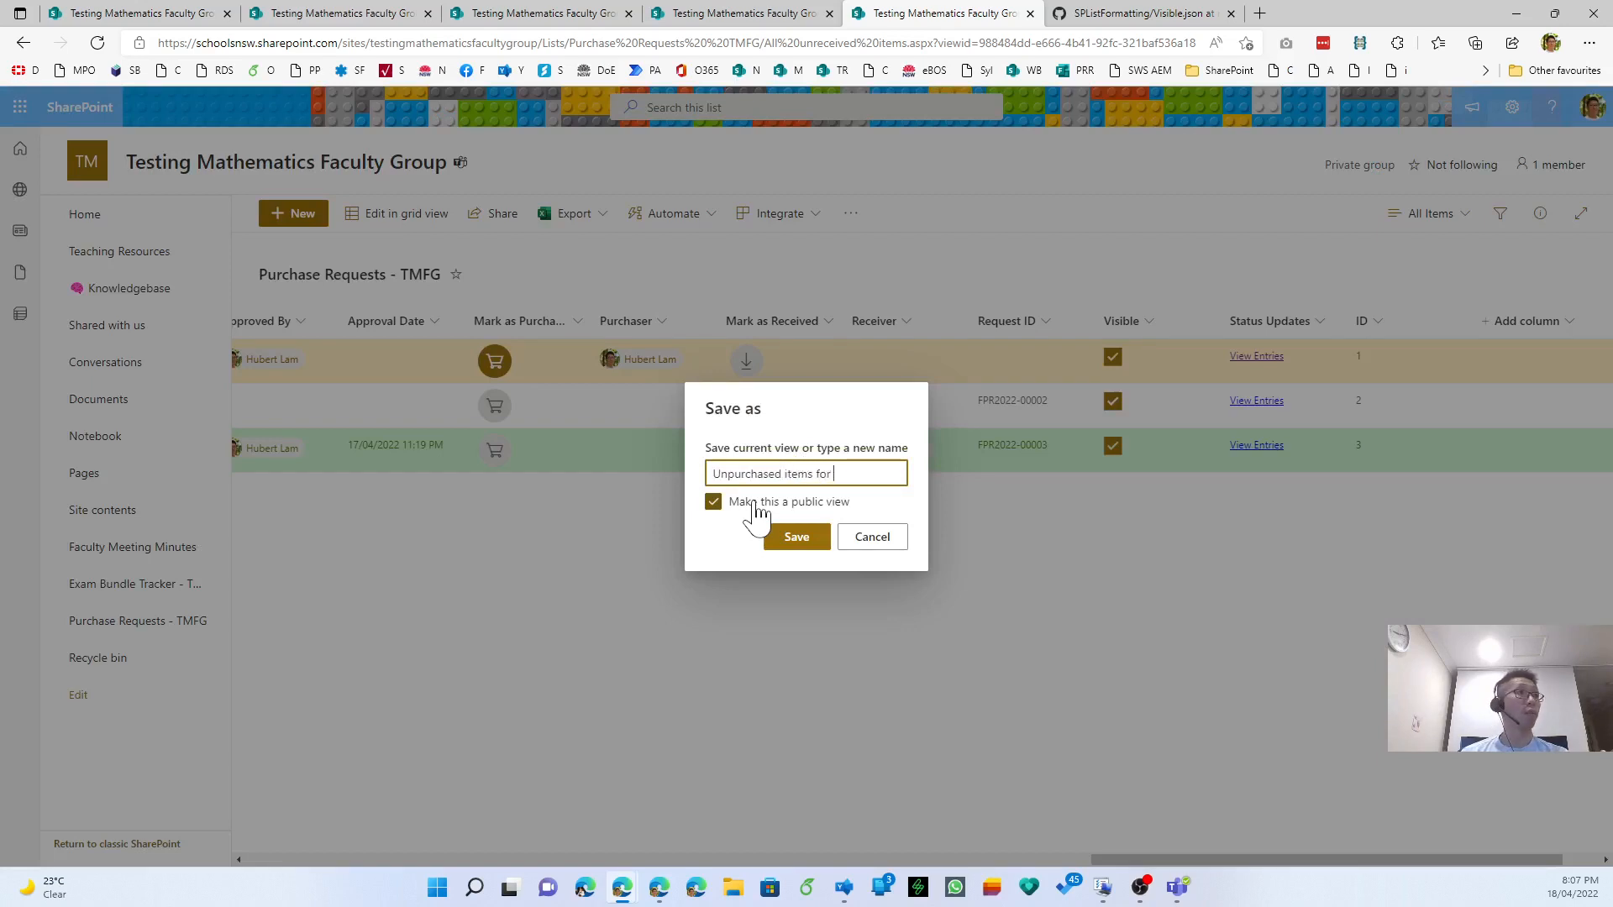
pyautogui.click(794, 540)
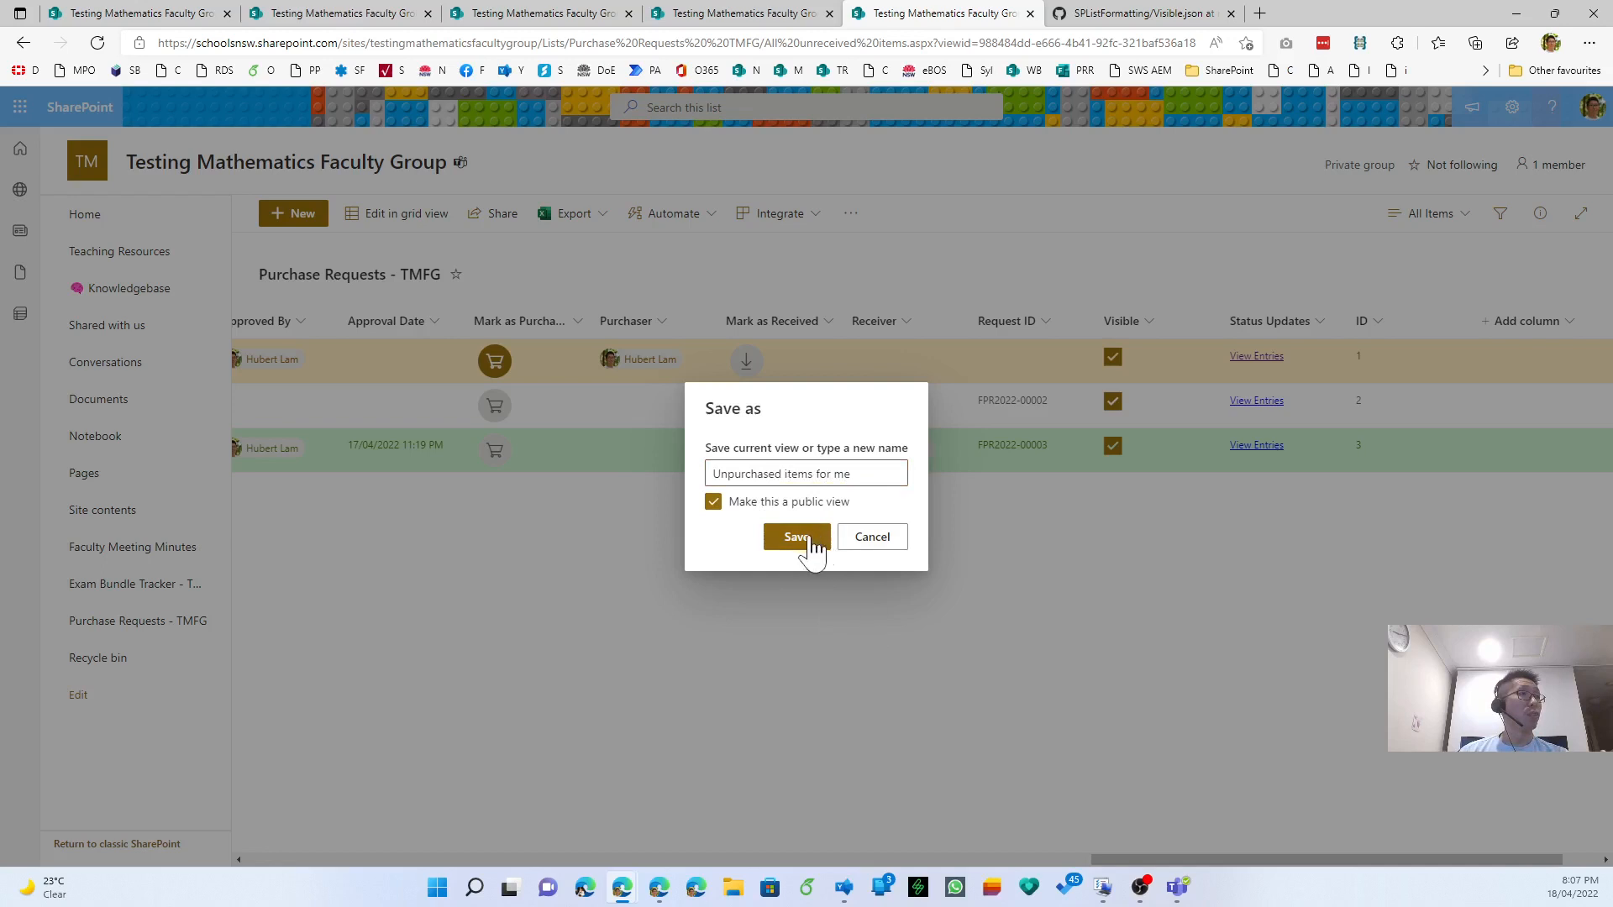
pyautogui.click(809, 538)
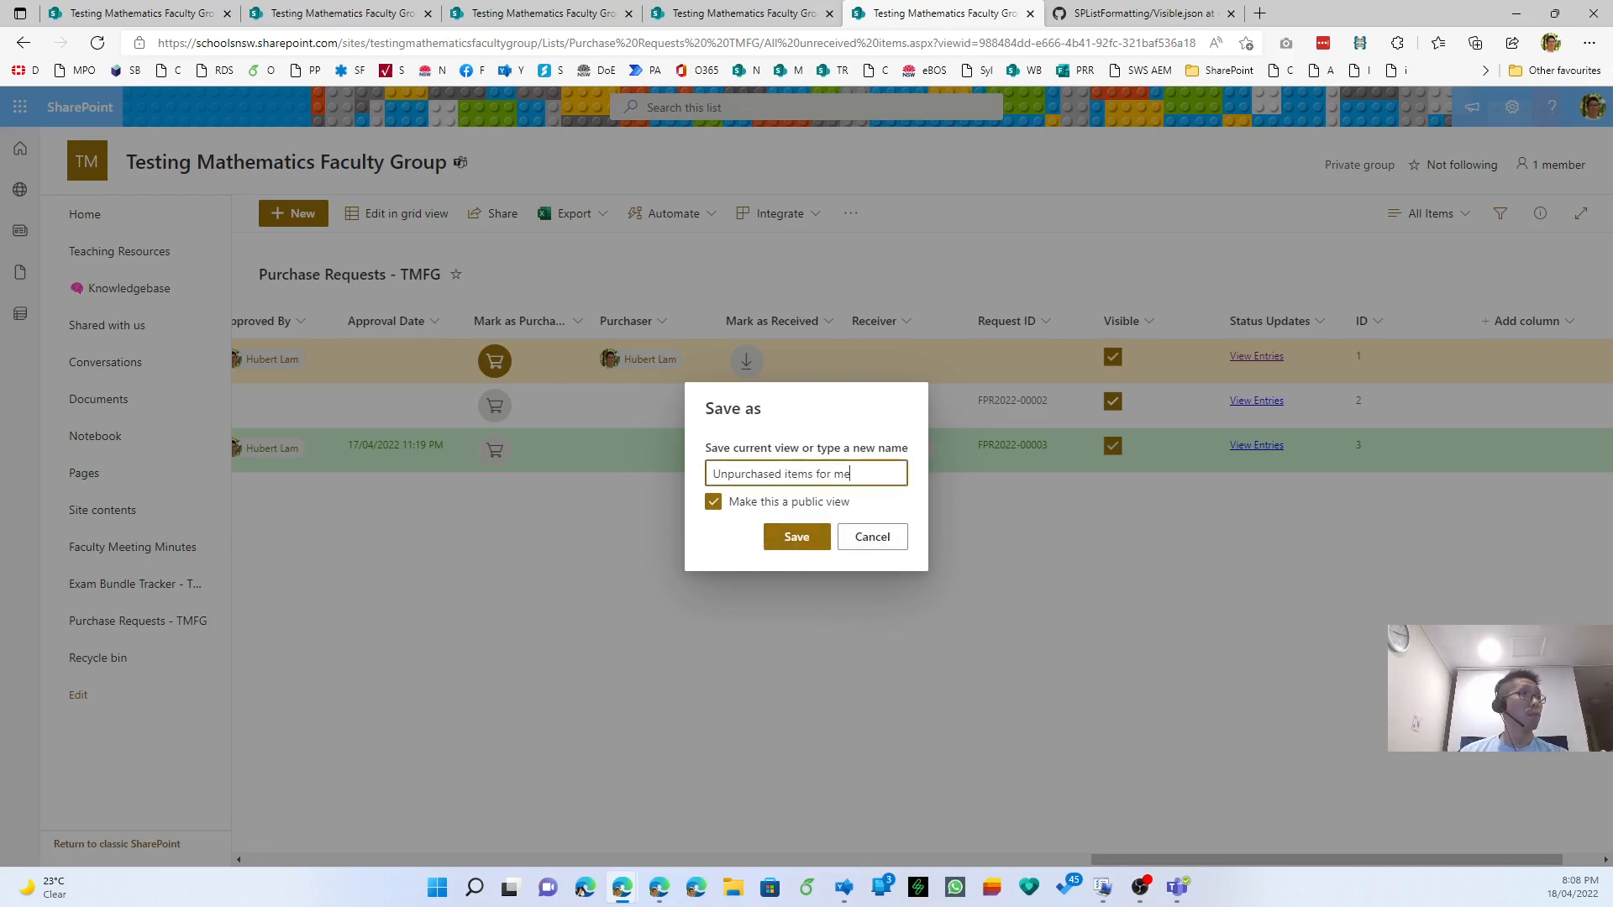
pyautogui.click(794, 544)
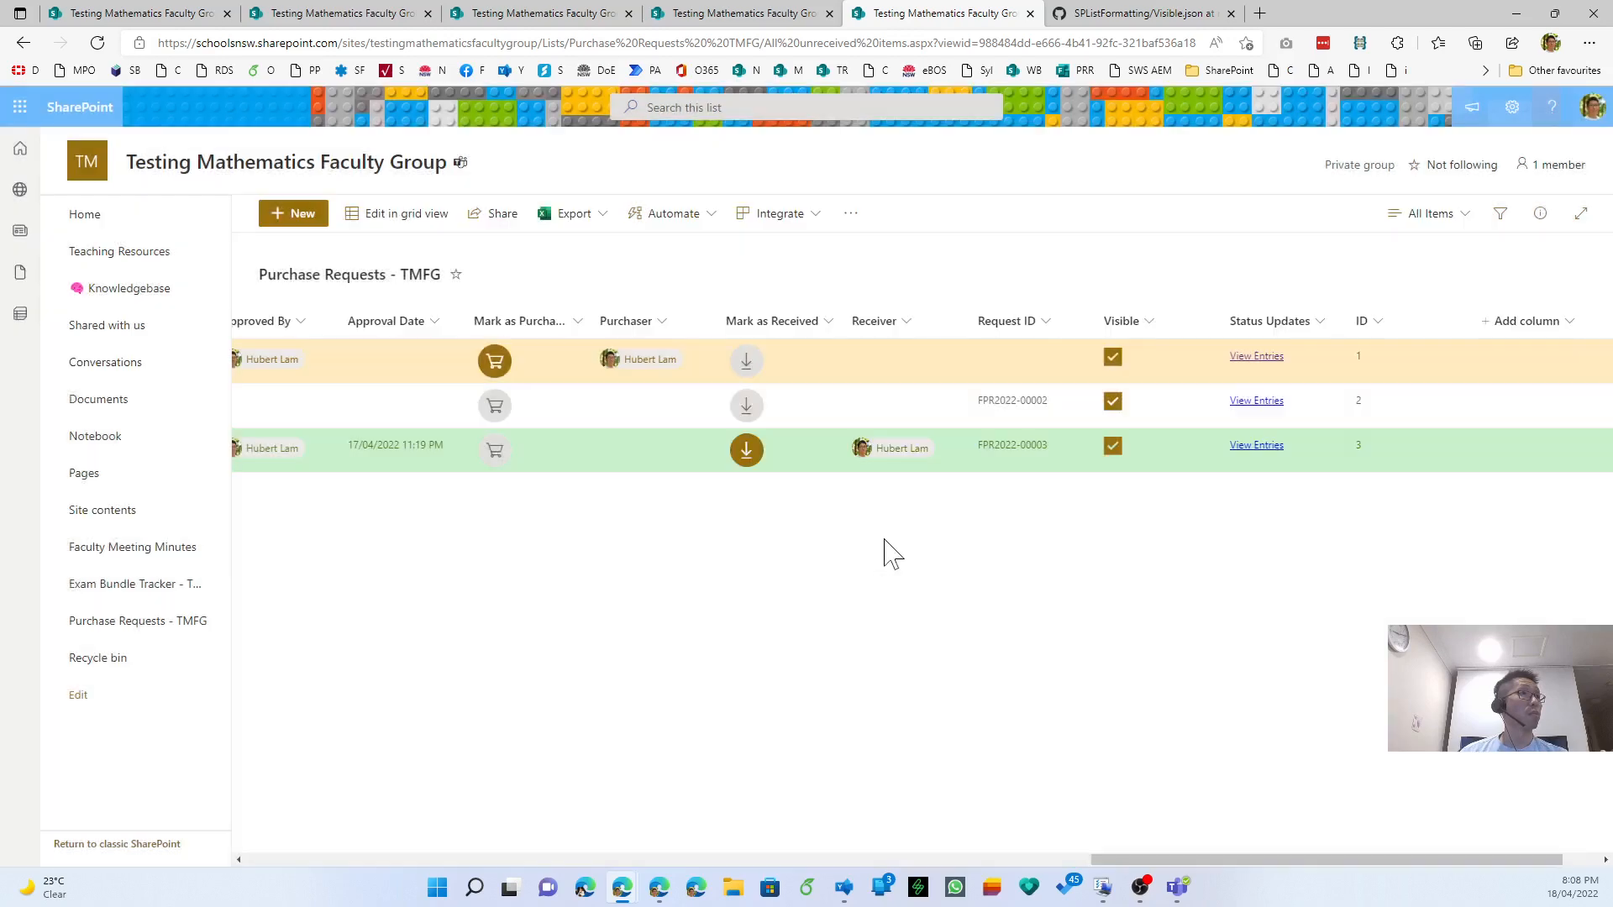
# - Save a copy of the All Items view as a public view named "Unpurchased items for me"
pyautogui.click(1432, 215)
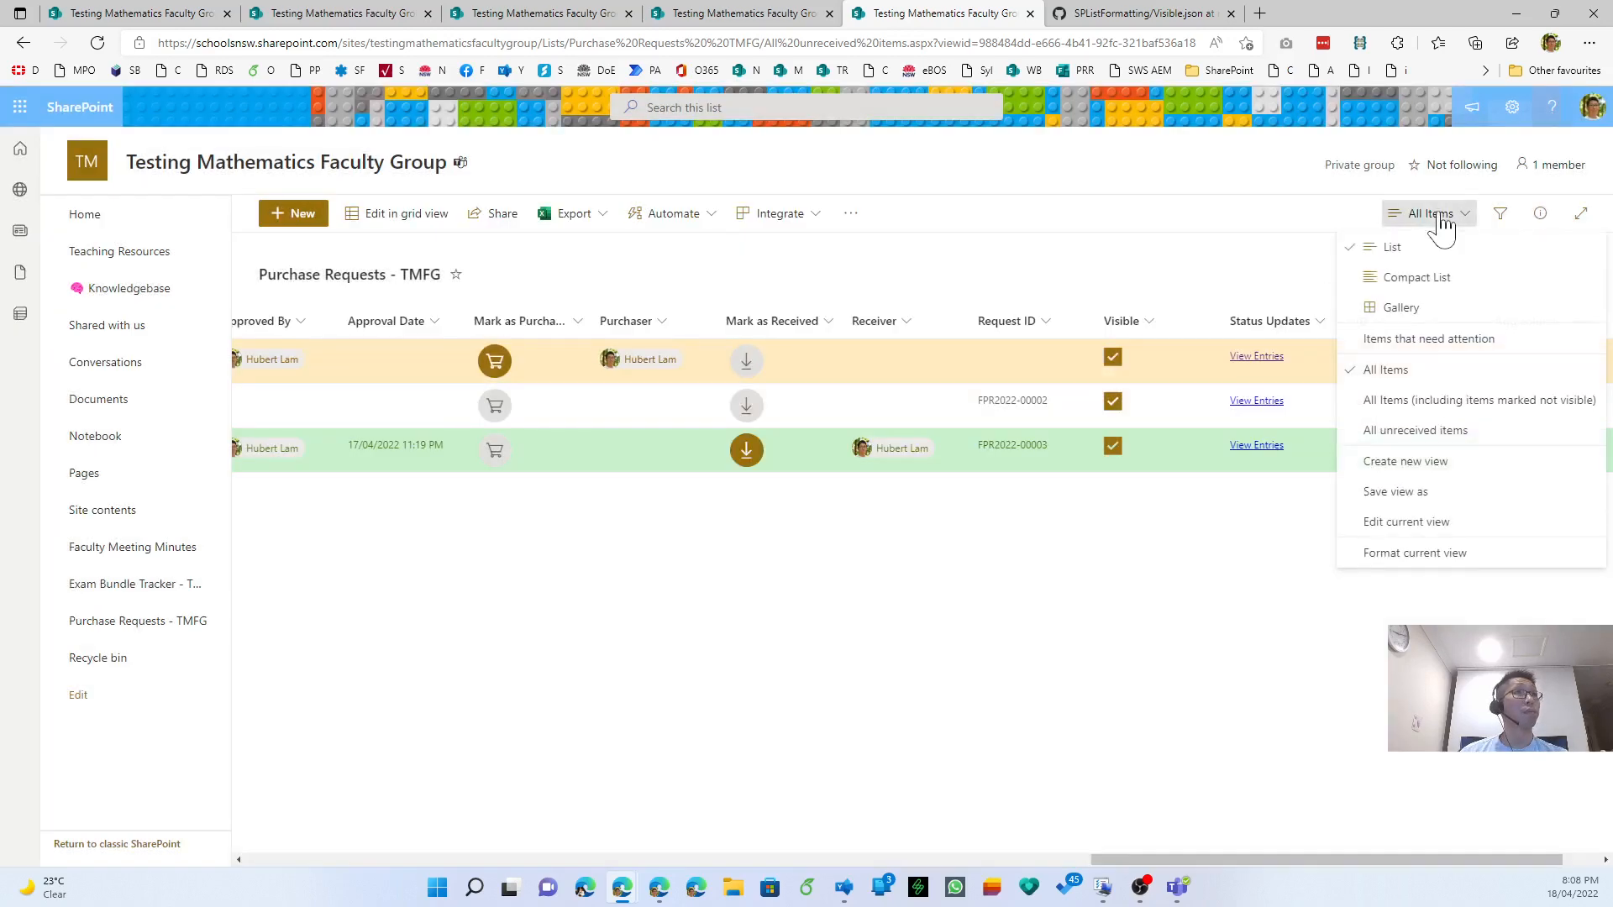
pyautogui.click(1458, 496)
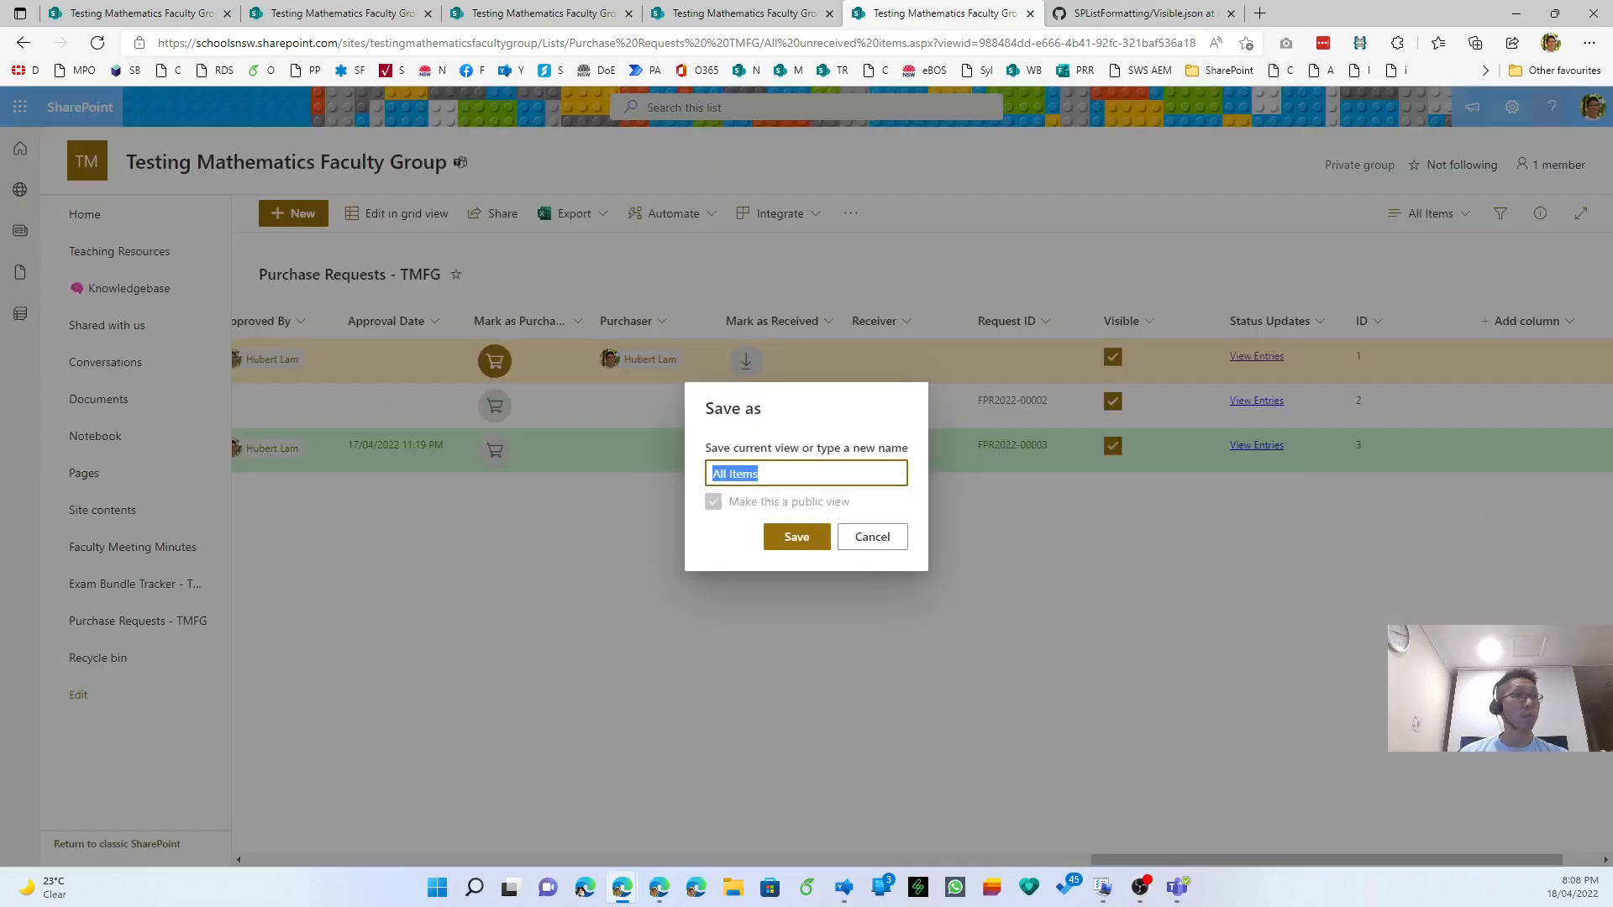
pyautogui.write('Unpurchased')
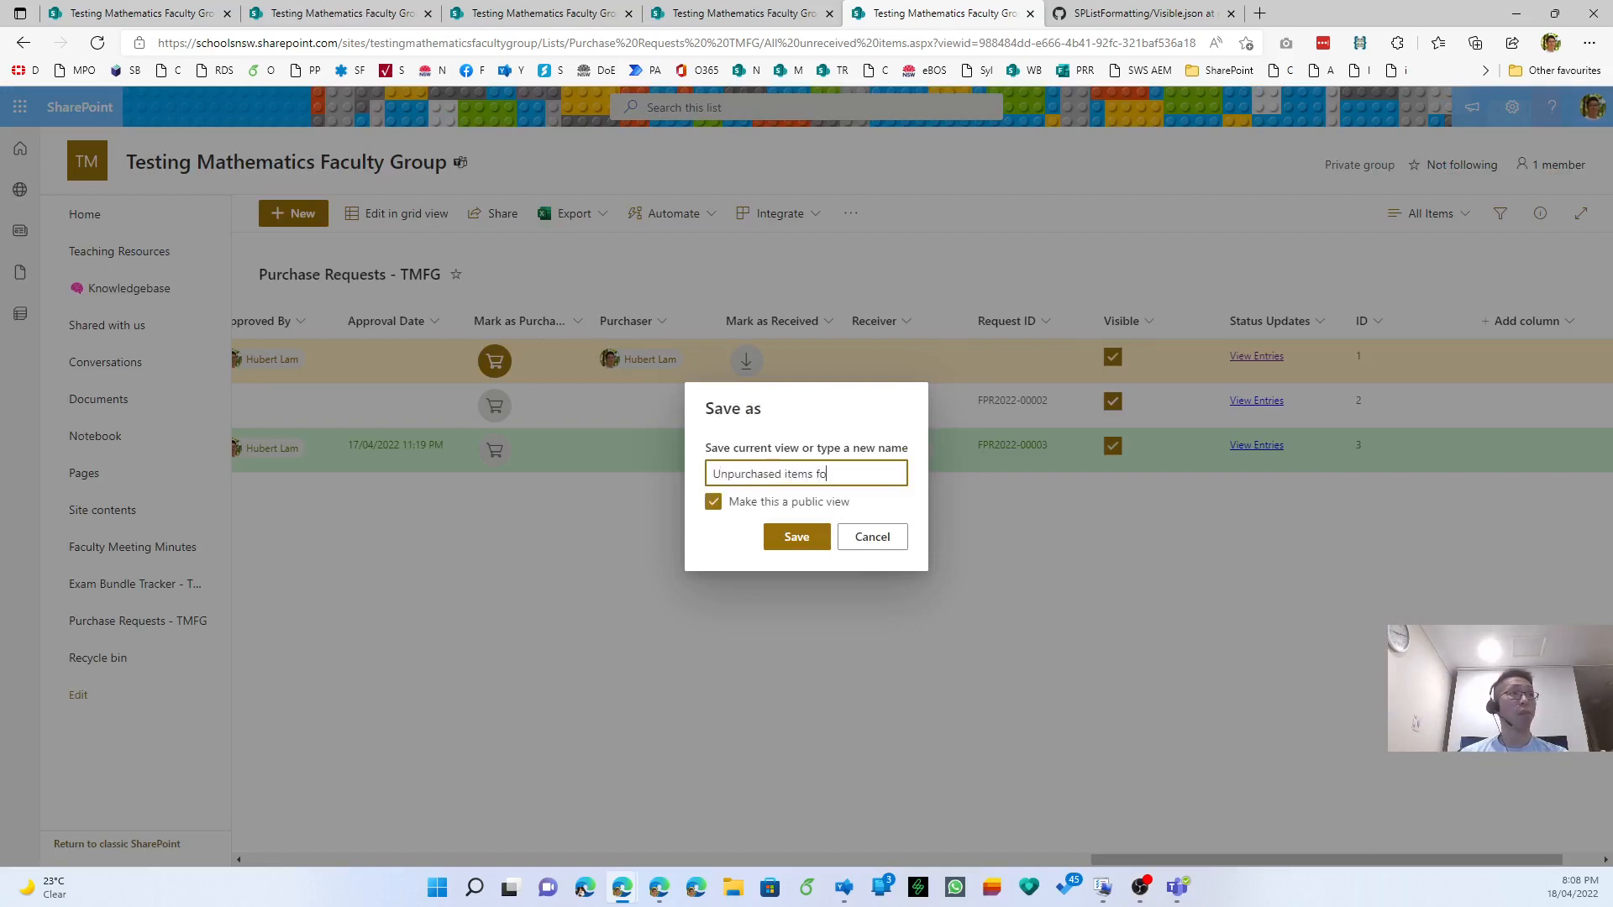
pyautogui.write(' items for me')
pyautogui.press('Return')
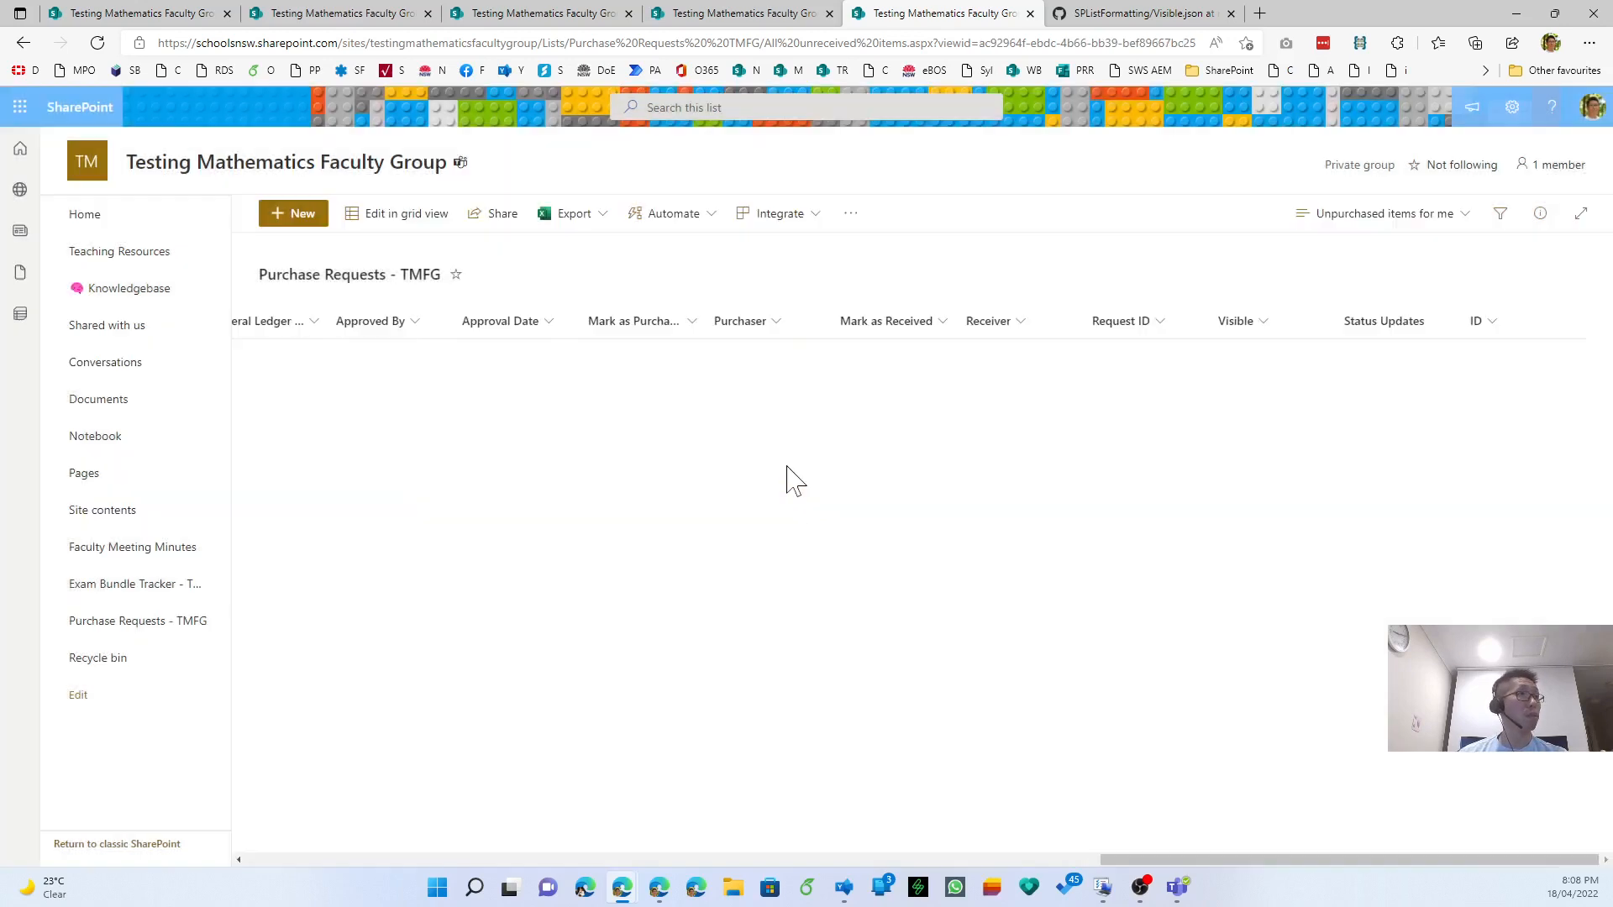
# - Edit the "Unpurchased items for me" view and set its first filter condition to Nominated Purchaser is equal to [Me]
pyautogui.click(1426, 221)
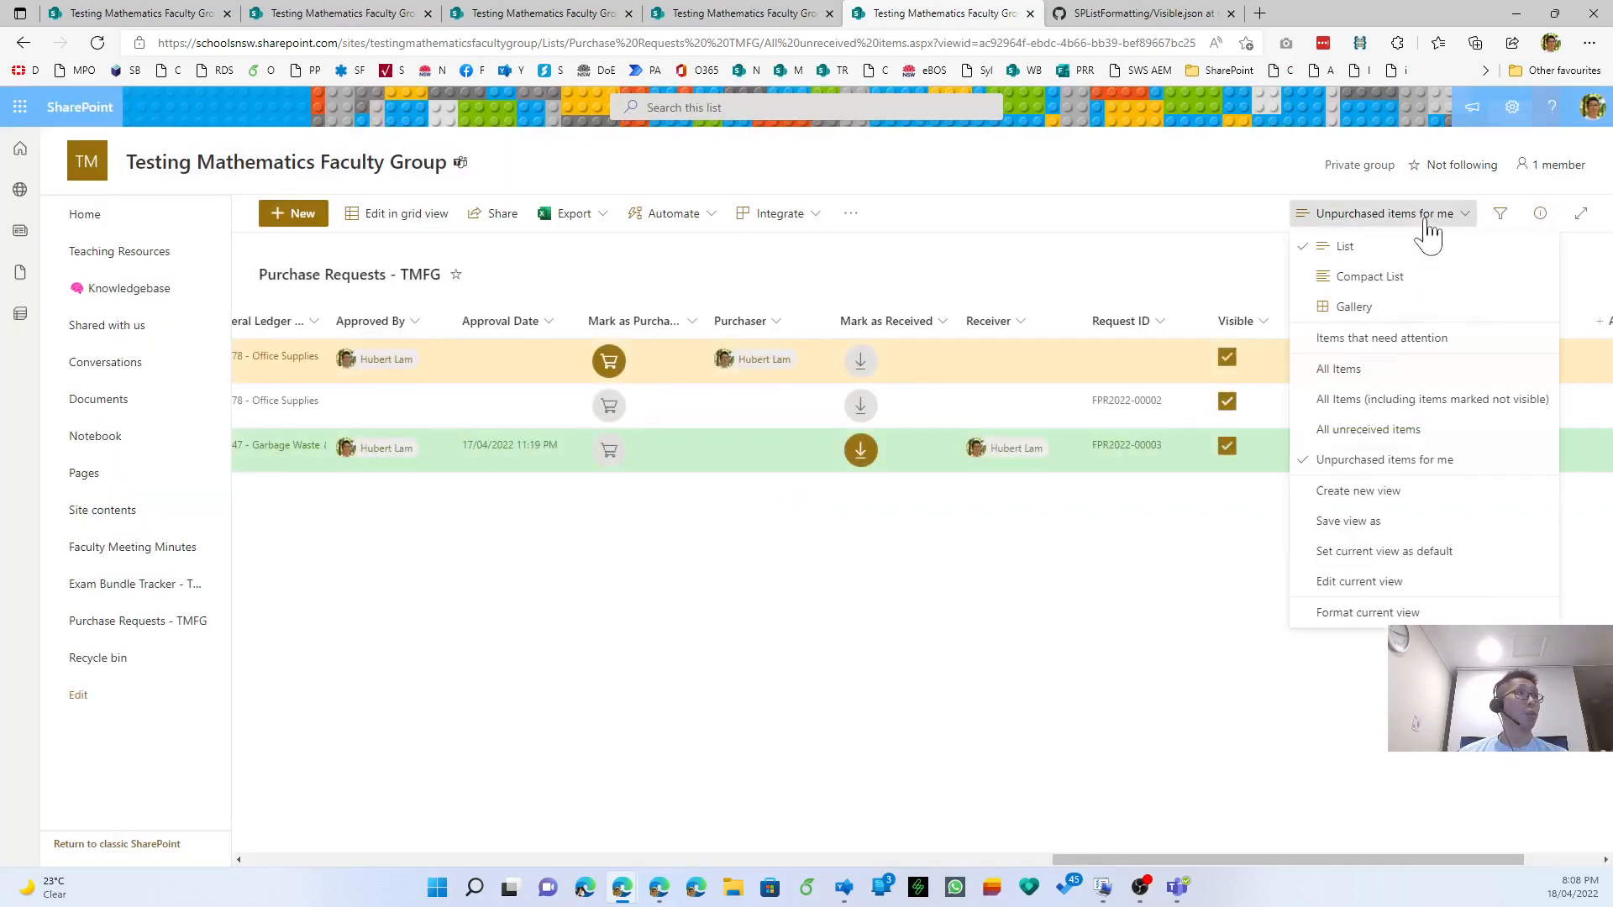
pyautogui.click(1429, 579)
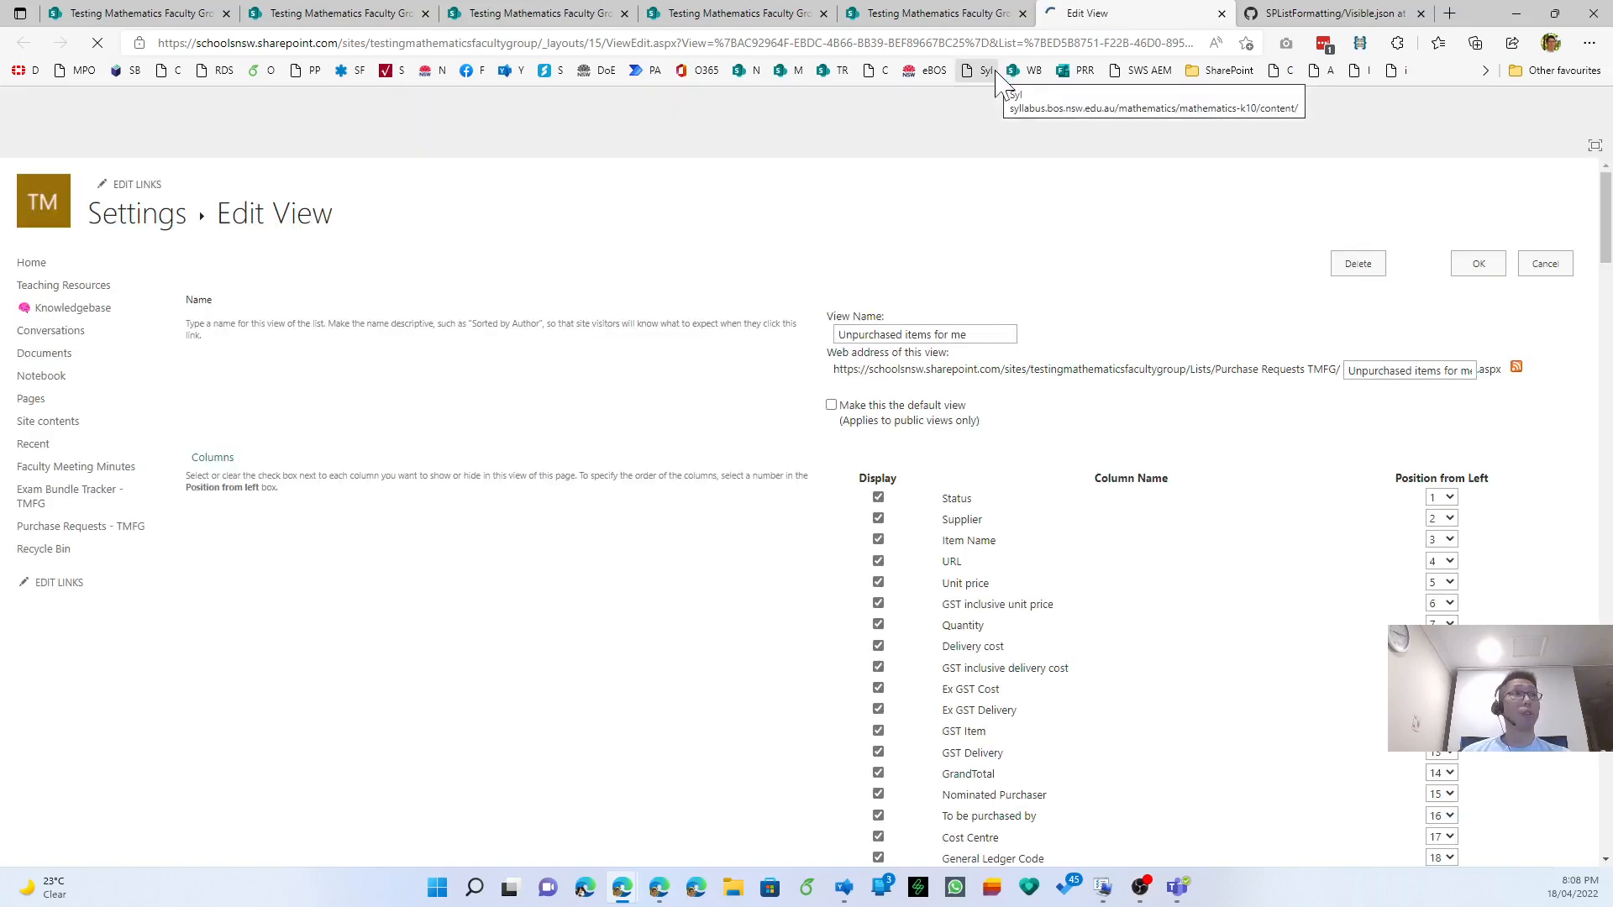
pyautogui.scroll(-9, 1098, 425)
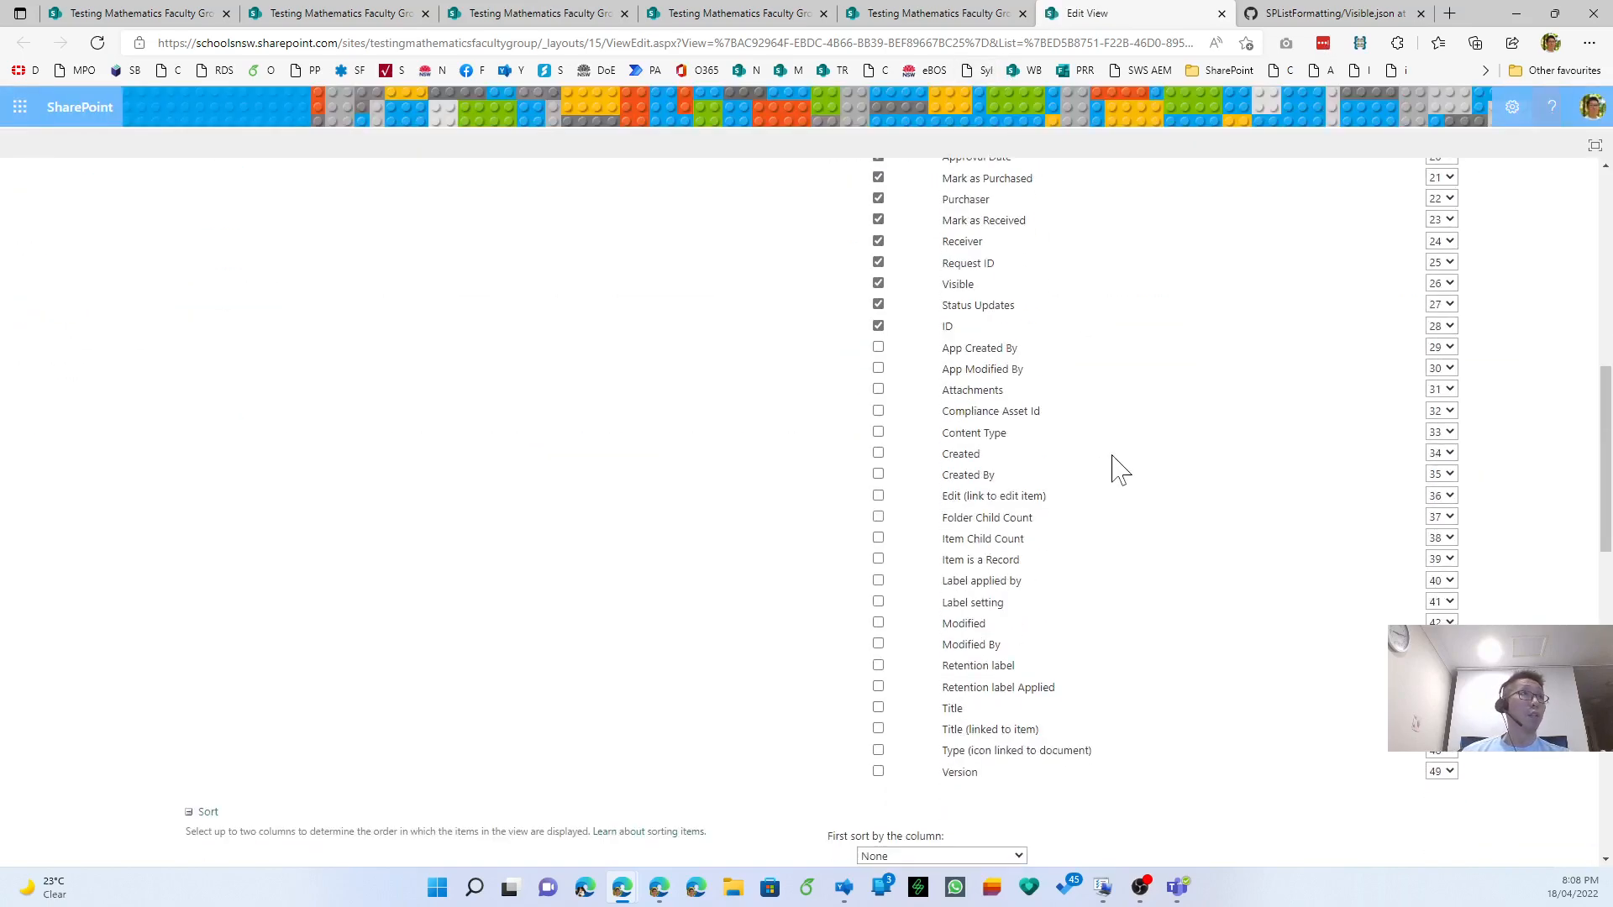
pyautogui.scroll(-6, 1115, 471)
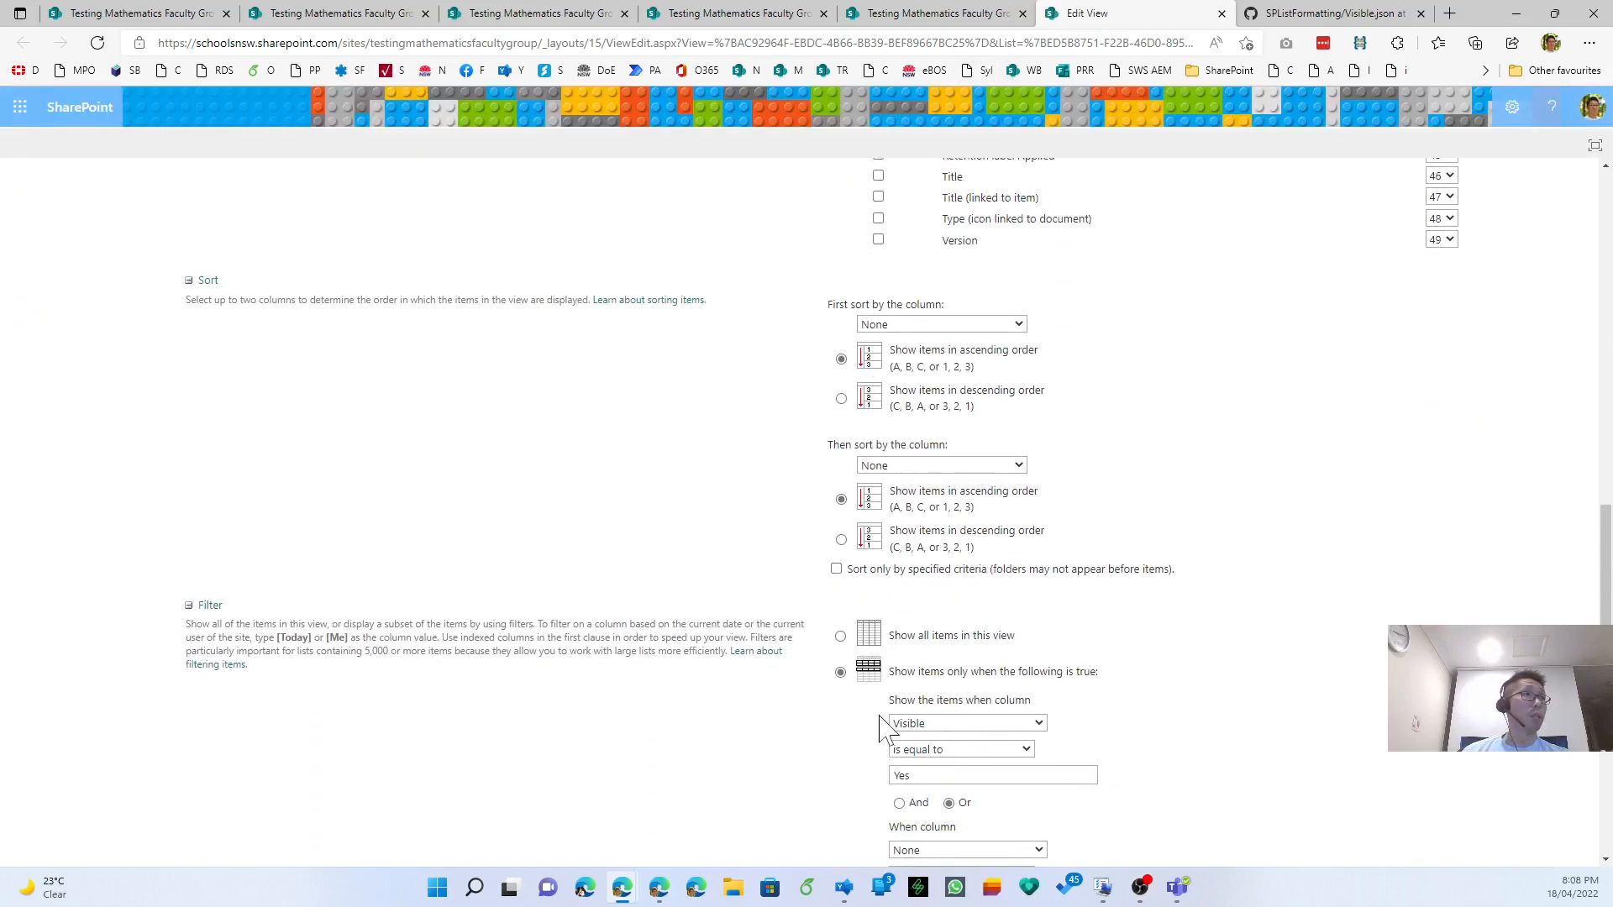
pyautogui.click(958, 724)
pyautogui.scroll(2, 949, 639)
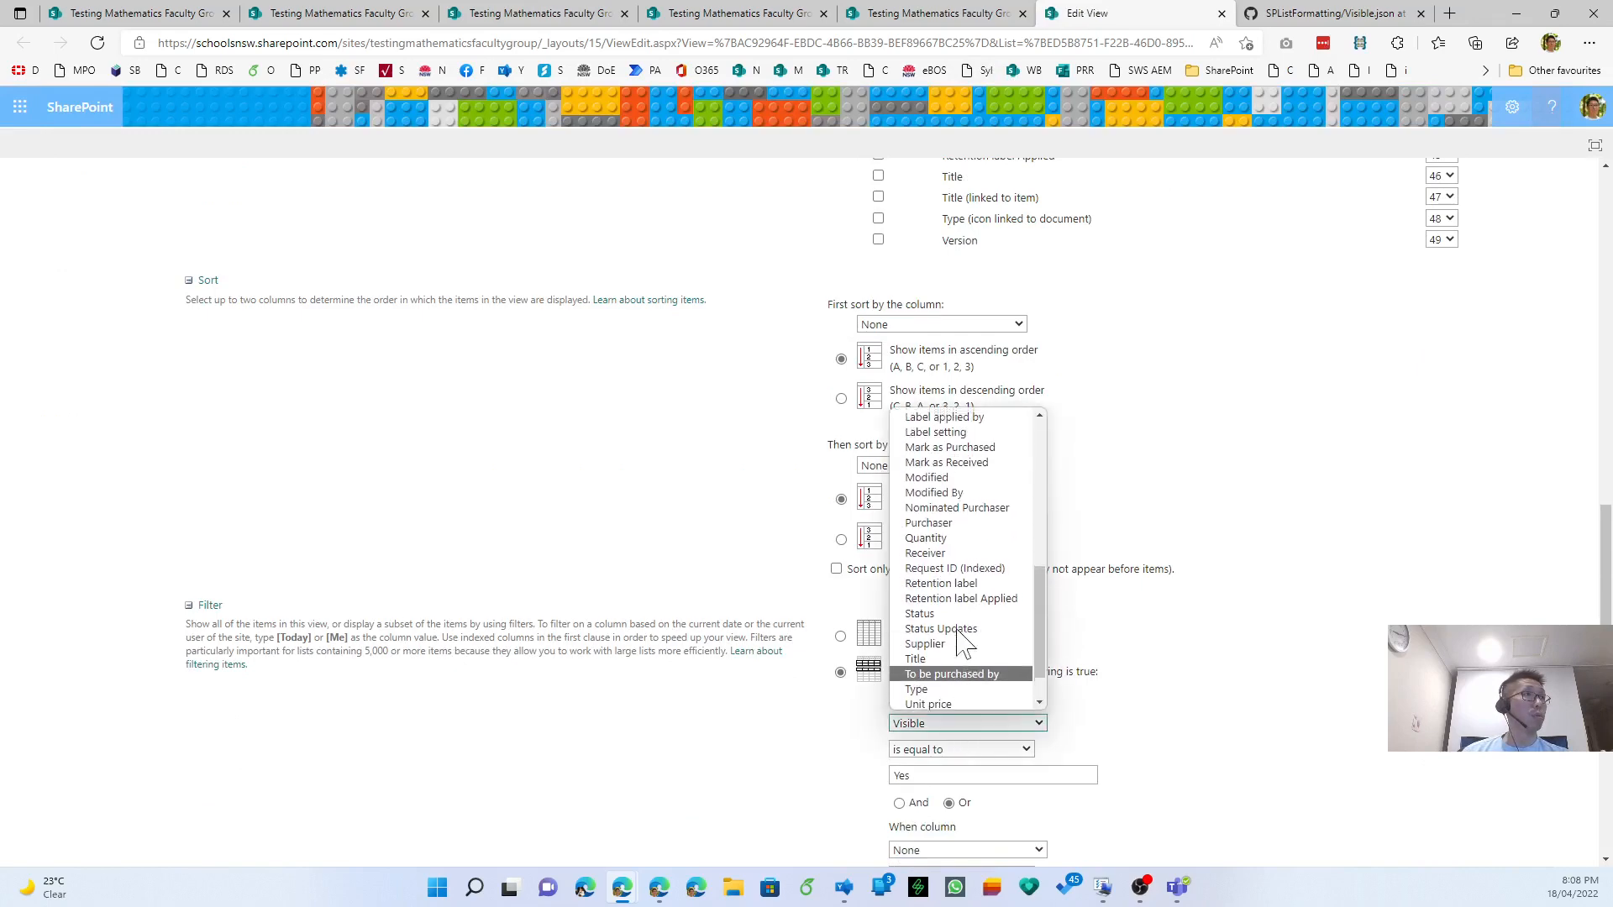
pyautogui.click(966, 556)
pyautogui.scroll(-1, 1092, 731)
pyautogui.scroll(-2, 1107, 736)
pyautogui.press('Tab')
pyautogui.press('Tab')
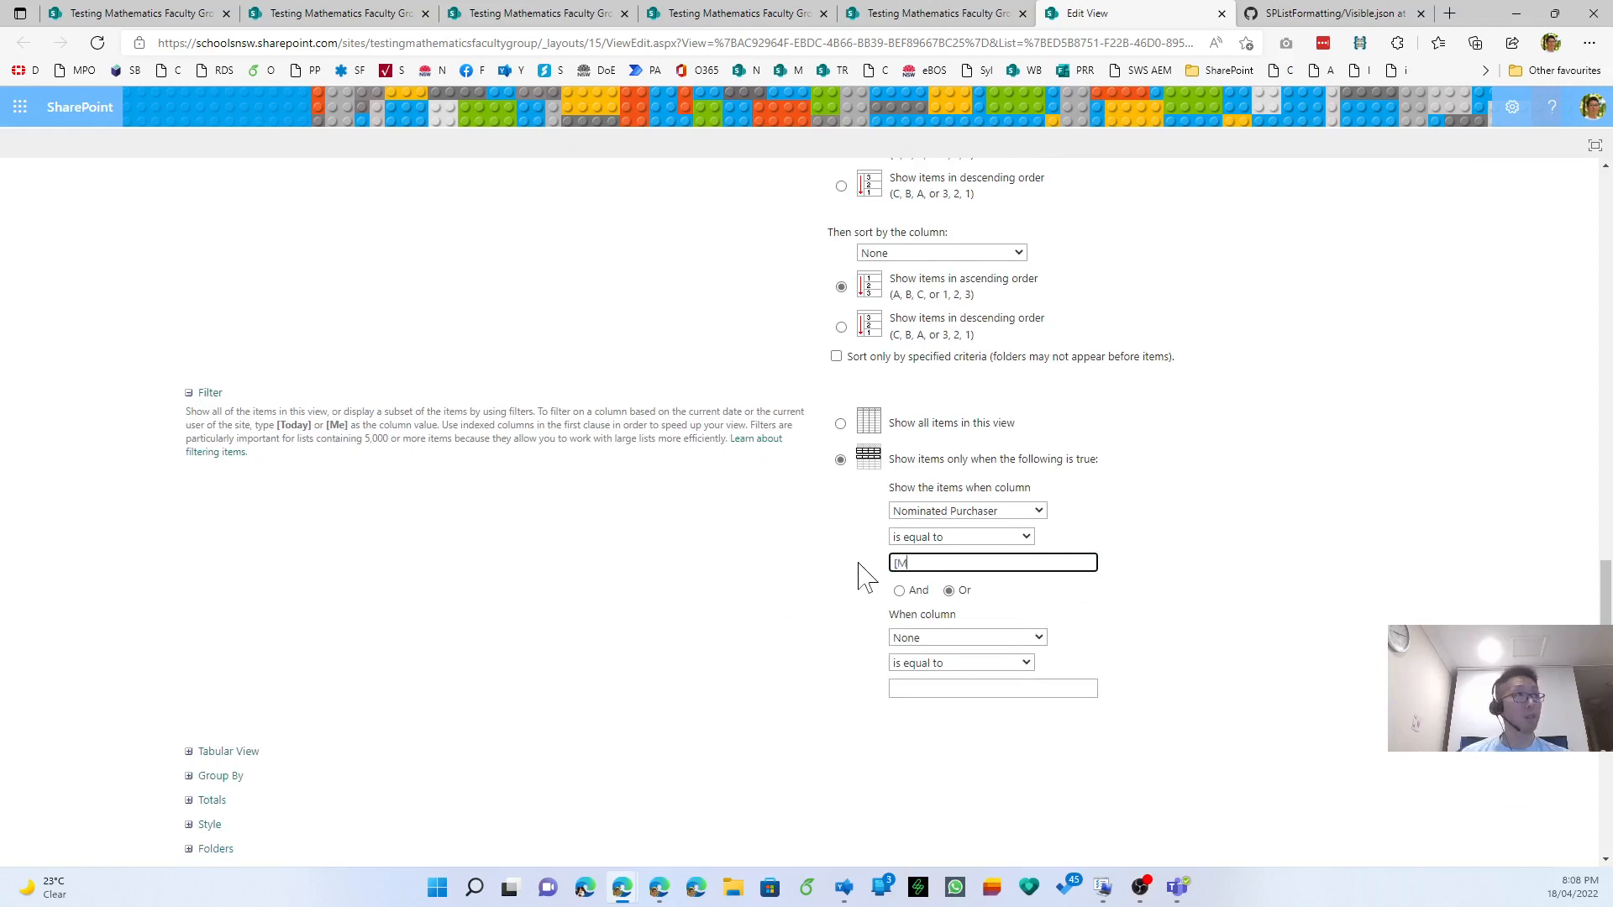
# - Set the second filter condition to Visible is equal to Yes, combined with Or, and save the view
pyautogui.click(983, 640)
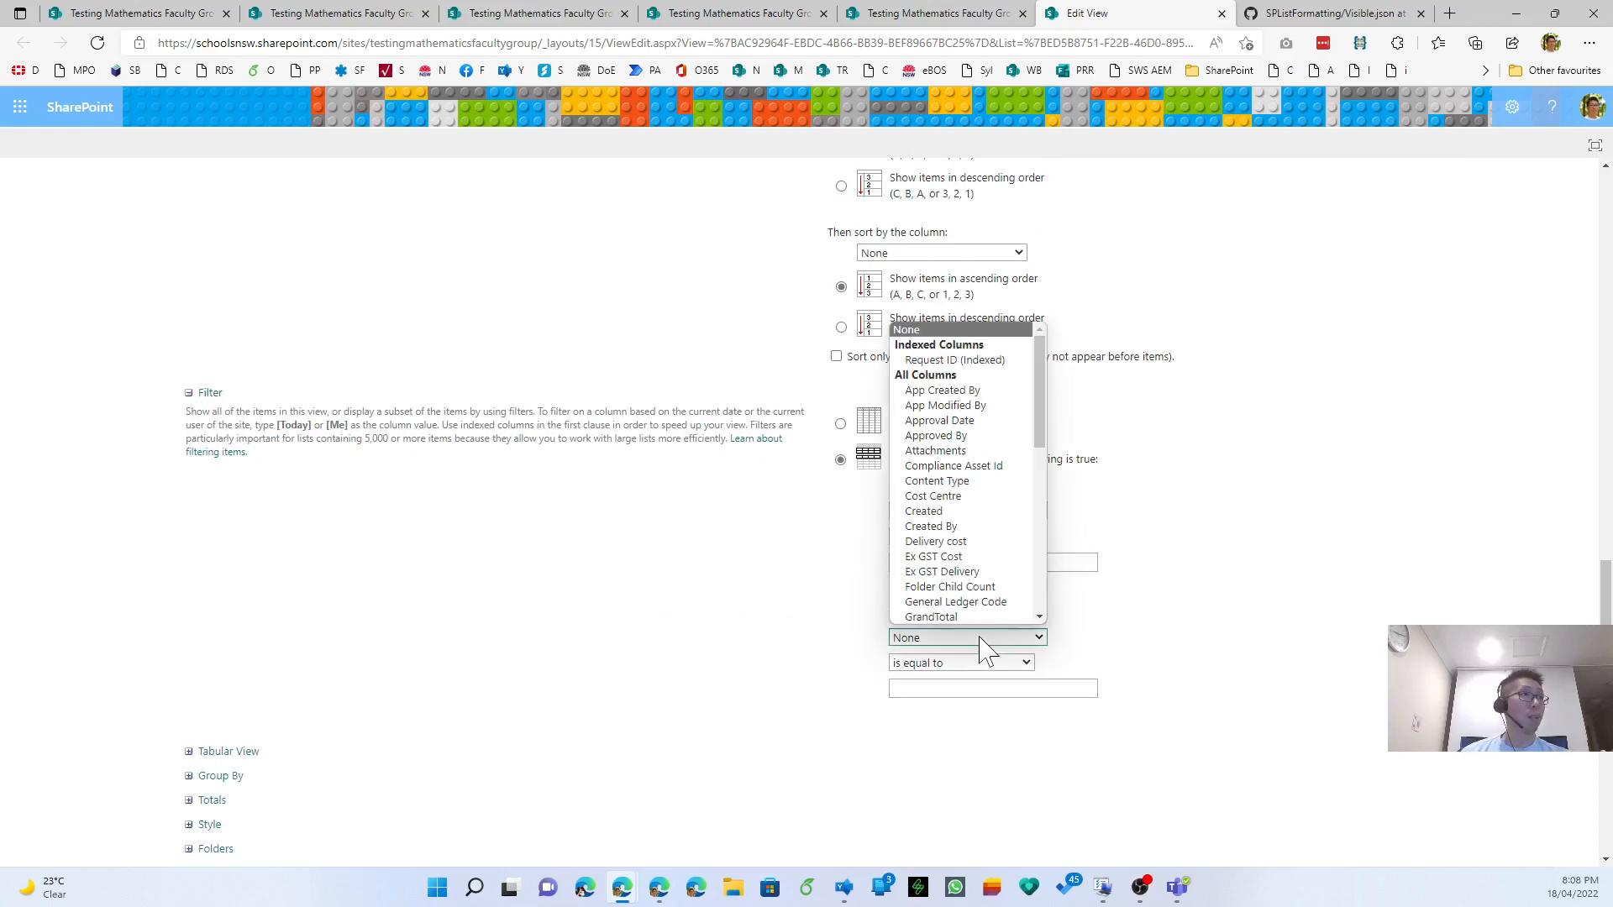
pyautogui.click(991, 640)
pyautogui.click(1025, 640)
pyautogui.scroll(-10, 999, 611)
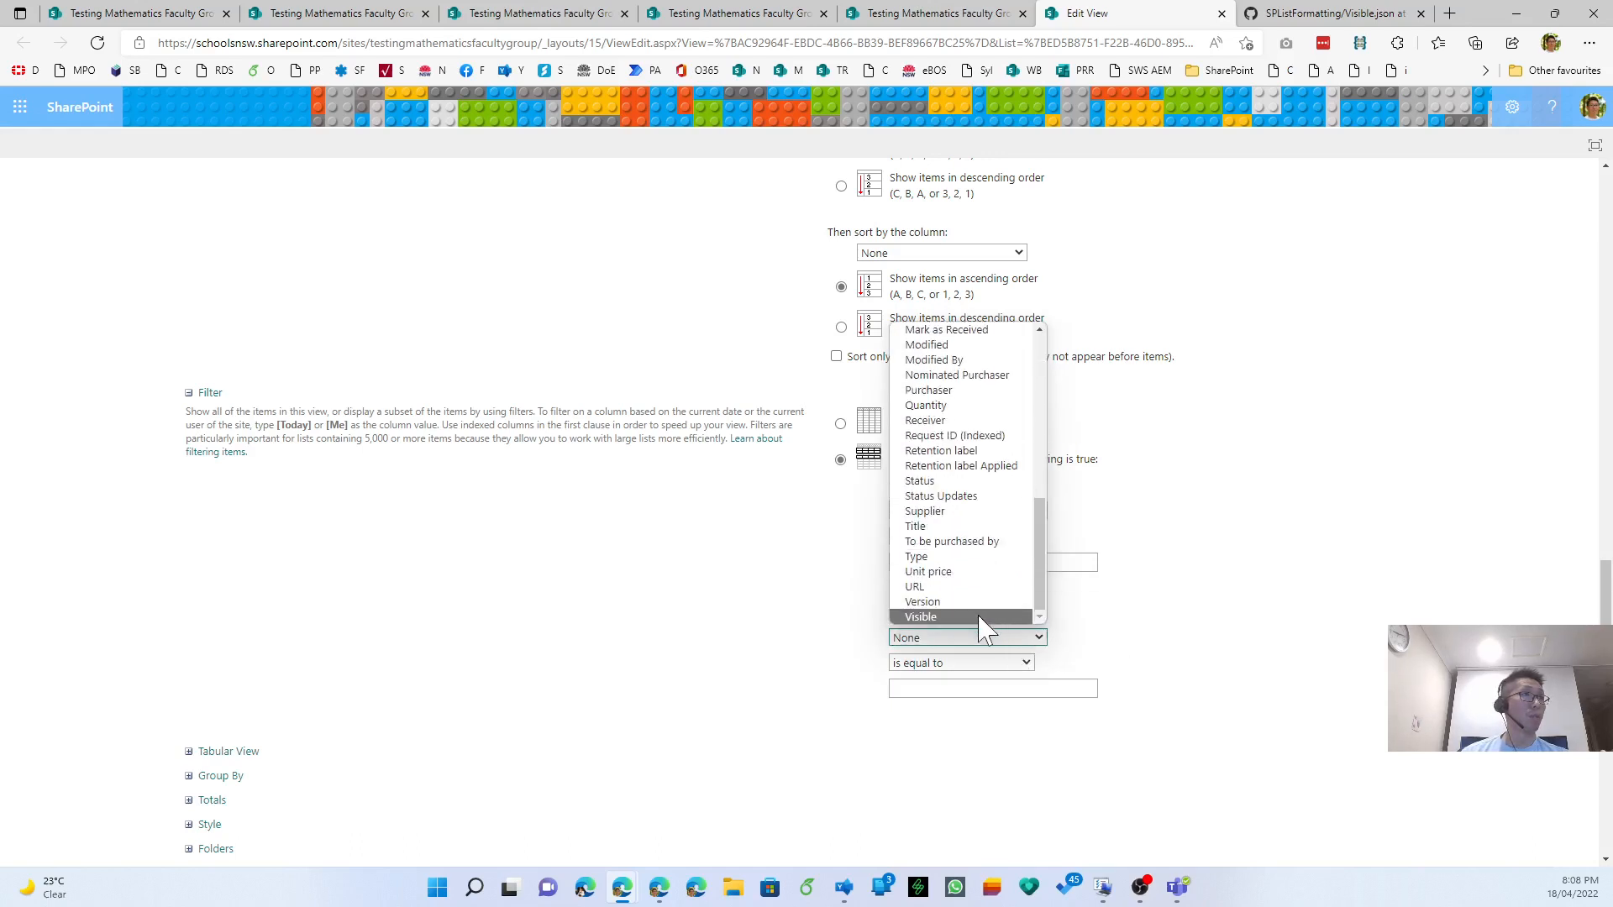
pyautogui.click(983, 618)
pyautogui.click(972, 665)
pyautogui.press('Tab')
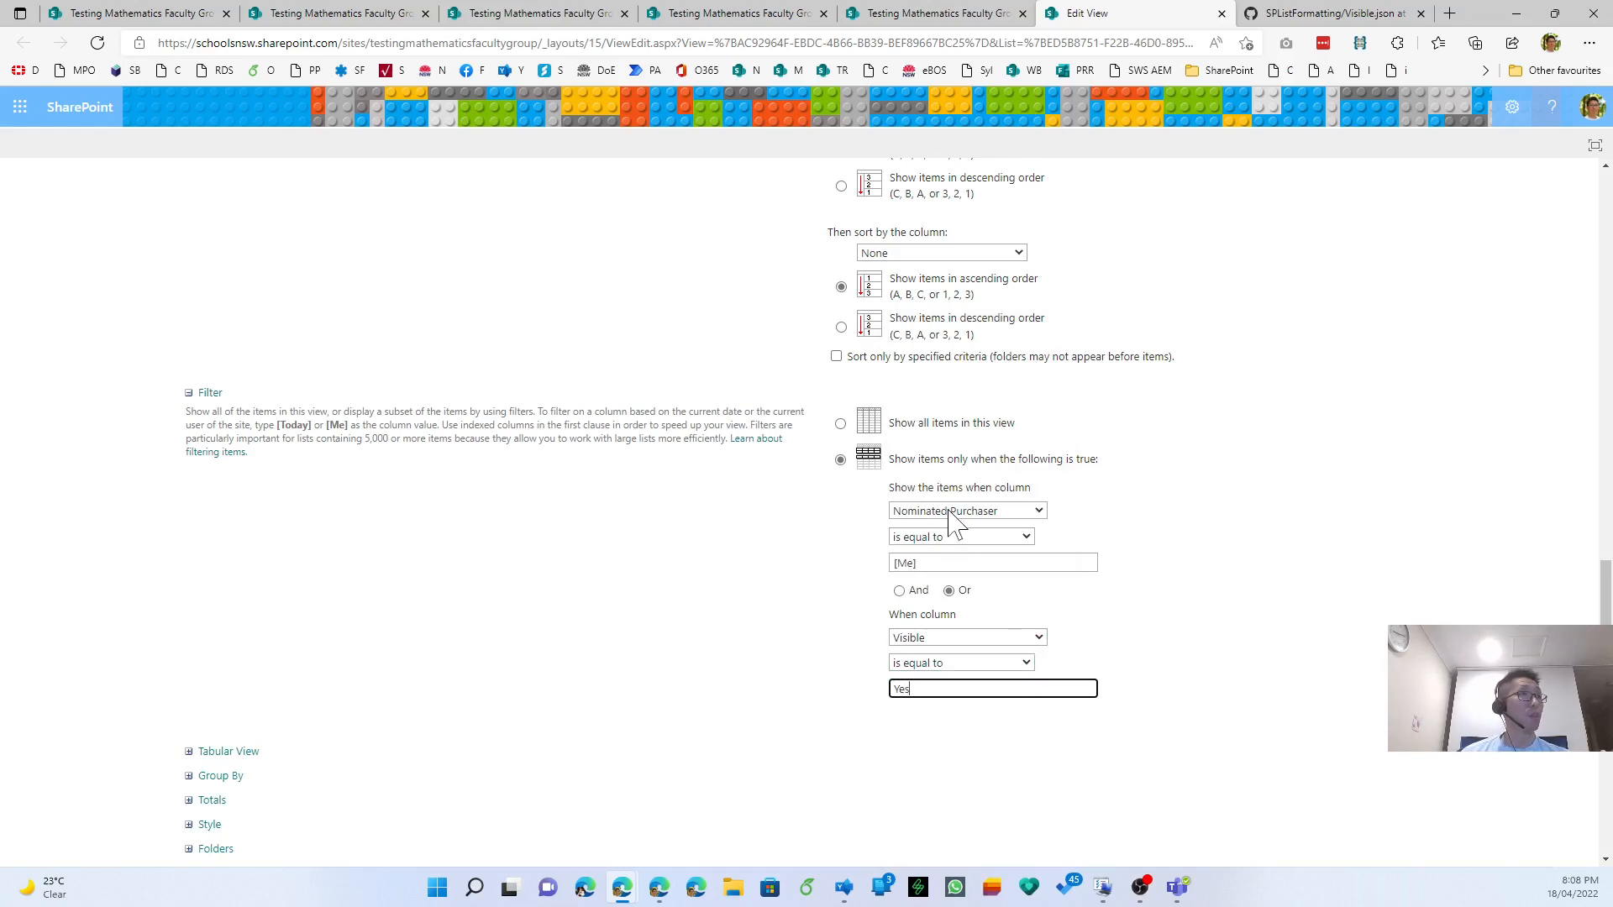
pyautogui.click(954, 561)
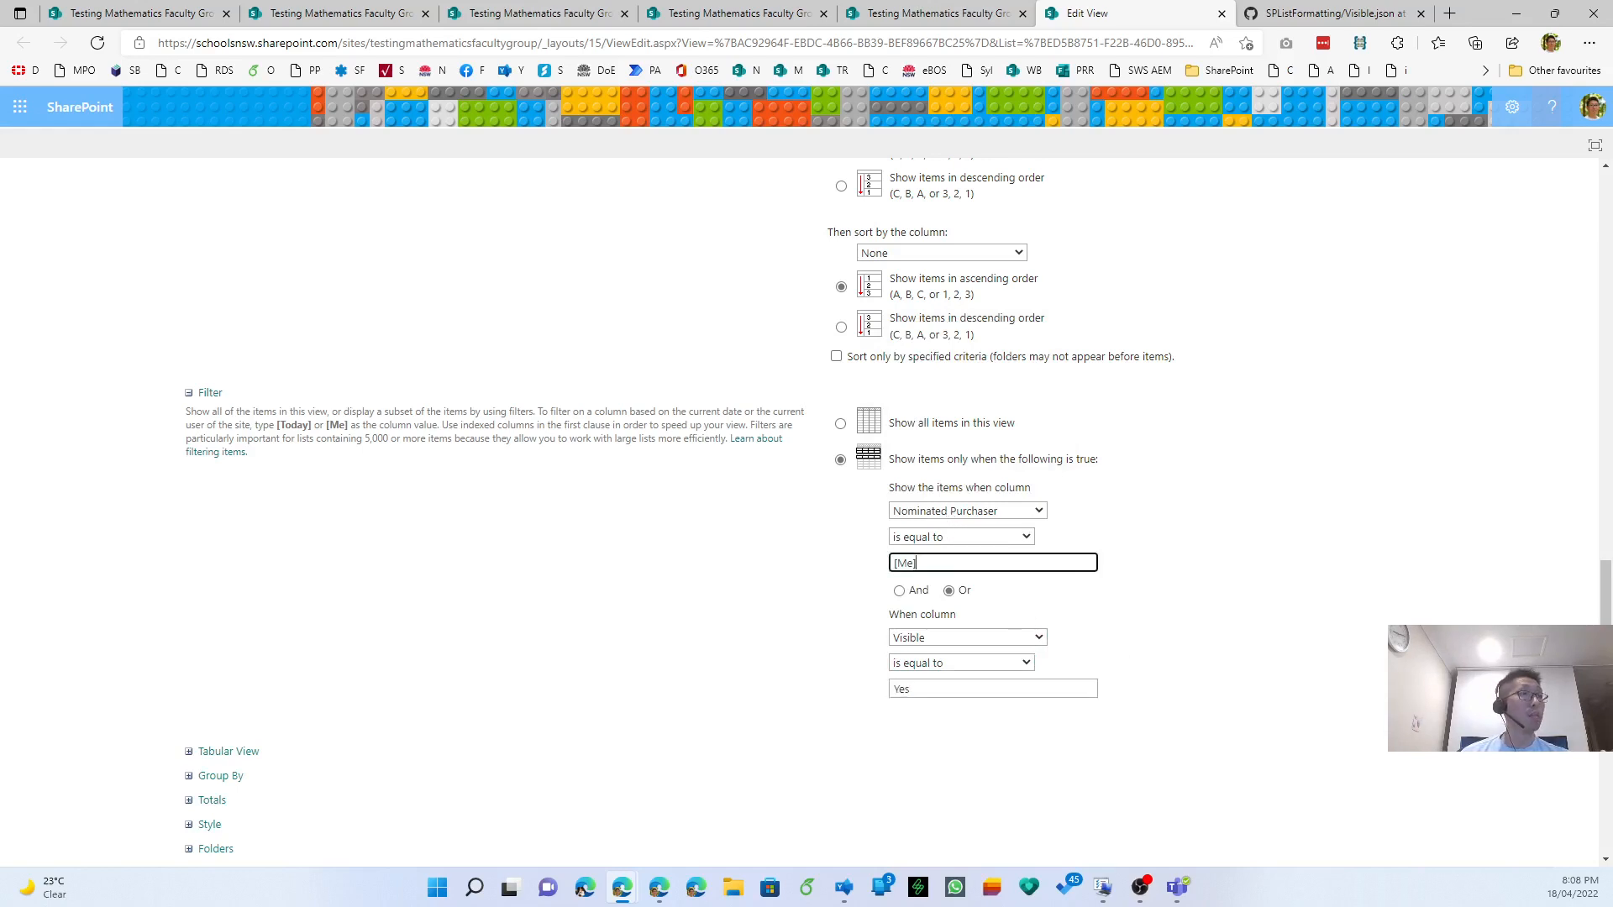
pyautogui.click(1335, 584)
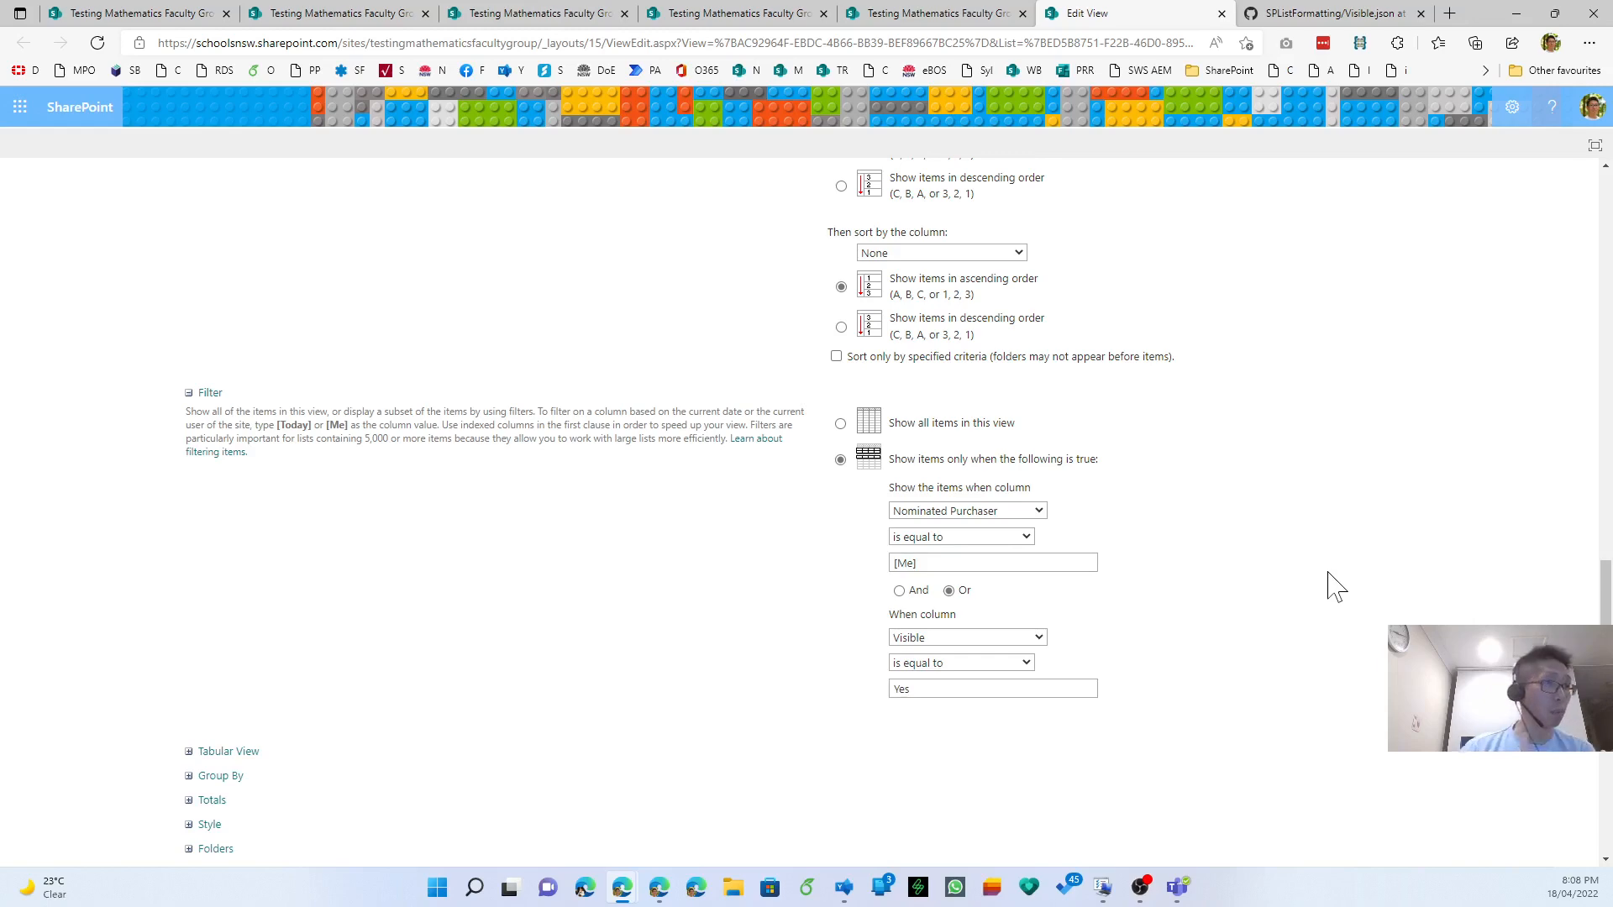
pyautogui.scroll(-5, 1354, 620)
pyautogui.click(1478, 774)
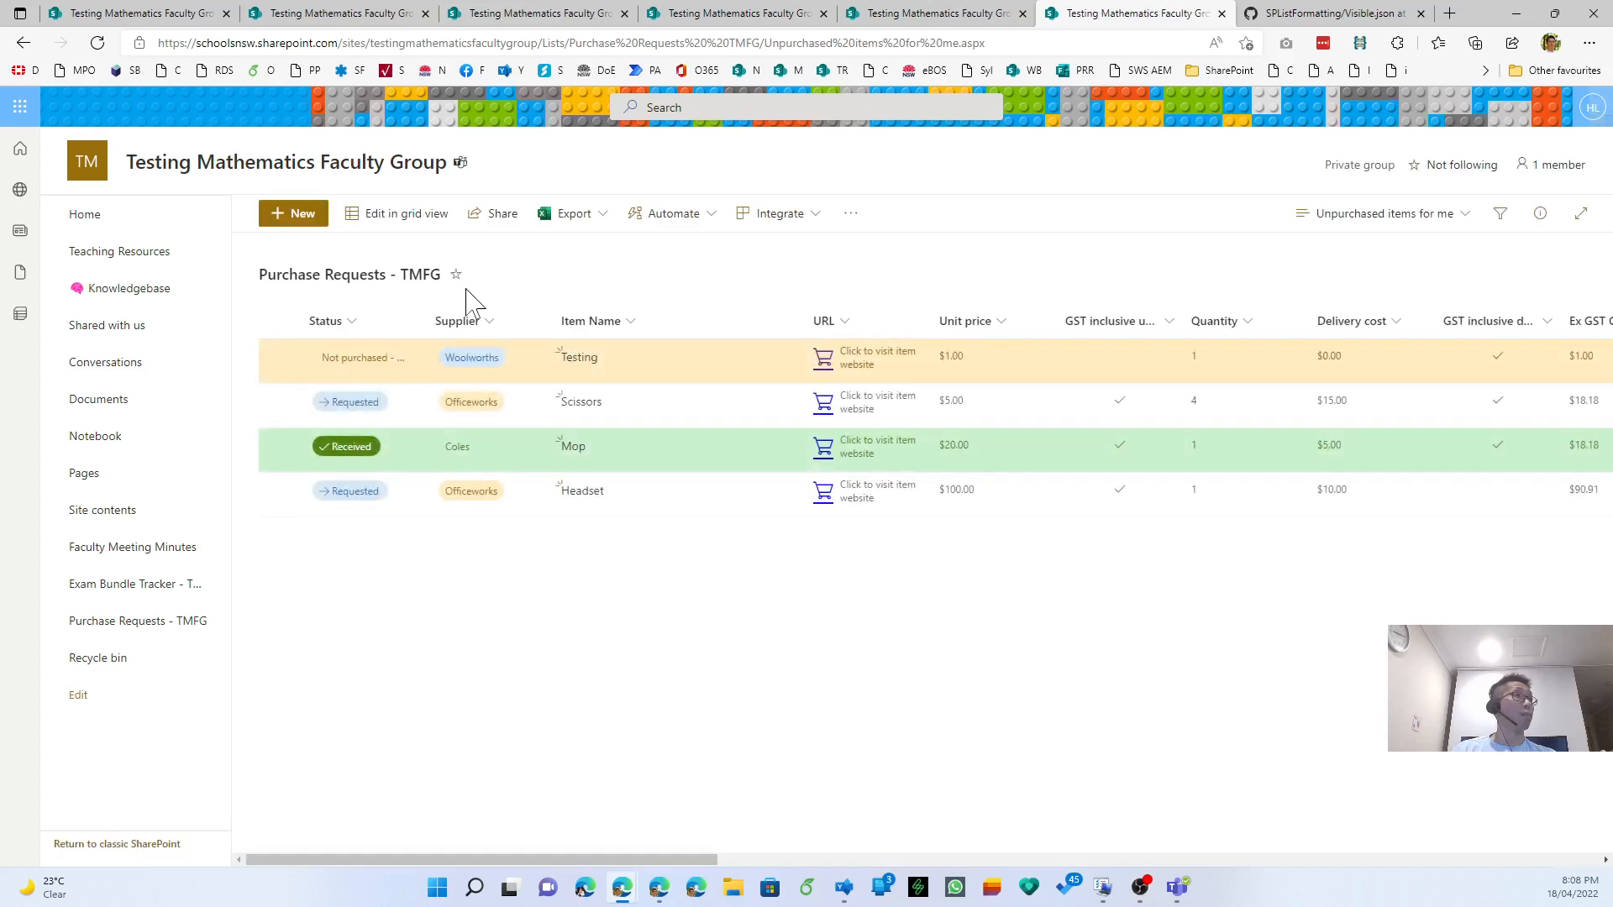
# - Check the purchaser columns of the filtered items, then reopen the view's settings and add a third filter condition row
pyautogui.moveTo(929, 862); pyautogui.dragTo(1135, 857)
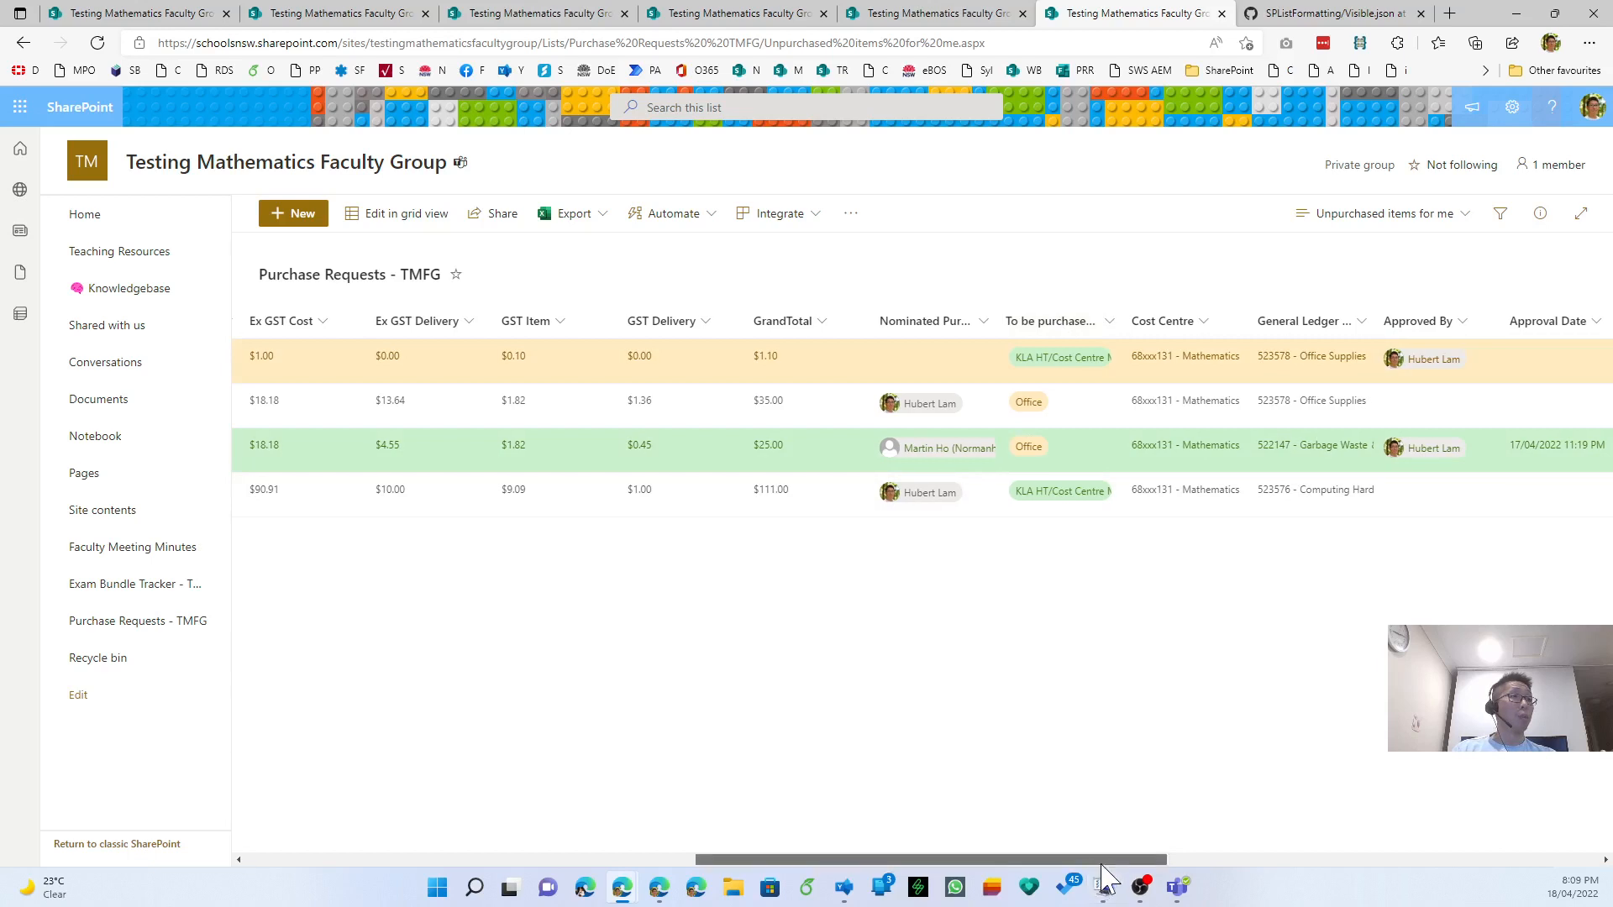
pyautogui.moveTo(1096, 866); pyautogui.dragTo(1244, 865)
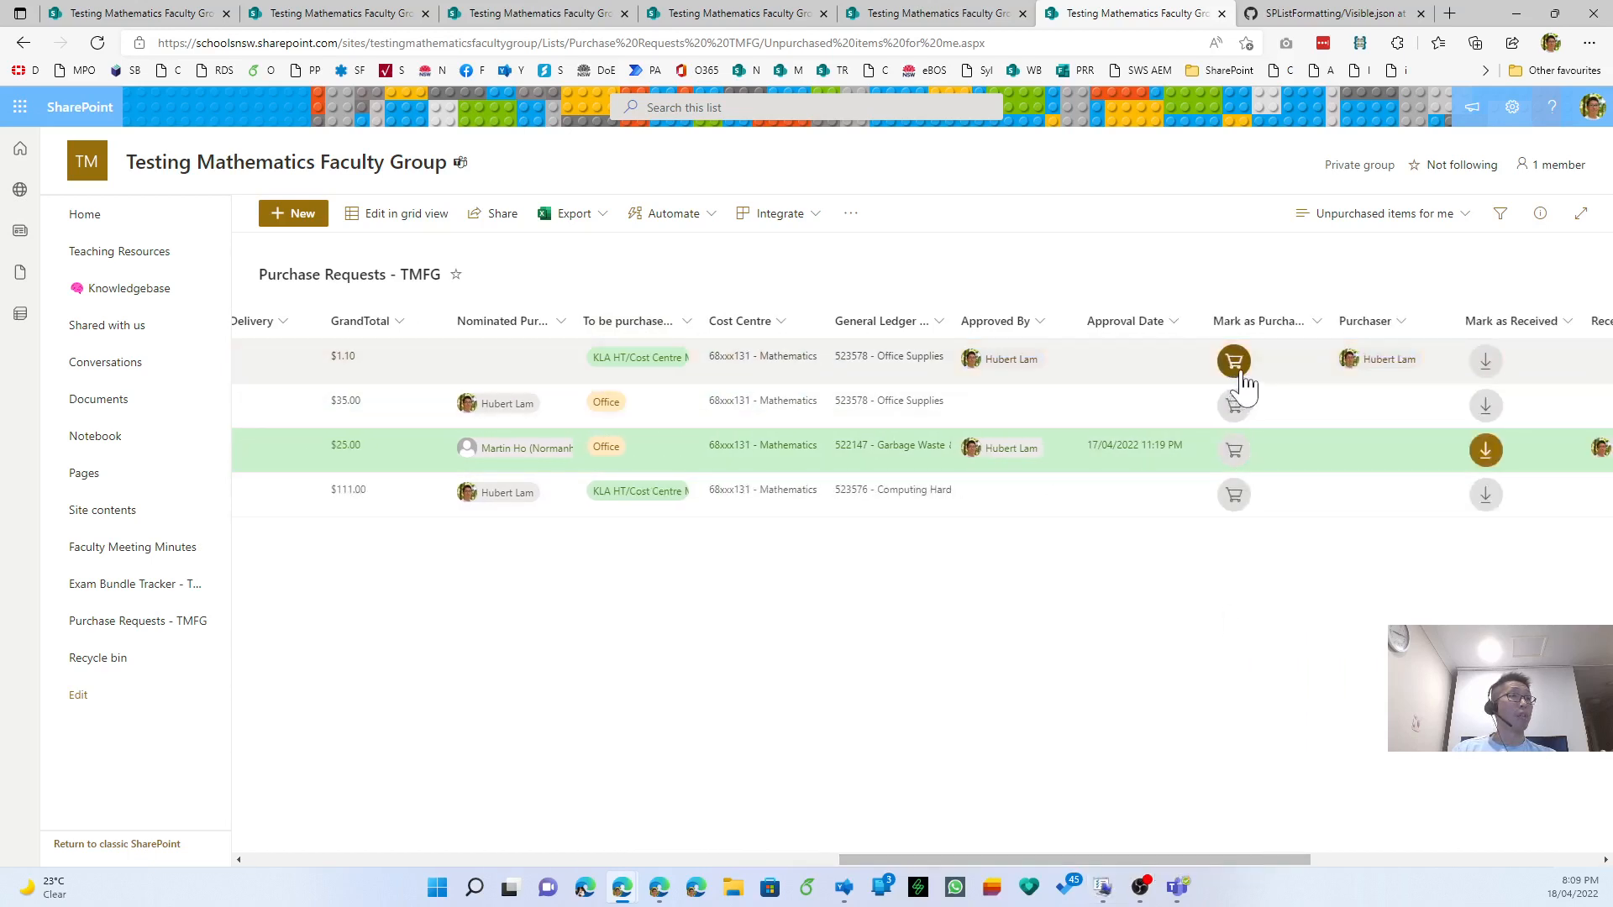
pyautogui.click(1370, 214)
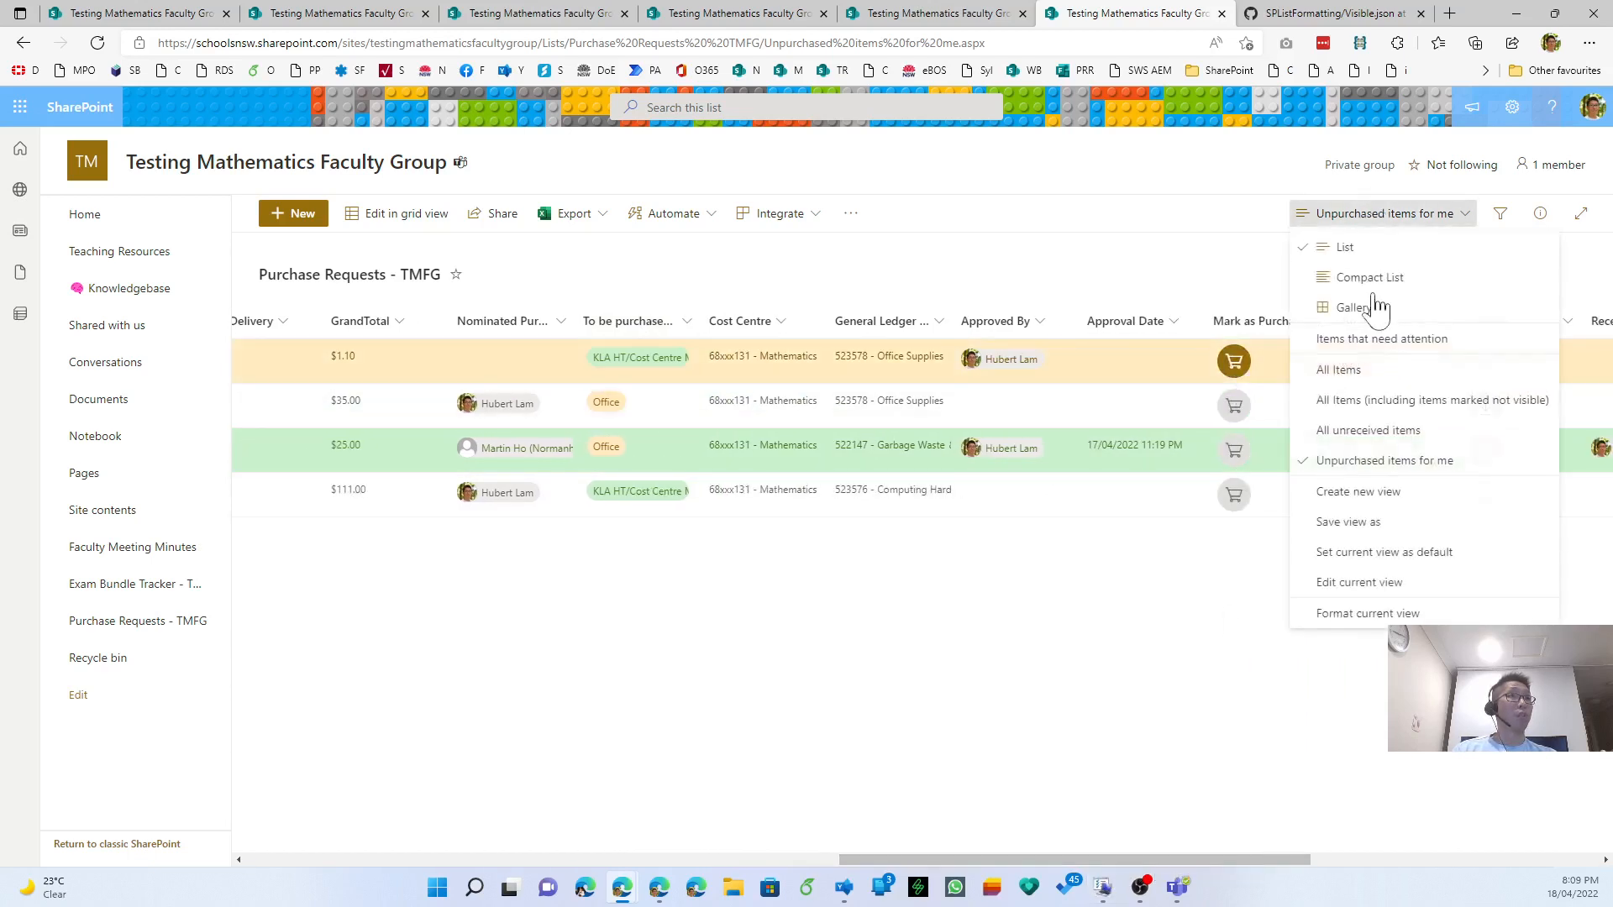
pyautogui.click(1375, 585)
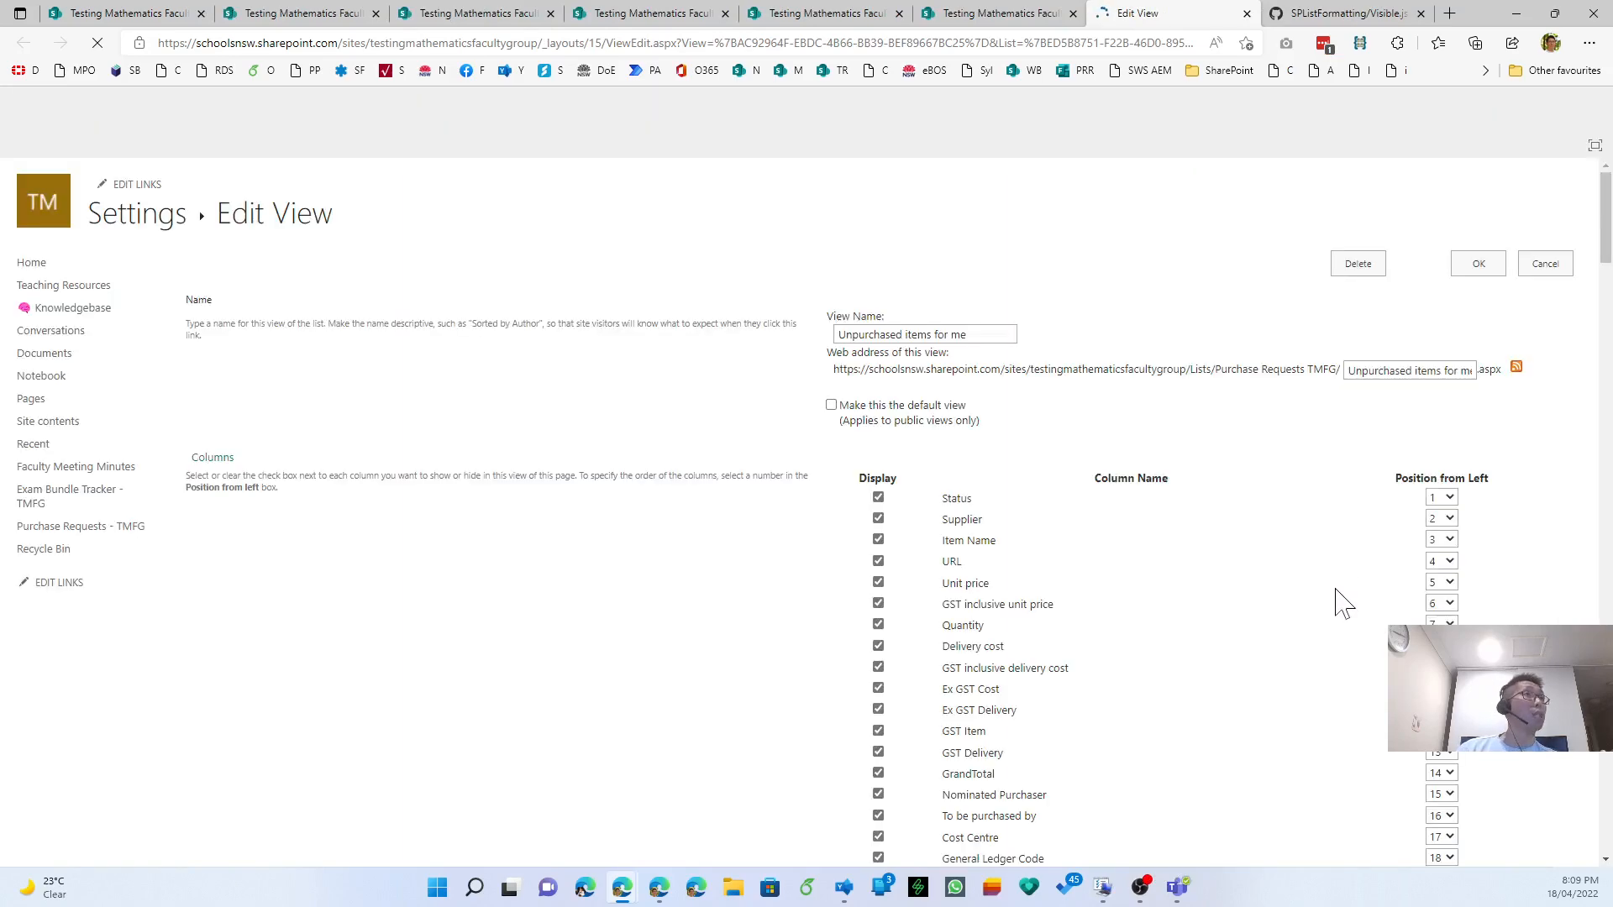
pyautogui.scroll(-15, 1335, 601)
pyautogui.scroll(1, 1021, 488)
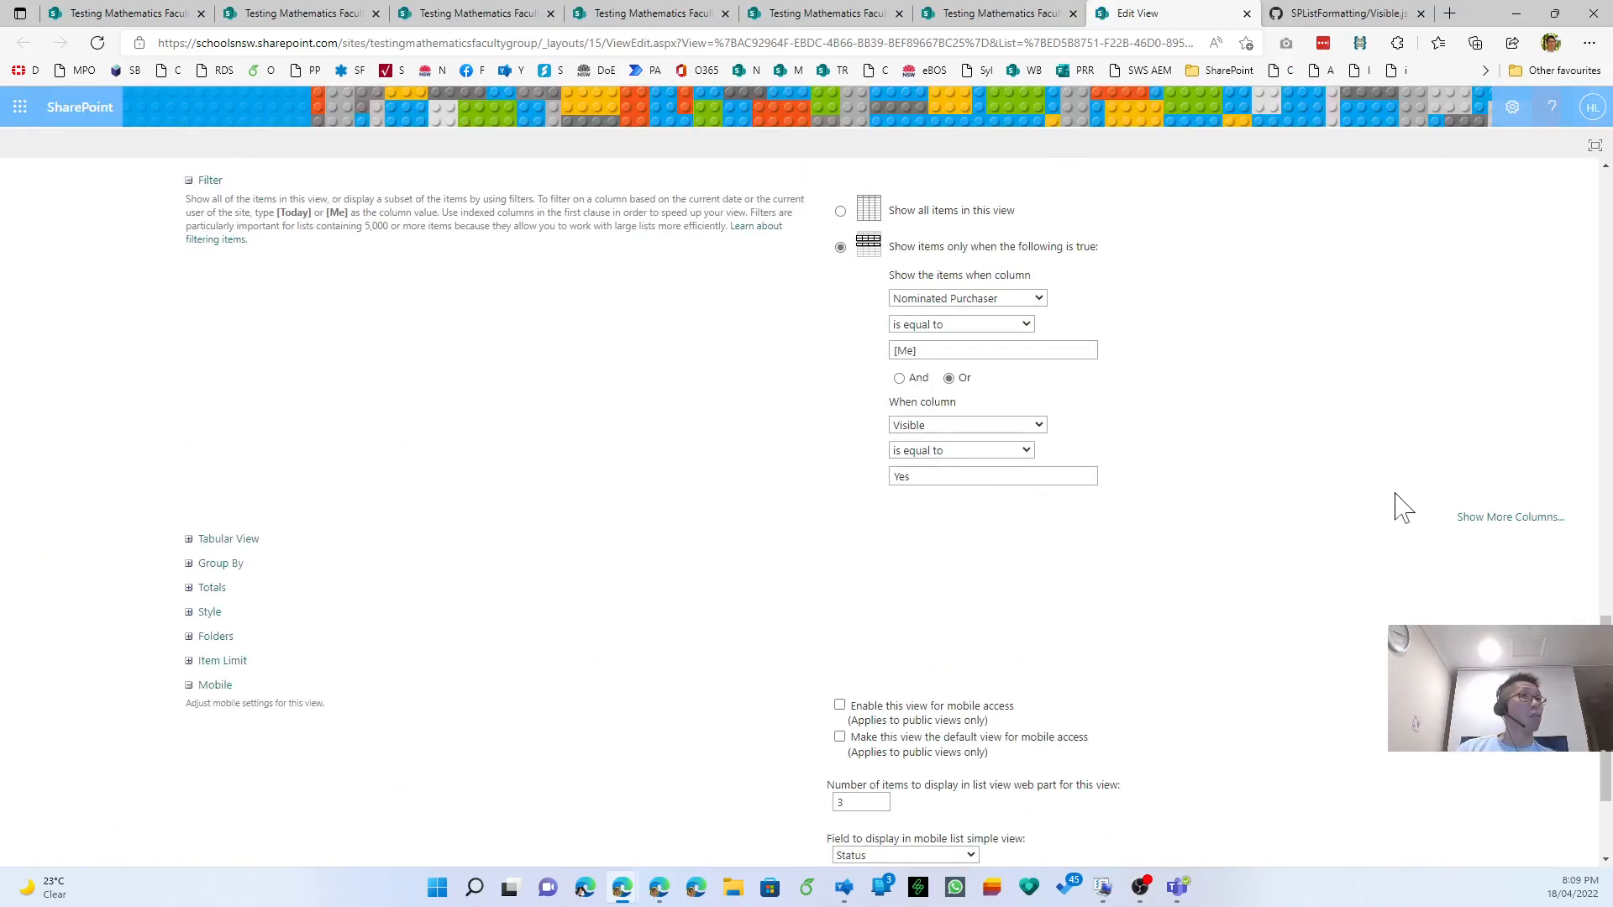
pyautogui.click(1533, 518)
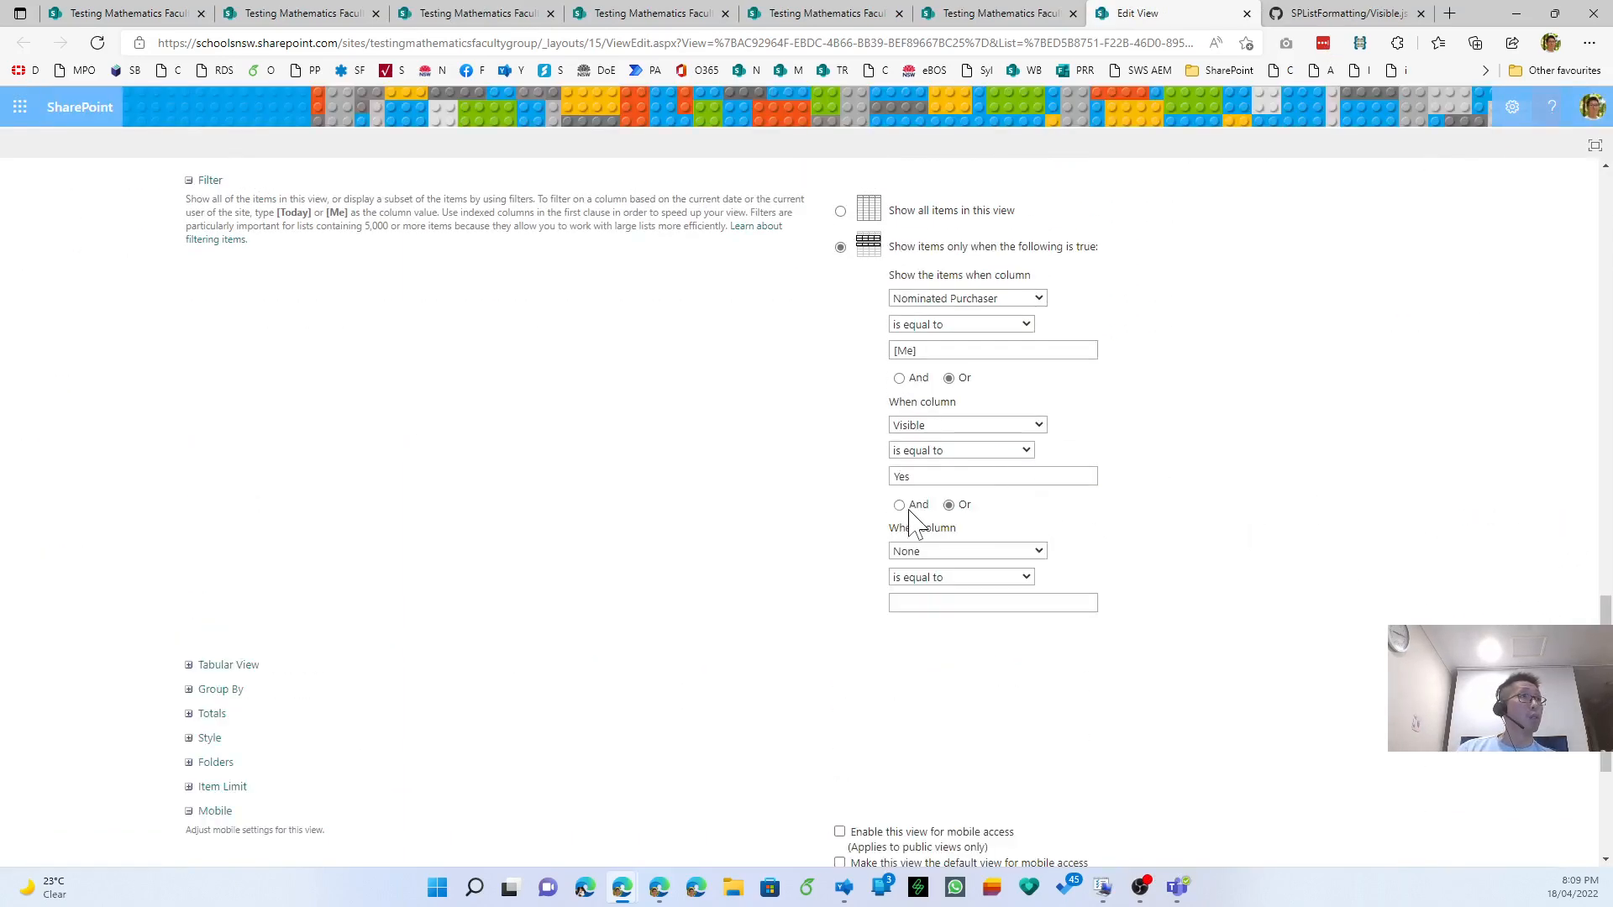
# - Join all filter conditions with And, set the third to Mark as Purchased is equal to No, and save the view
pyautogui.click(976, 551)
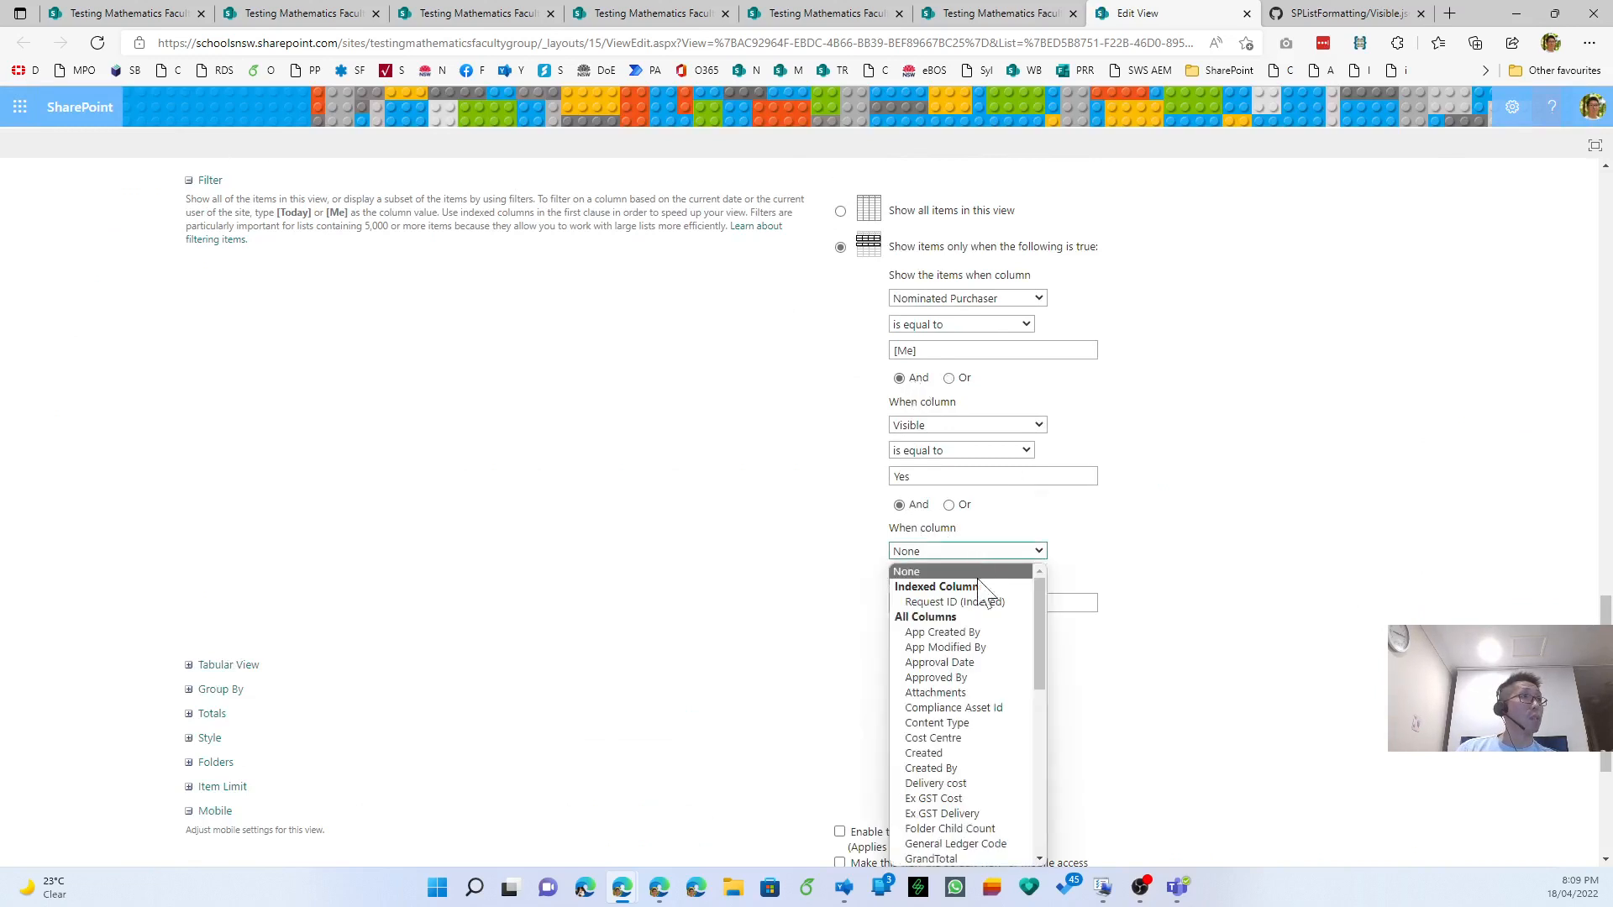
pyautogui.scroll(-5, 965, 669)
pyautogui.click(962, 675)
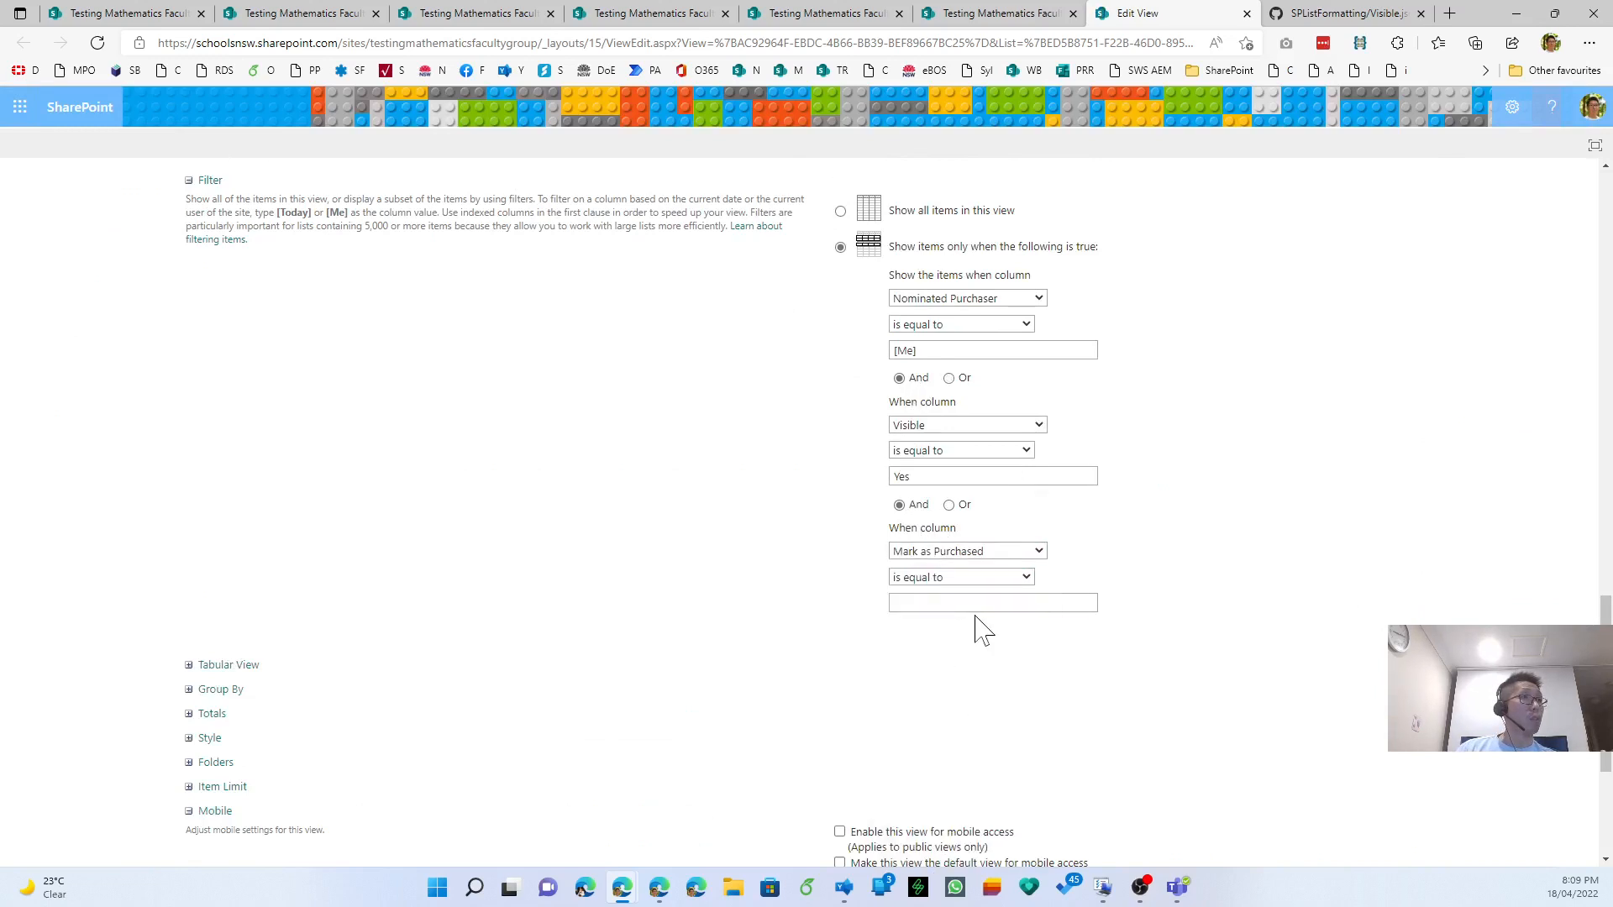
pyautogui.click(977, 603)
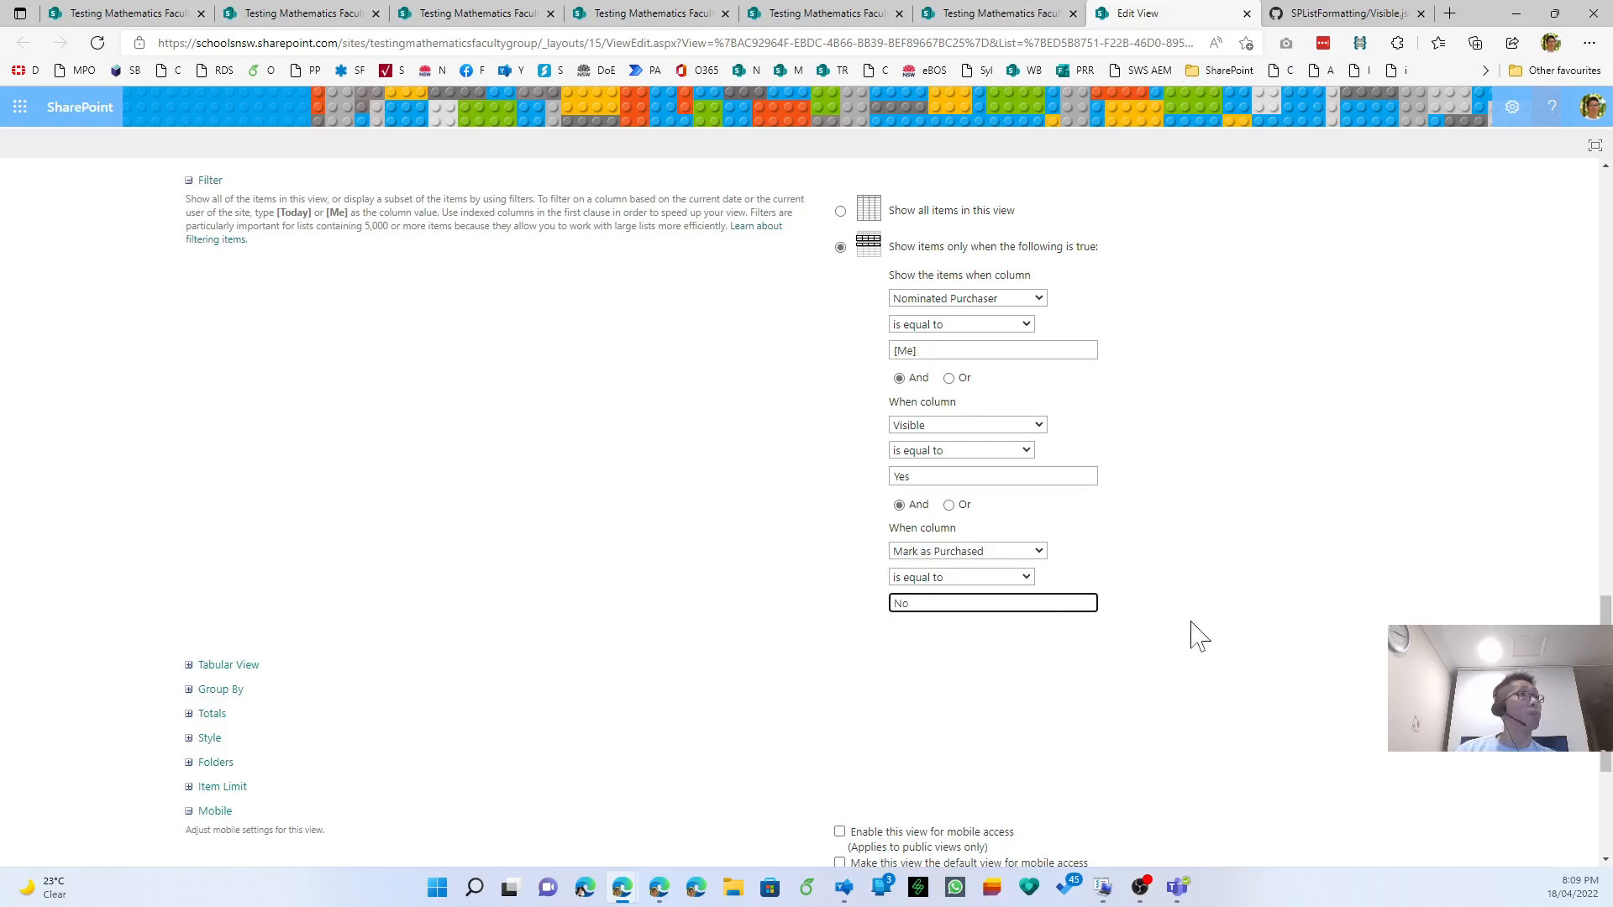
pyautogui.scroll(-3, 1200, 636)
pyautogui.click(1478, 775)
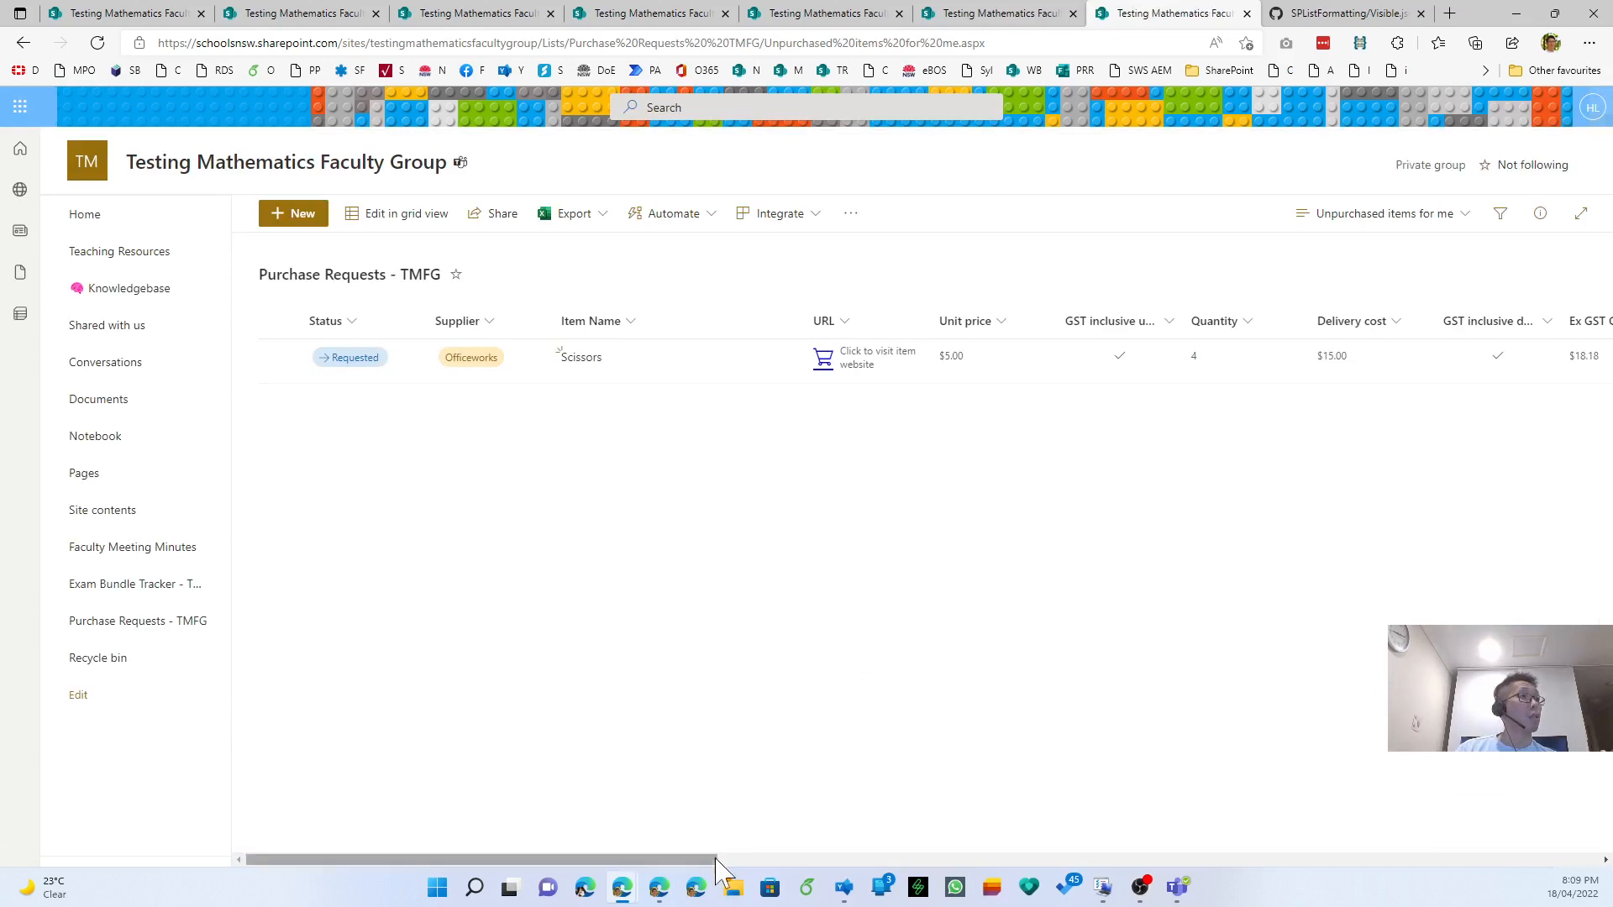
# - Examine the purchaser and purchase-marking columns in the "Unpurchased items for me" view and review the list of available views
pyautogui.moveTo(714, 859); pyautogui.dragTo(1219, 862)
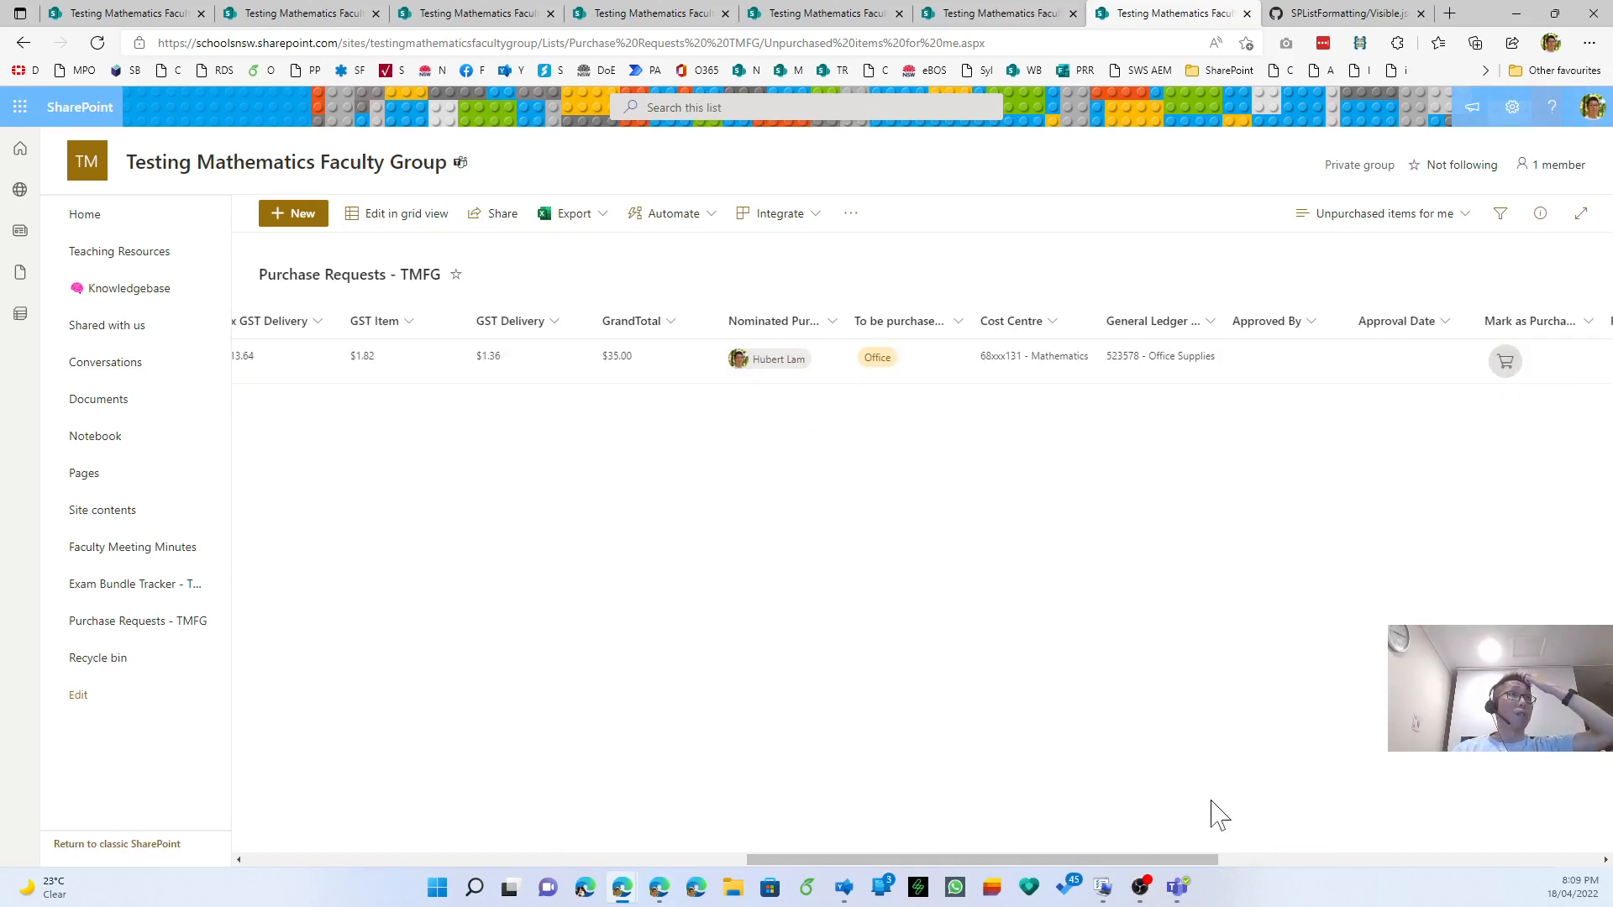
pyautogui.moveTo(1156, 859); pyautogui.dragTo(431, 857)
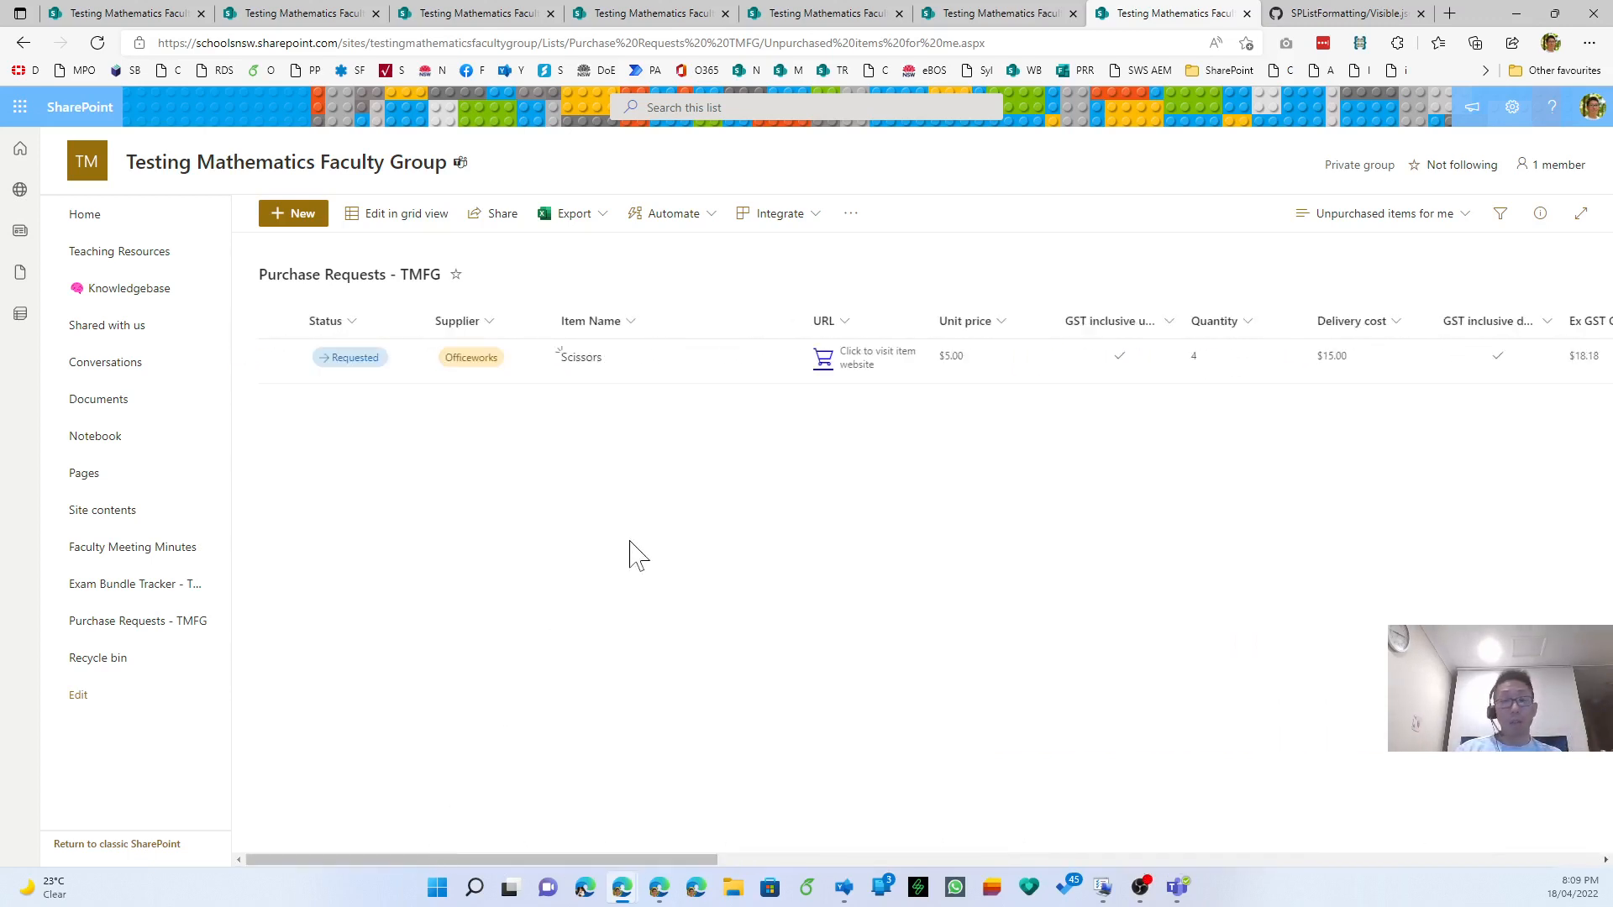
pyautogui.click(1408, 220)
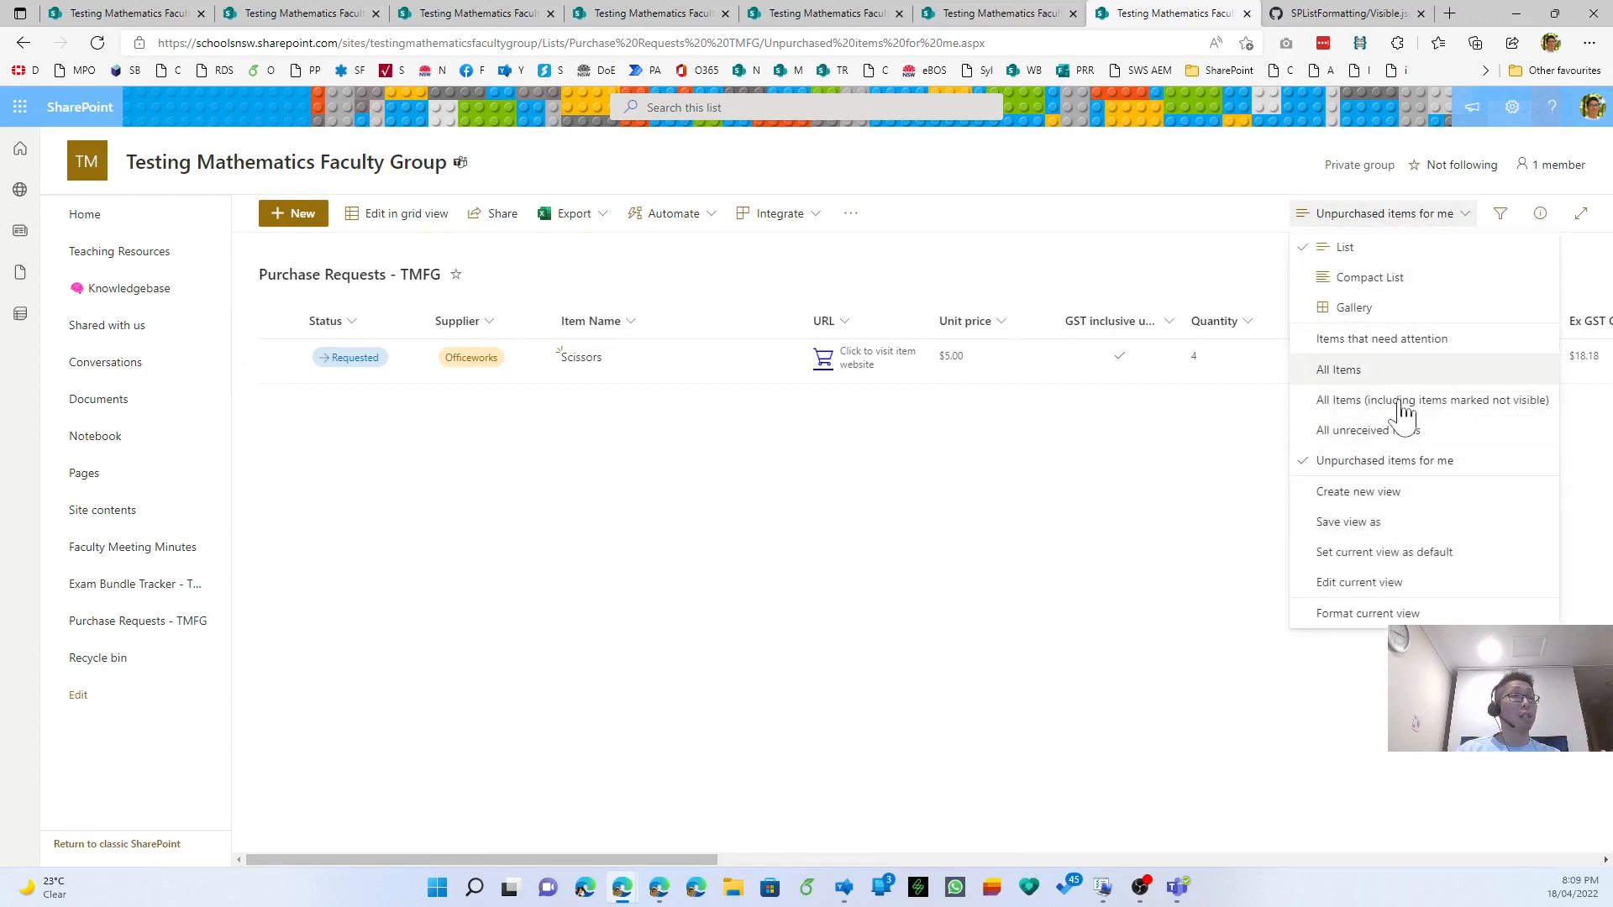
pyautogui.click(864, 594)
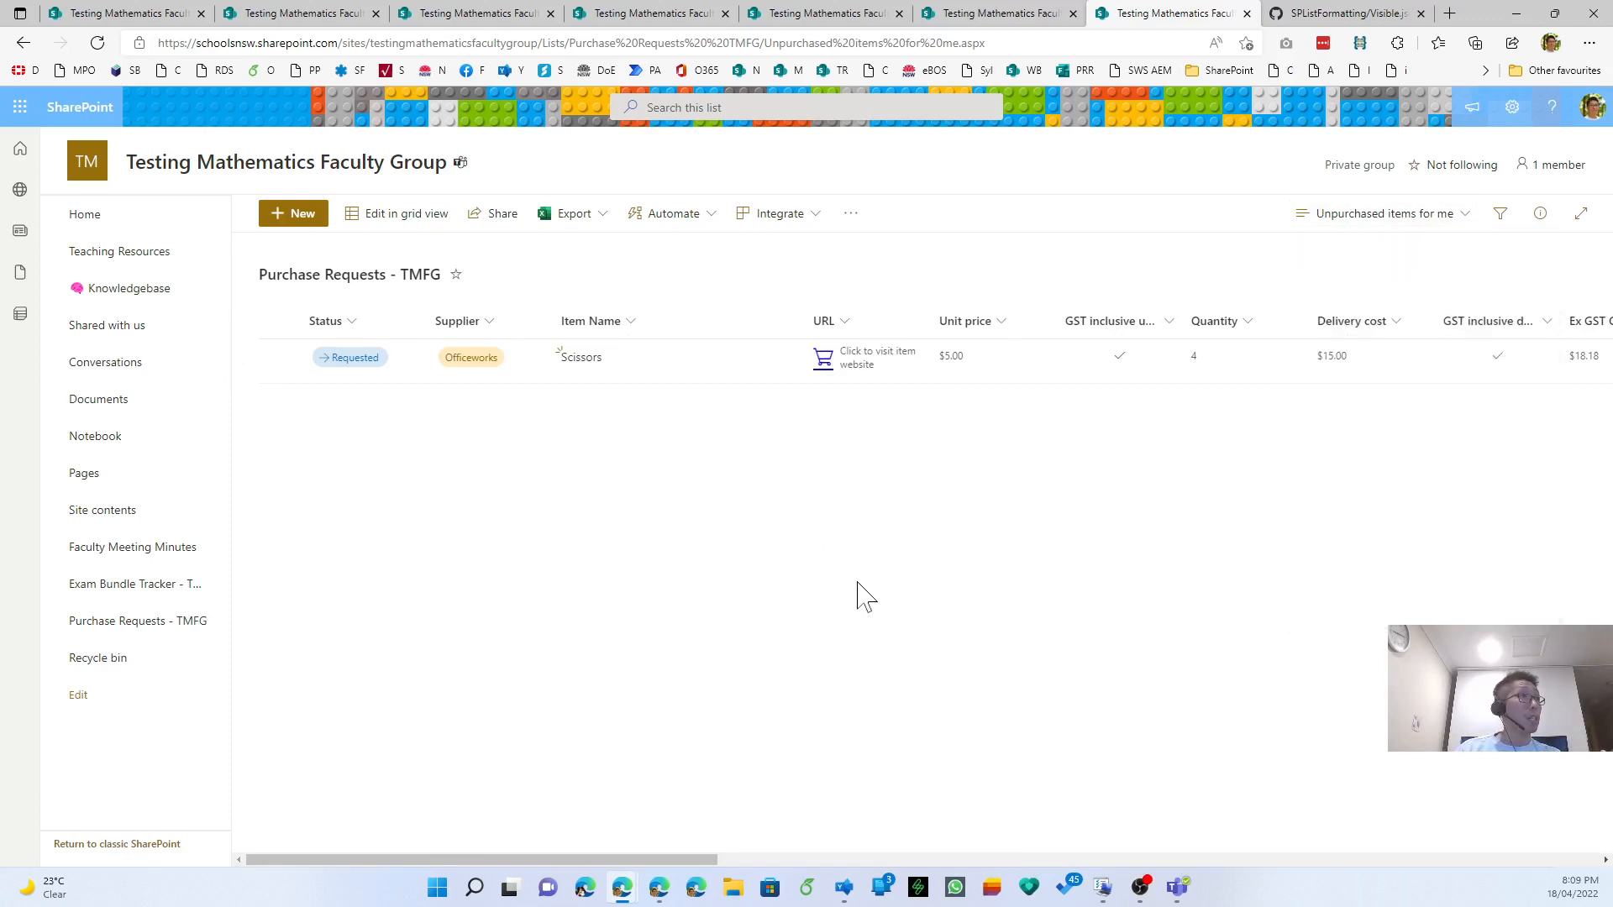
pyautogui.click(1378, 220)
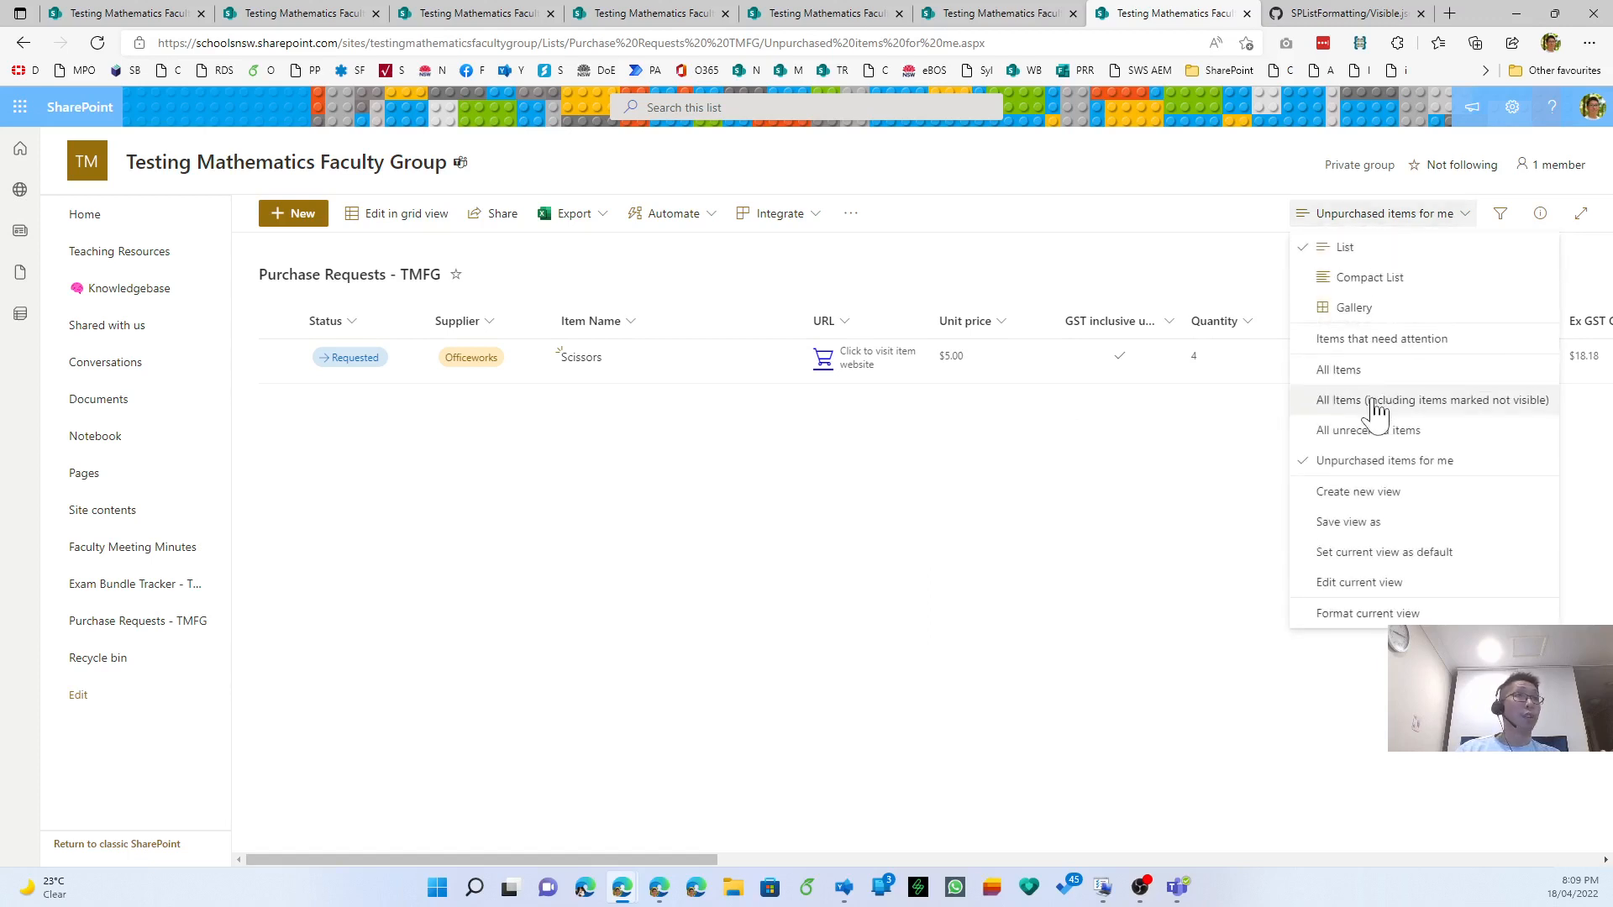
pyautogui.click(757, 539)
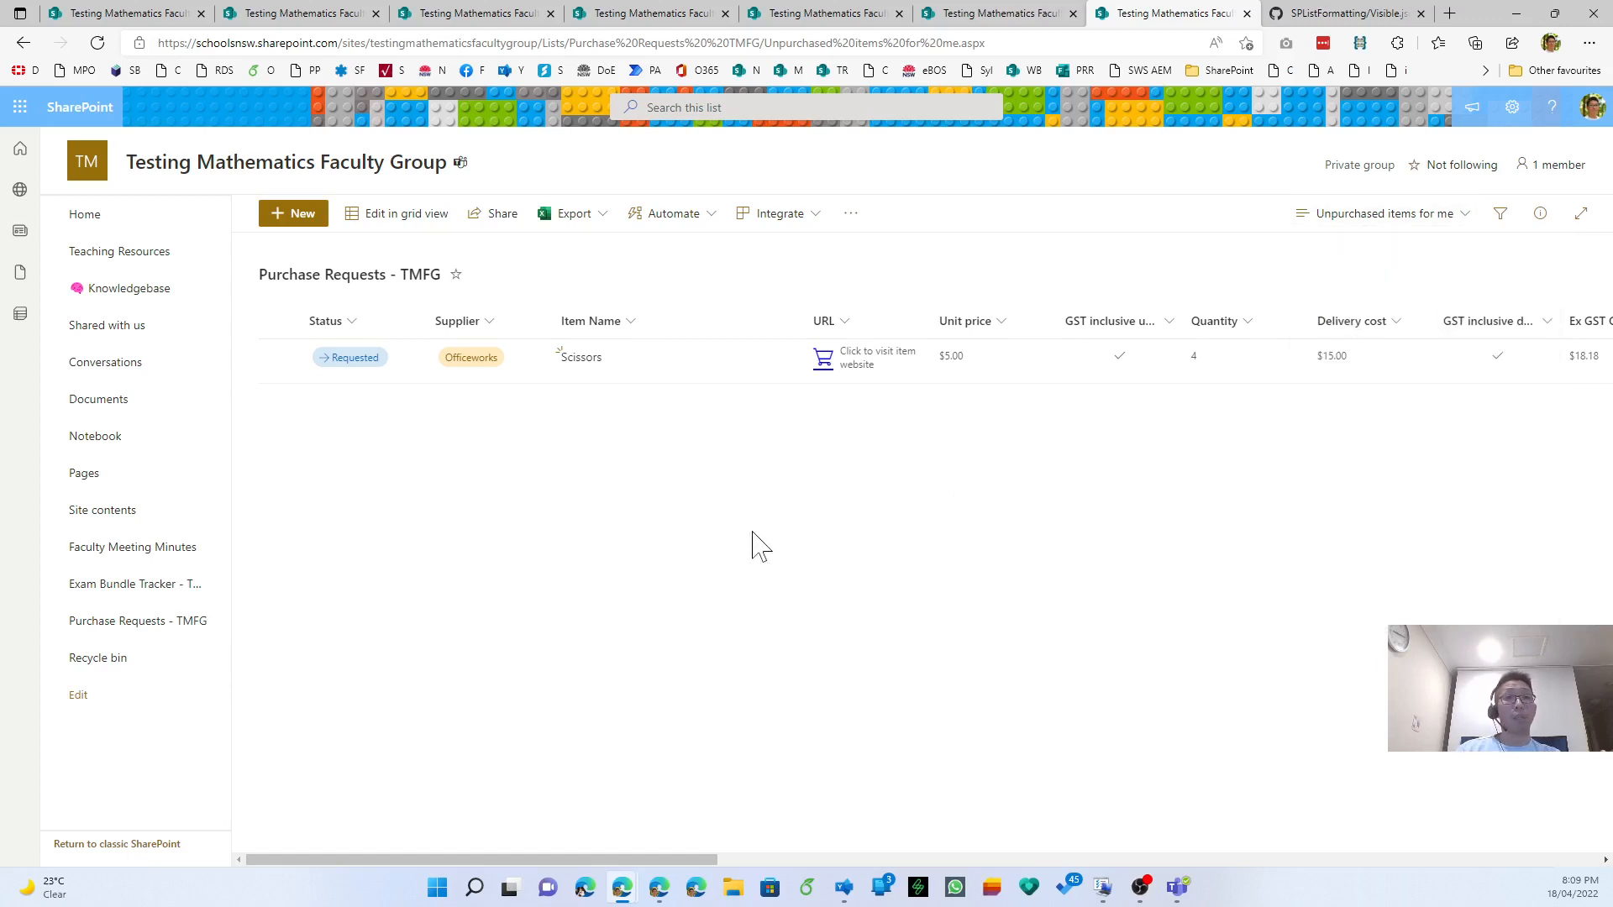